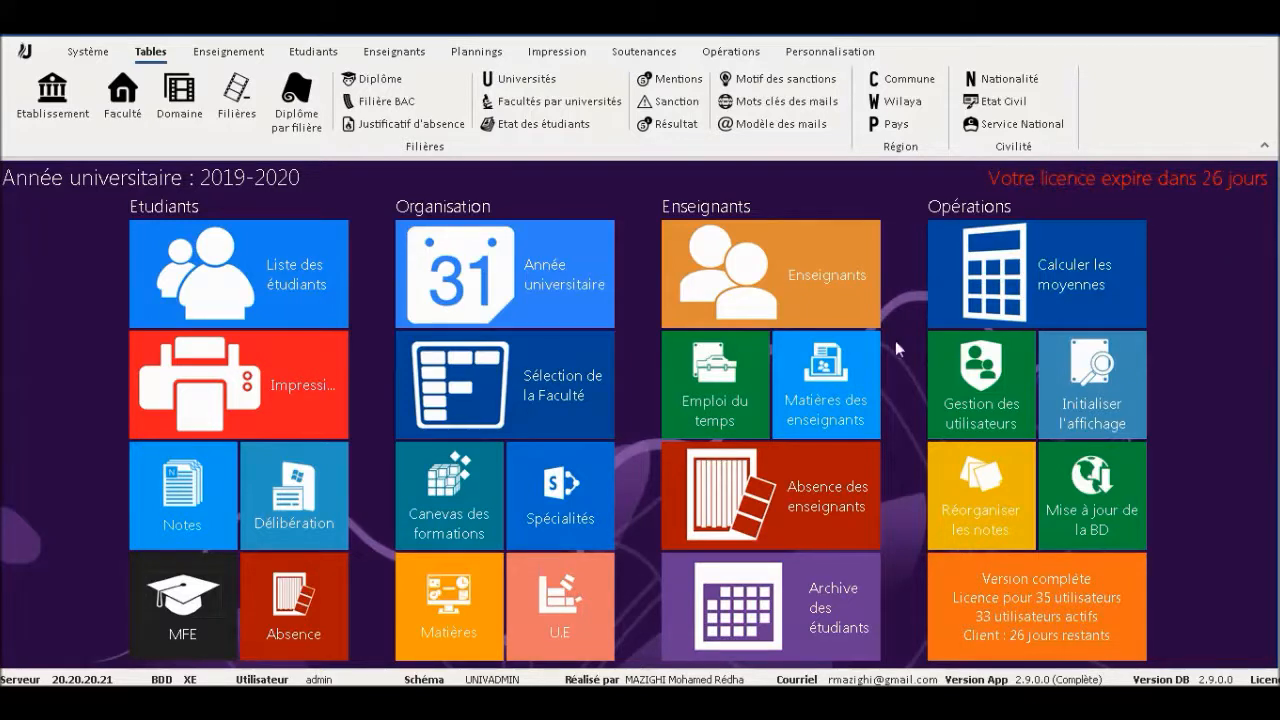
# Step: Open the Emploi du temps and display the 1ère Année - CPST schedule for the diploma Master en Hydraulique
pyautogui.click(712, 362)
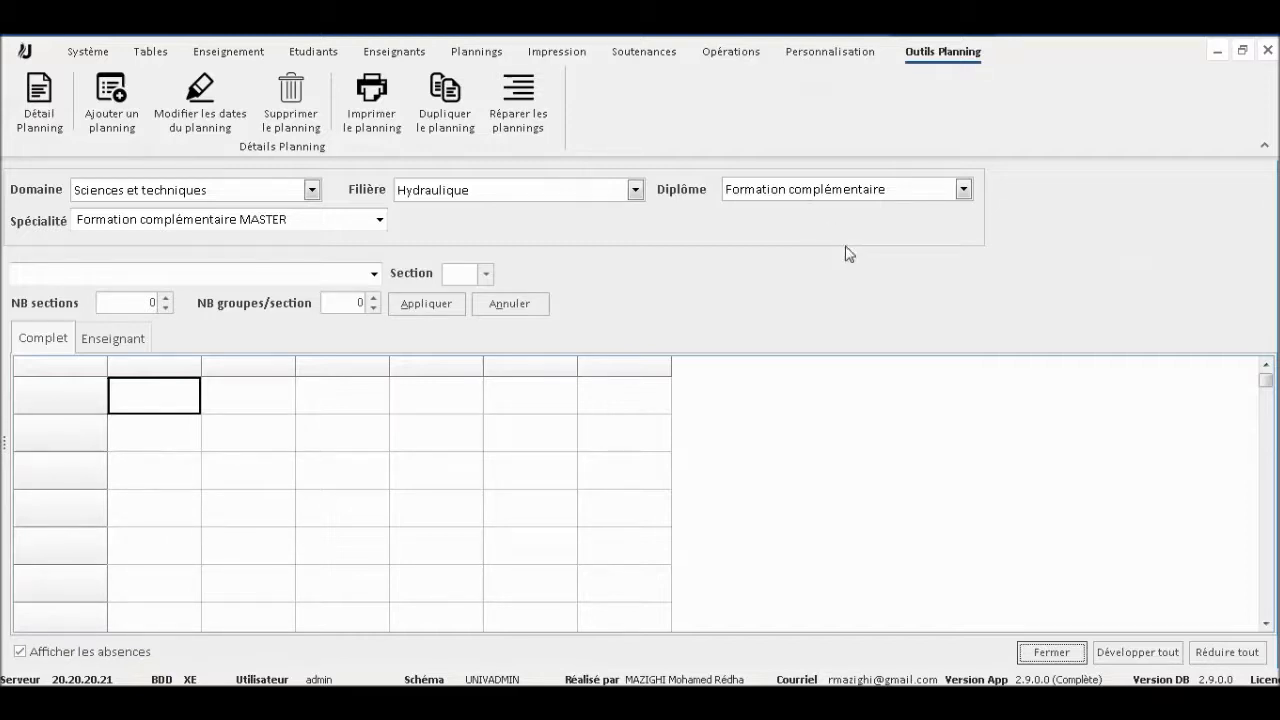
pyautogui.click(826, 189)
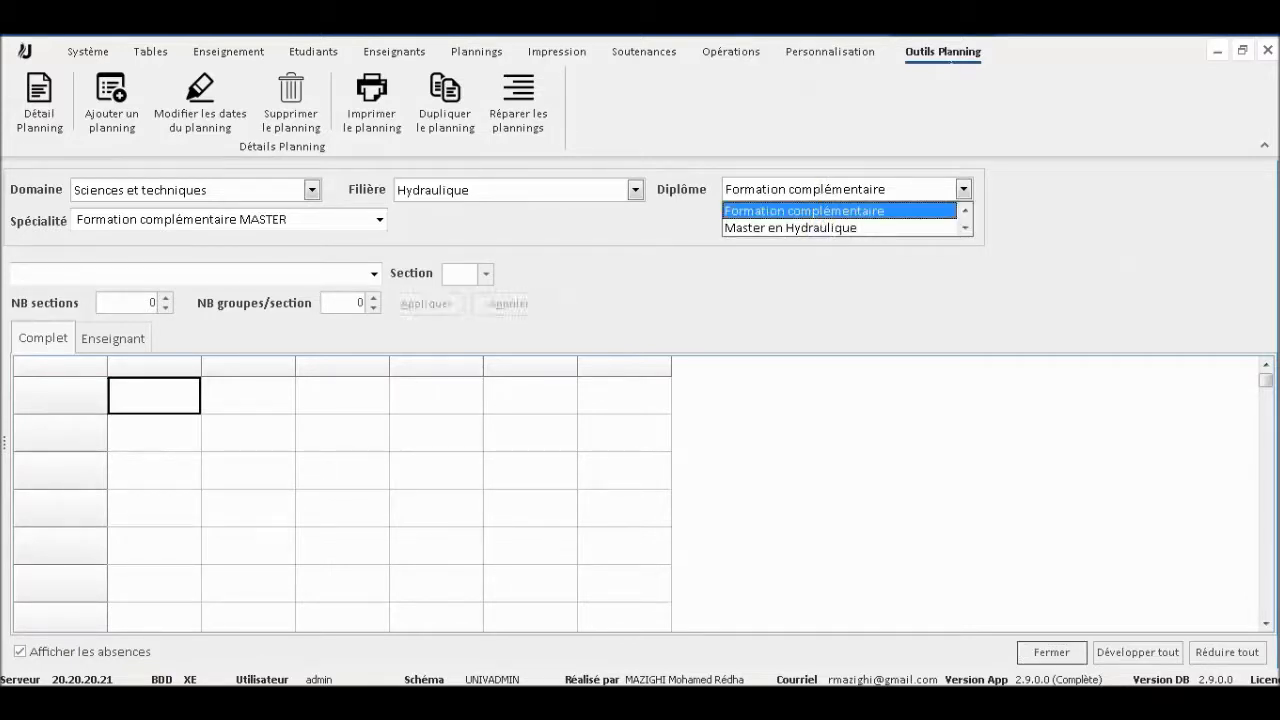
pyautogui.press('Down')
pyautogui.press('Return')
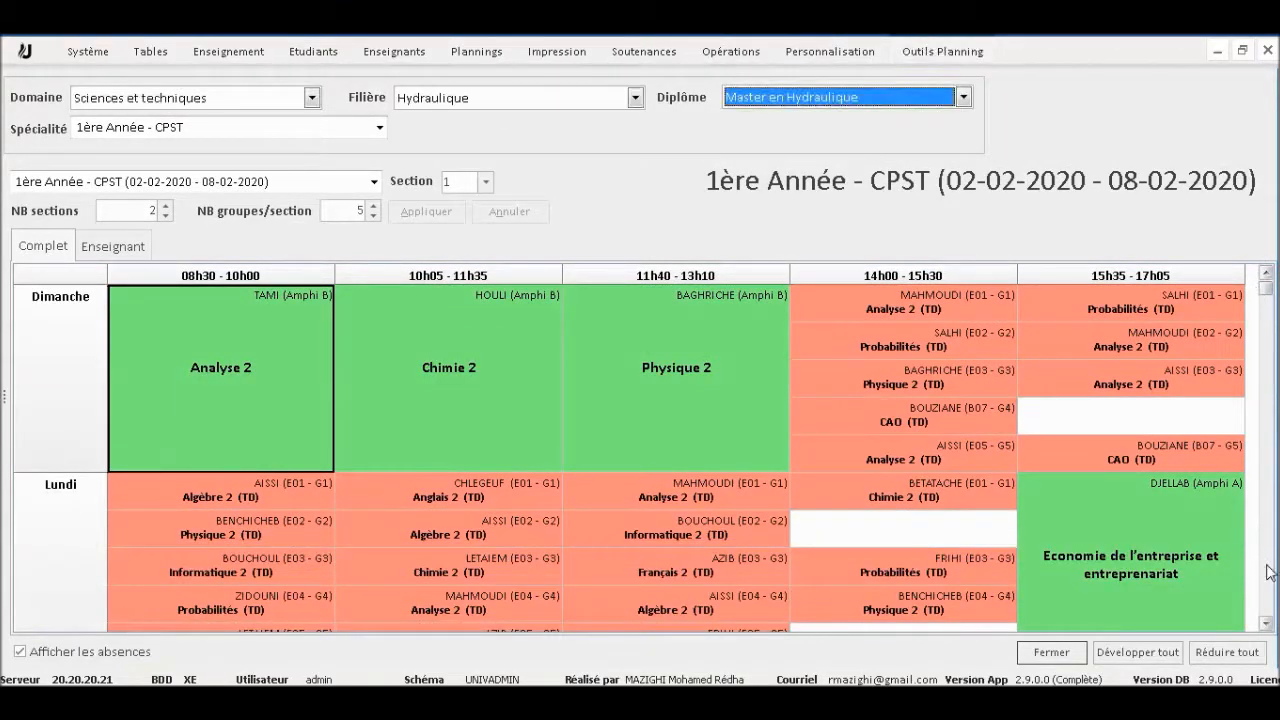
pyautogui.scroll(-5, 1270, 572)
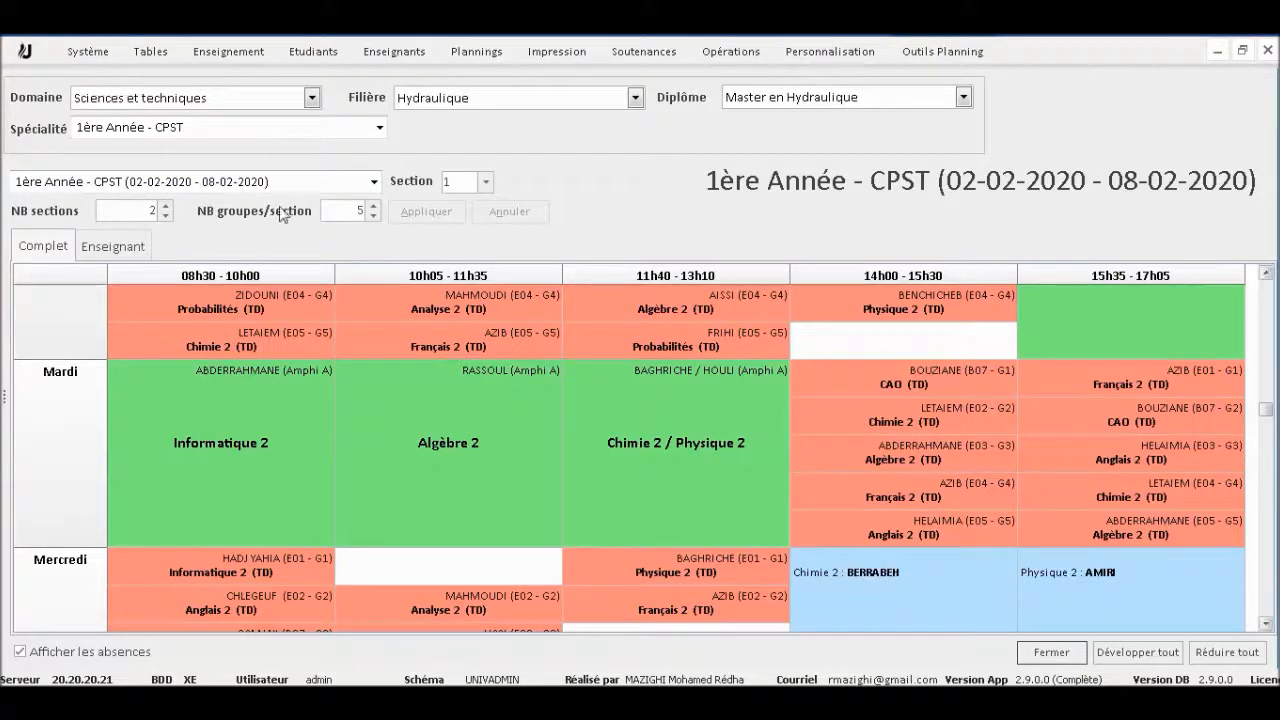
# Step: Switch the timetable's Spécialité to 2ème Année - CPST and examine its Dimanche and Lundi sessions
pyautogui.click(118, 130)
pyautogui.click(125, 166)
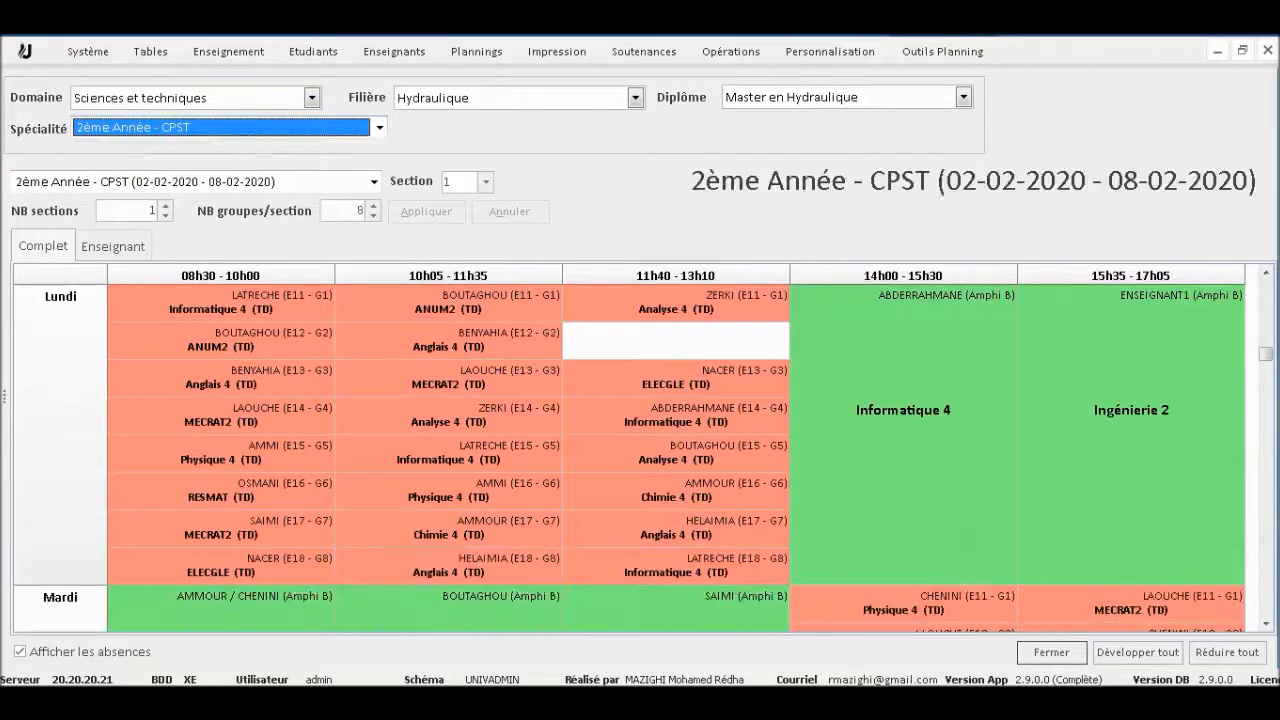
pyautogui.click(1267, 311)
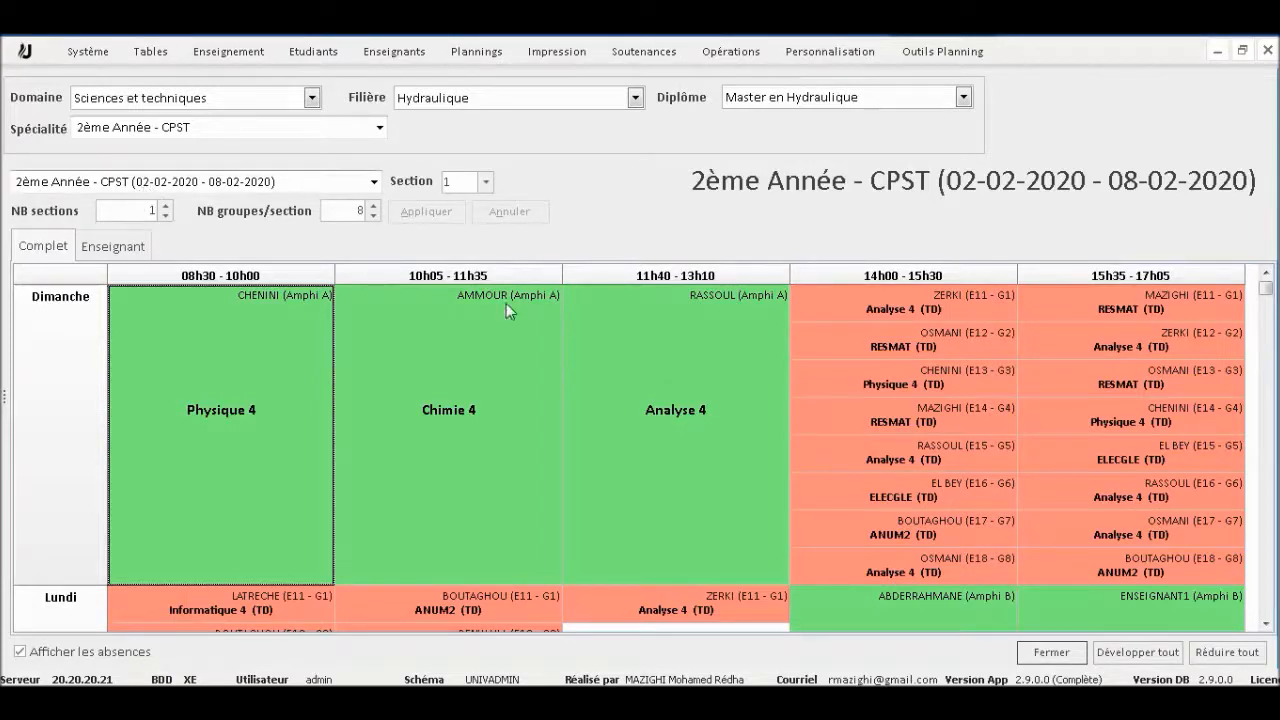
pyautogui.click(1268, 555)
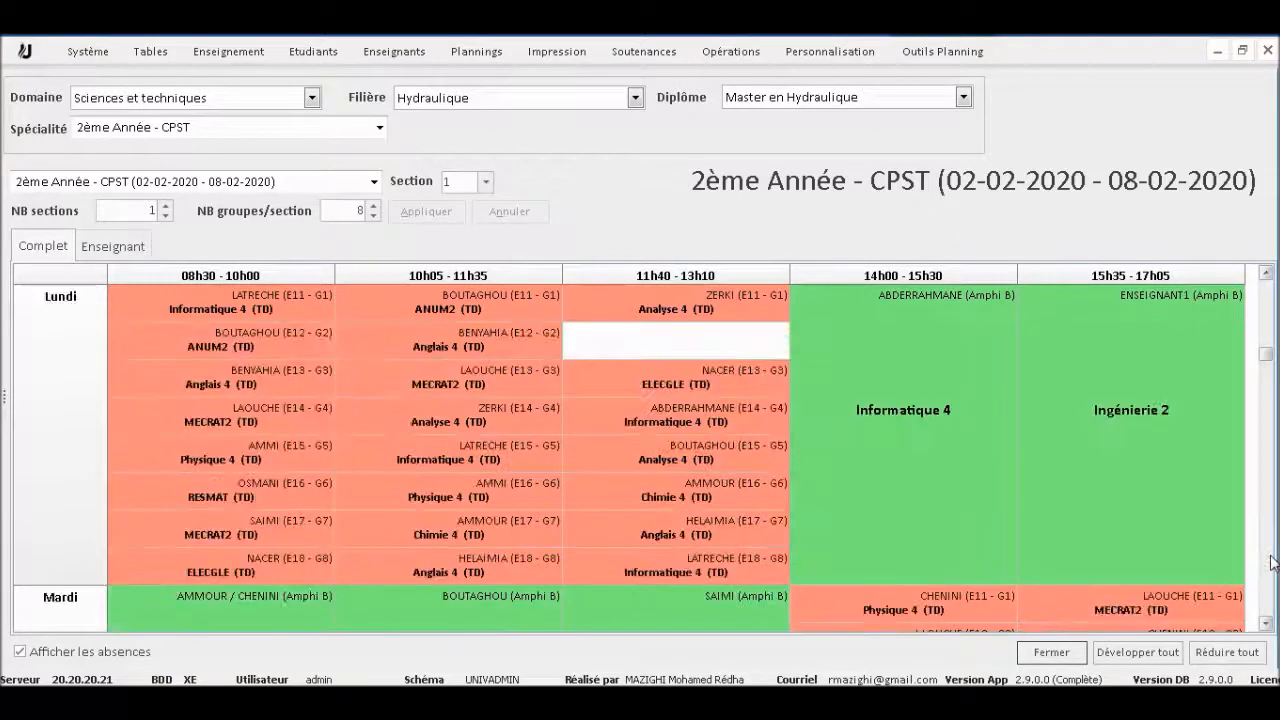
pyautogui.click(1269, 315)
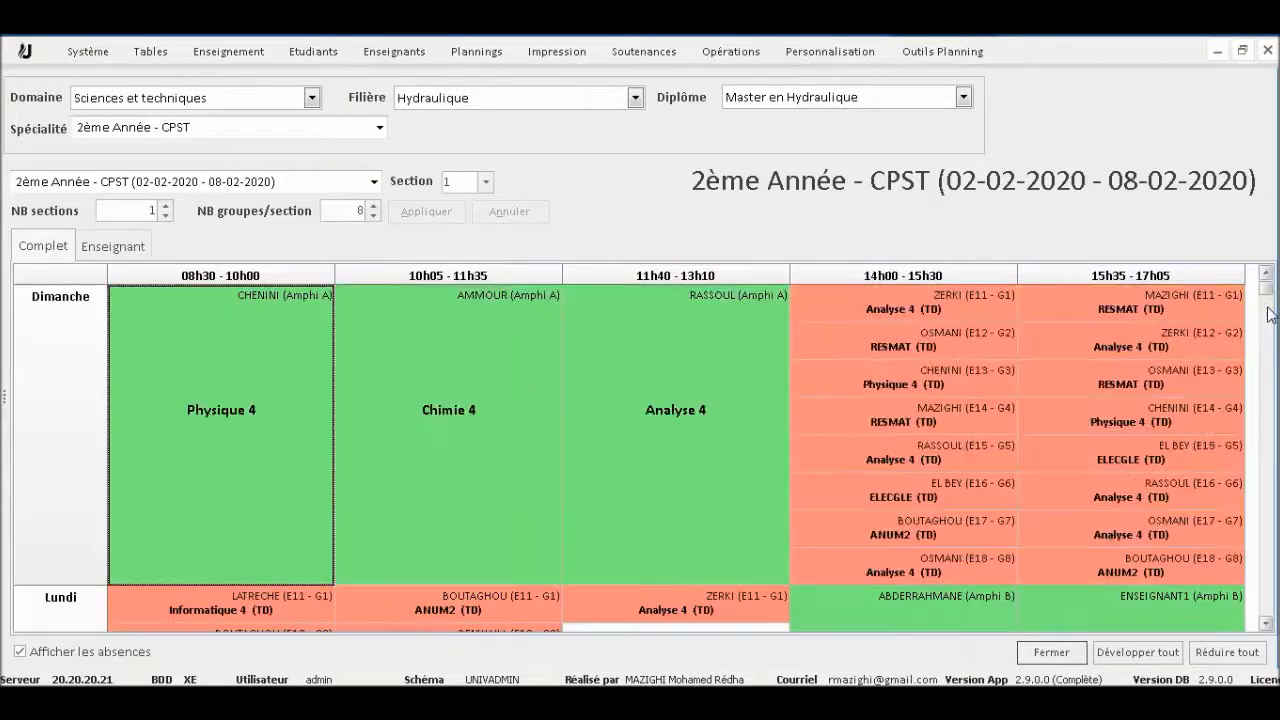
pyautogui.click(1268, 322)
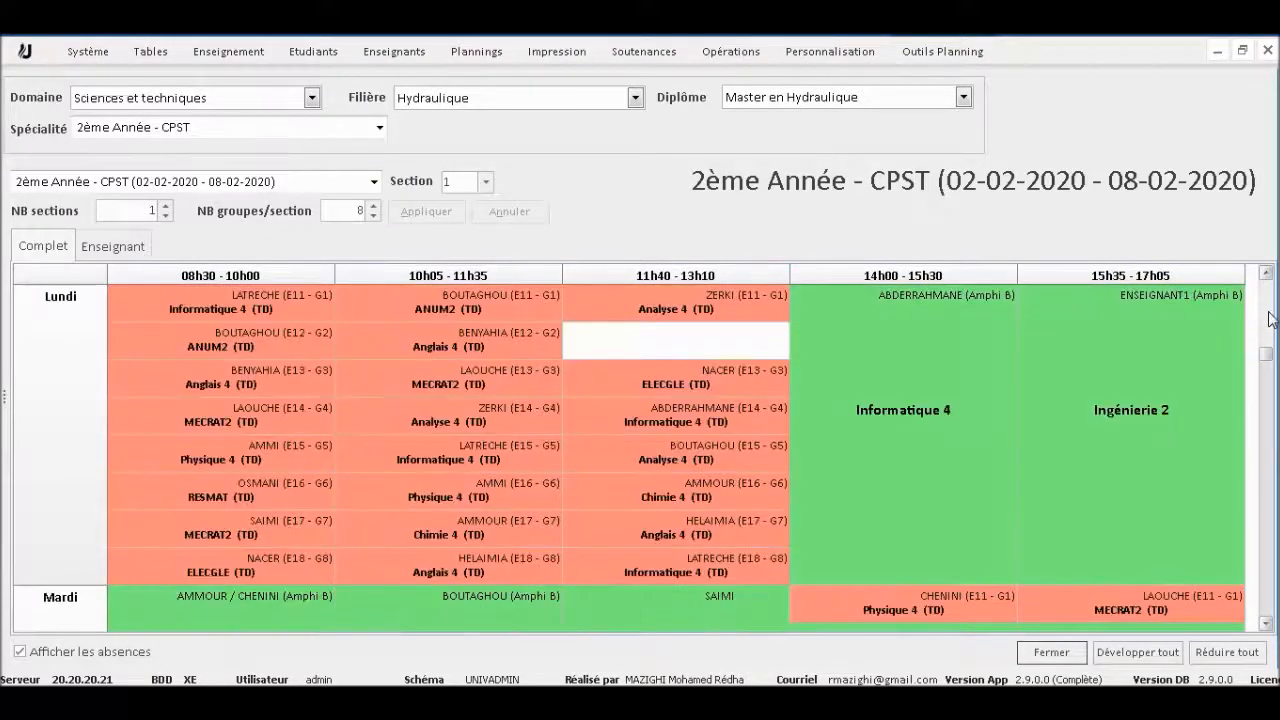
pyautogui.click(1271, 332)
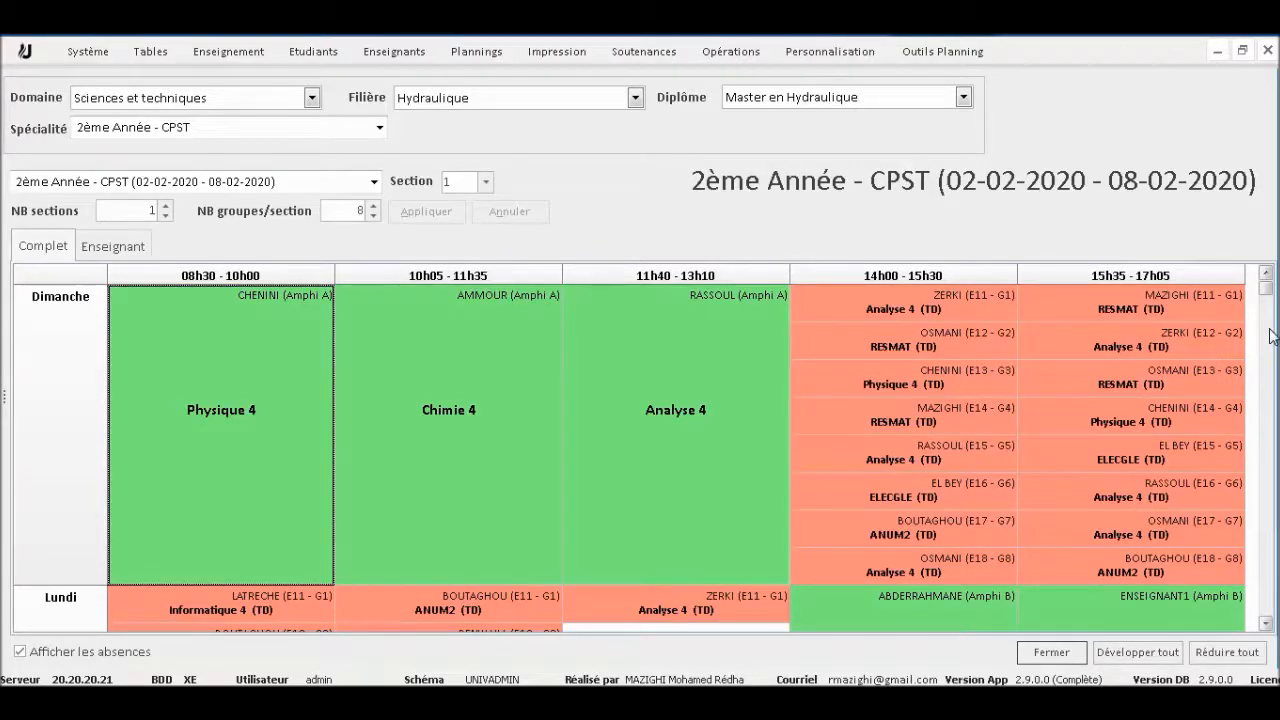
pyautogui.click(1272, 335)
pyautogui.click(1270, 420)
pyautogui.click(1270, 382)
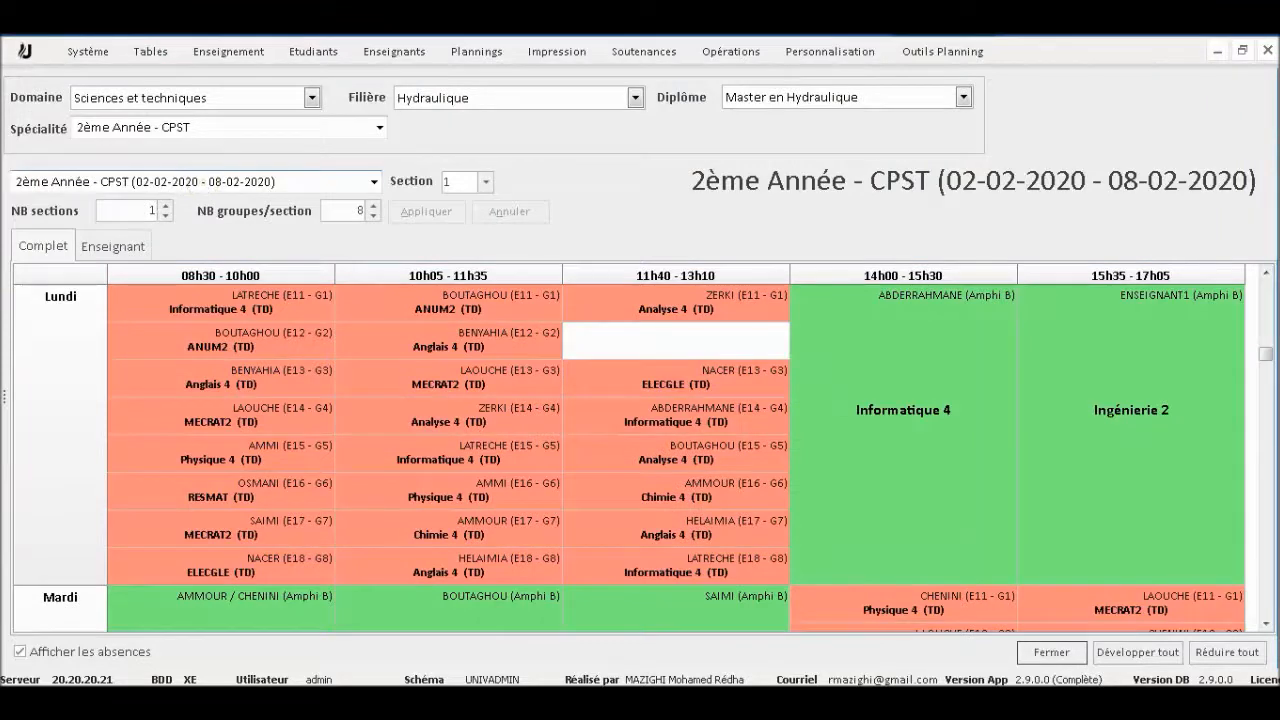
# Step: Display the timetable of the 1ère Année - Second Cycle speciality
pyautogui.click(140, 181)
pyautogui.click(132, 128)
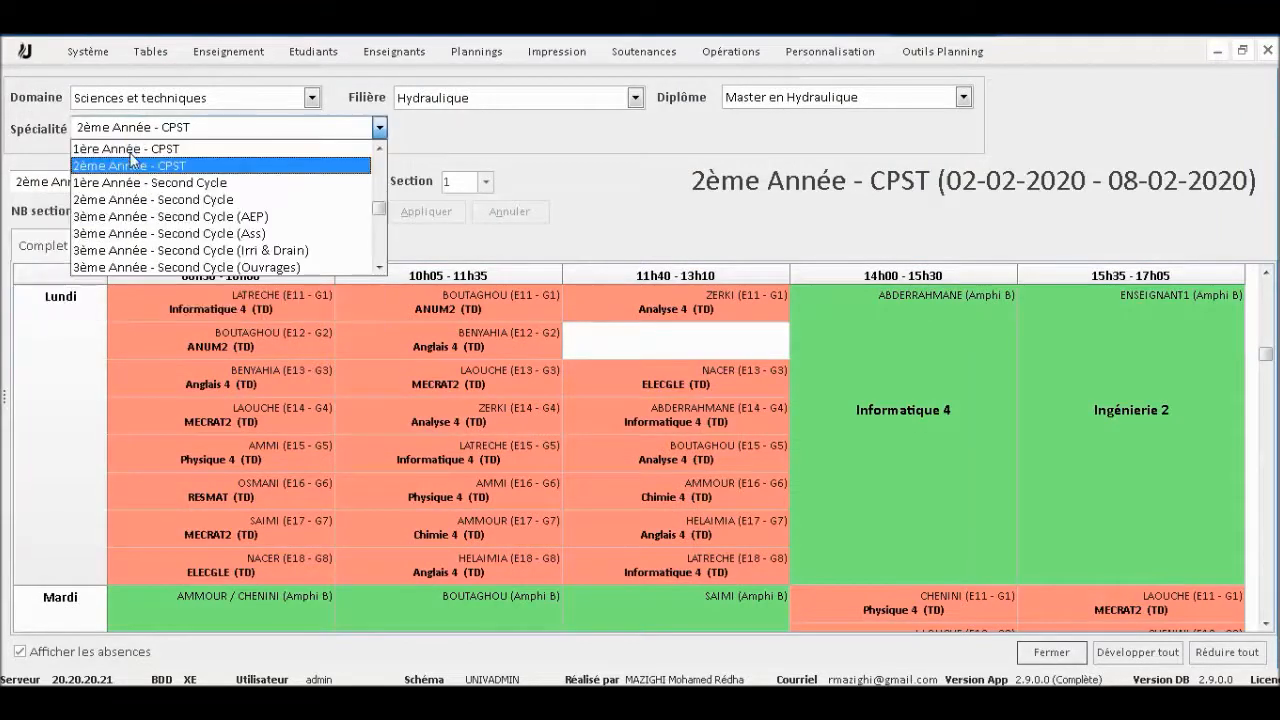
pyautogui.click(132, 182)
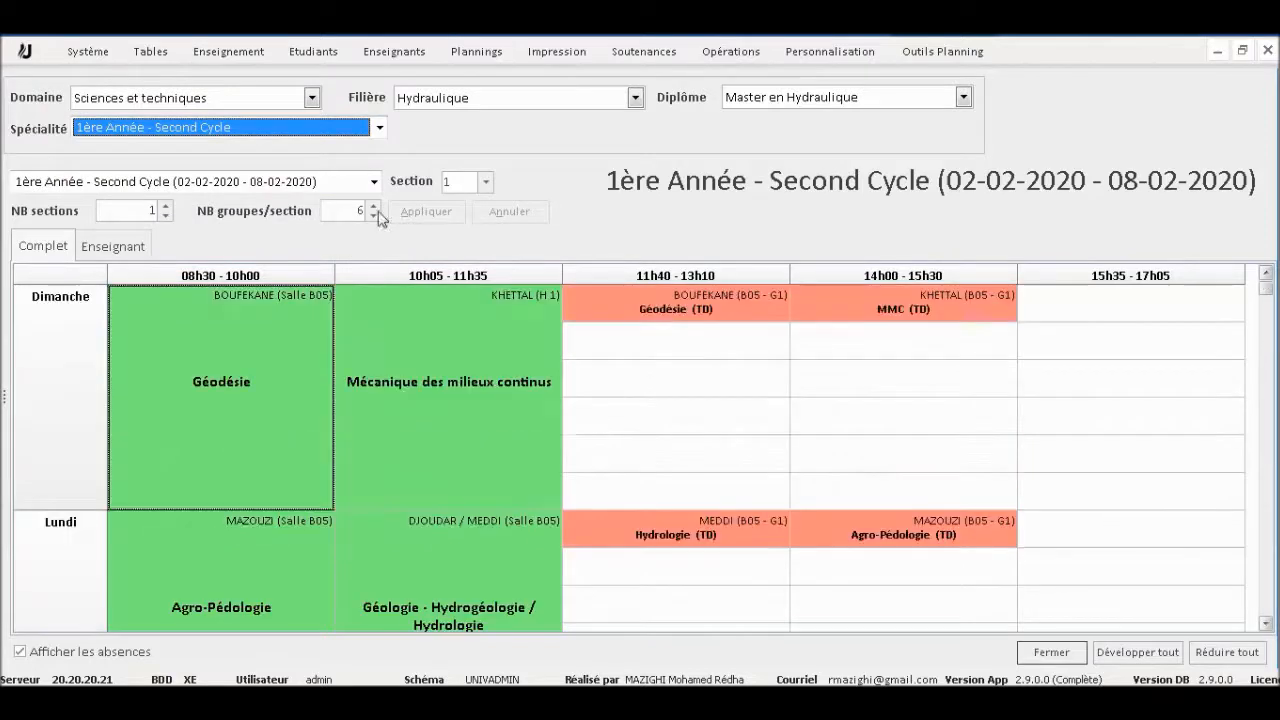
# Step: Review the 1ère Année - CPST timetable through Jeudi and close the timetable window
pyautogui.click(122, 128)
pyautogui.click(125, 149)
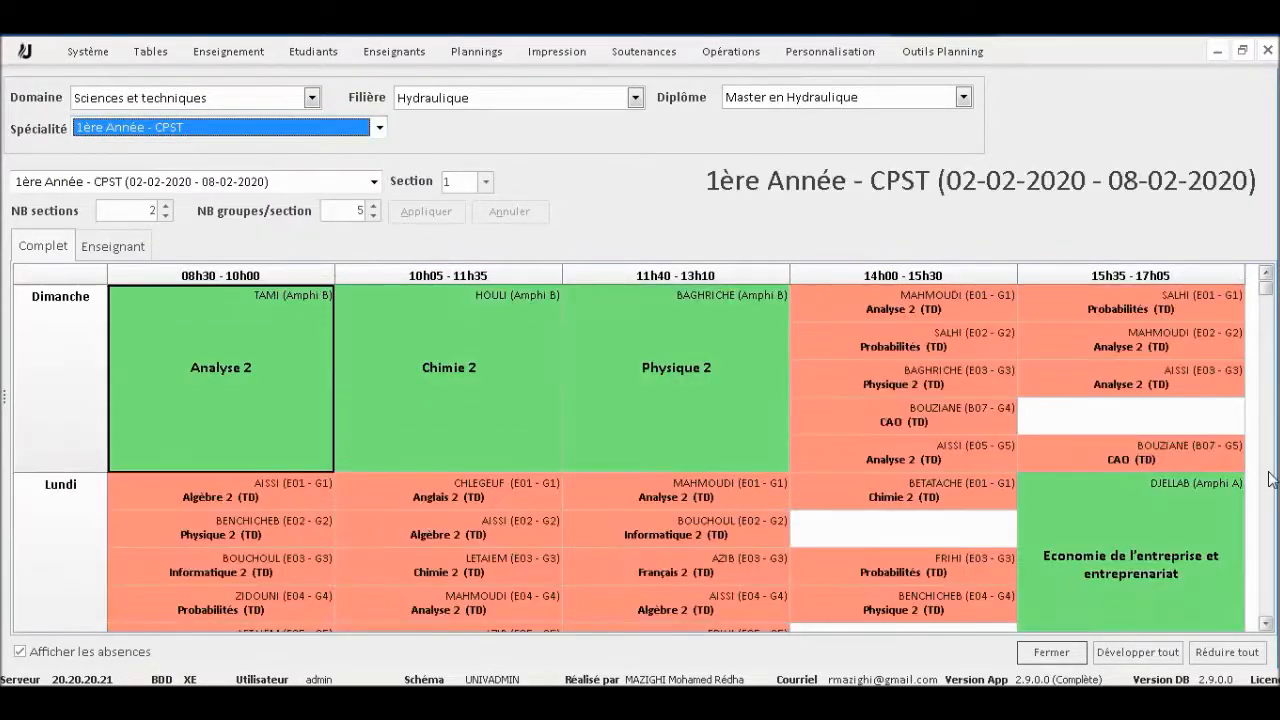
pyautogui.click(1268, 483)
pyautogui.click(1268, 497)
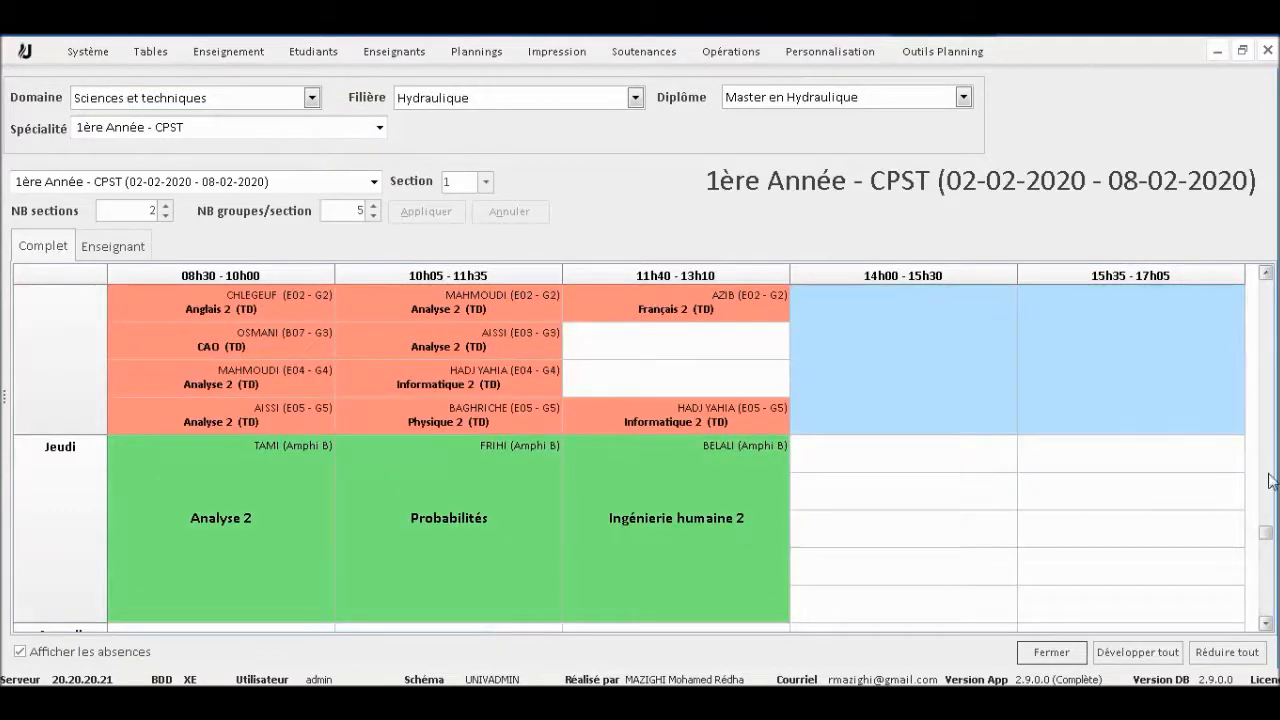
pyautogui.click(1267, 50)
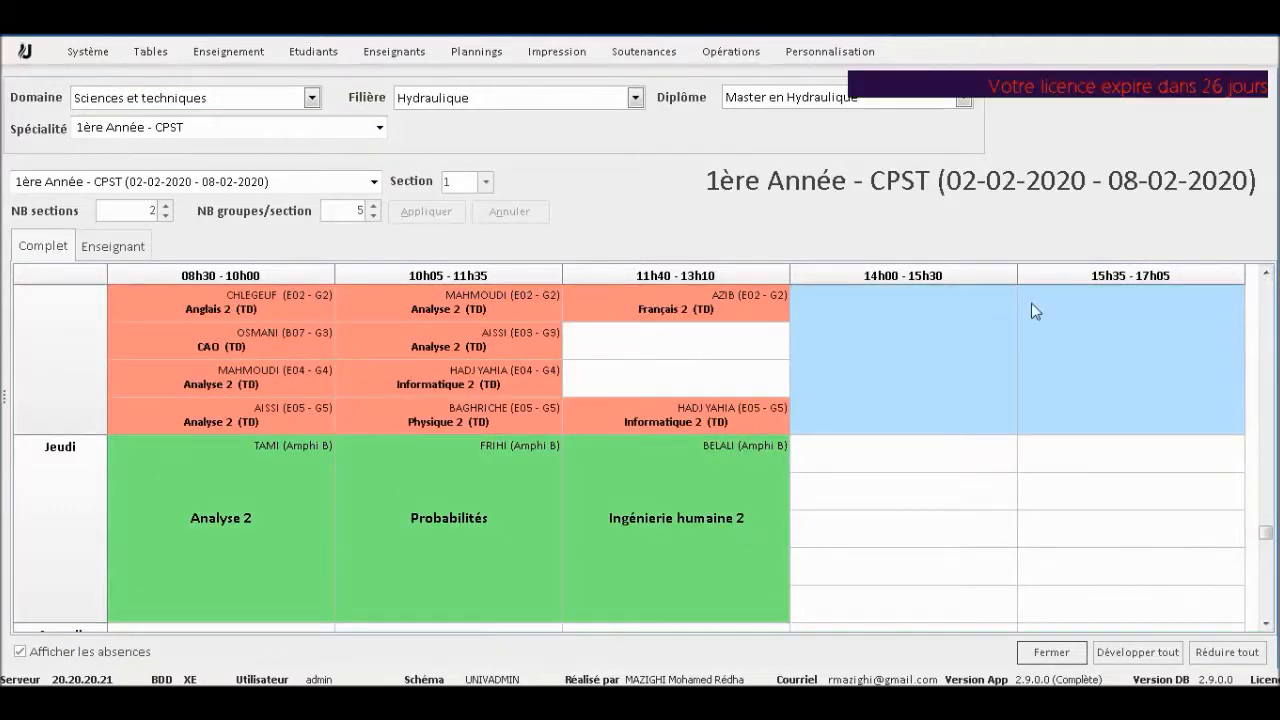
# Step: Open the Séances table of the planning module and review the start and end times of the first two sessions
pyautogui.click(460, 53)
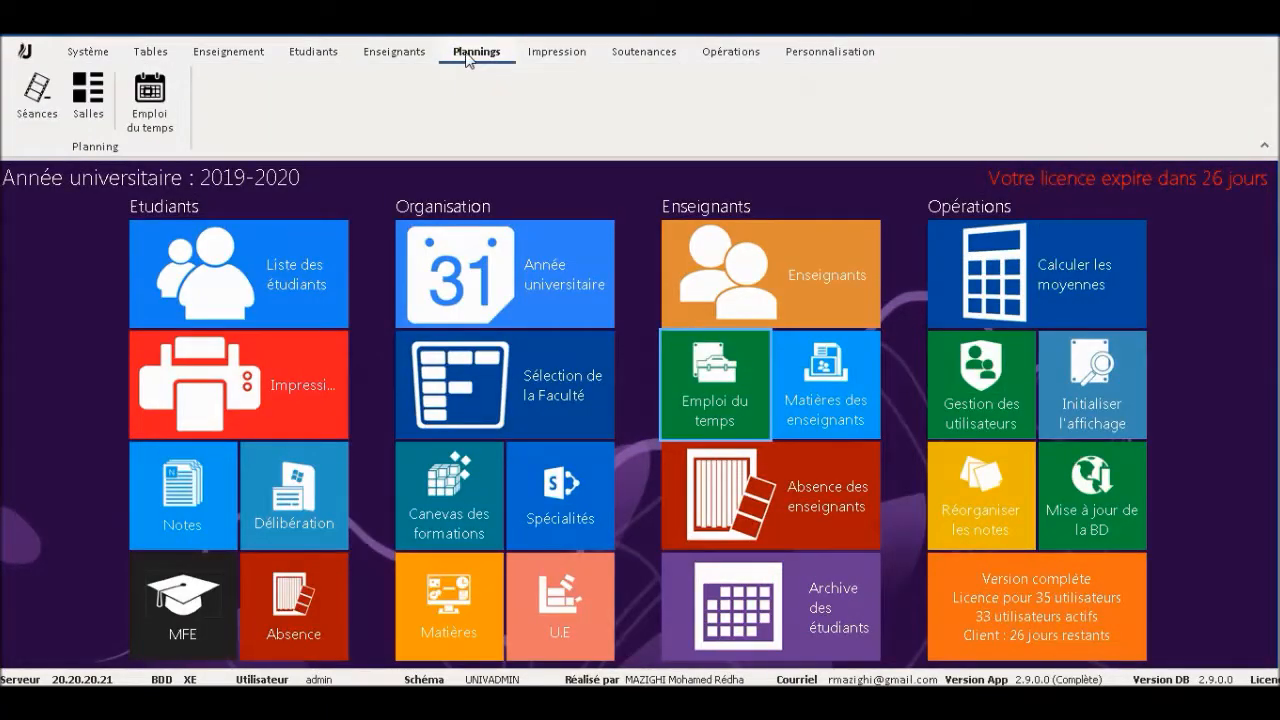
pyautogui.click(38, 95)
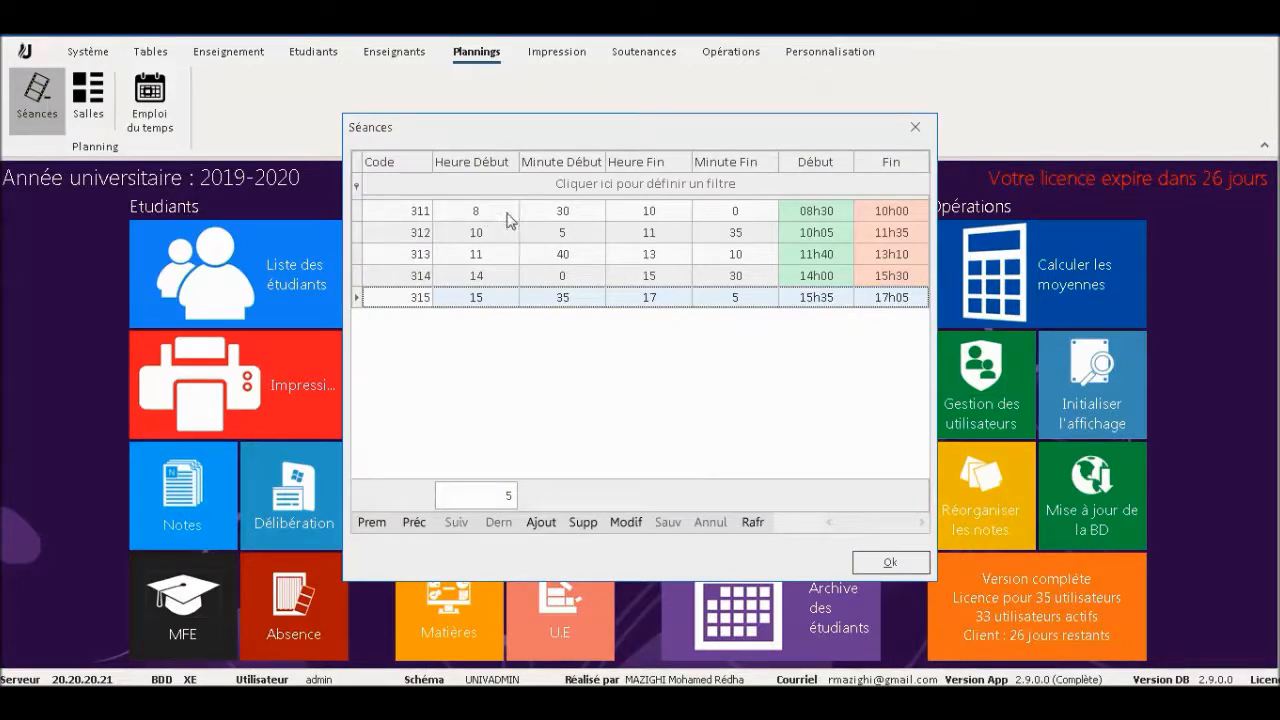
pyautogui.click(826, 213)
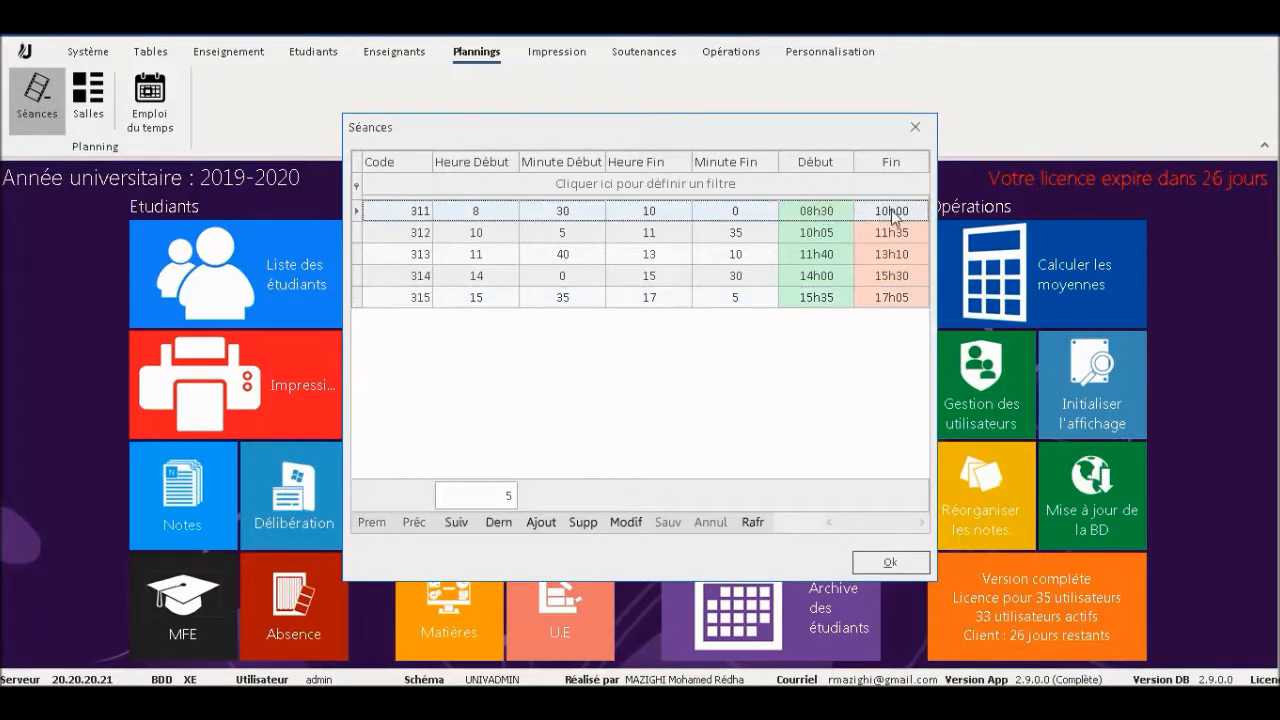
pyautogui.click(818, 236)
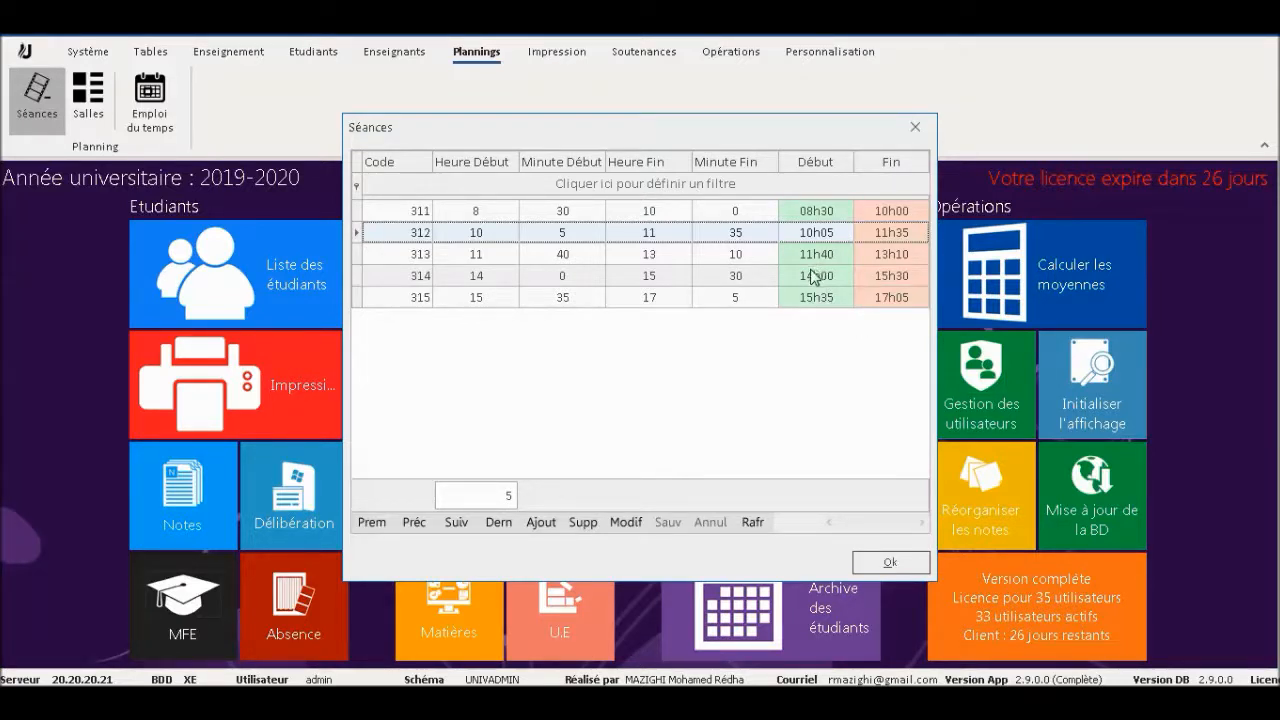
# Step: Examine the start and end hour and minute fields of sessions 311 and 312, and close the Séances table
pyautogui.click(478, 211)
pyautogui.click(552, 211)
pyautogui.click(482, 212)
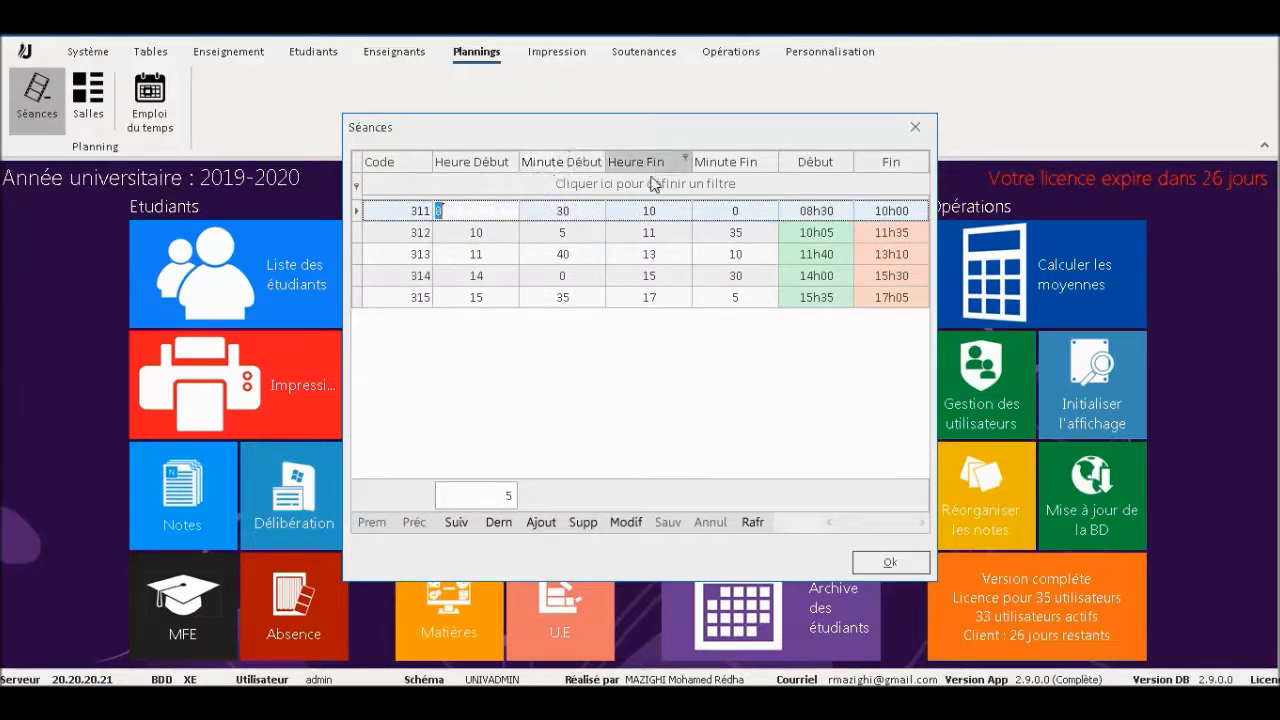
pyautogui.click(458, 232)
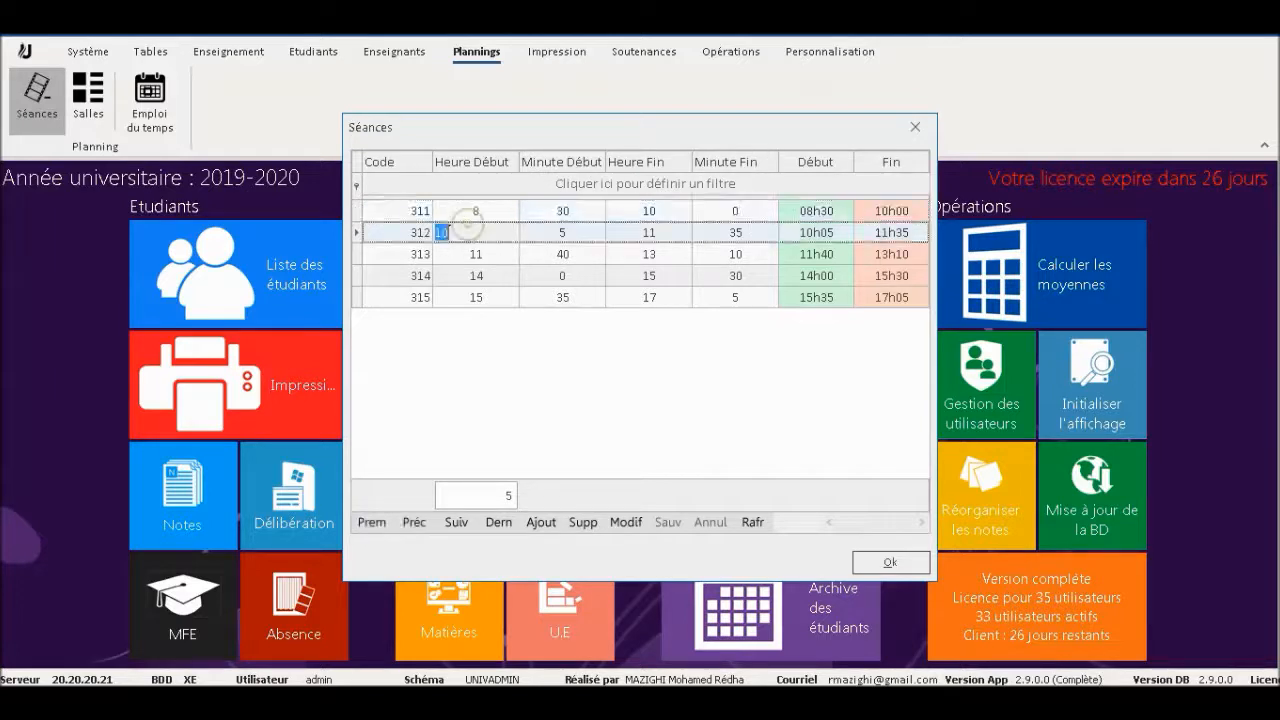
pyautogui.press('Tab')
pyautogui.press('Tab')
pyautogui.press('Tab')
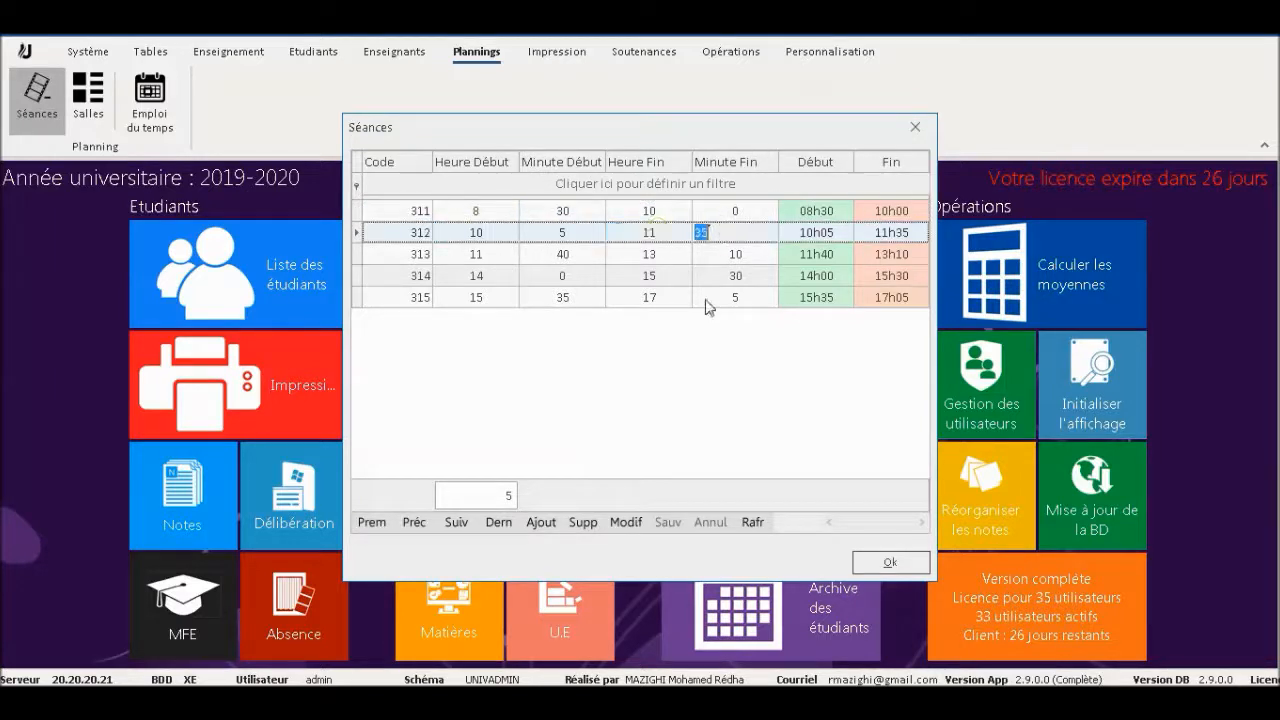
pyautogui.click(814, 322)
pyautogui.click(880, 561)
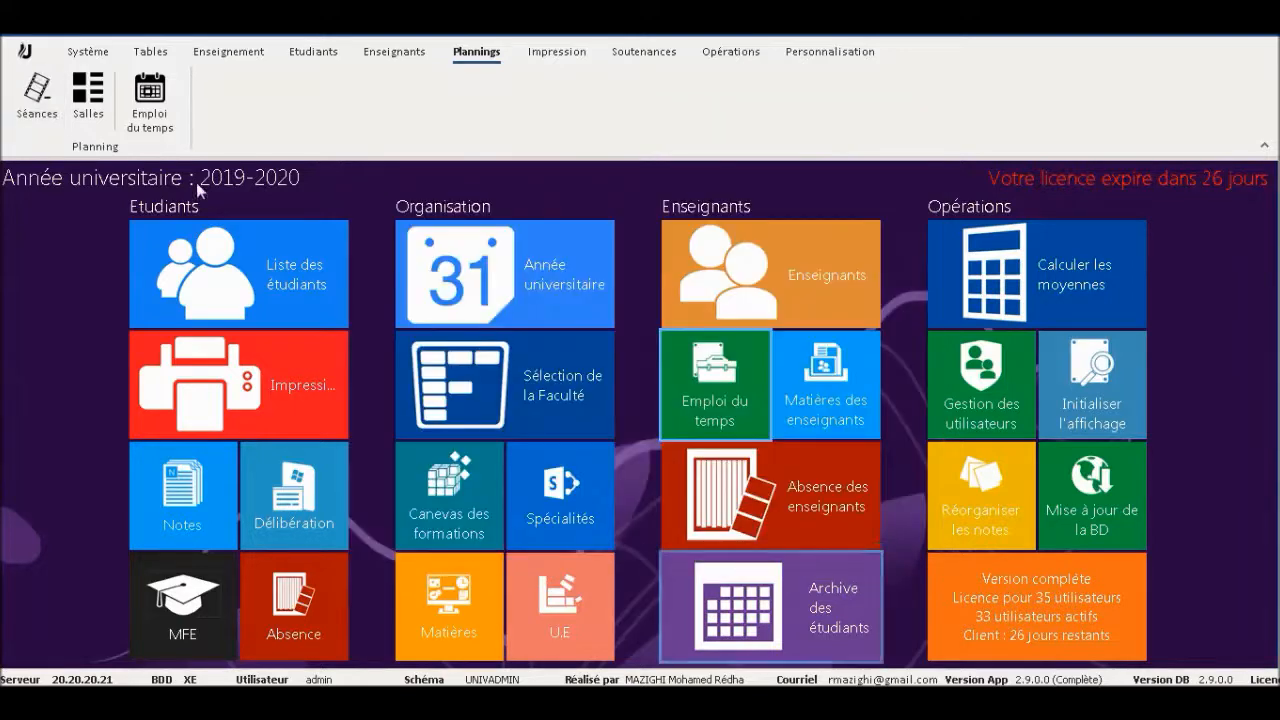
# Step: Open the Salles table and examine the course capacity, exam capacity and invigilator fields of Amphi A, B and C
pyautogui.click(96, 97)
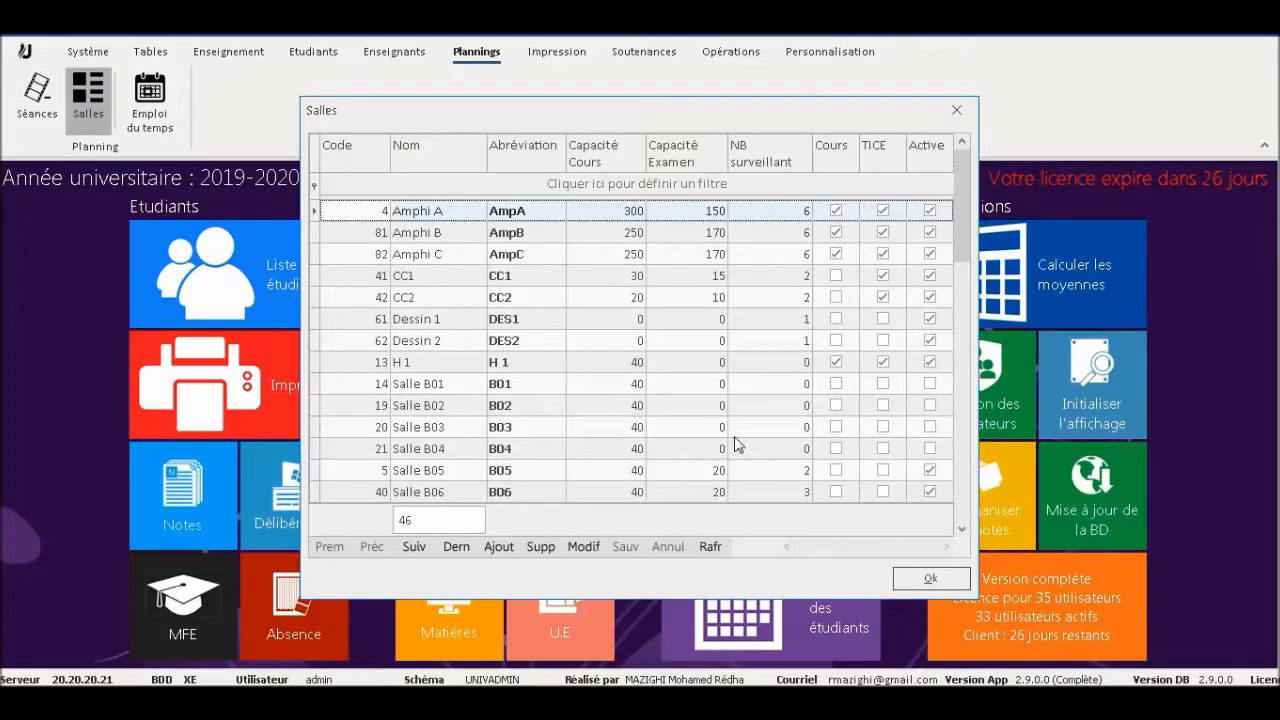
pyautogui.moveTo(963, 188)
pyautogui.mouseDown()
pyautogui.moveTo(962, 438)
pyautogui.moveTo(955, 181)
pyautogui.mouseUp()
pyautogui.click(589, 210)
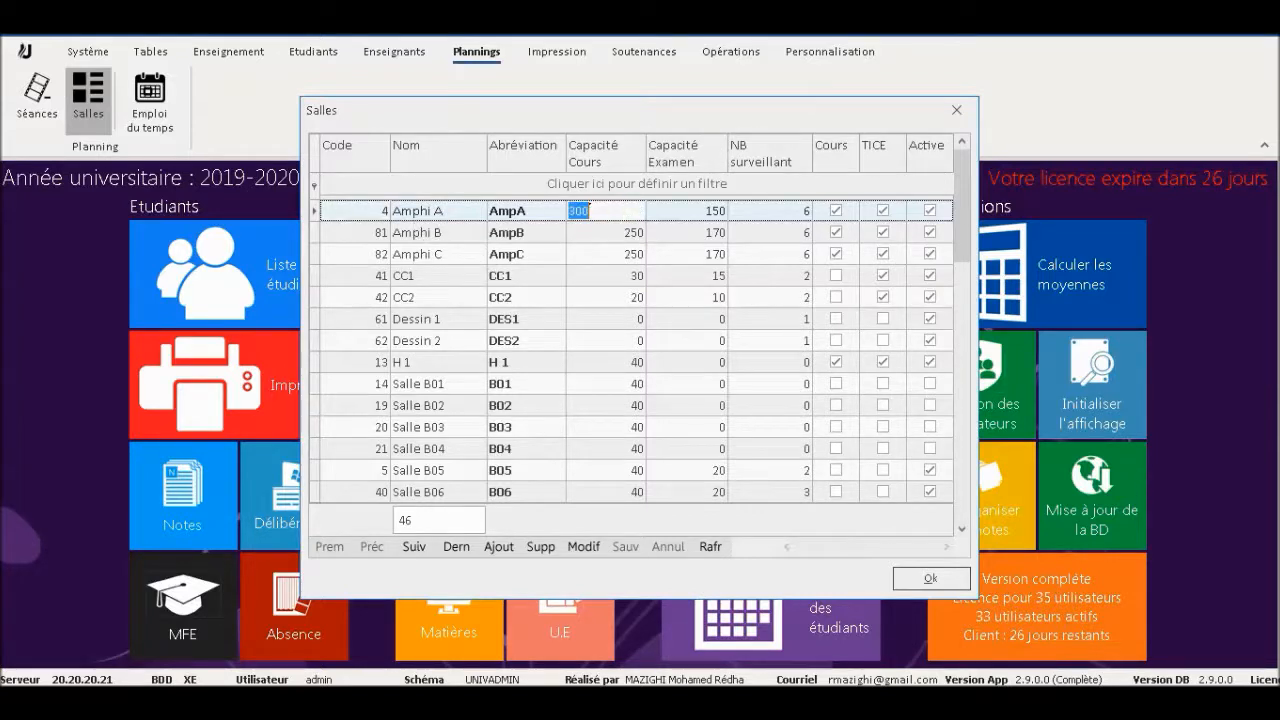
pyautogui.click(670, 212)
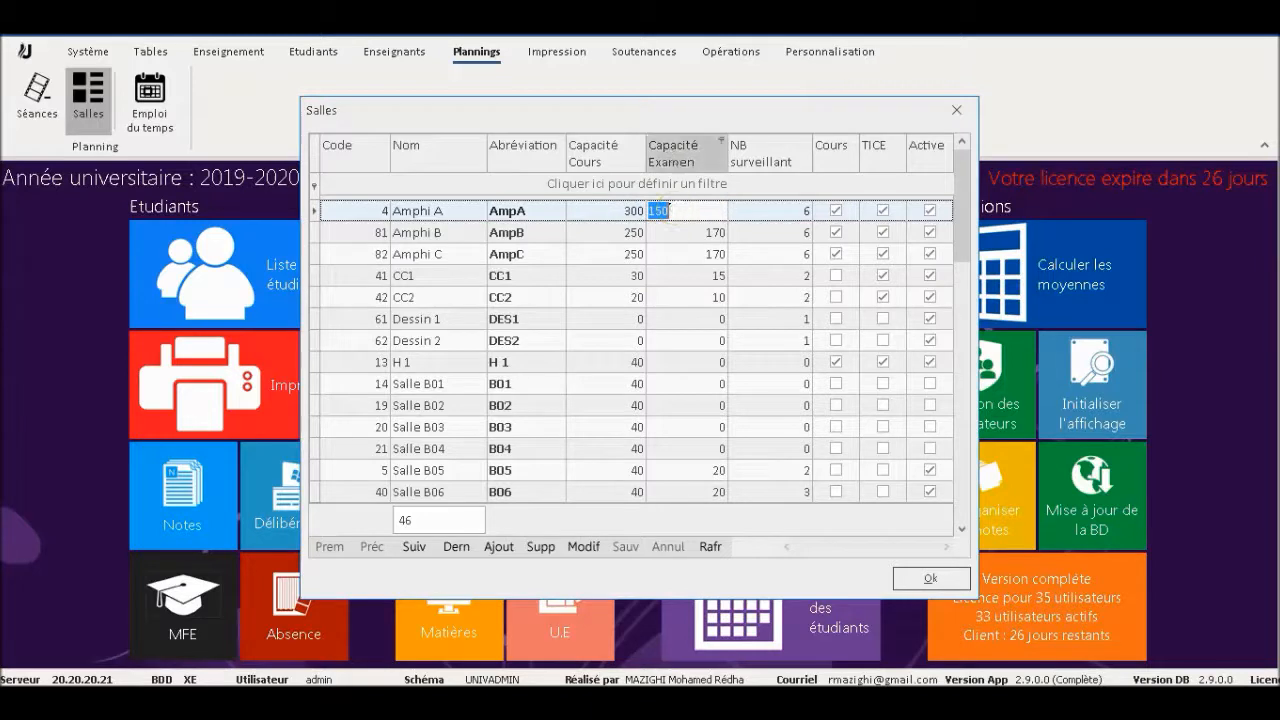
pyautogui.click(781, 211)
pyautogui.click(787, 234)
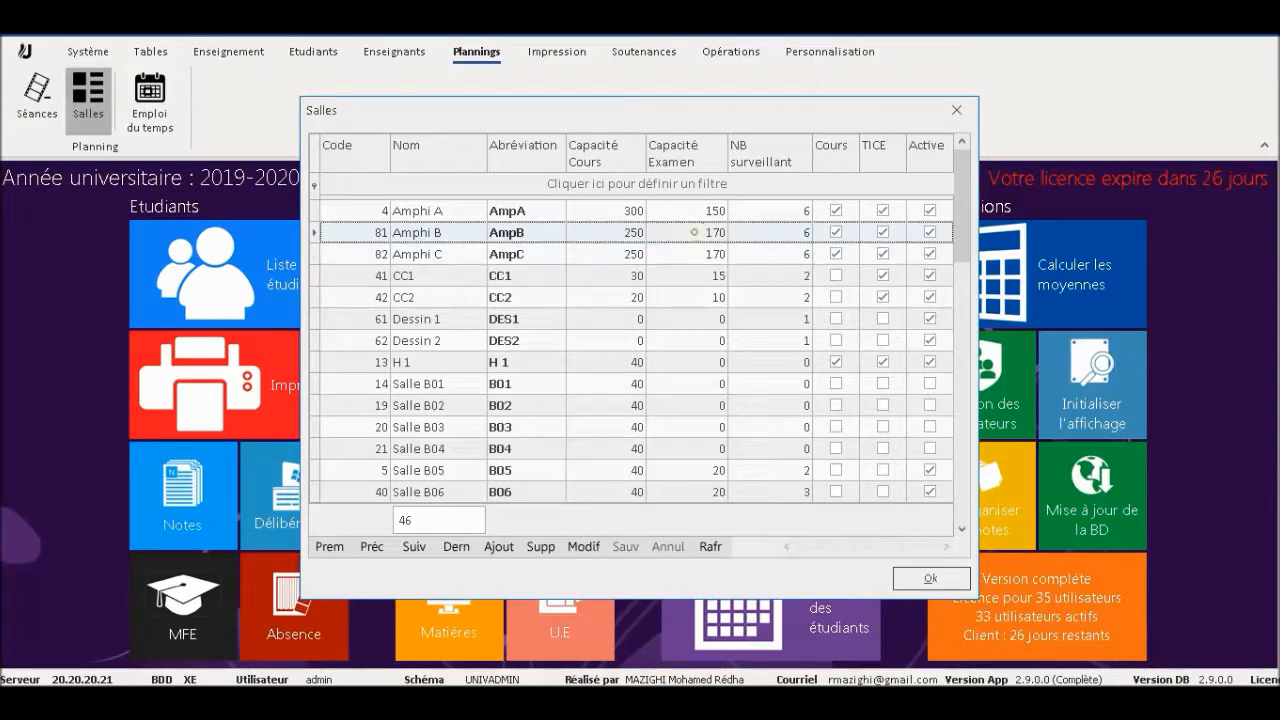
pyautogui.click(696, 231)
pyautogui.click(699, 255)
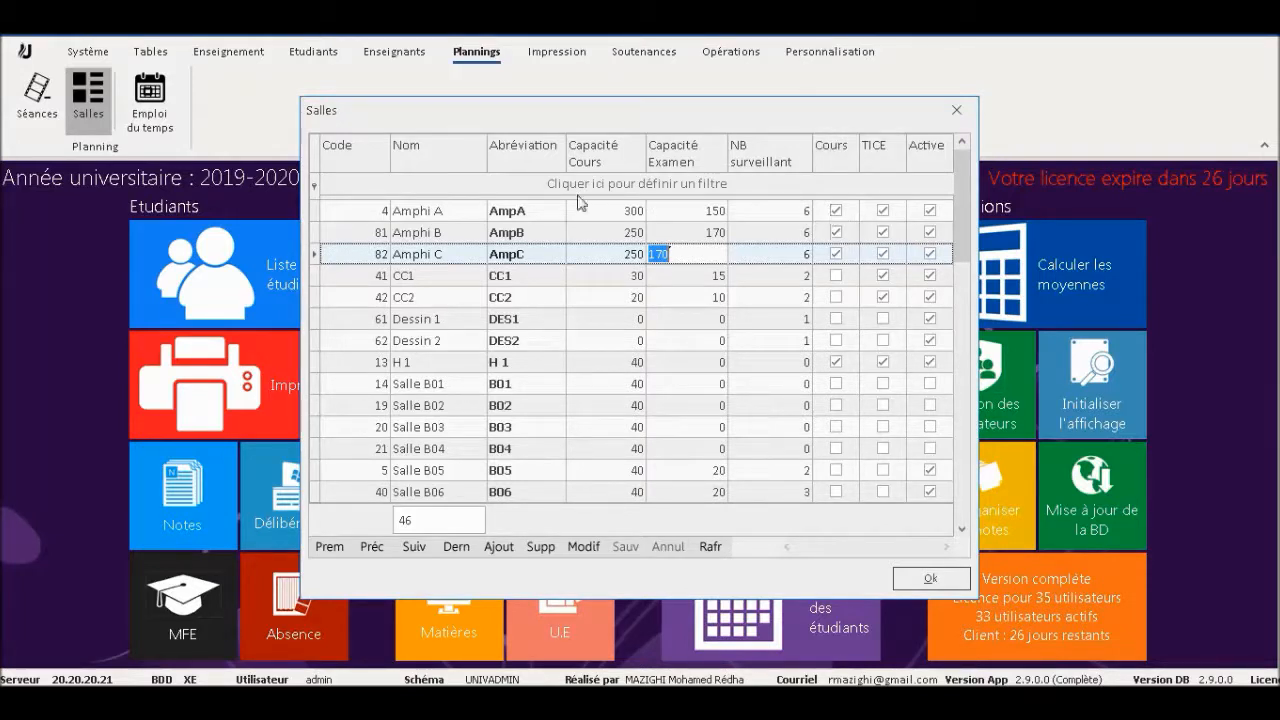
# Step: Check the abbreviations of Amphi A and Amphi C and look through the rest of the room list
pyautogui.click(549, 210)
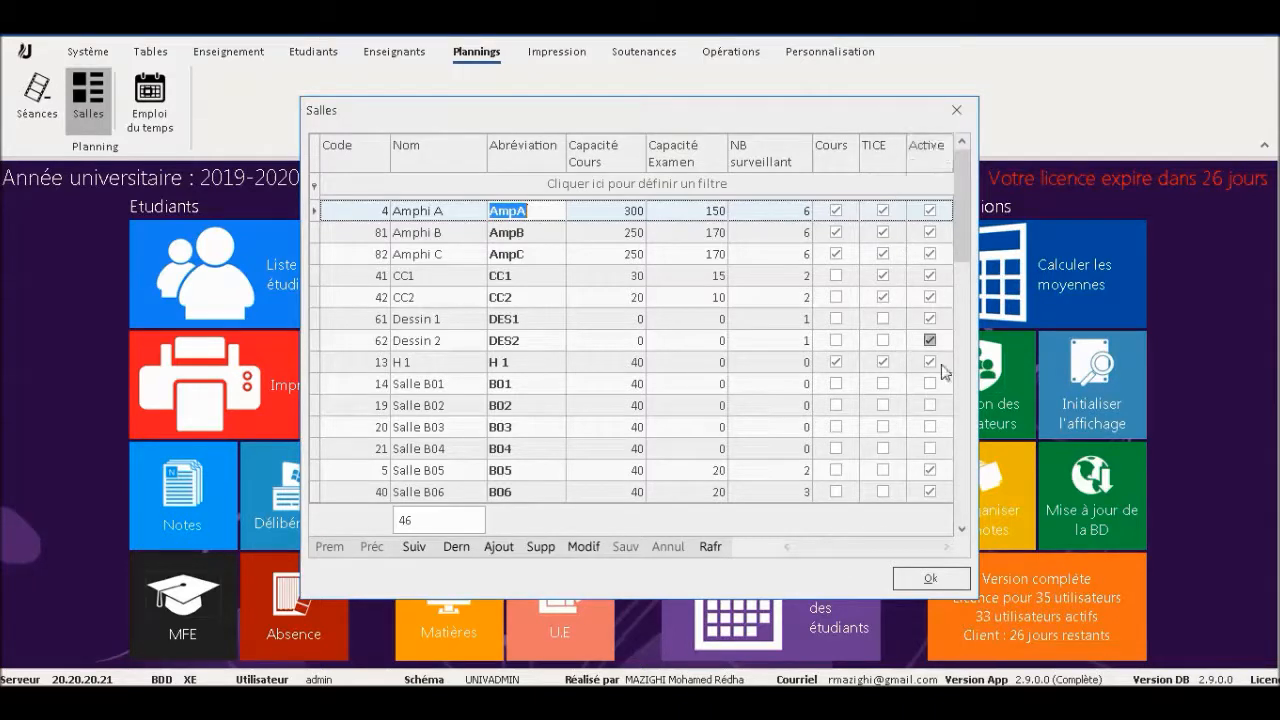
pyautogui.click(535, 254)
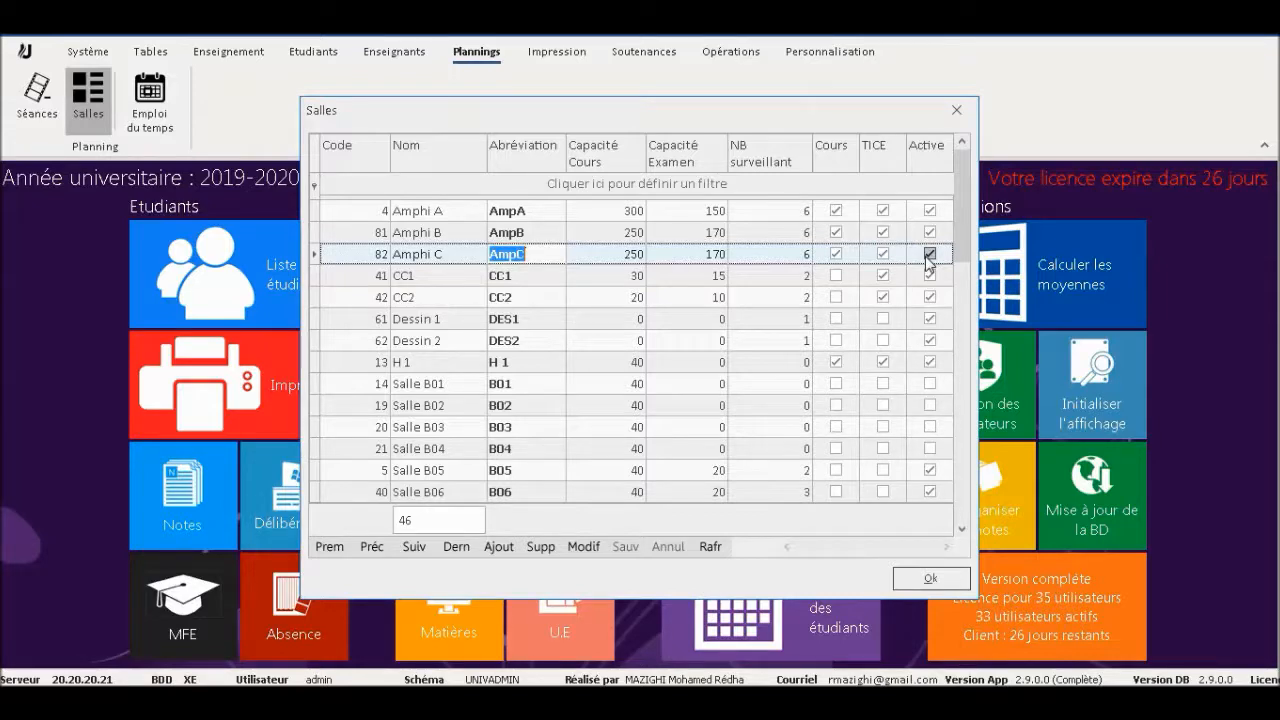
pyautogui.click(465, 290)
pyautogui.scroll(-1, 465, 294)
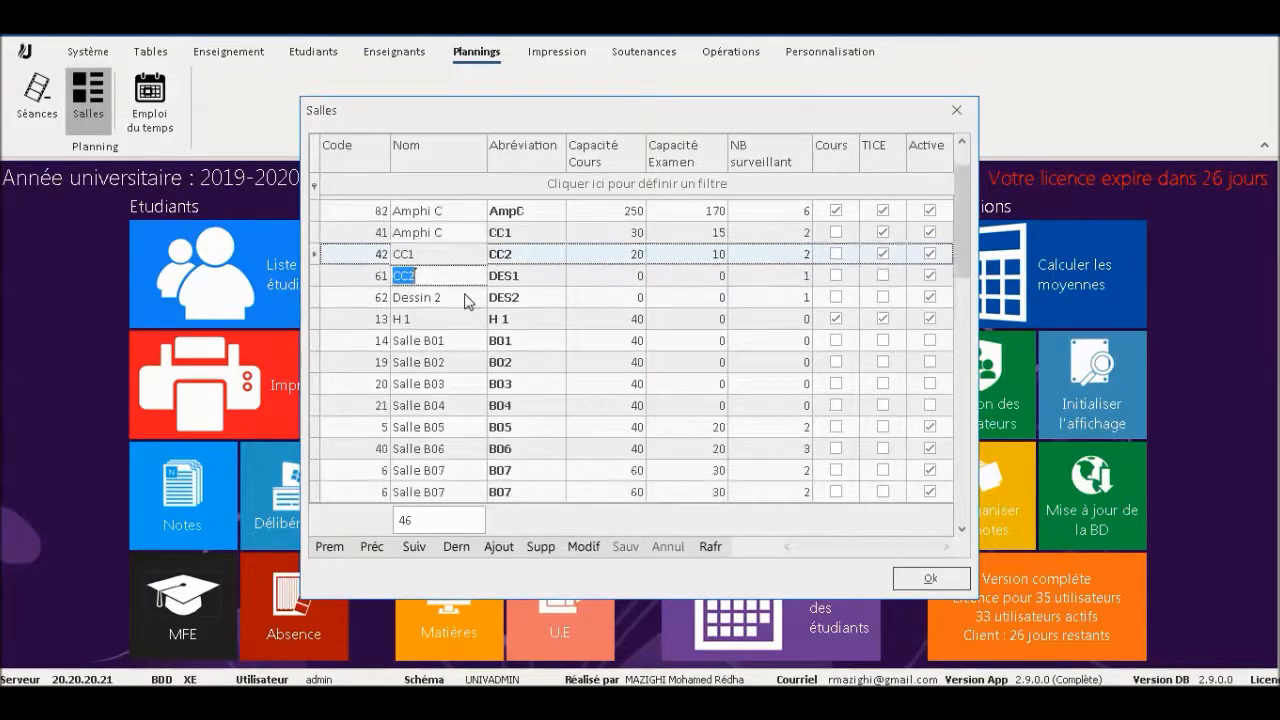
pyautogui.scroll(-12, 465, 300)
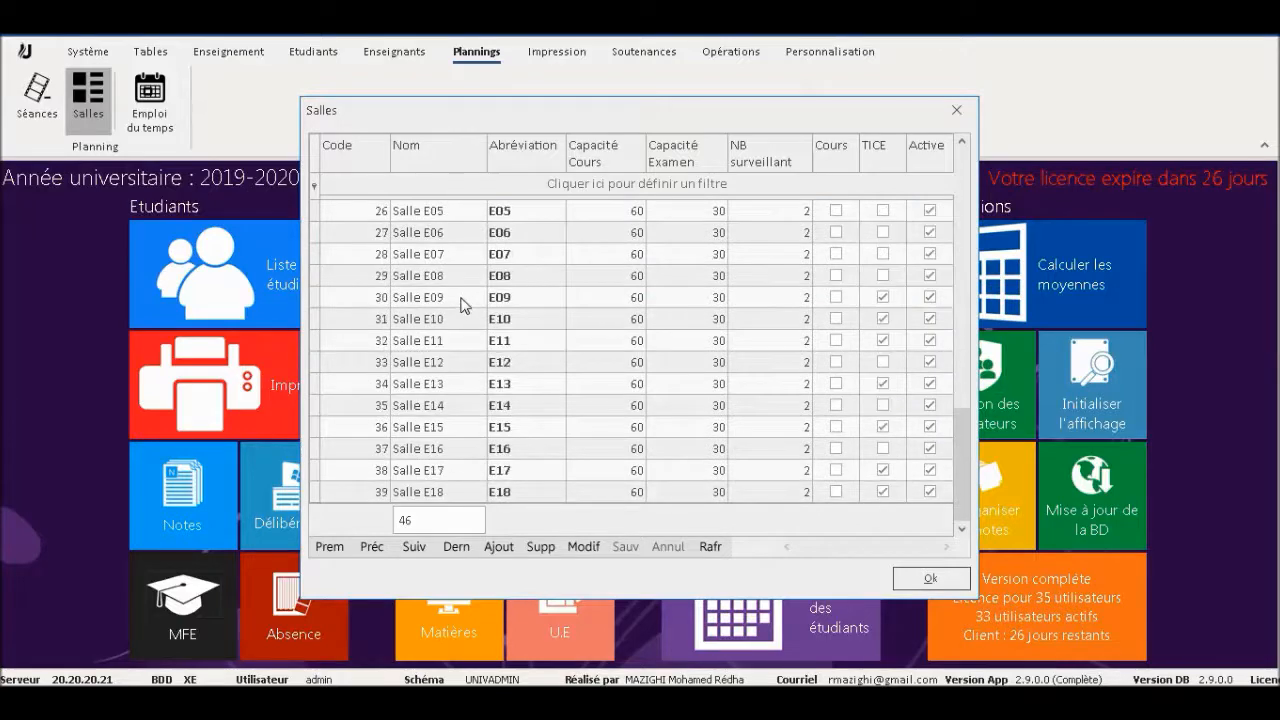
pyautogui.scroll(10, 462, 303)
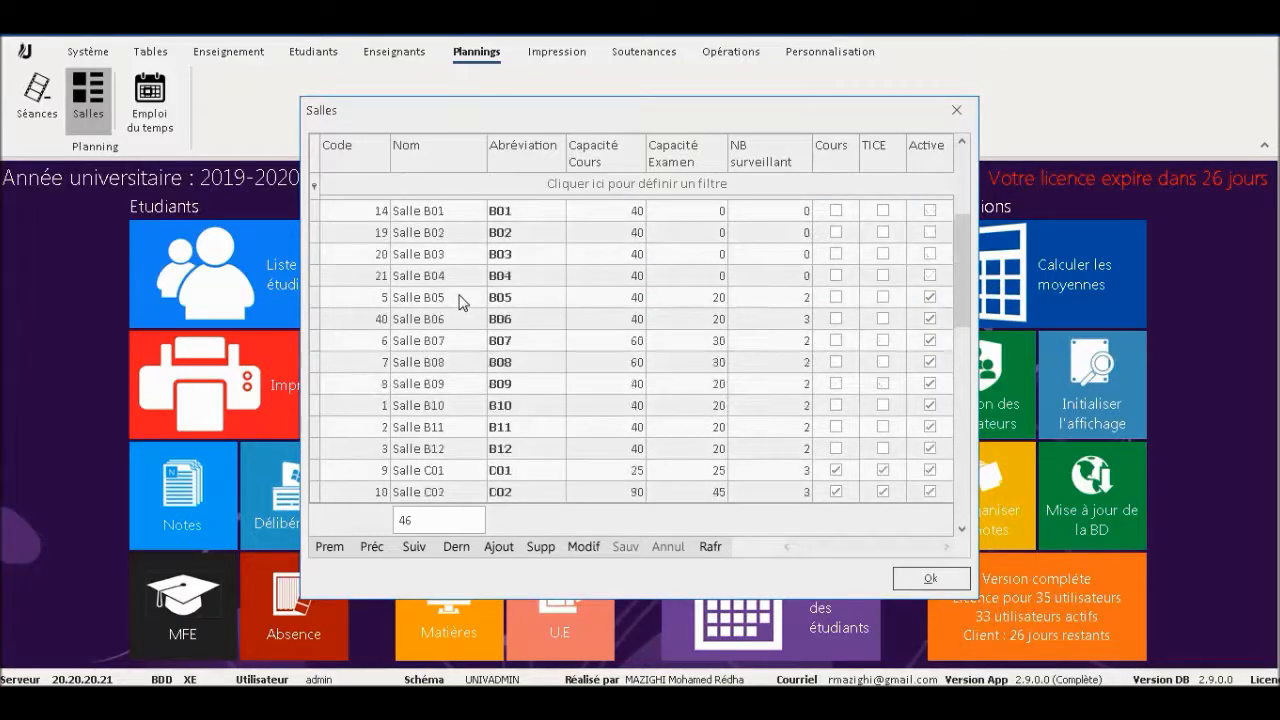
pyautogui.scroll(-3, 680, 310)
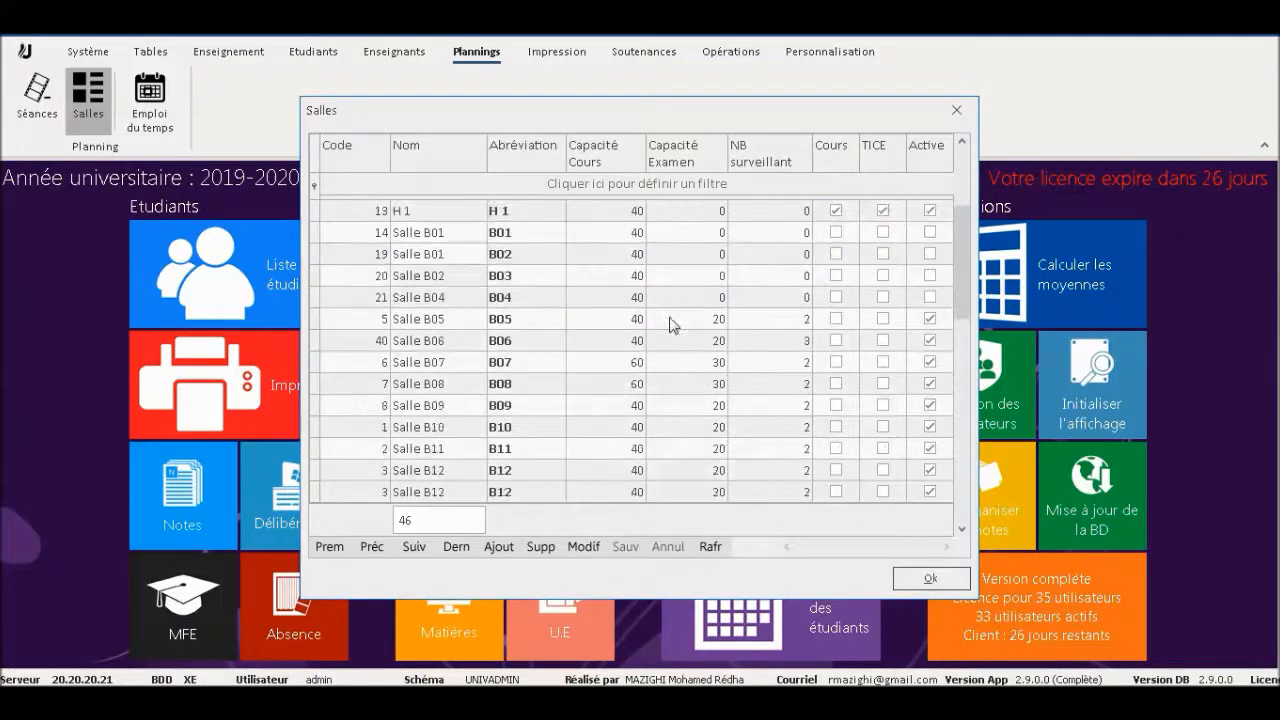
# Step: Close the Salles table, open the Emploi du temps window and display its planning tools
pyautogui.click(930, 580)
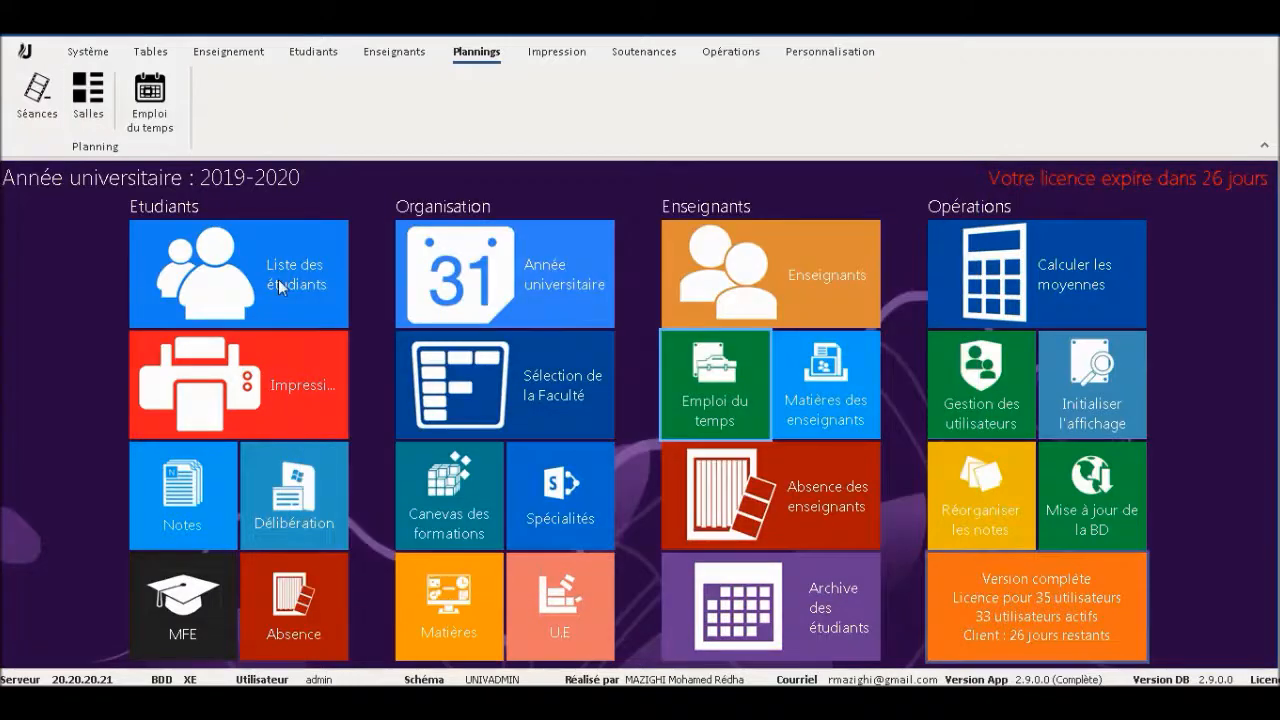
pyautogui.click(163, 97)
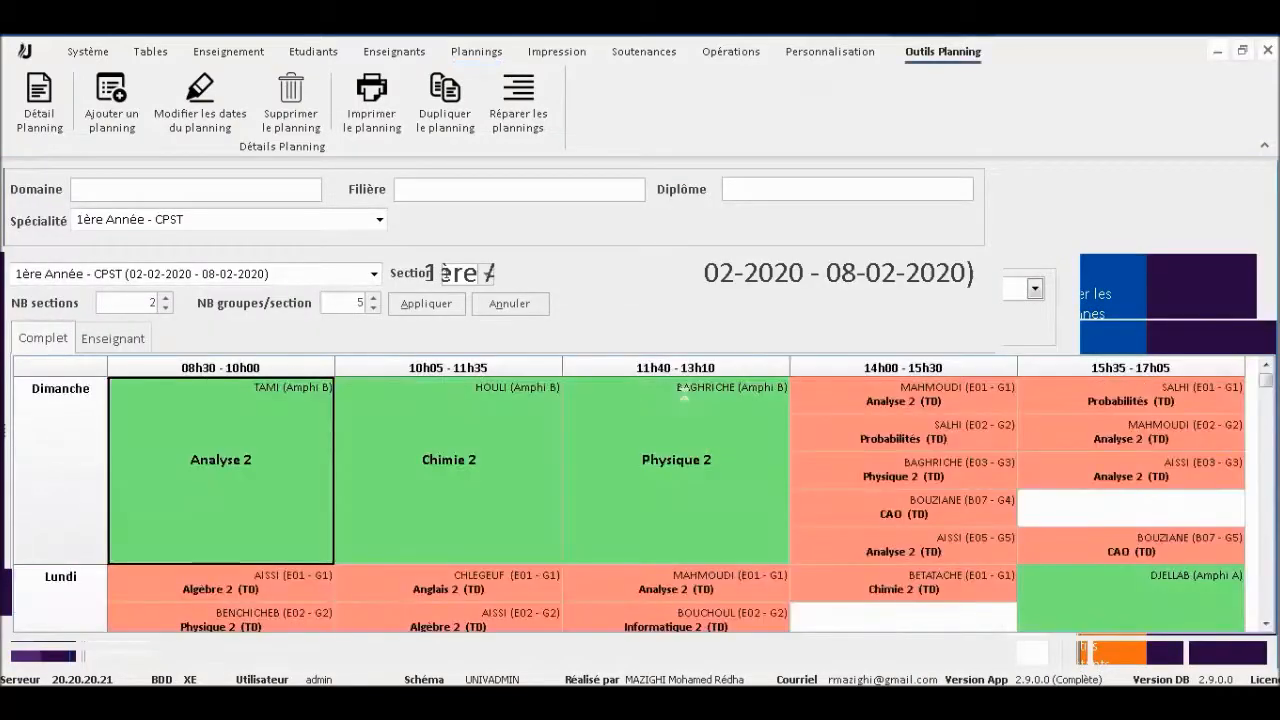
pyautogui.doubleClick(945, 55)
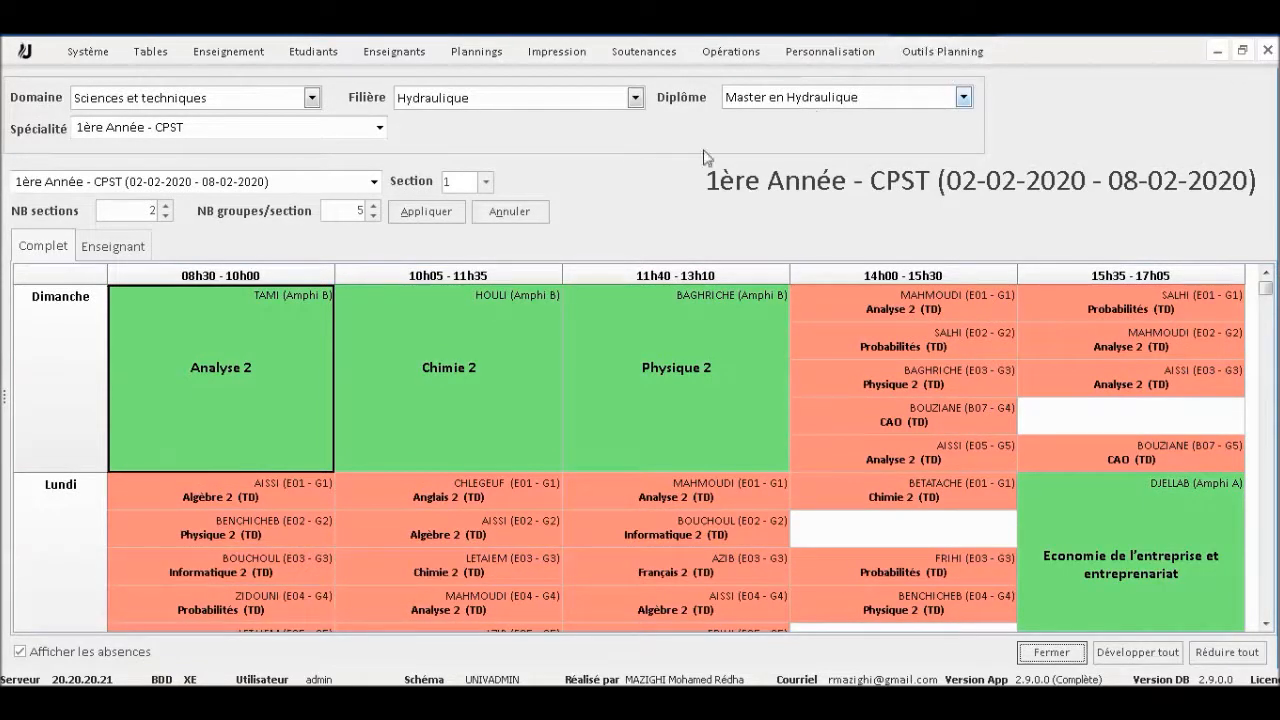
pyautogui.click(963, 56)
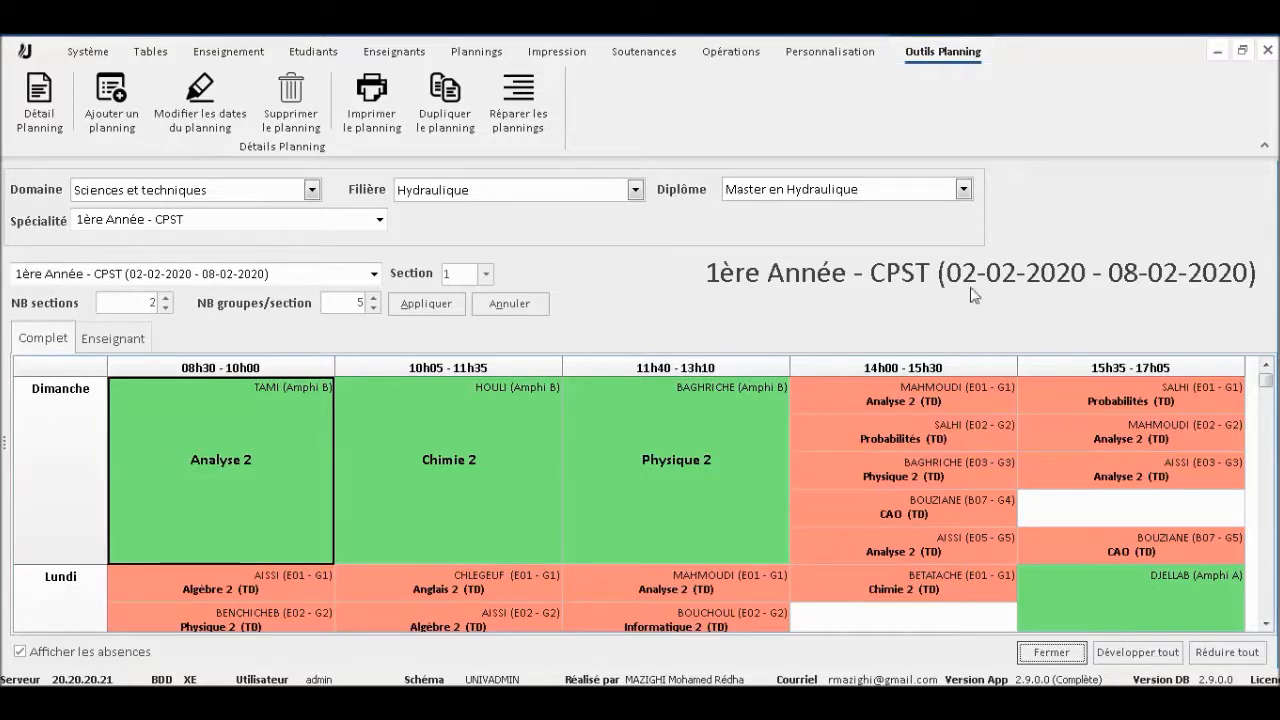
# Step: Start adding a planning for the diploma Master en Hydraulique and the speciality 1ère Année - CPST
pyautogui.click(112, 100)
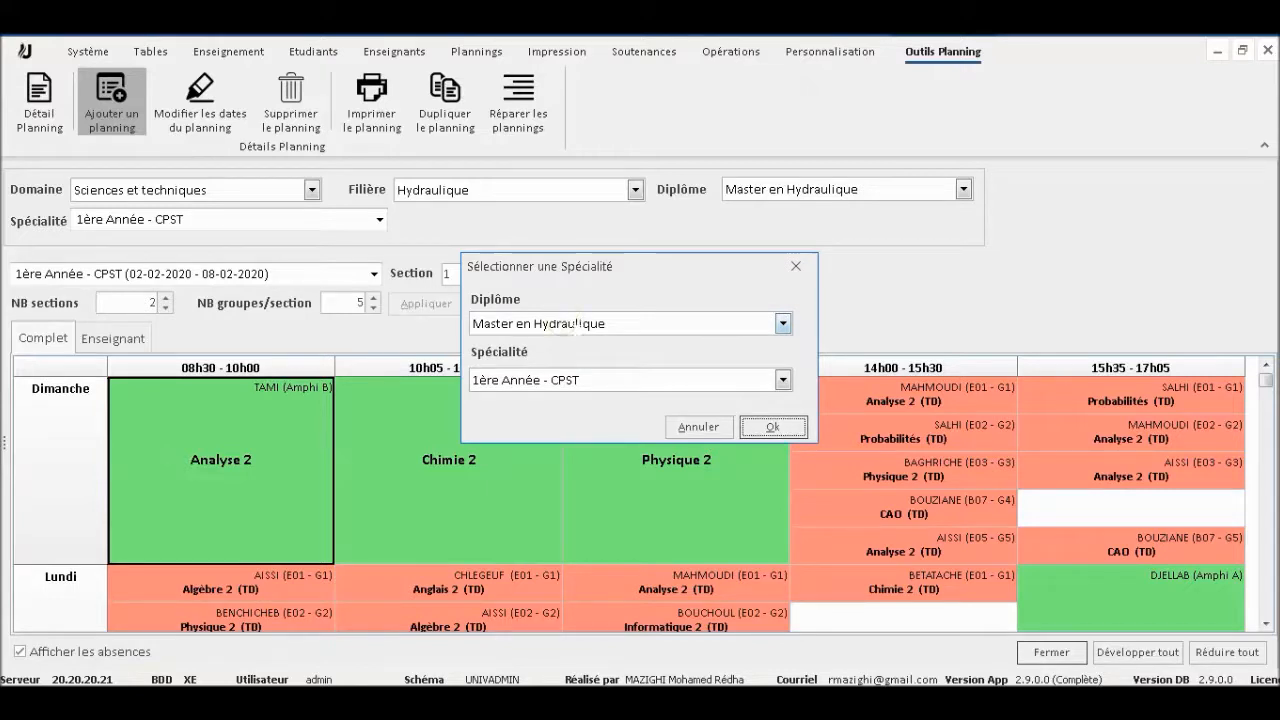
pyautogui.click(578, 323)
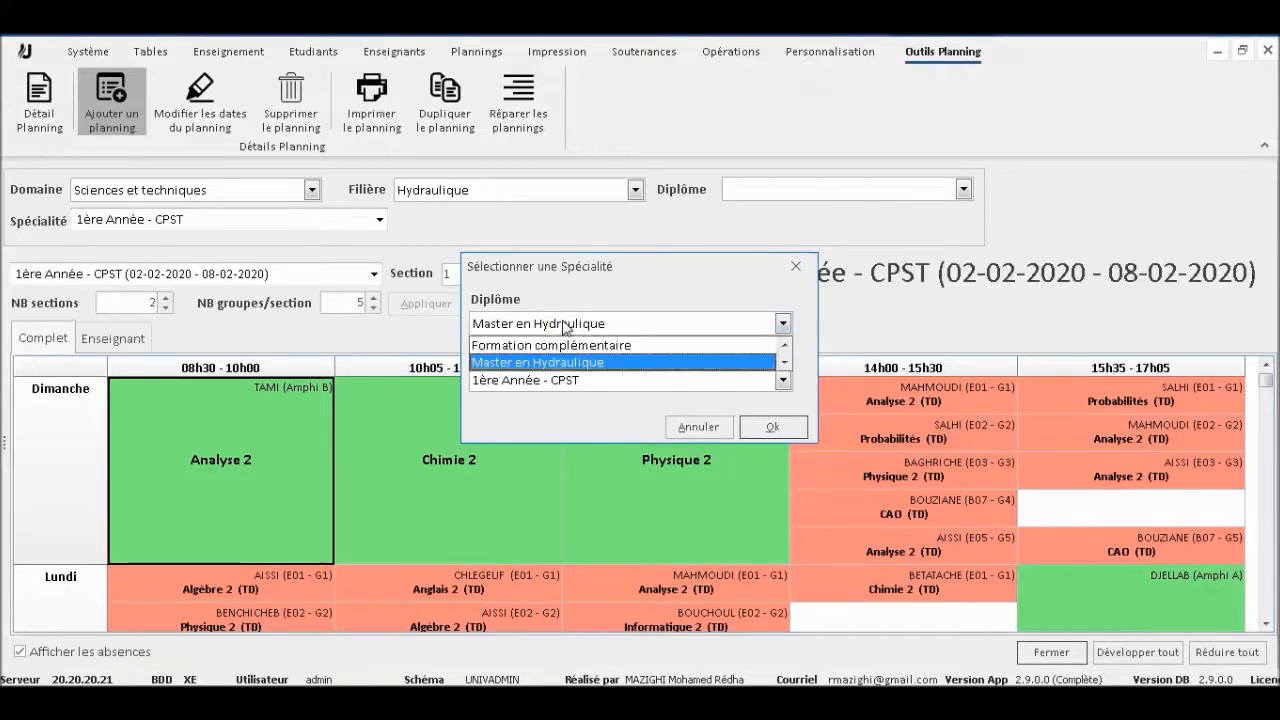
pyautogui.click(570, 363)
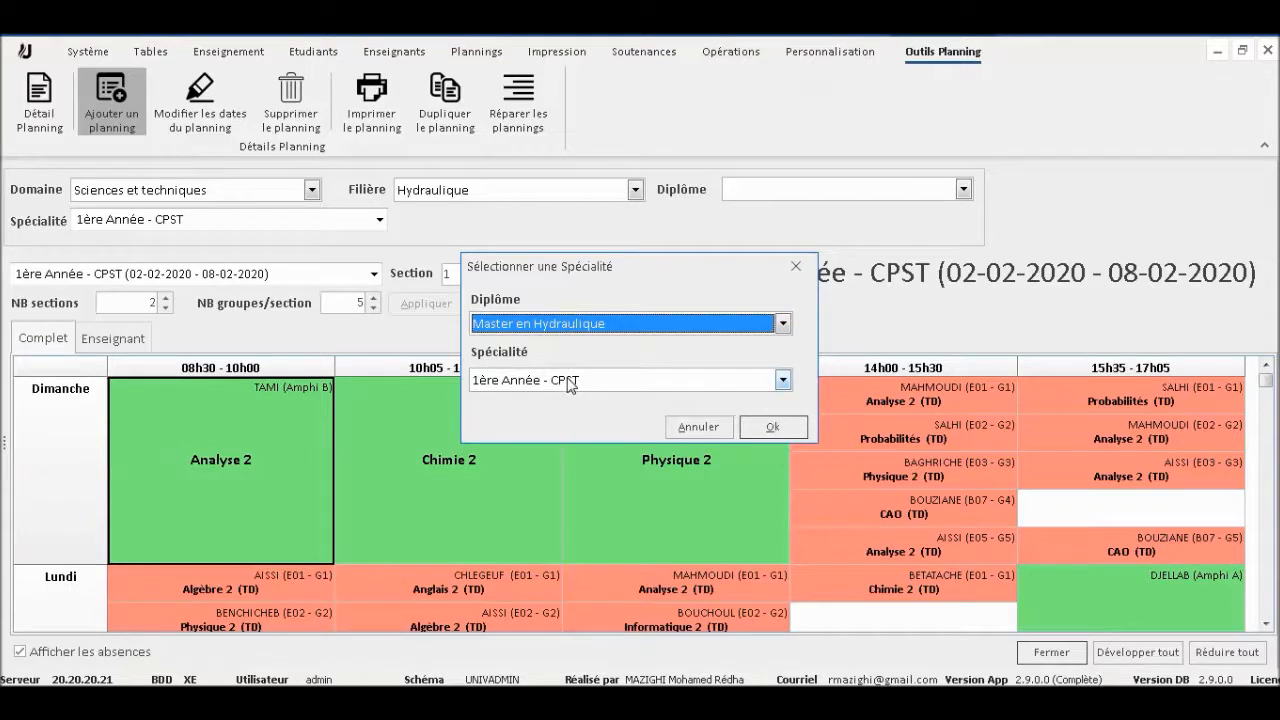
pyautogui.click(770, 428)
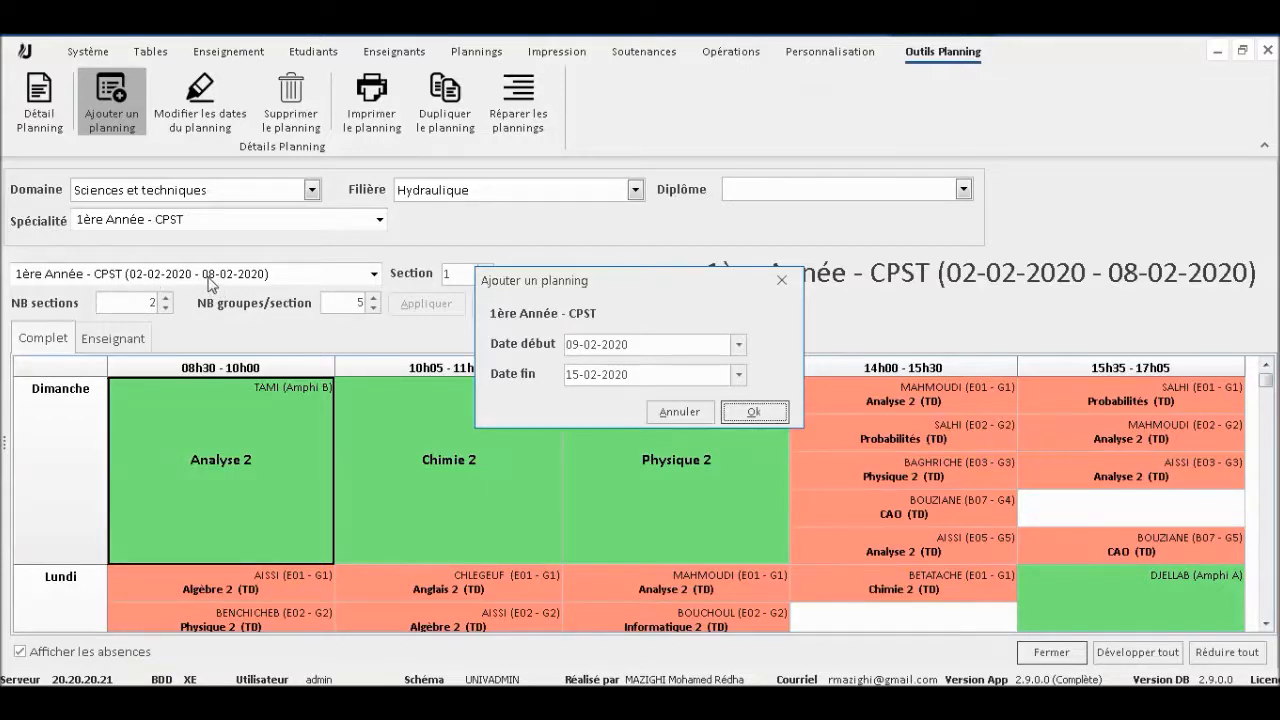
# Step: Set the planning's start date to 09-02-2020 and its end date to 14-03-2020, and create it
pyautogui.click(602, 347)
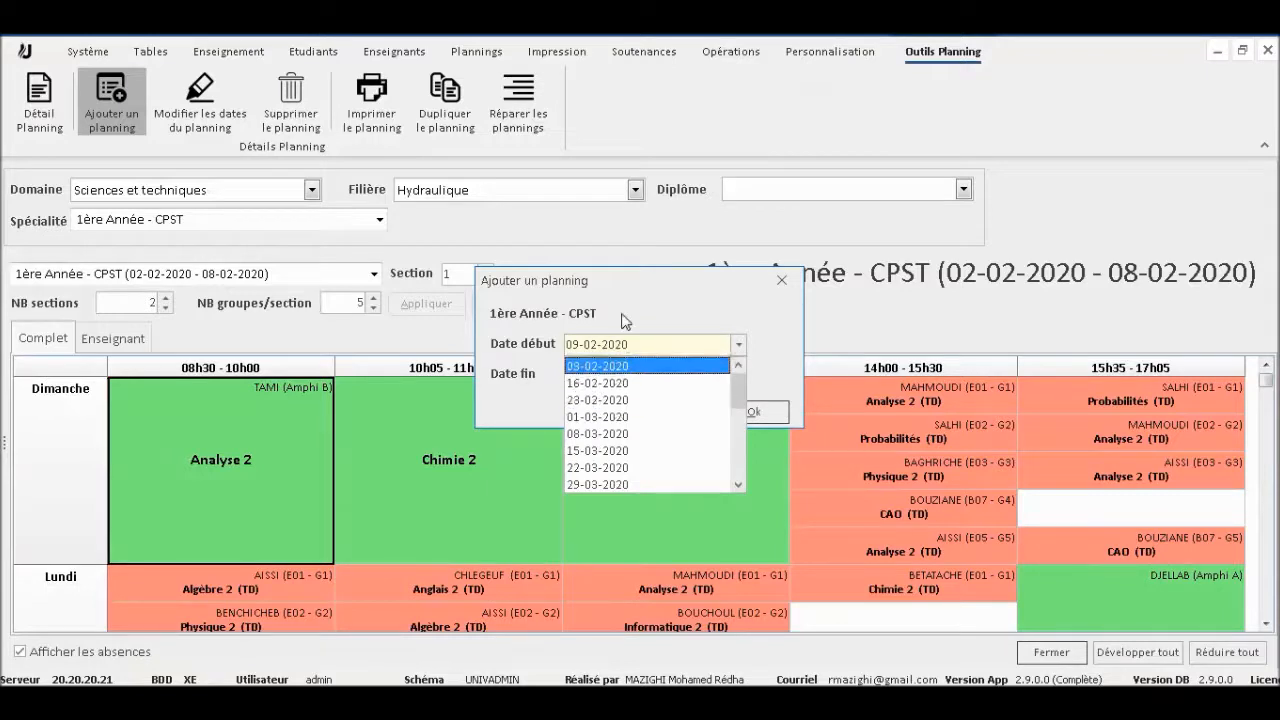
pyautogui.click(617, 366)
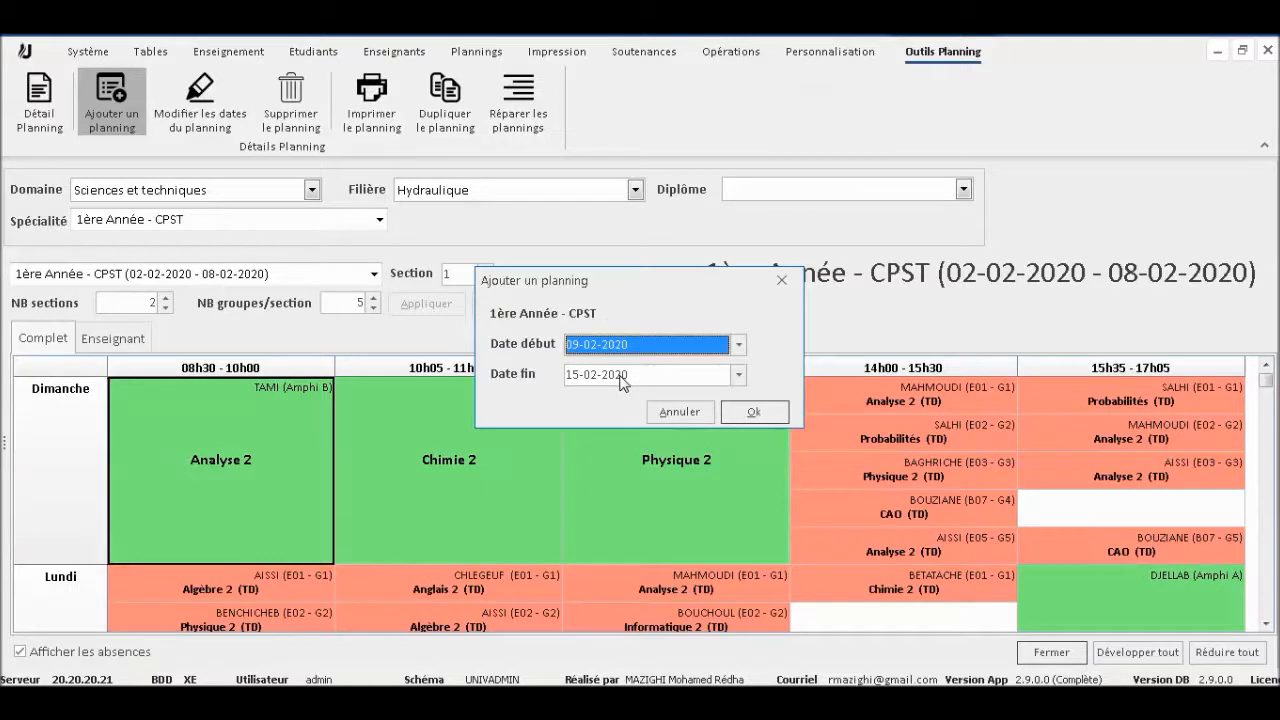
pyautogui.click(631, 378)
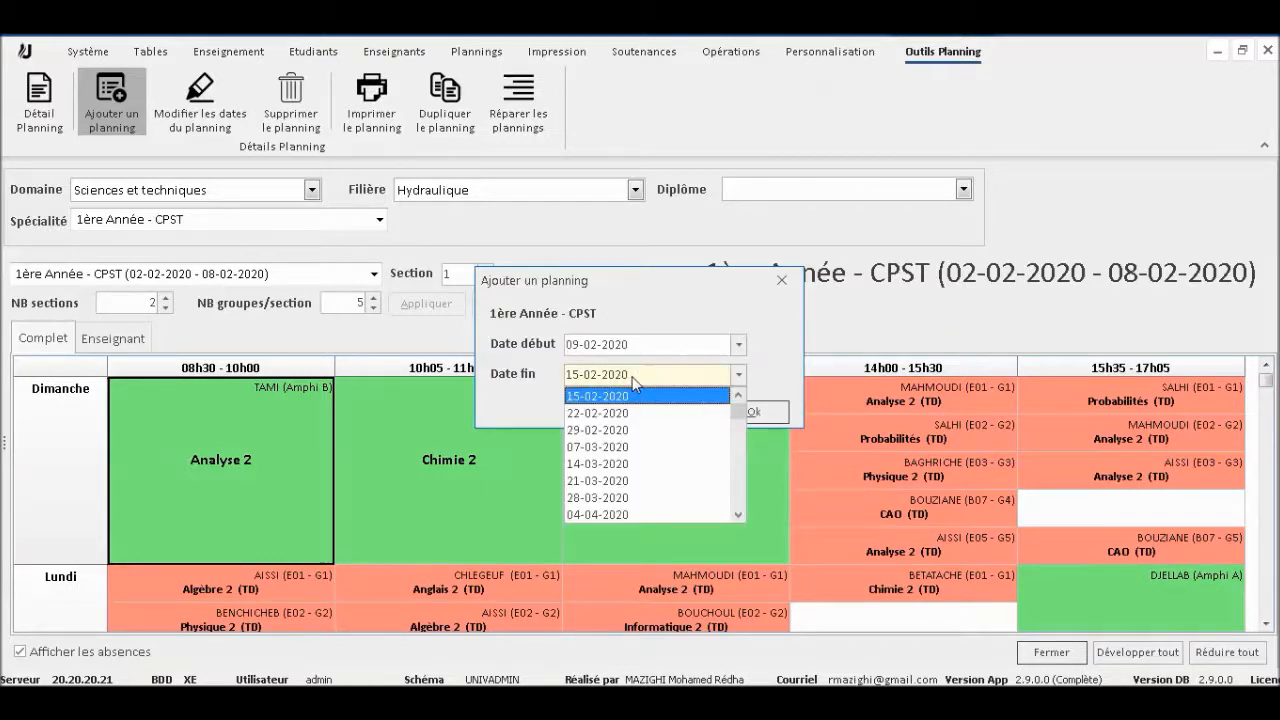
pyautogui.scroll(-1, 603, 428)
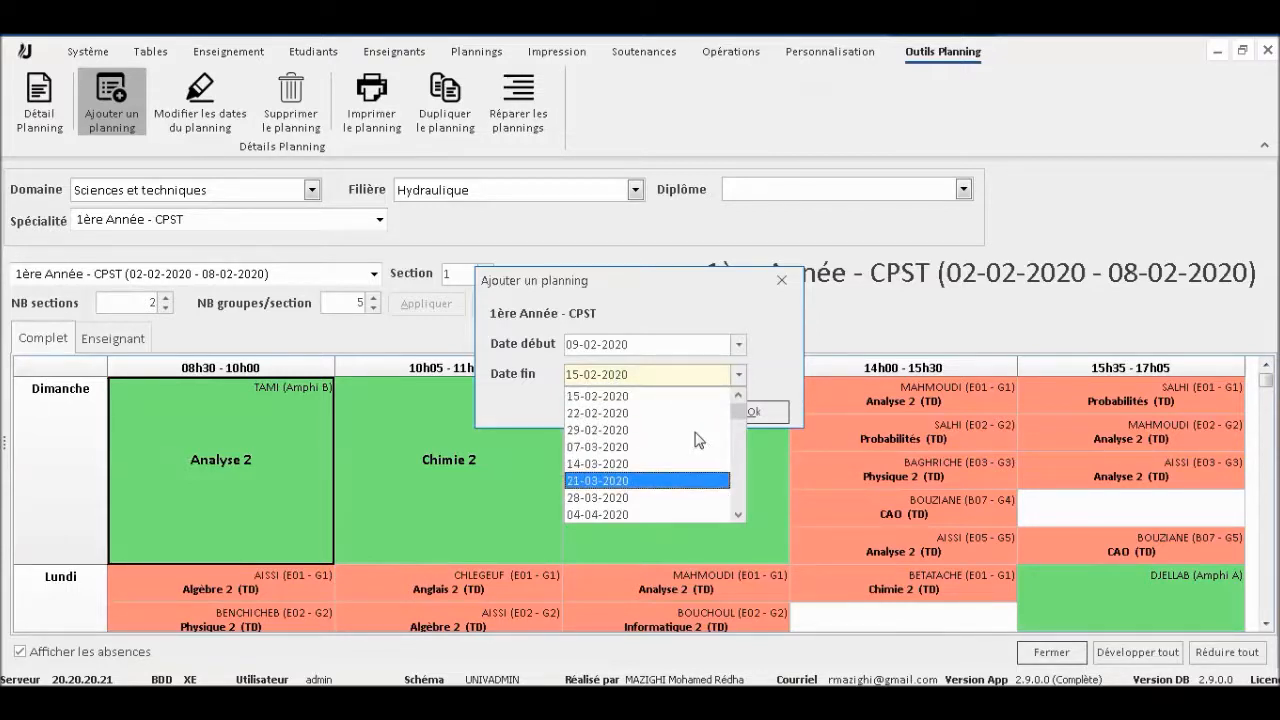
pyautogui.scroll(1, 684, 419)
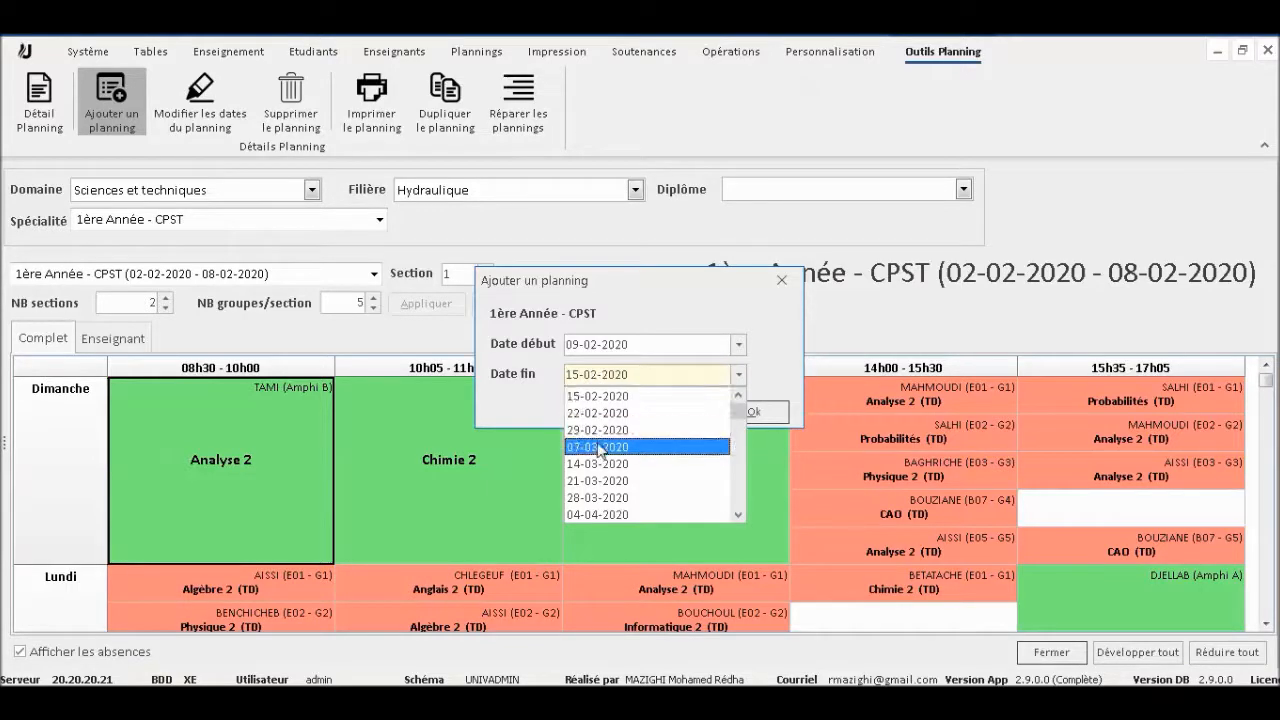
pyautogui.click(600, 450)
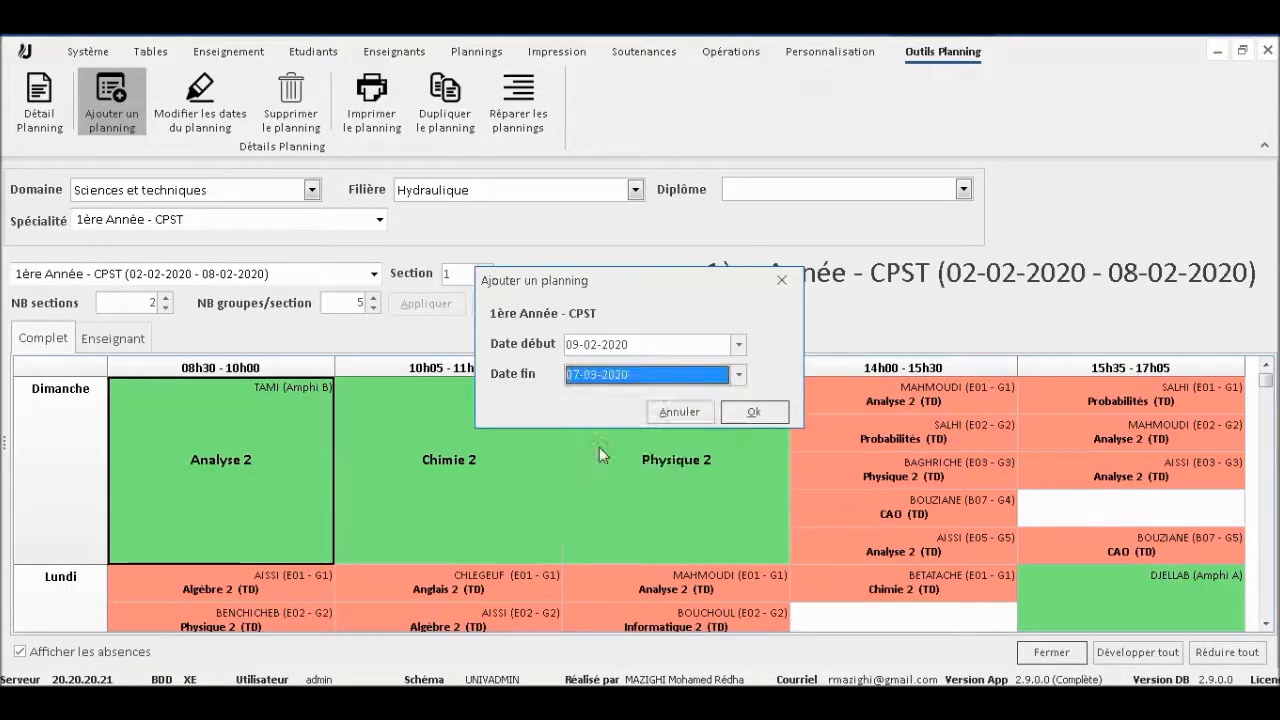
pyautogui.click(615, 368)
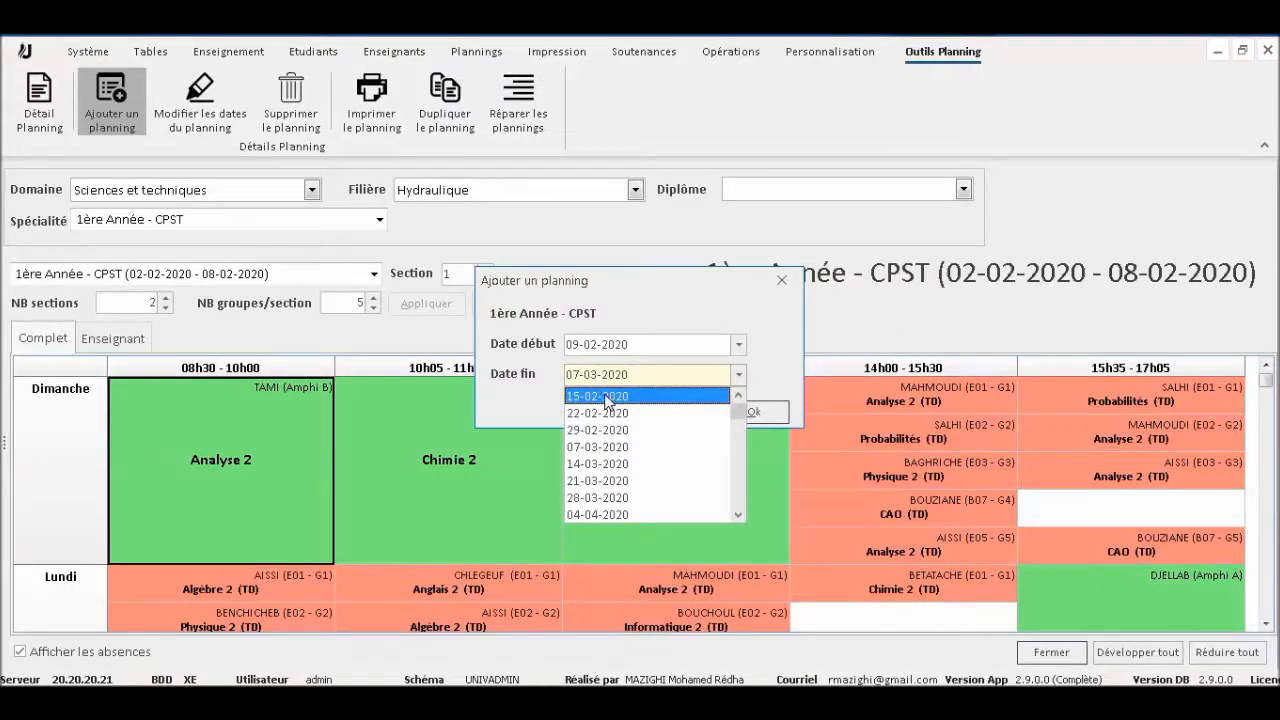
pyautogui.click(614, 464)
pyautogui.click(756, 414)
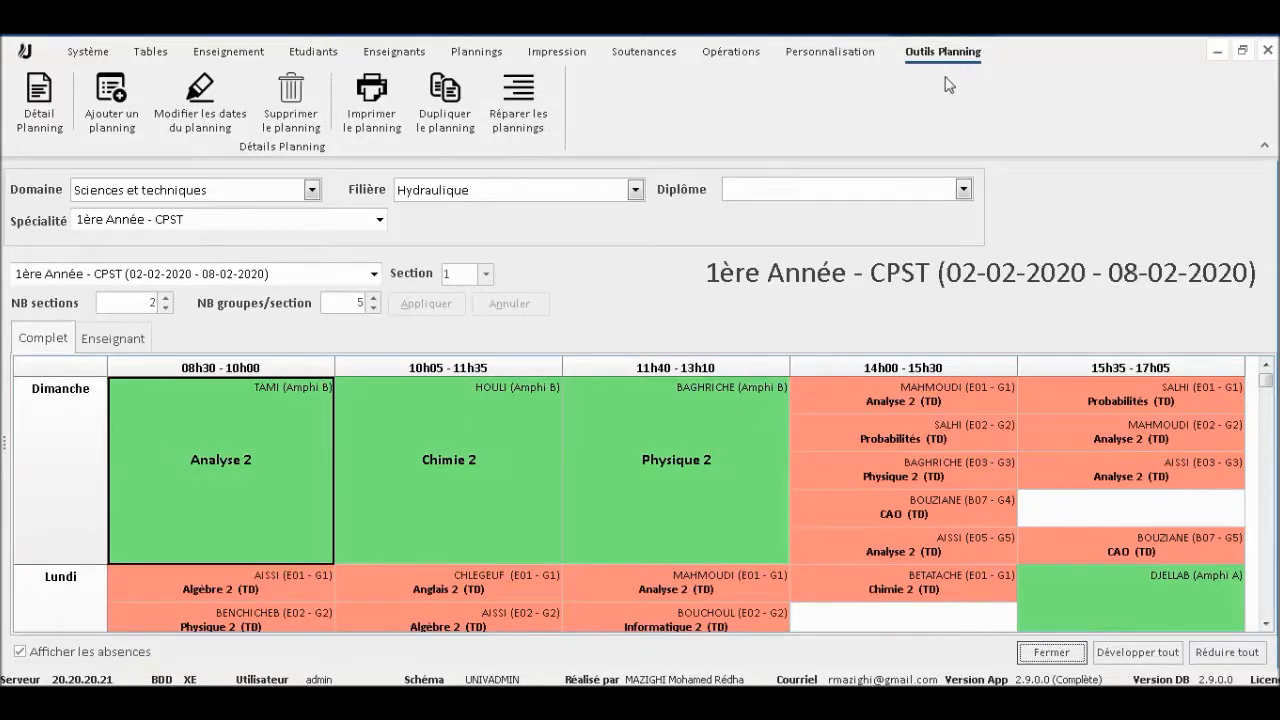
# Step: Hide the planning tools and display the 1ère Année - CPST timetable for 09-02-2020 to 15-02-2020
pyautogui.doubleClick(955, 54)
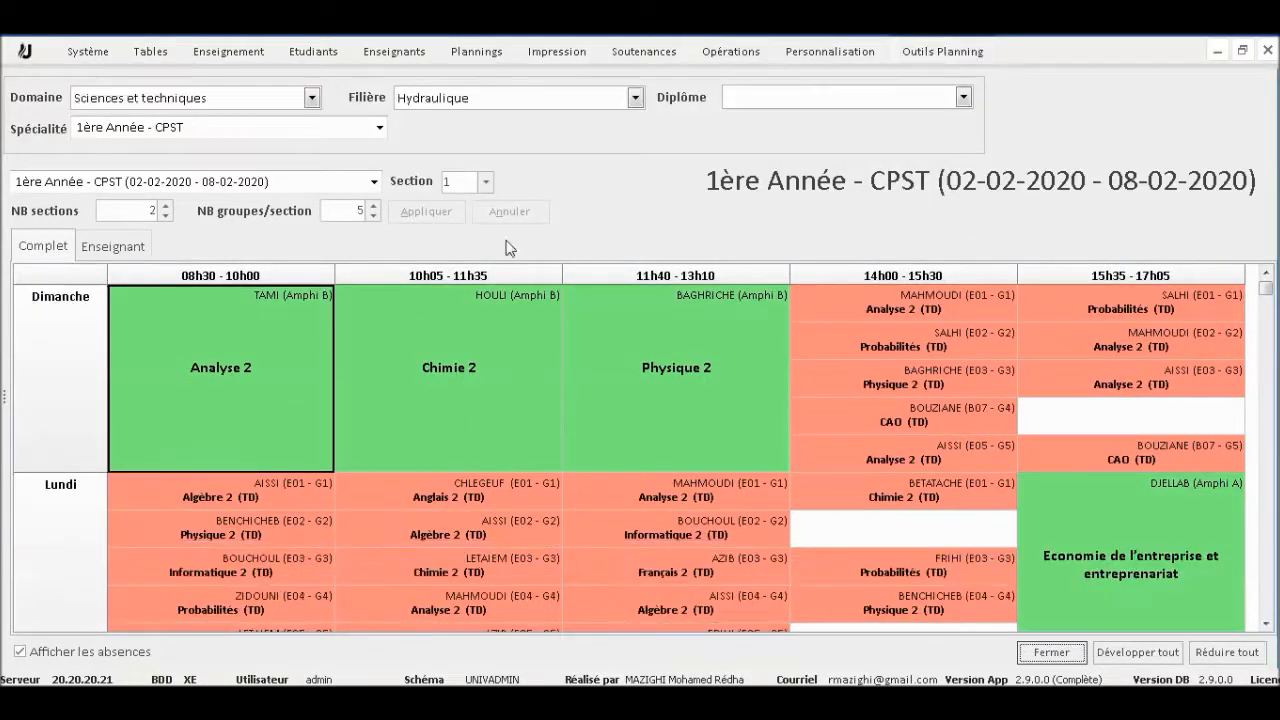
pyautogui.click(374, 181)
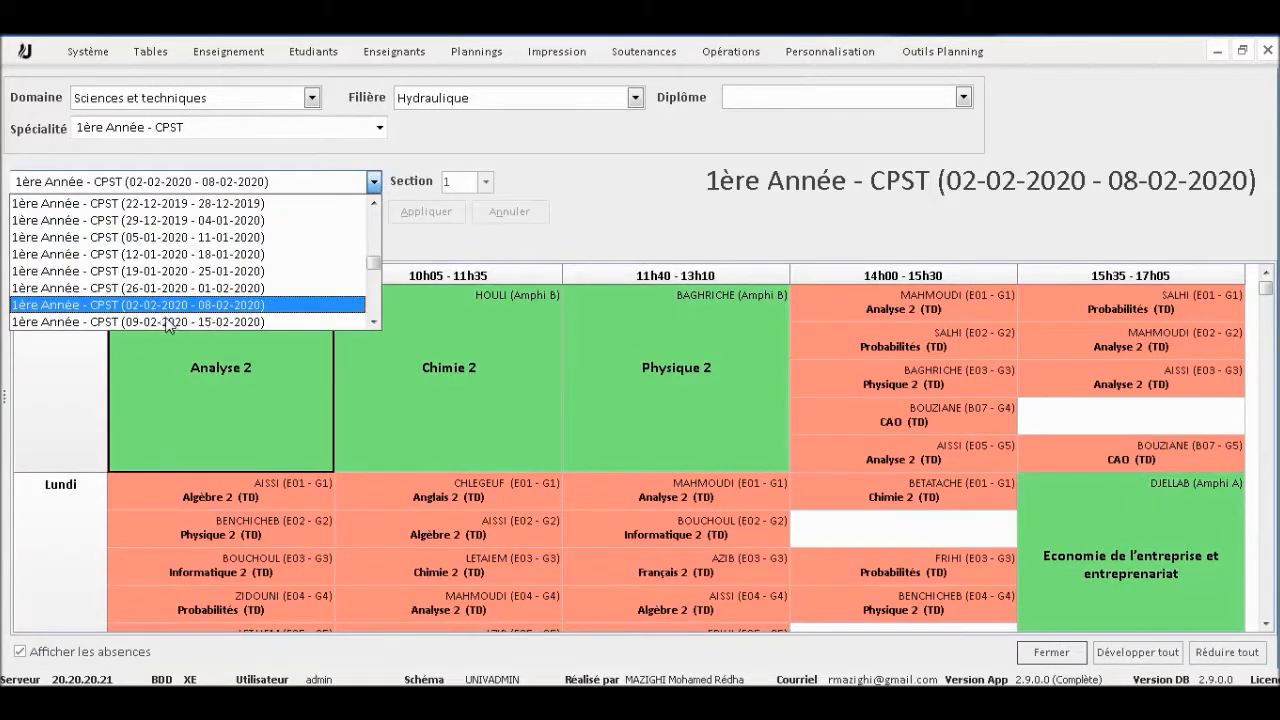
pyautogui.click(189, 321)
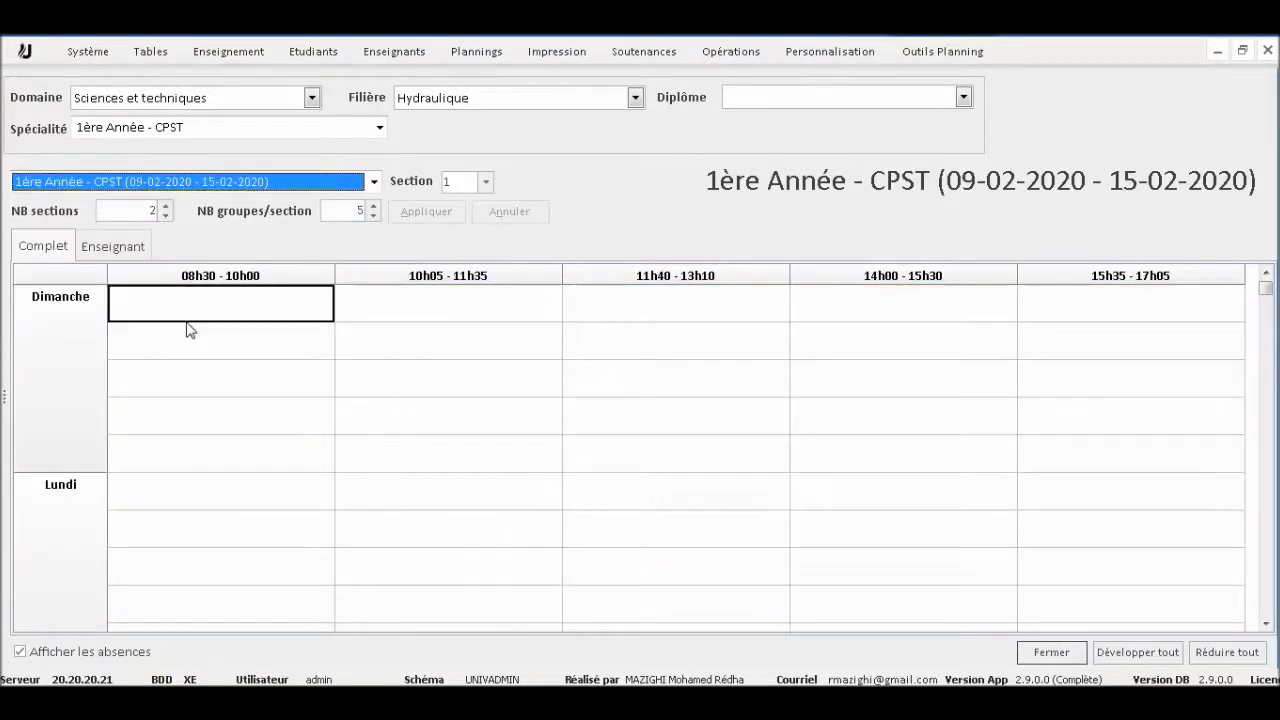
pyautogui.click(447, 370)
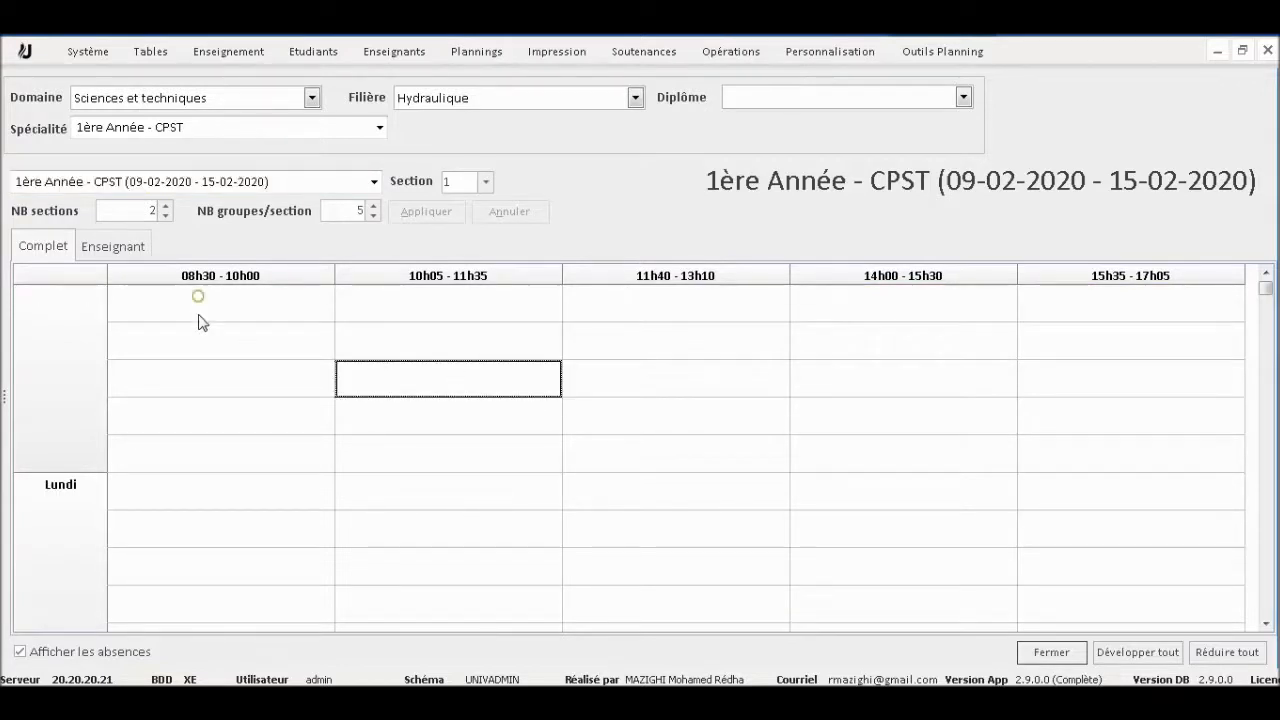
# Step: View section 2 of the new timetable, return to section 1 and look over Sunday's first session slots
pyautogui.click(464, 189)
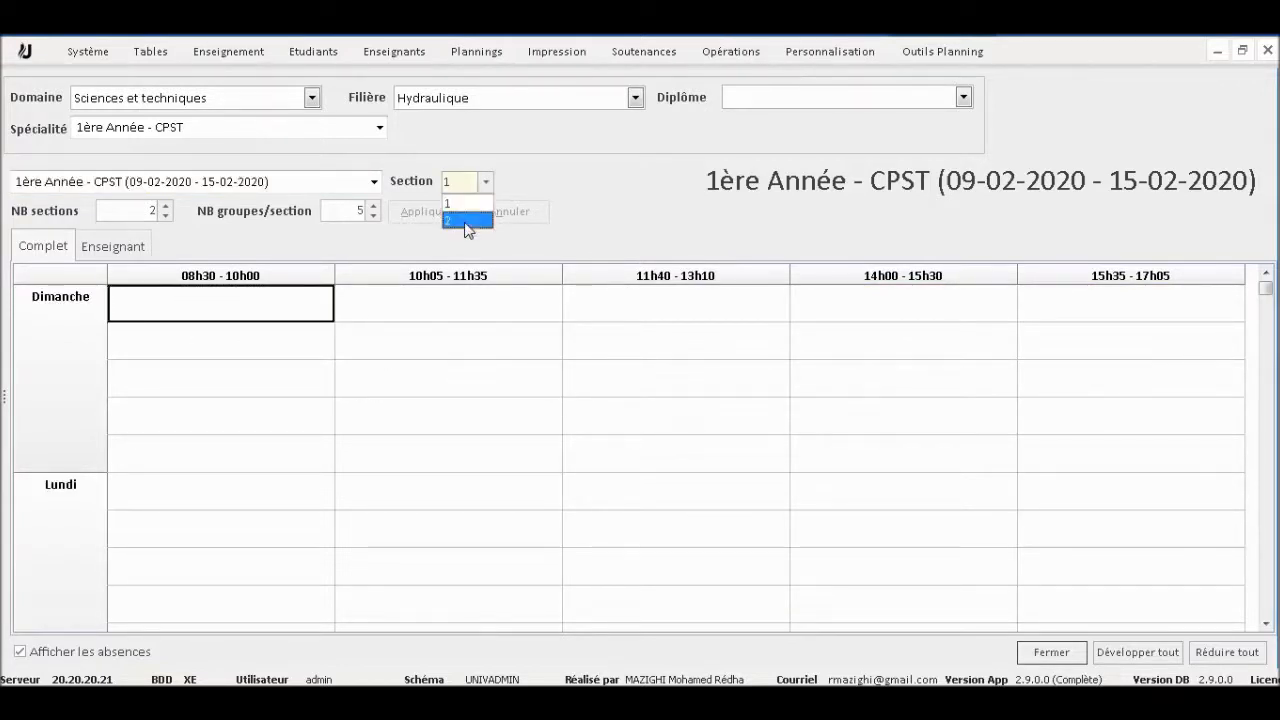
pyautogui.click(465, 222)
pyautogui.click(464, 184)
pyautogui.click(468, 204)
pyautogui.click(206, 335)
pyautogui.click(181, 363)
pyautogui.click(176, 406)
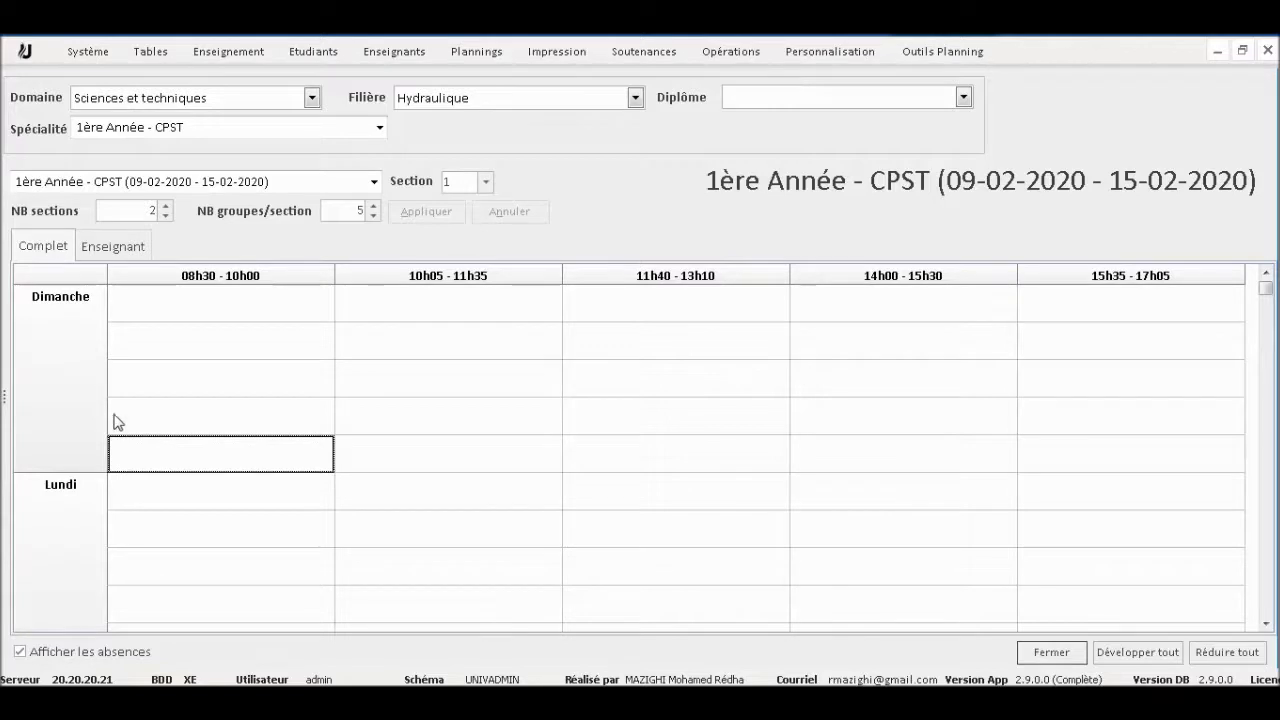
# Step: Check the number of sections and the number of groups per section set for the planning
pyautogui.click(101, 214)
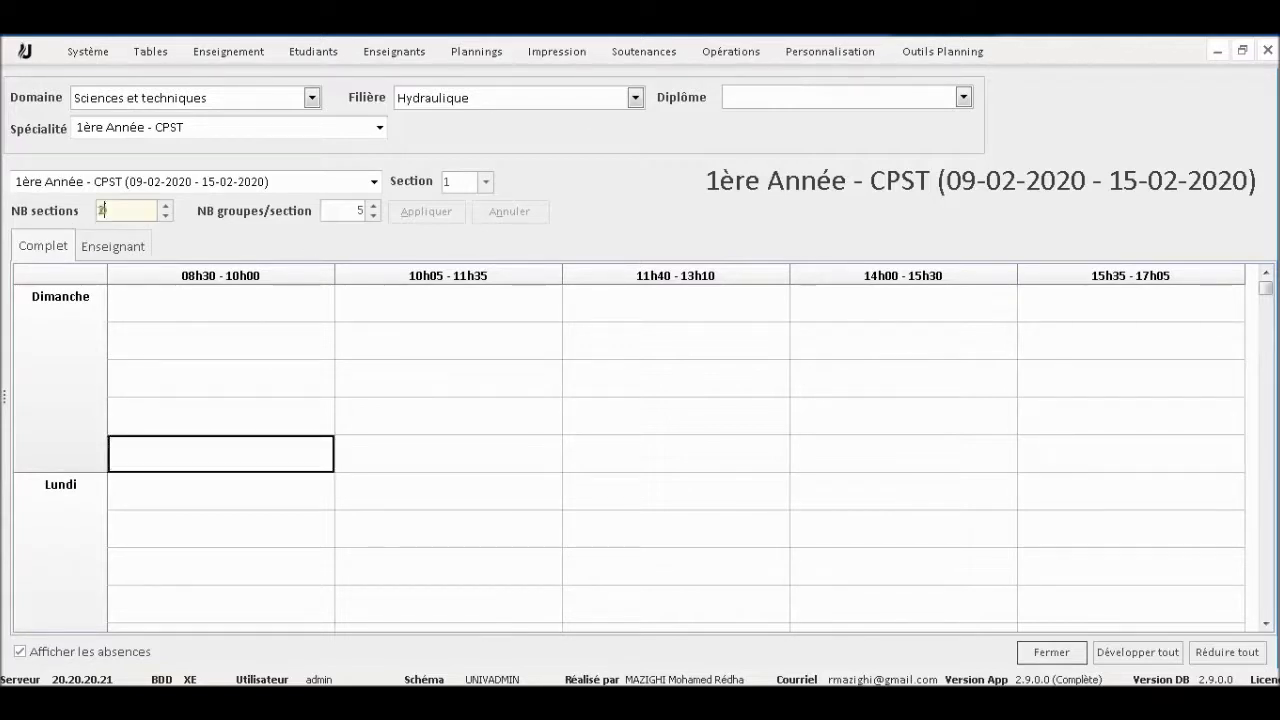
pyautogui.click(334, 208)
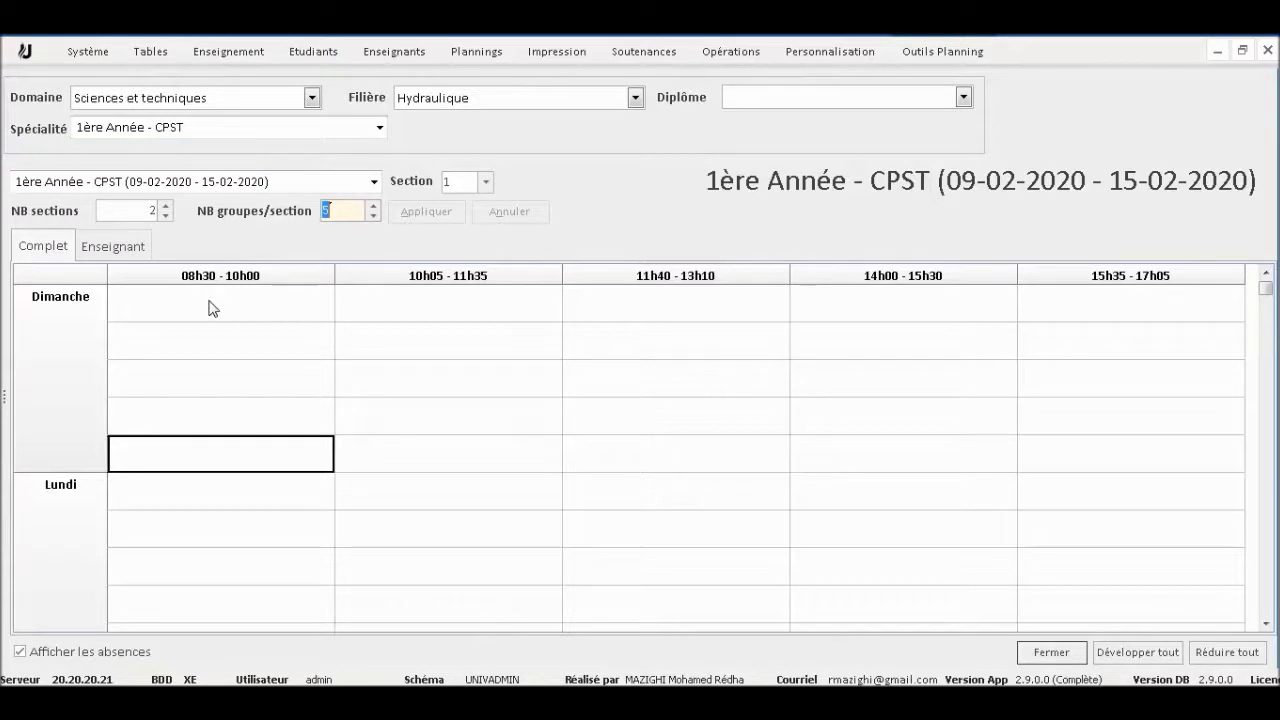
pyautogui.click(218, 353)
# Step: Compare the timetable grids of sections 2 and 1 and go through the group rows of section 1
pyautogui.click(484, 182)
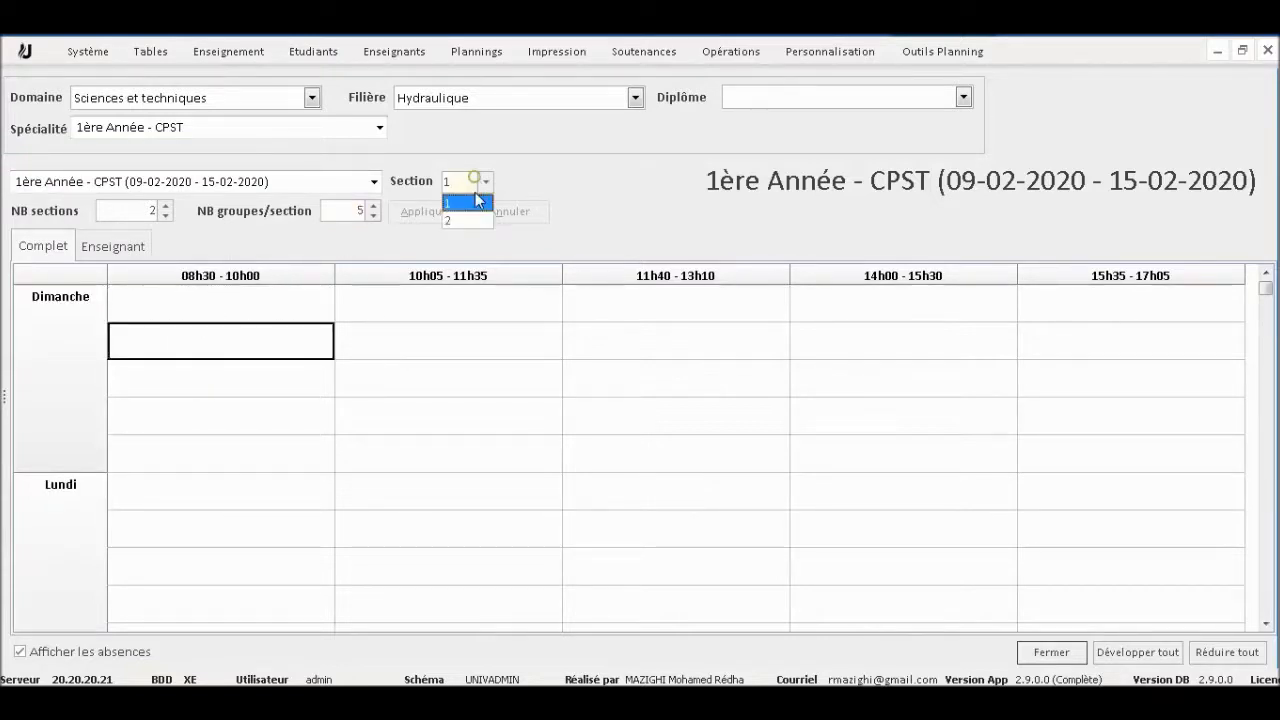
pyautogui.click(470, 222)
pyautogui.click(470, 181)
pyautogui.click(470, 203)
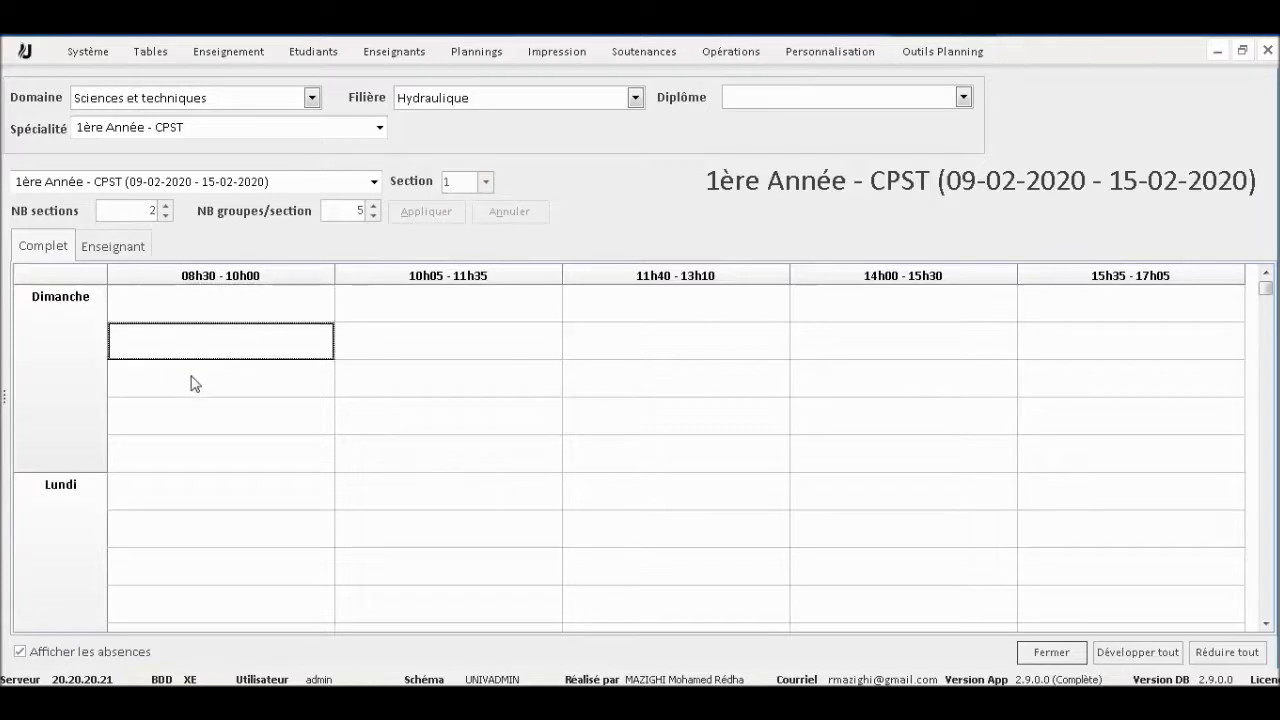
pyautogui.press('Down')
pyautogui.press('Down')
pyautogui.press('Down')
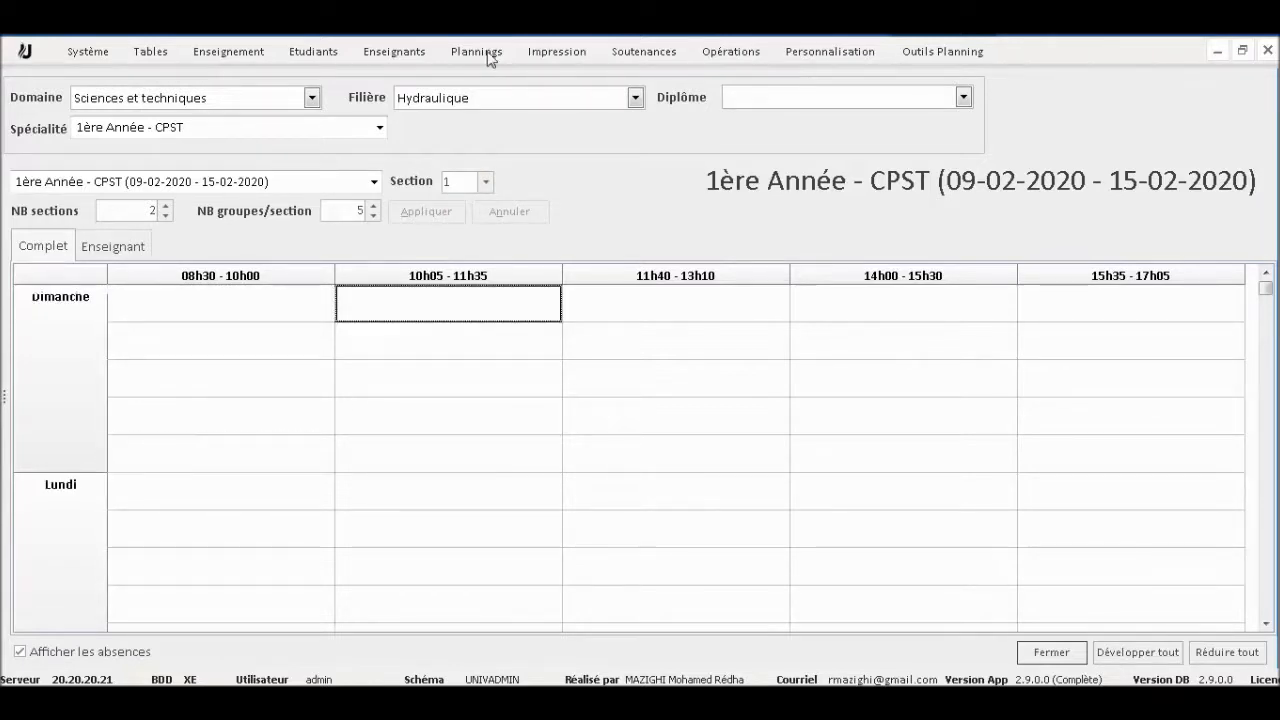
# Step: Open the details of the 09-02-2020 to 15-02-2020 planning and review its subject list with Cours and TD hours
pyautogui.click(932, 54)
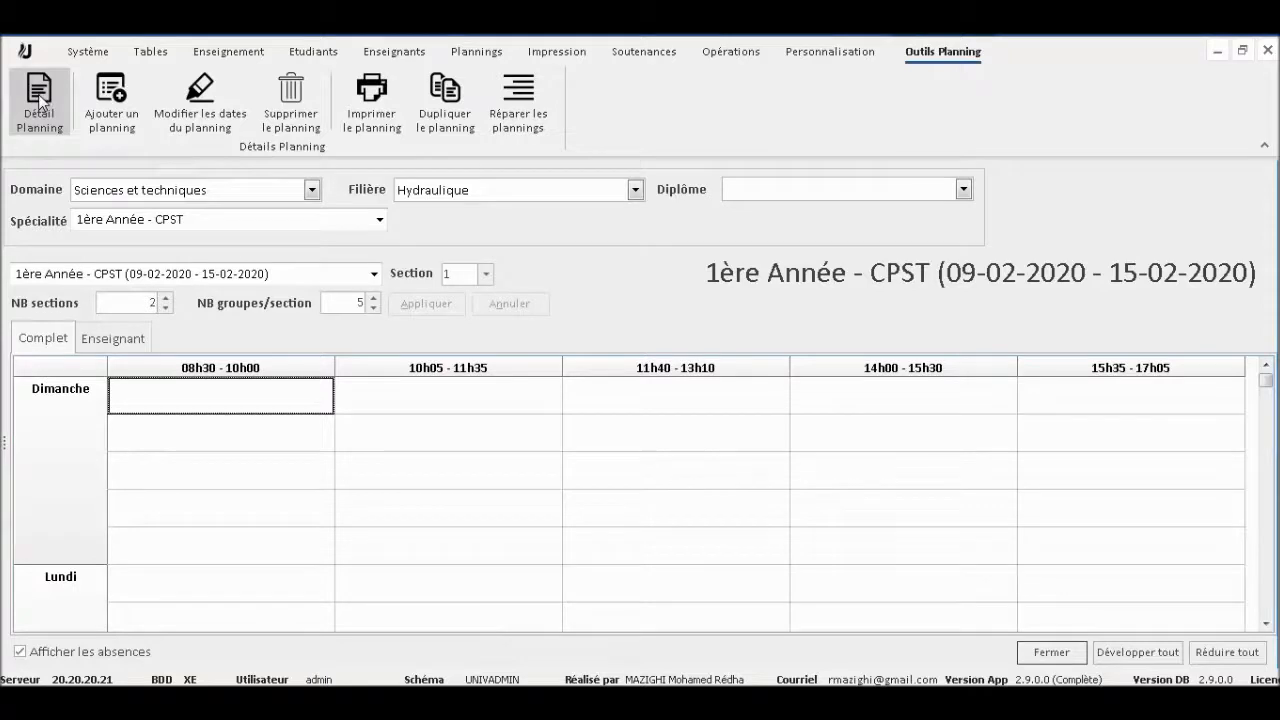
pyautogui.click(40, 100)
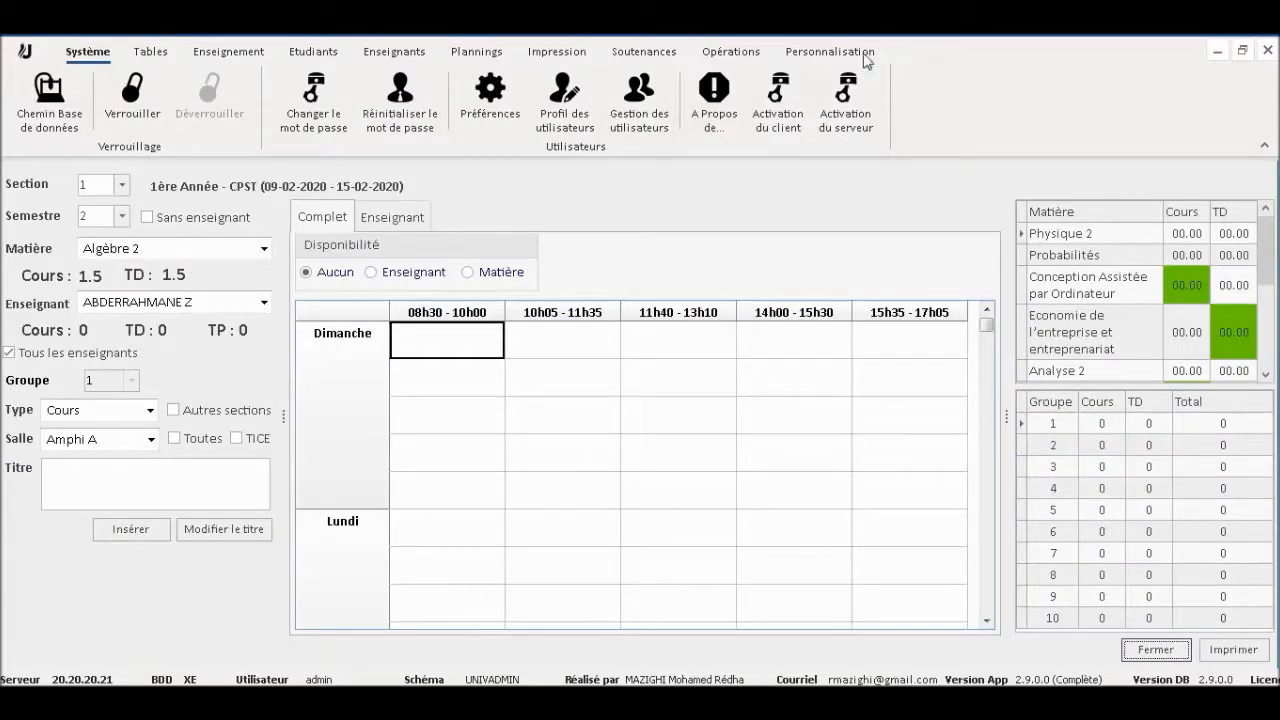
pyautogui.doubleClick(88, 52)
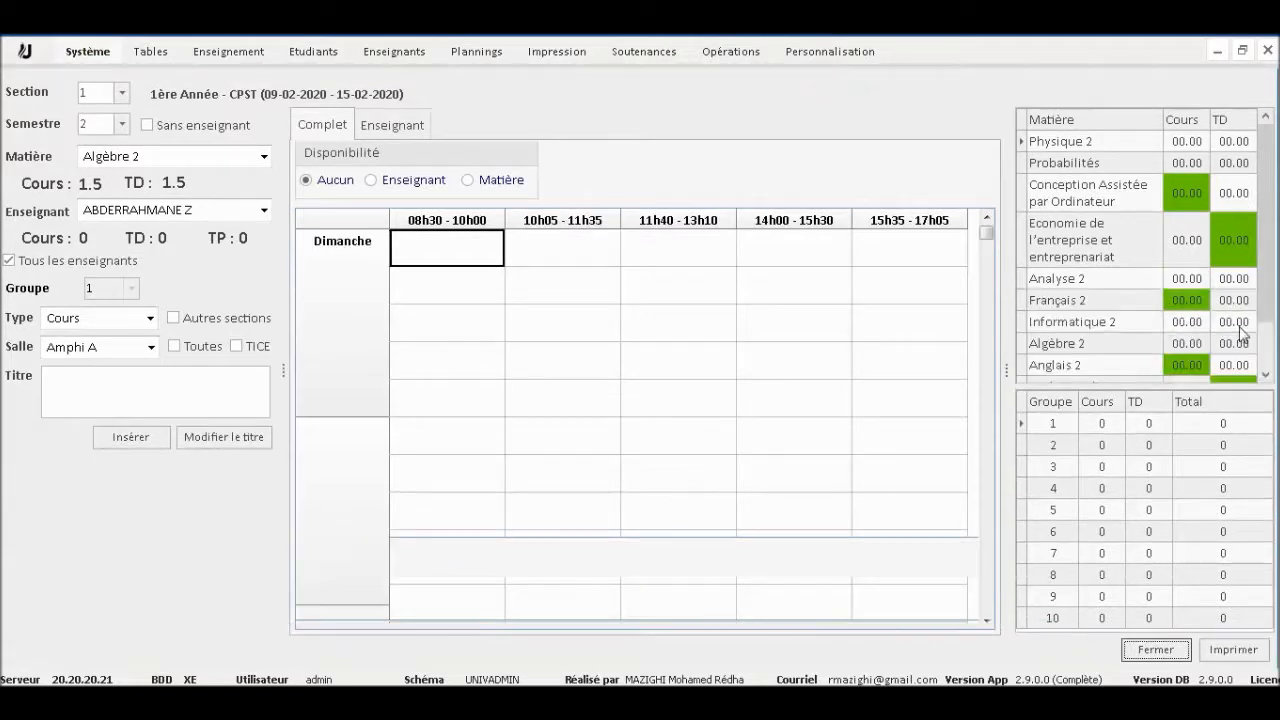
pyautogui.moveTo(1270, 300); pyautogui.dragTo(1273, 360)
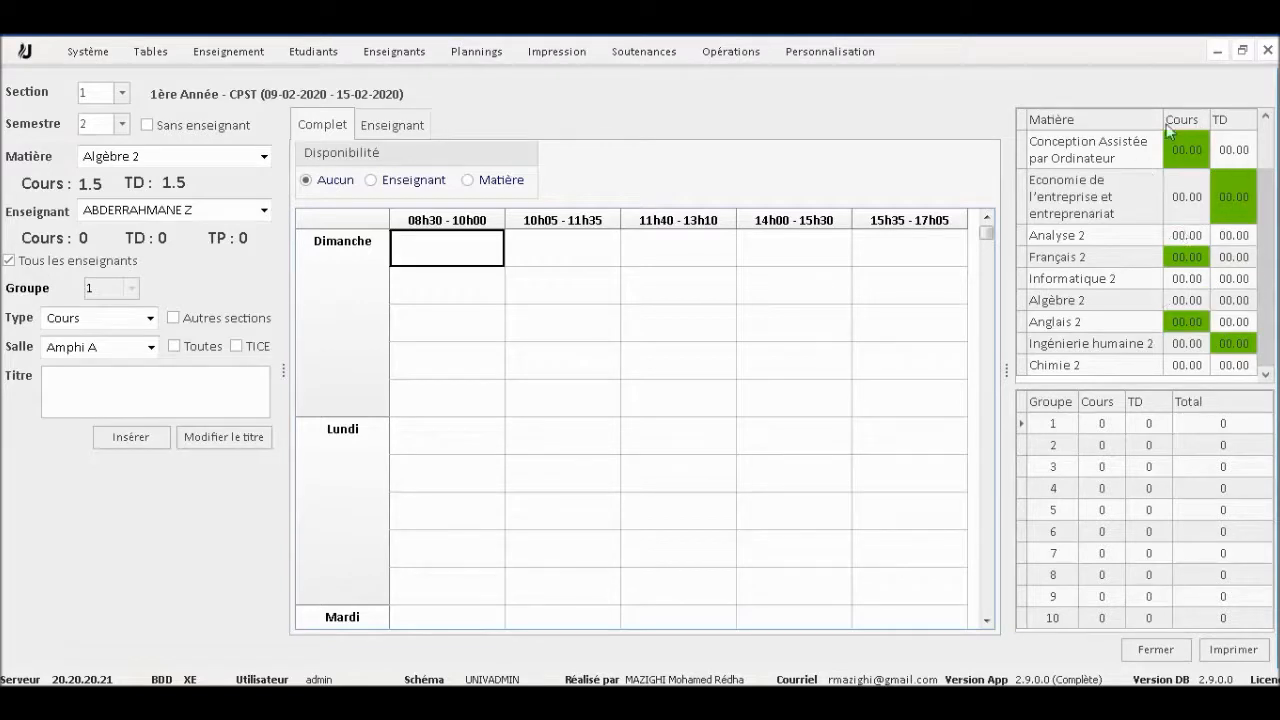
# Step: Close the planning details, open the Canevas des formations and examine the Cours and TD hours of Analyse 1
pyautogui.click(1268, 52)
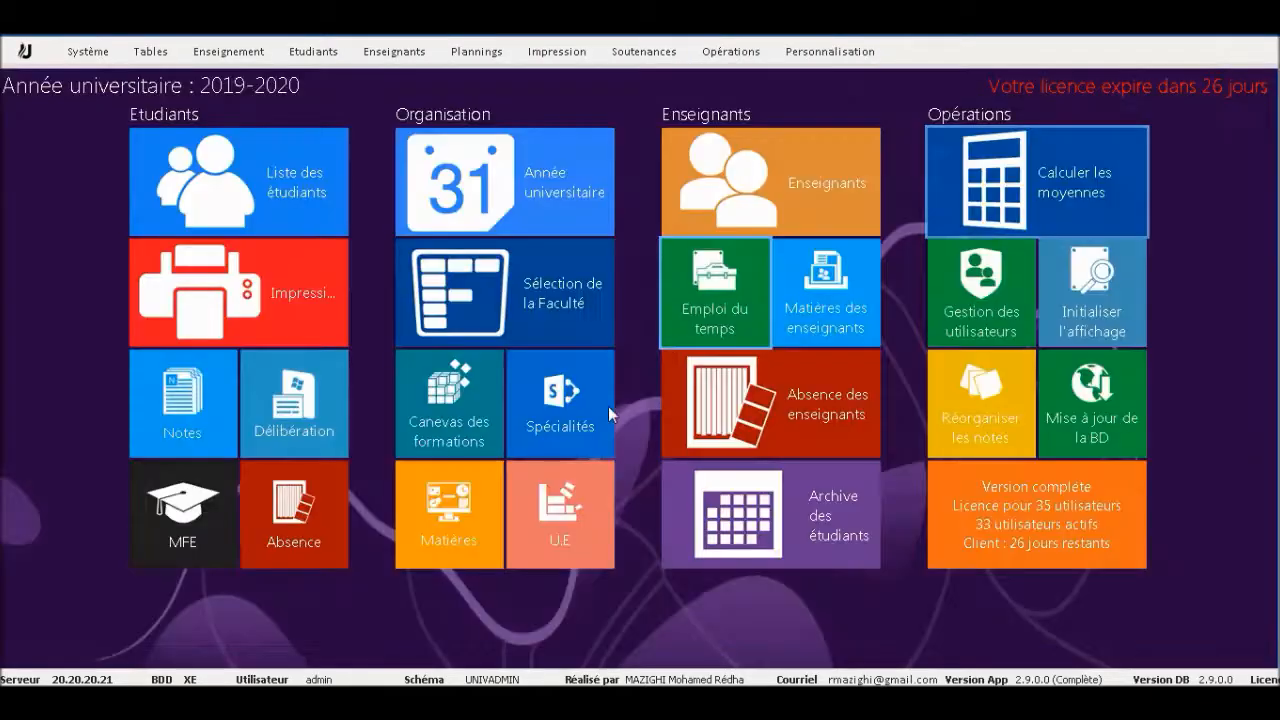
pyautogui.click(447, 402)
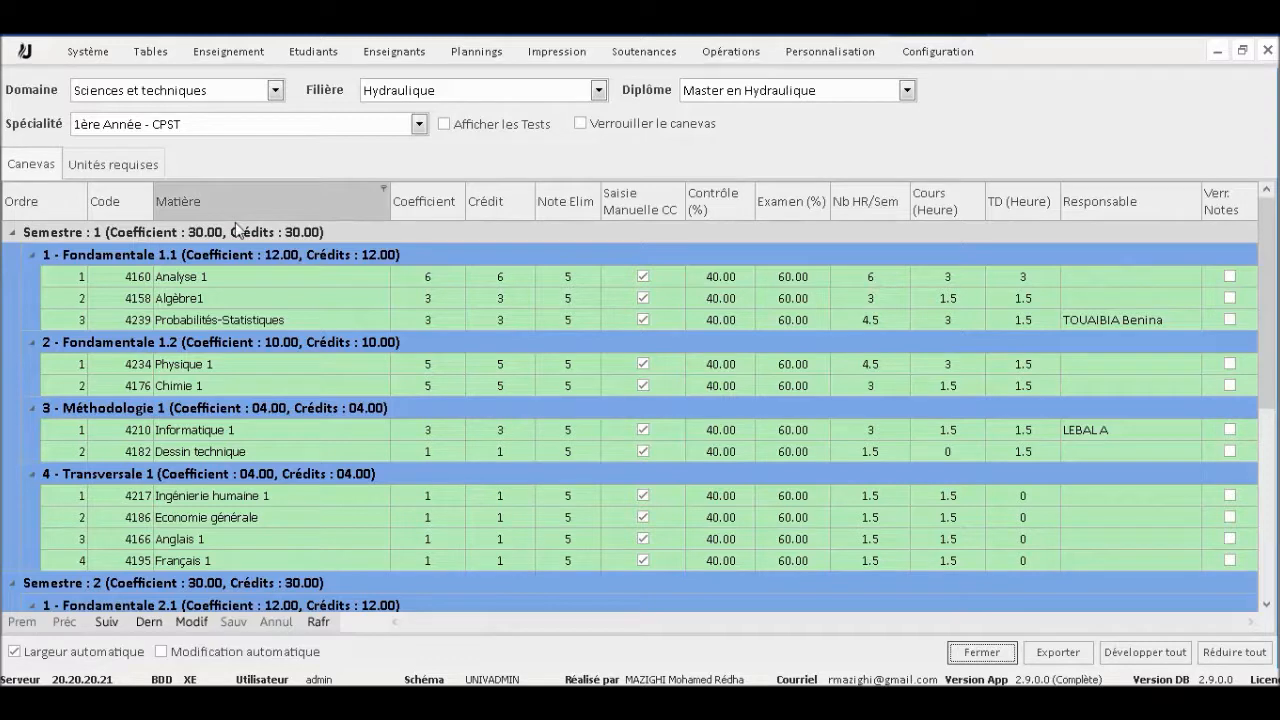
pyautogui.click(960, 276)
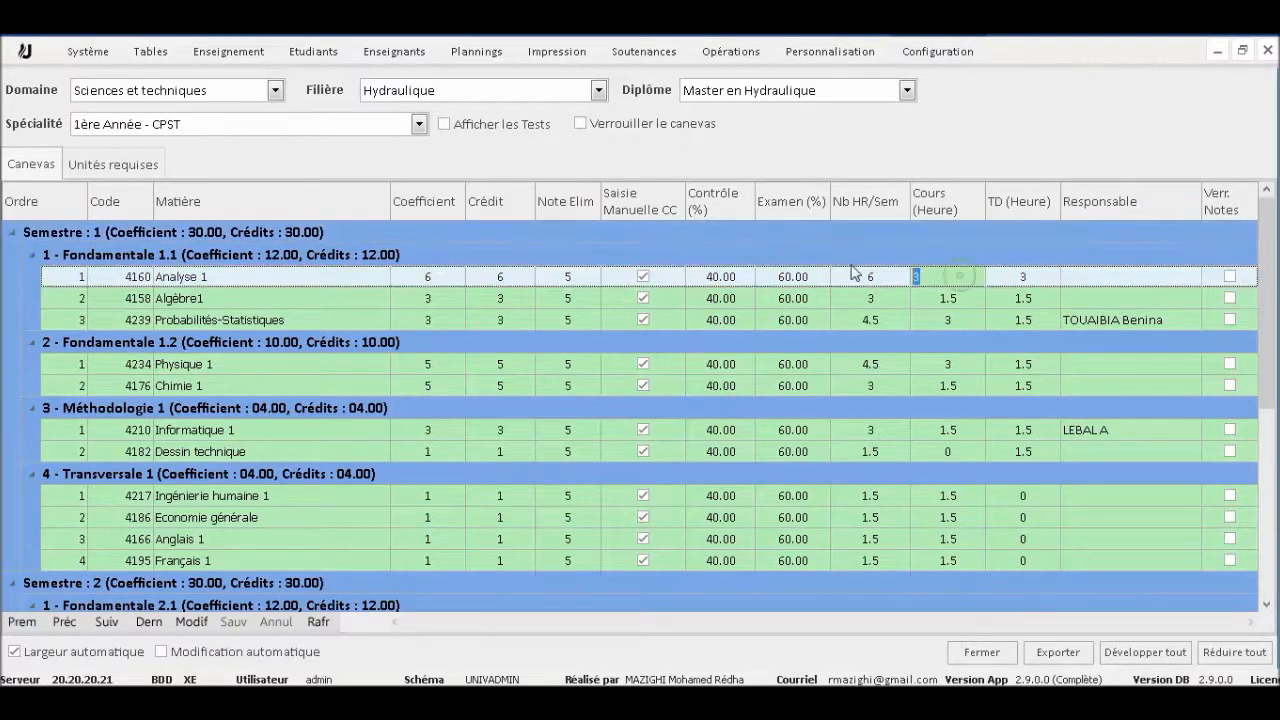
pyautogui.click(1025, 281)
pyautogui.click(944, 279)
pyautogui.click(1024, 281)
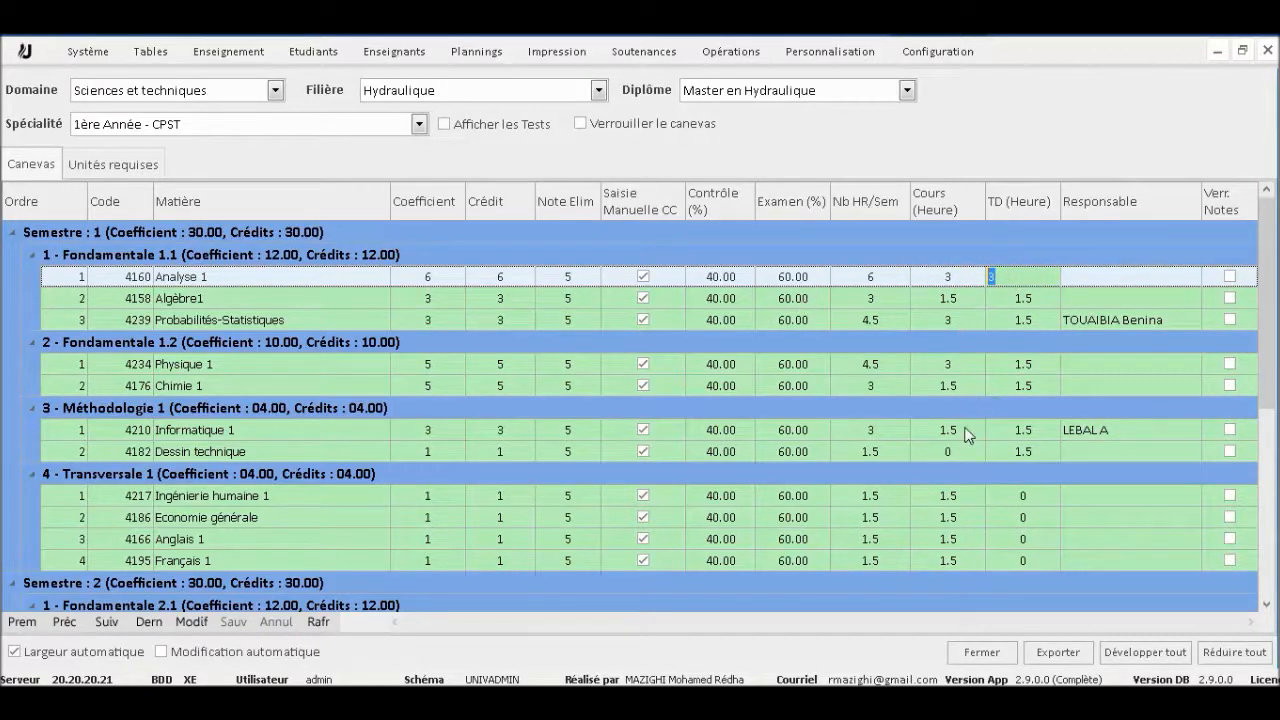
# Step: Examine the Cours and TD hours of the subjects in semesters 1 and 2 of the canevas, including Chimie 1
pyautogui.click(955, 384)
pyautogui.scroll(-2, 948, 330)
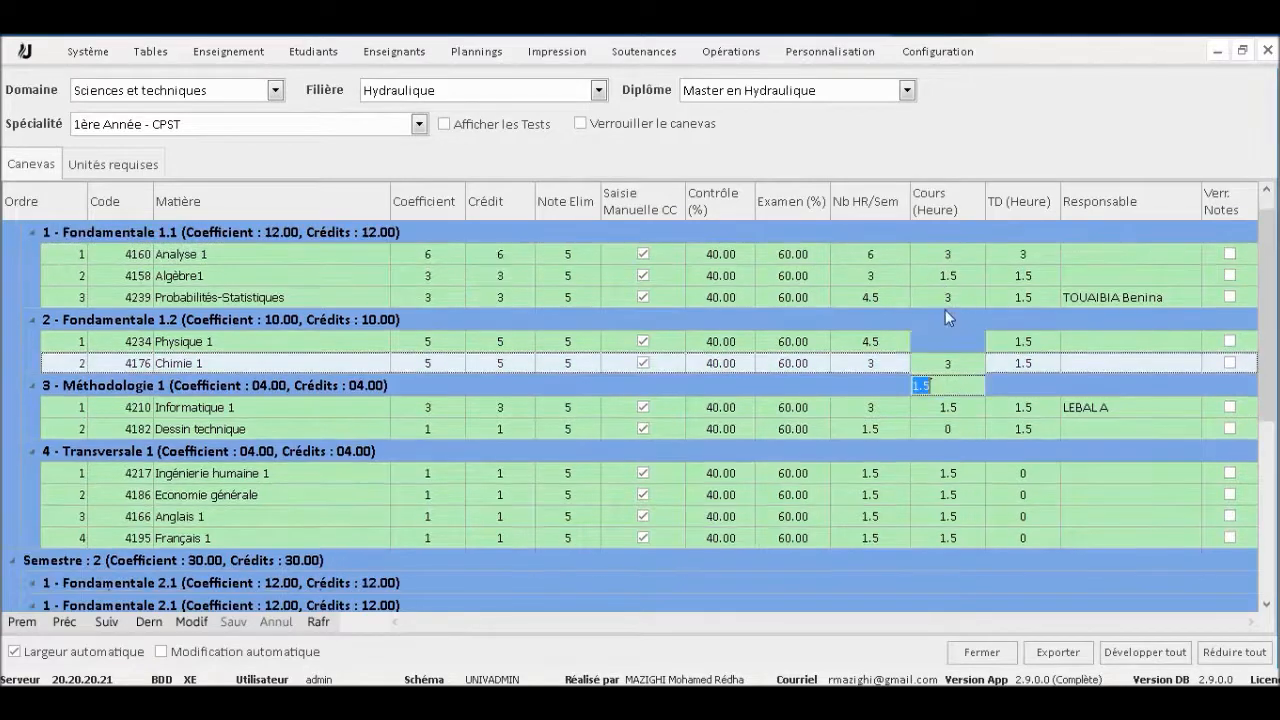
pyautogui.scroll(-4, 948, 320)
pyautogui.scroll(3, 950, 321)
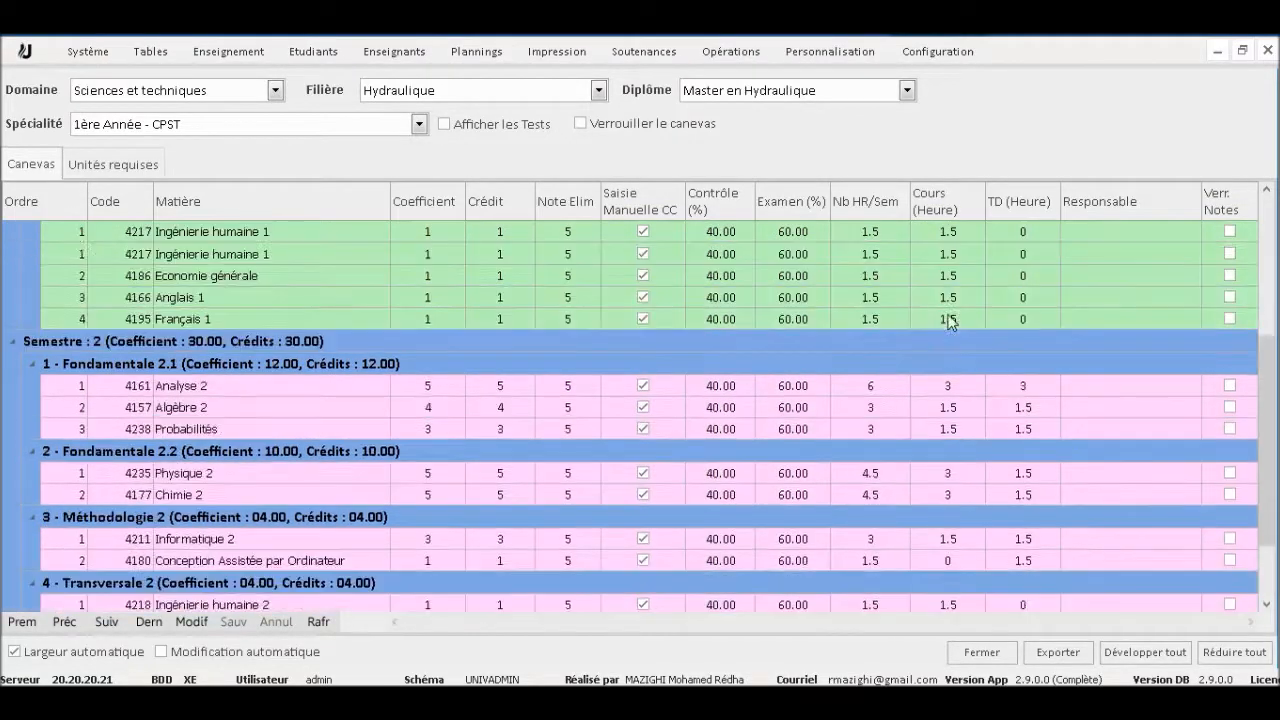
pyautogui.scroll(3, 948, 318)
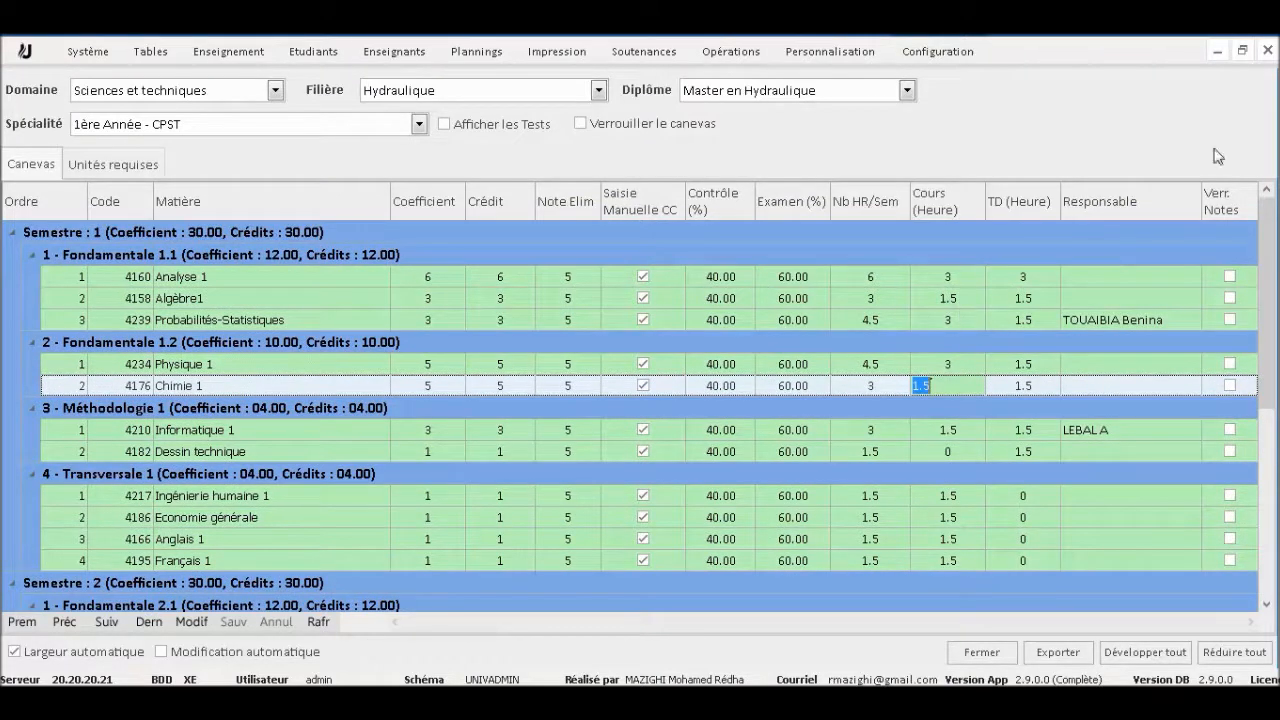
pyautogui.scroll(-2, 1006, 401)
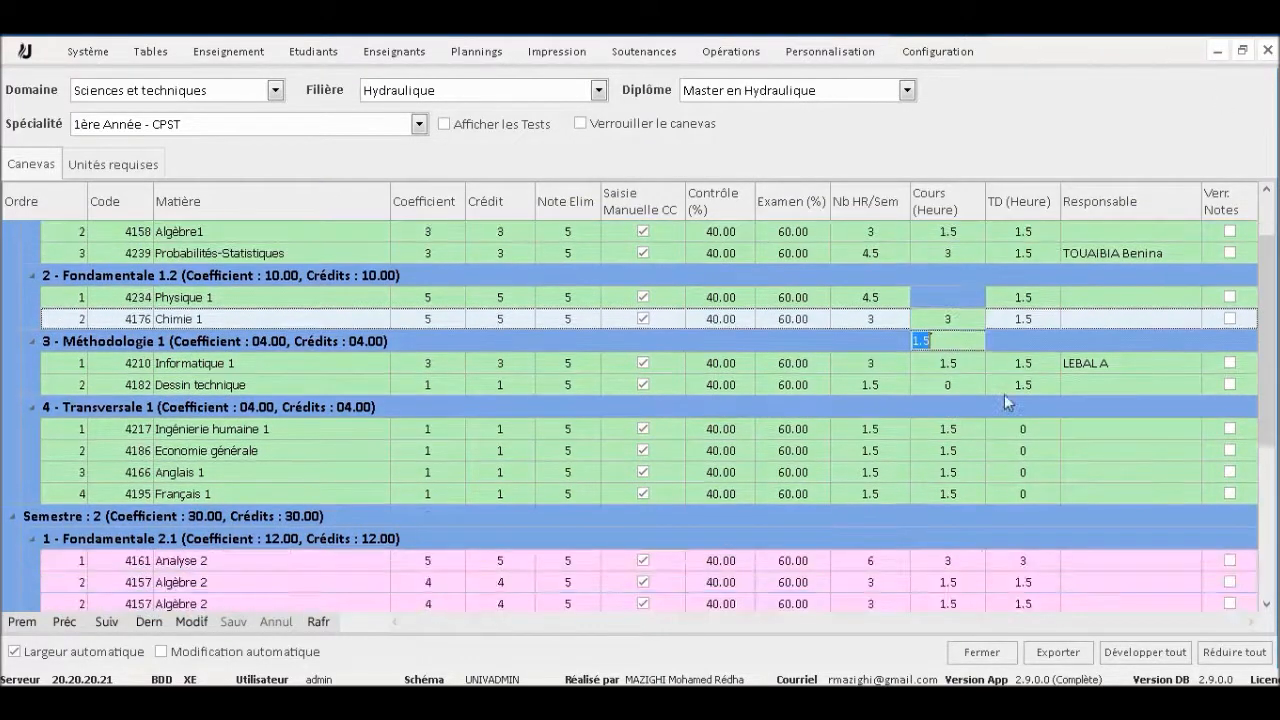
pyautogui.scroll(-5, 1010, 420)
pyautogui.scroll(6, 1020, 434)
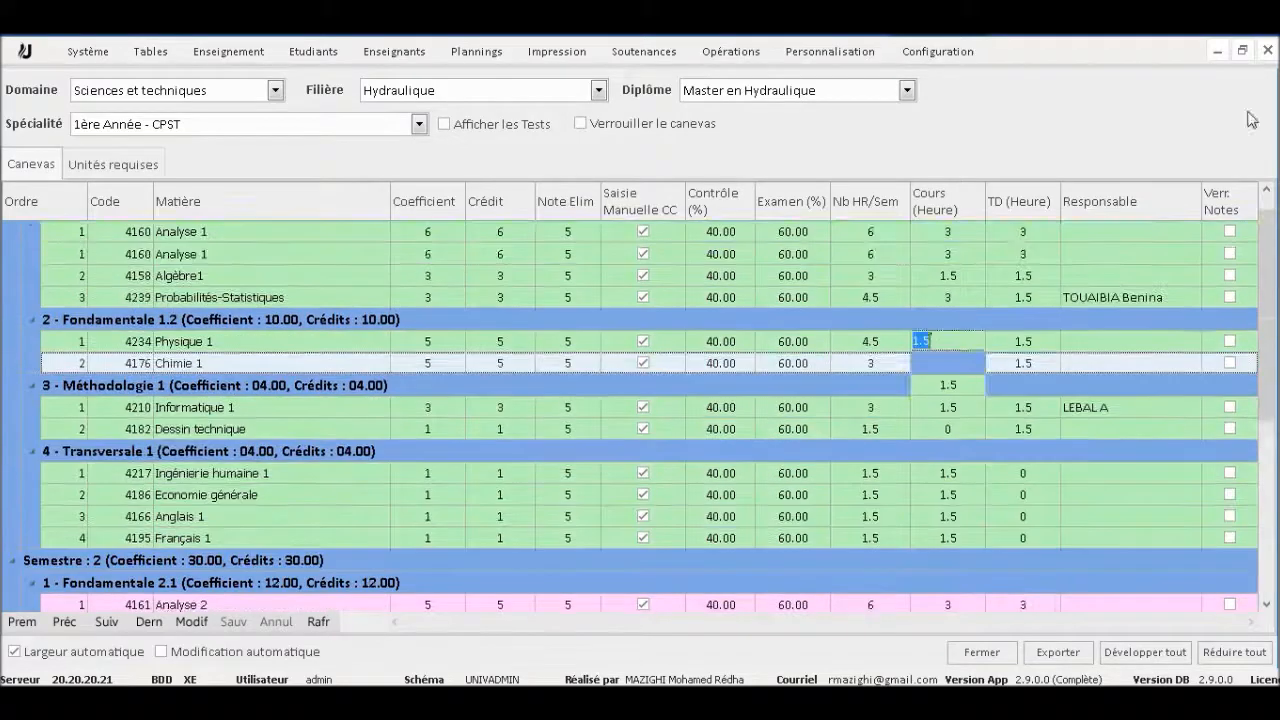
# Step: Close the canevas and reopen the details of the 09-02-2020 to 15-02-2020 planning from Emploi du temps, collapsing the ribbon
pyautogui.click(1266, 51)
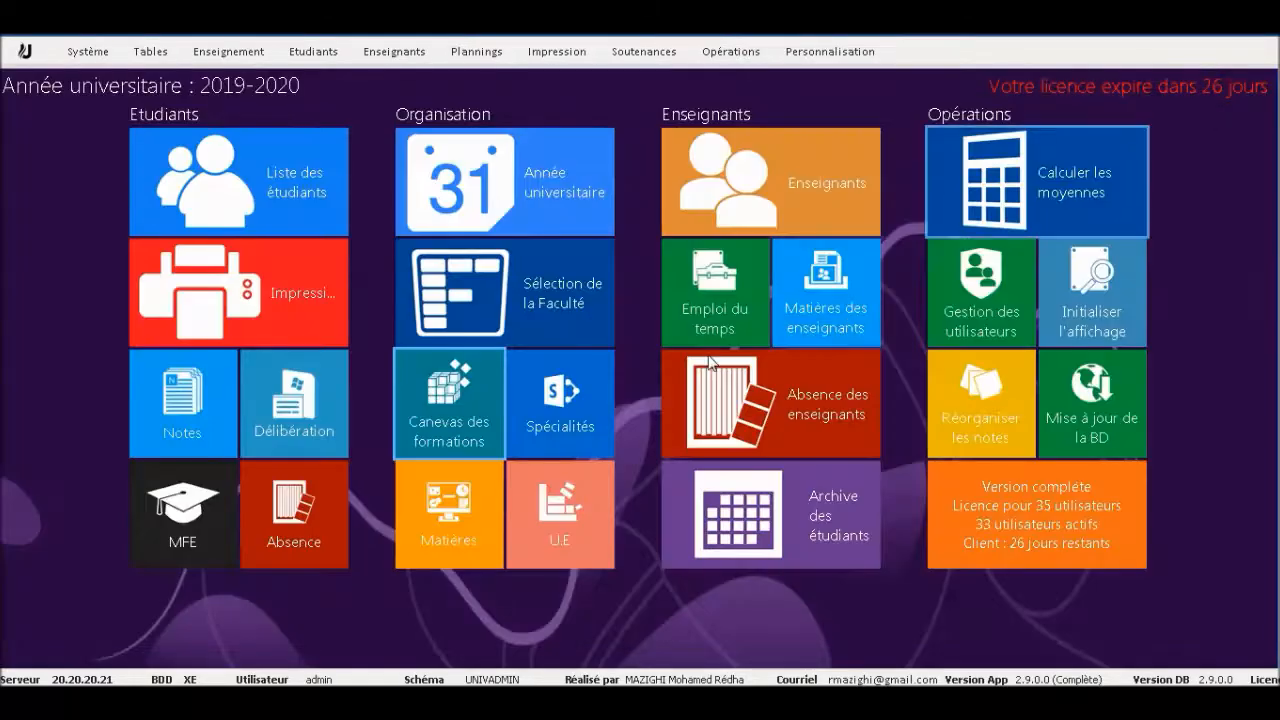
pyautogui.click(712, 299)
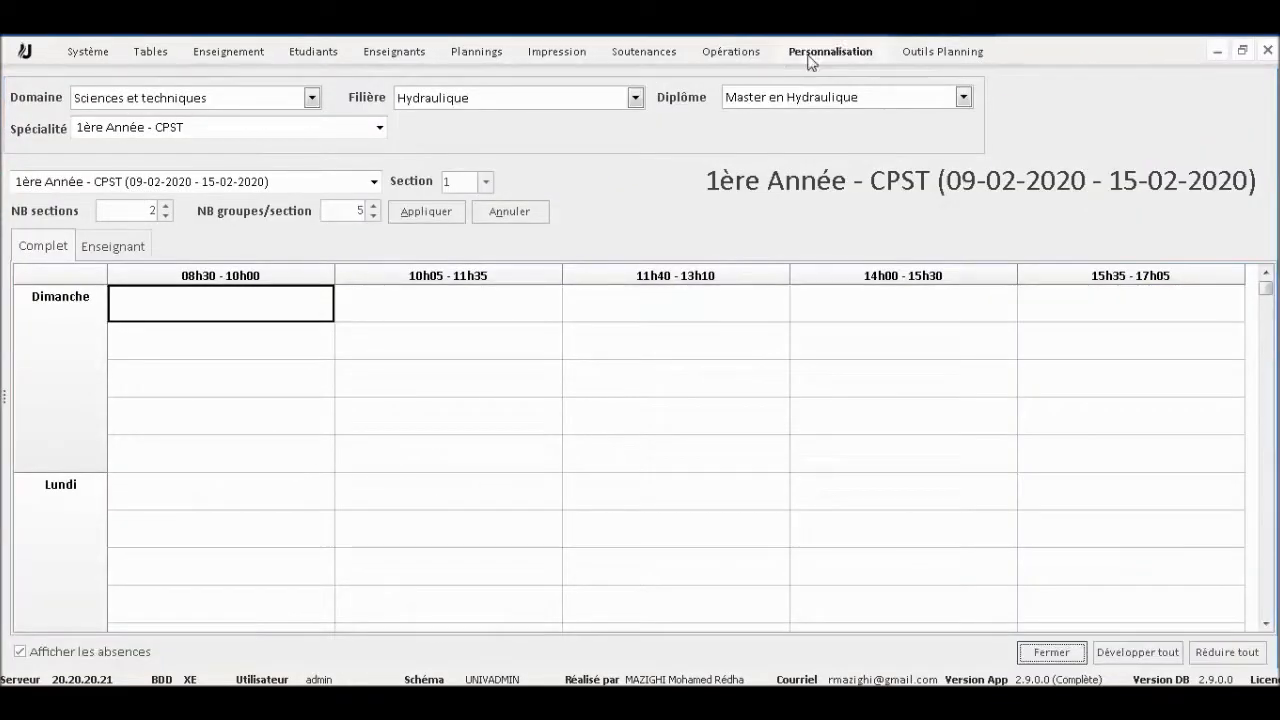
pyautogui.click(943, 51)
pyautogui.click(42, 105)
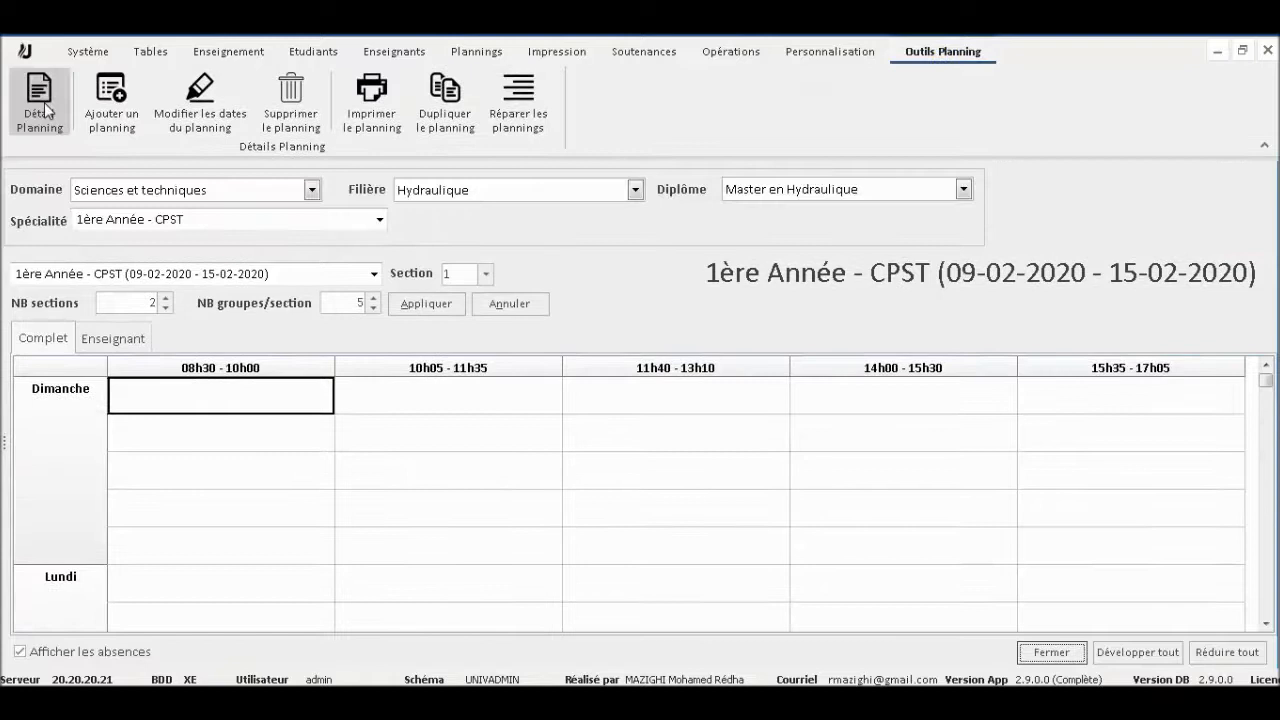
pyautogui.click(42, 106)
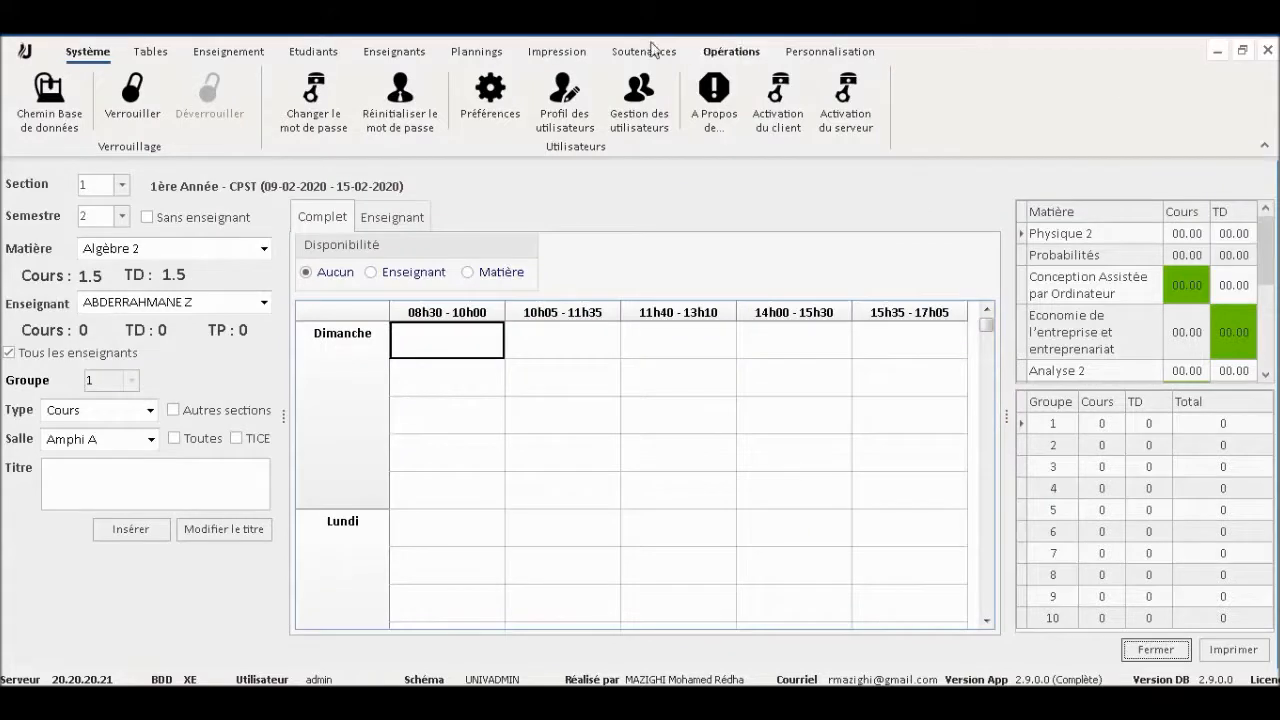
pyautogui.doubleClick(105, 52)
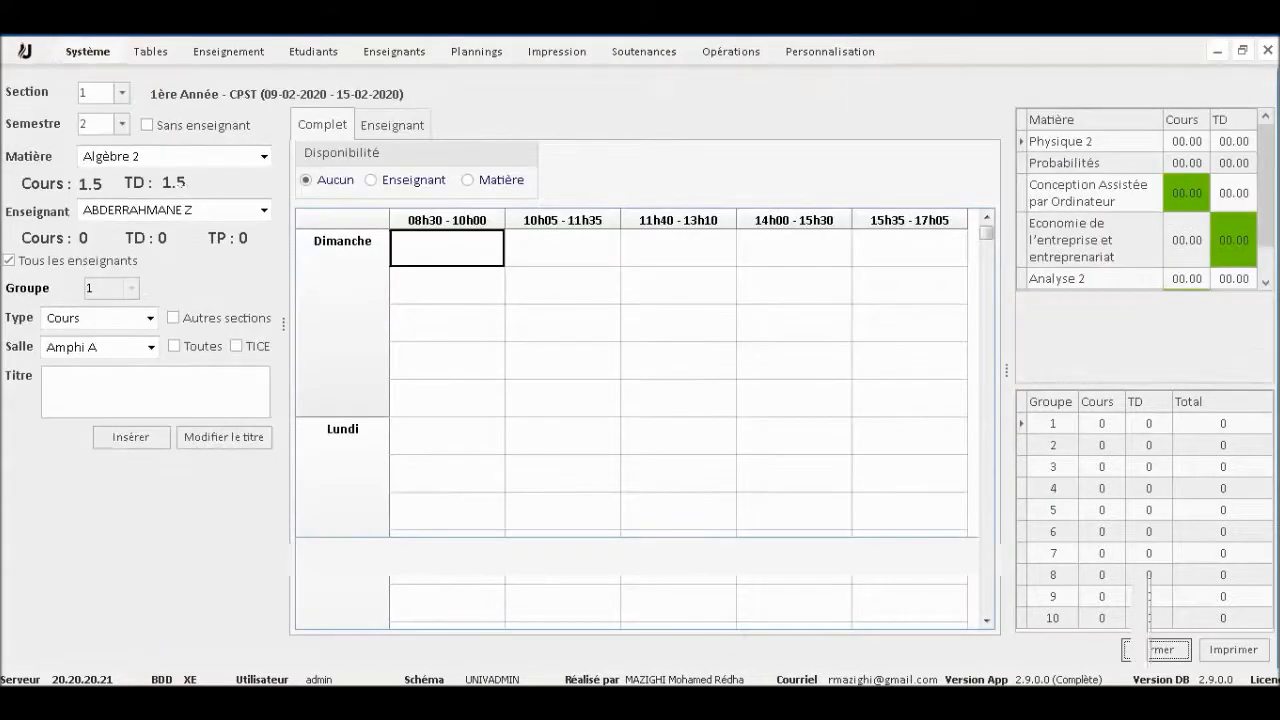
# Step: Set the session's subject to Analyse 2, keeping semester 2 selected
pyautogui.click(262, 156)
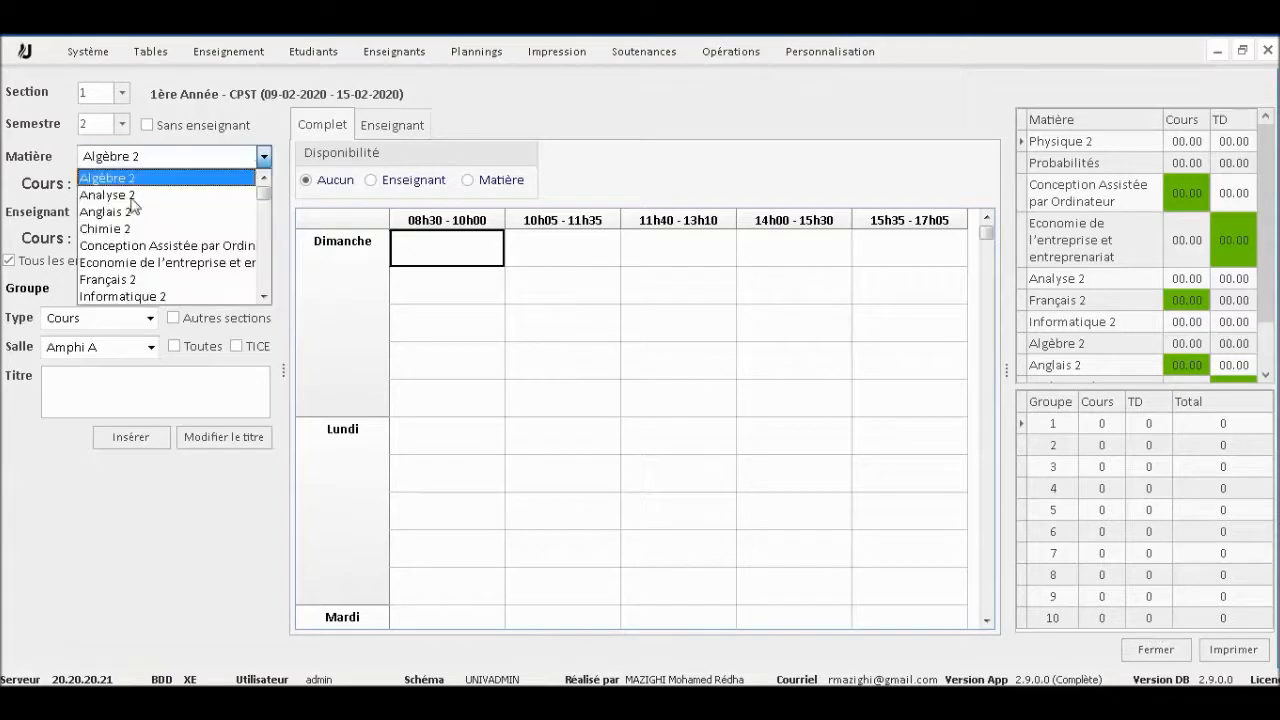
pyautogui.click(132, 199)
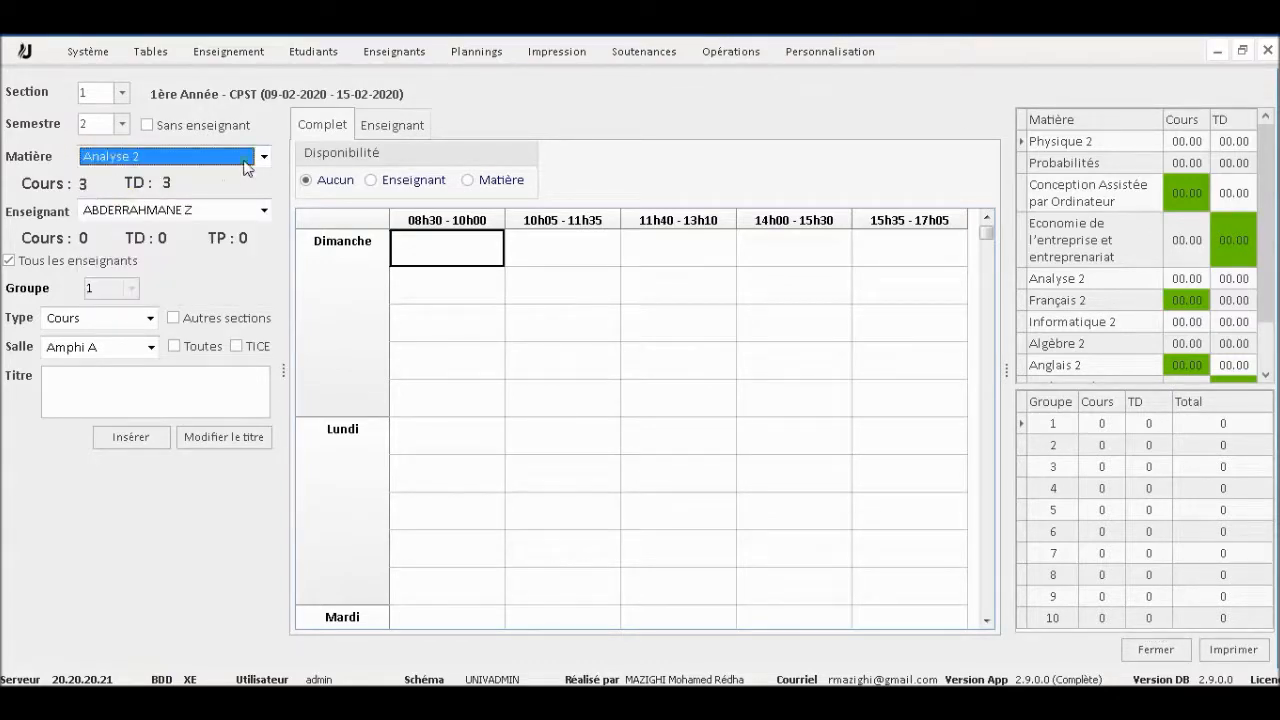
pyautogui.click(244, 160)
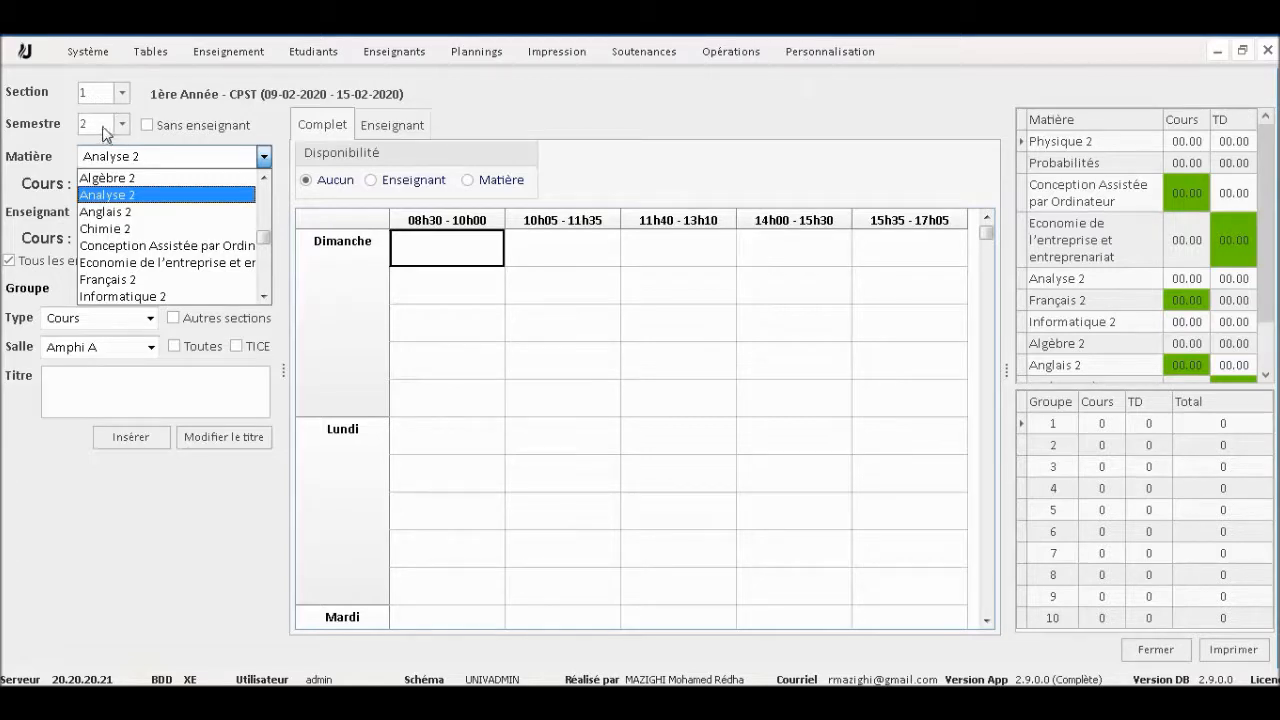
pyautogui.click(107, 128)
pyautogui.click(107, 128)
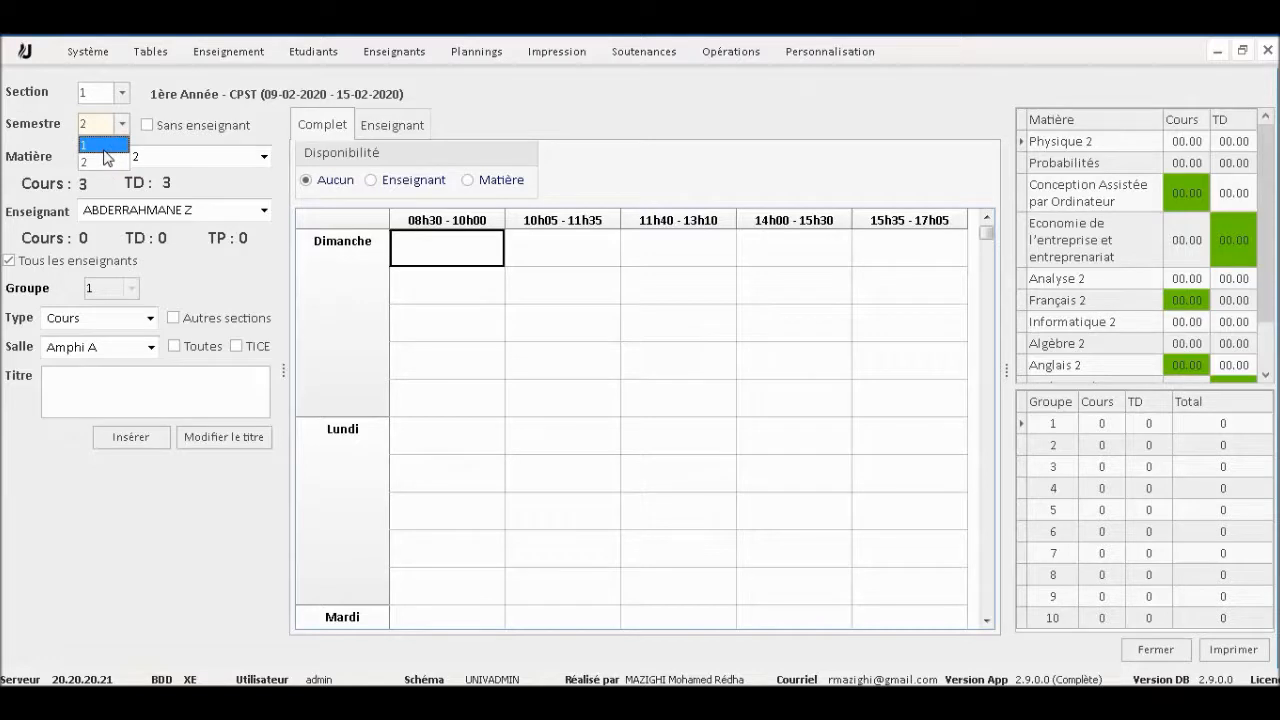
pyautogui.click(105, 158)
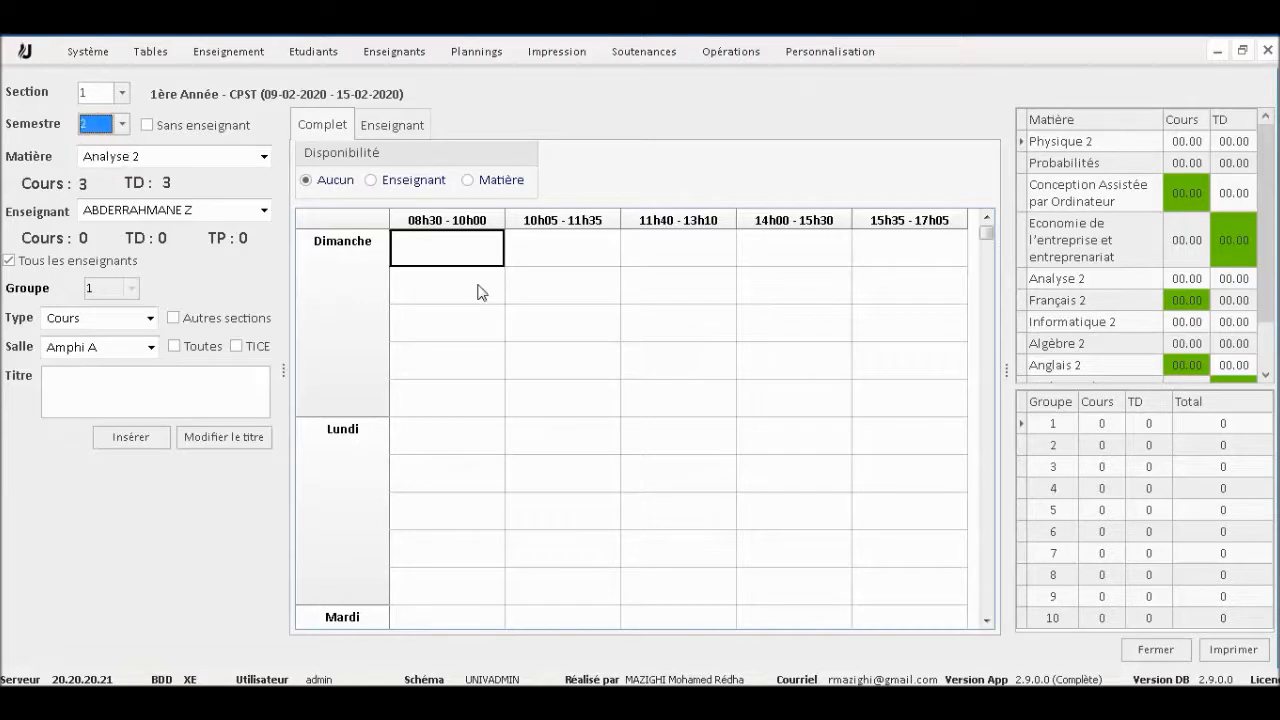
pyautogui.click(264, 157)
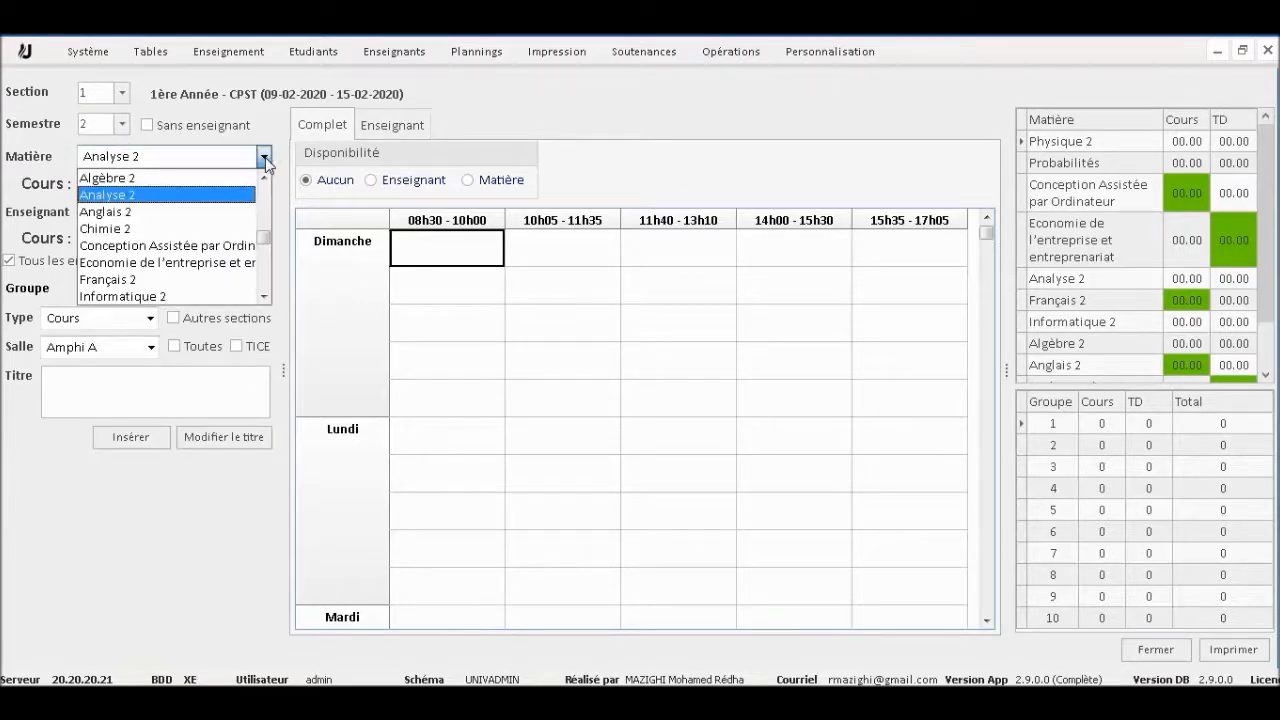
pyautogui.click(122, 196)
# Step: Find the Analyse 2 teacher among the names starting with T and assign that teacher to the session
pyautogui.click(264, 211)
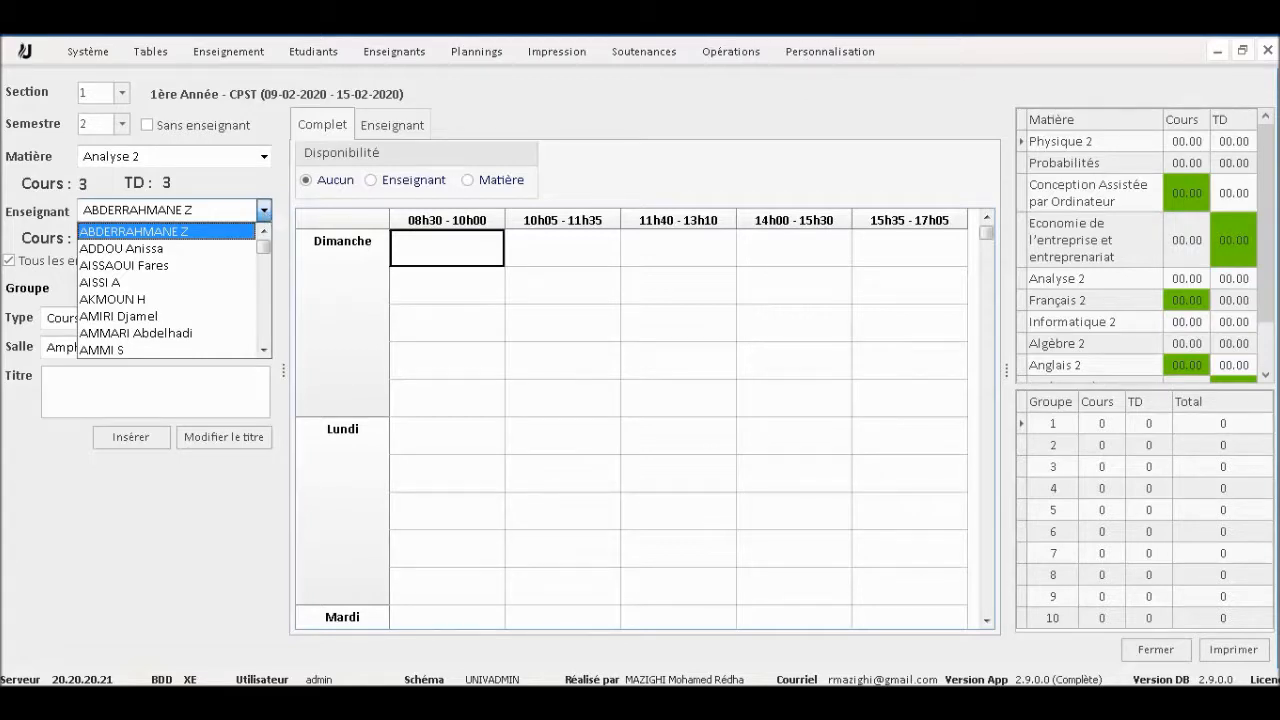
pyautogui.write('T')
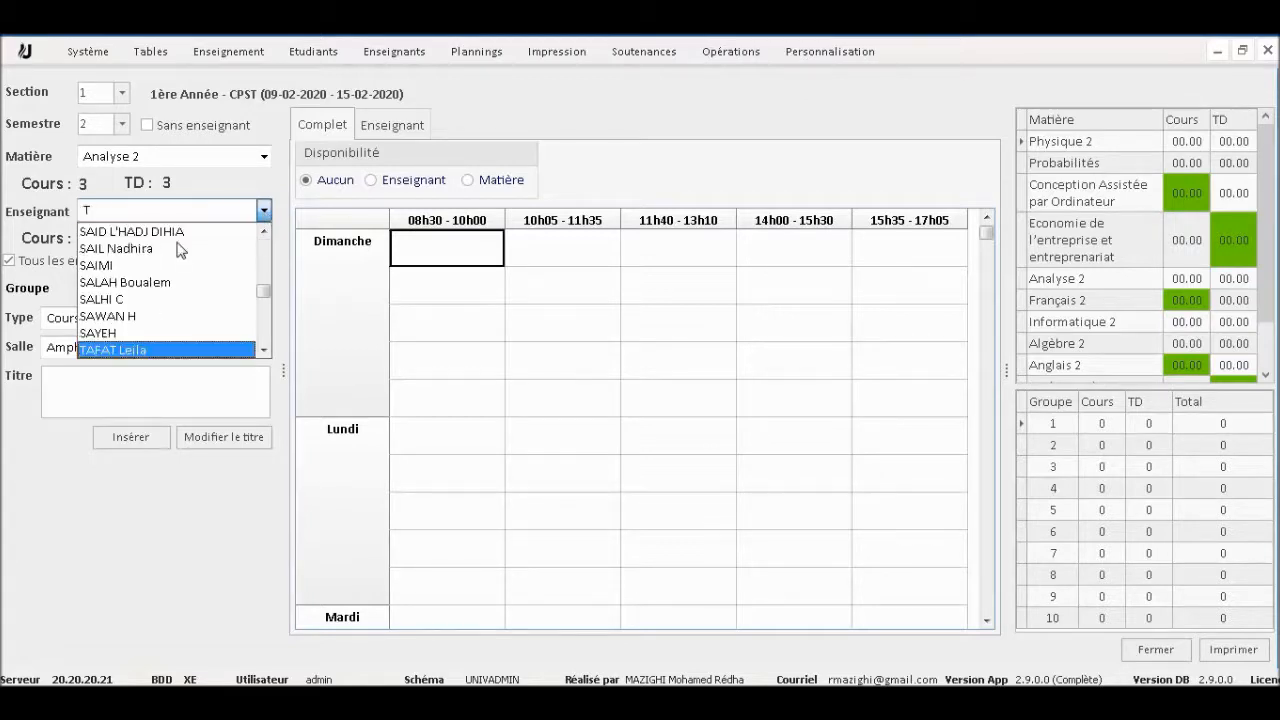
pyautogui.click(266, 325)
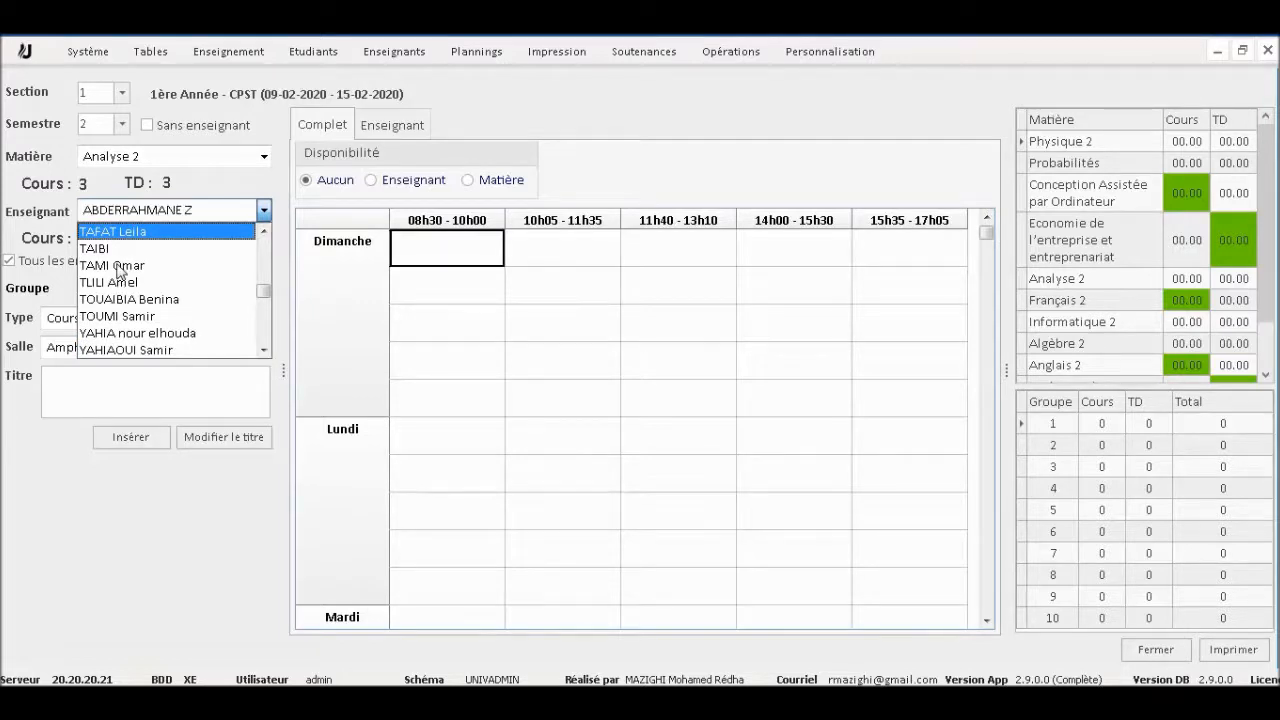
pyautogui.click(116, 266)
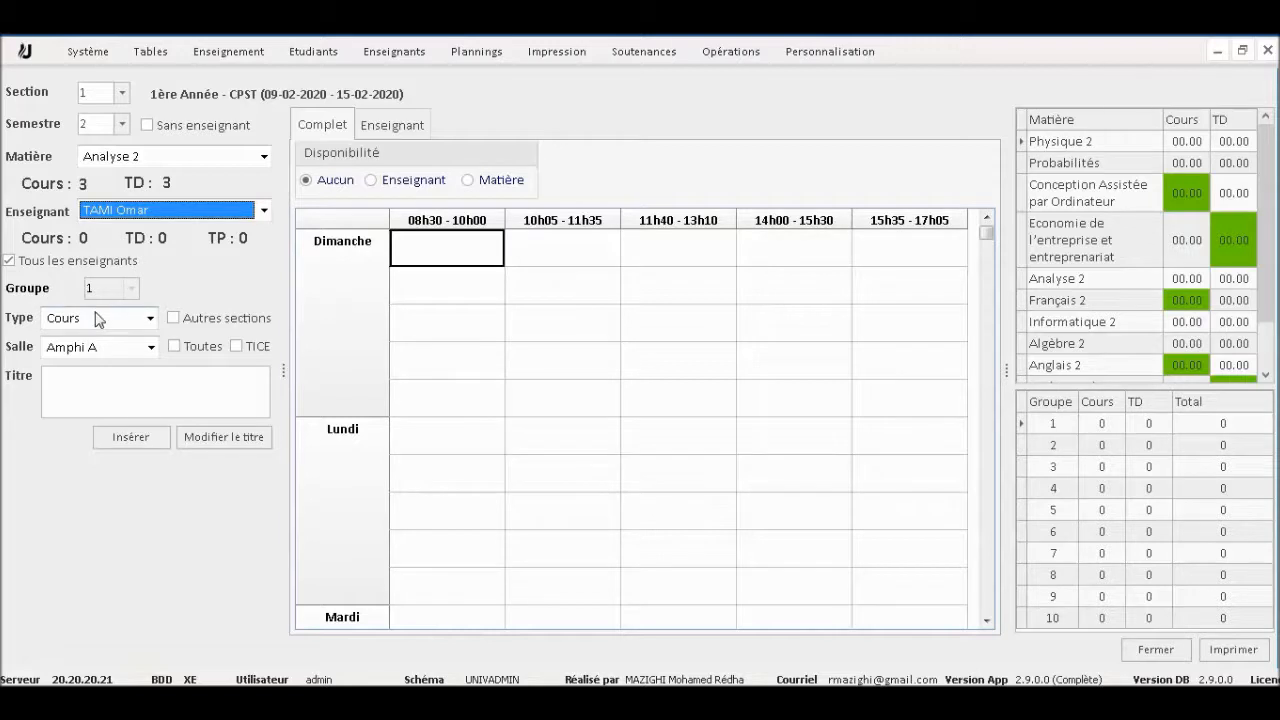
# Step: Set the session type to Cours and the room to Amphi B, and insert Analyse 2 on Dimanche 08h30 - 10h00
pyautogui.click(104, 320)
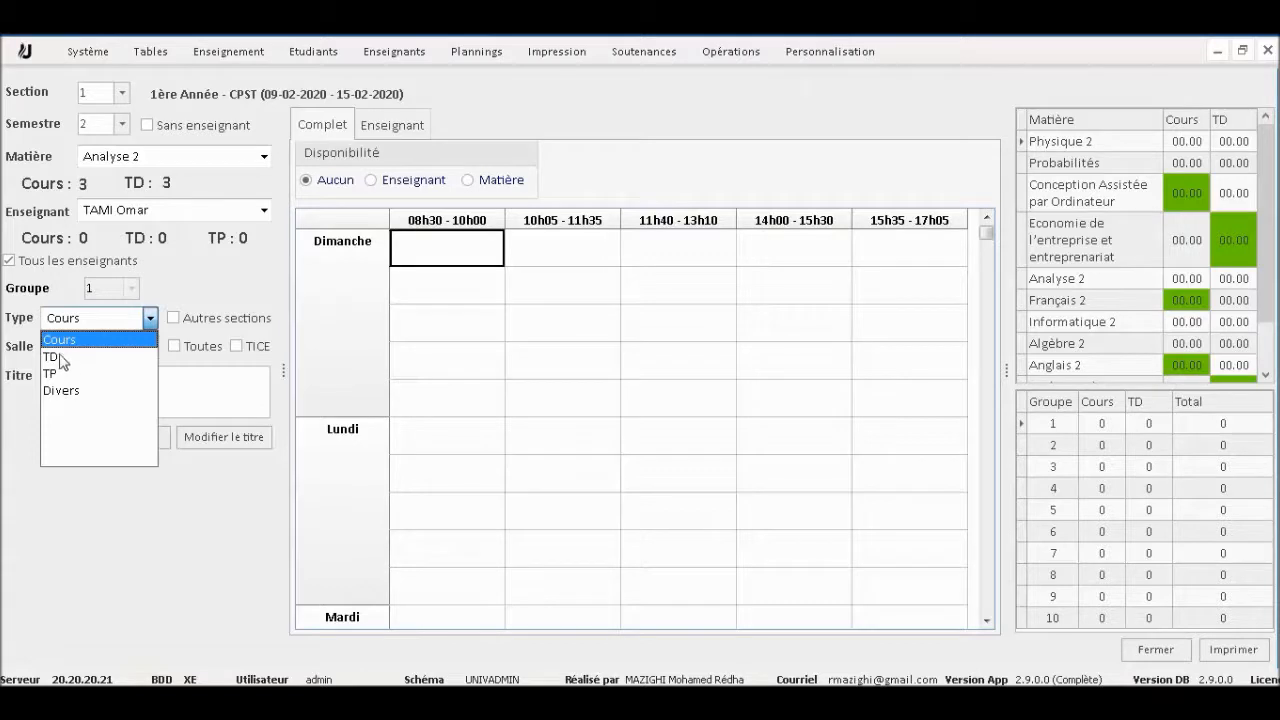
pyautogui.click(62, 341)
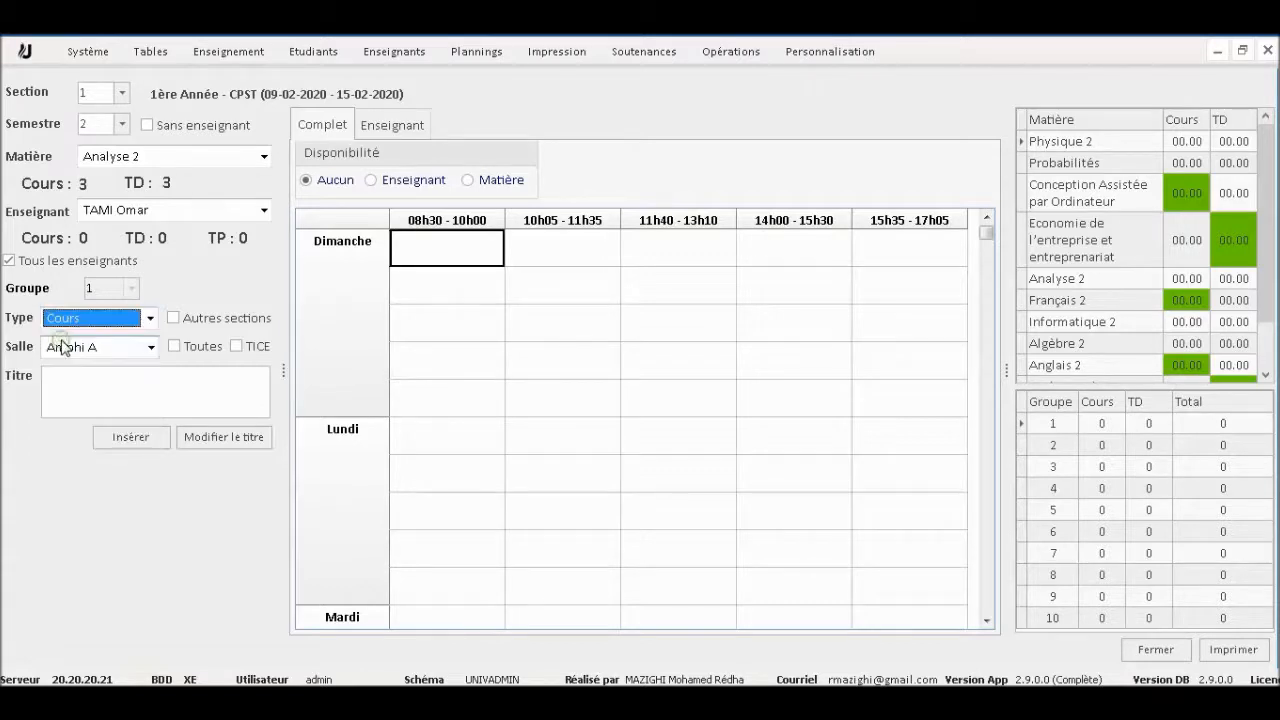
pyautogui.click(150, 350)
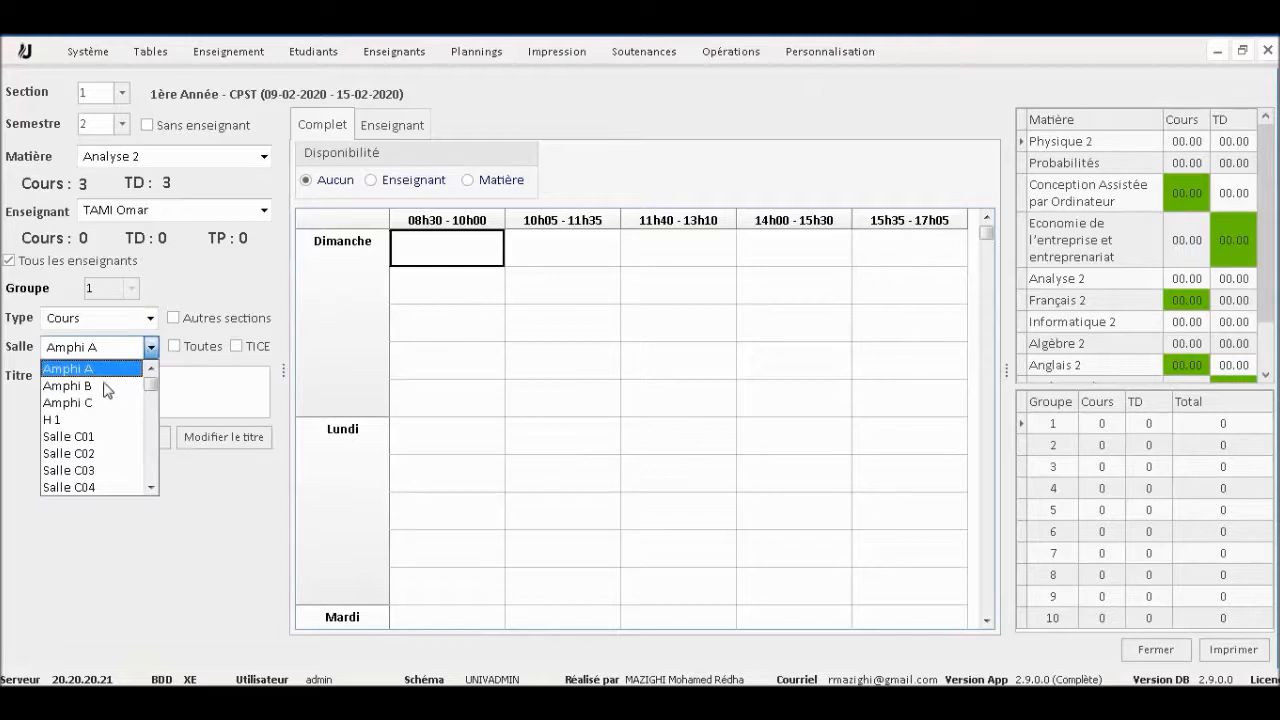
pyautogui.click(102, 383)
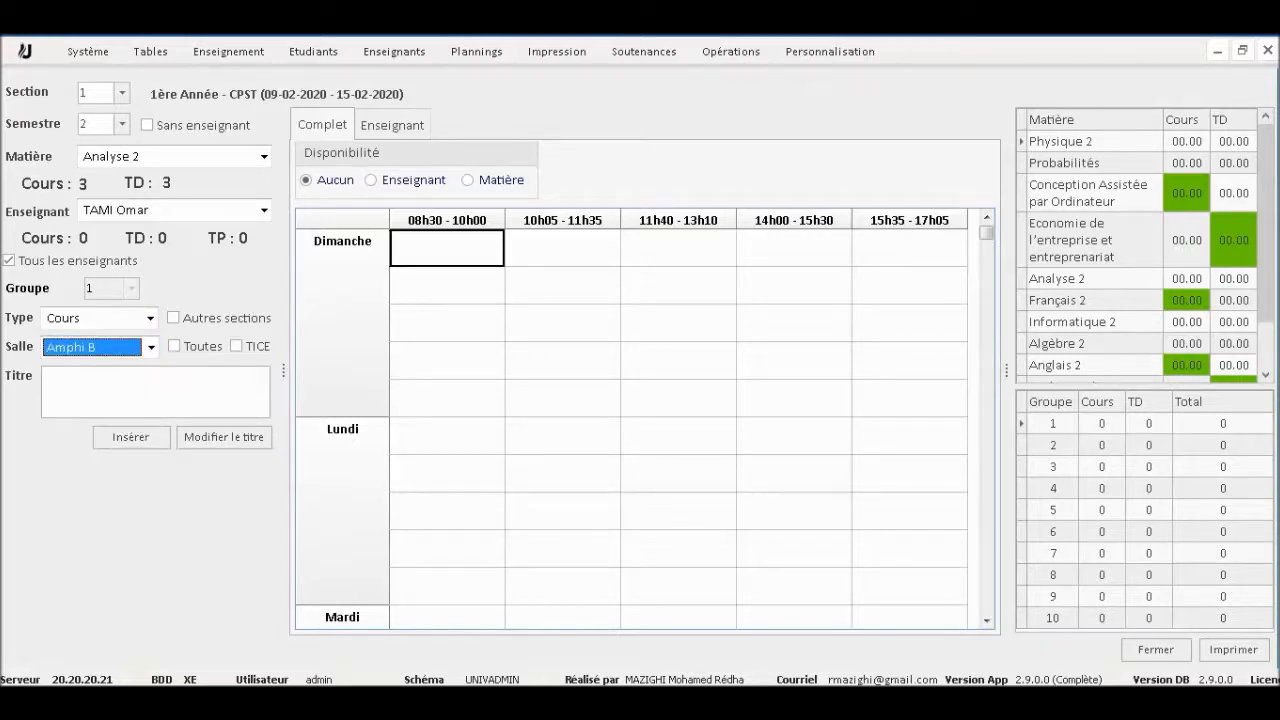
pyautogui.click(131, 437)
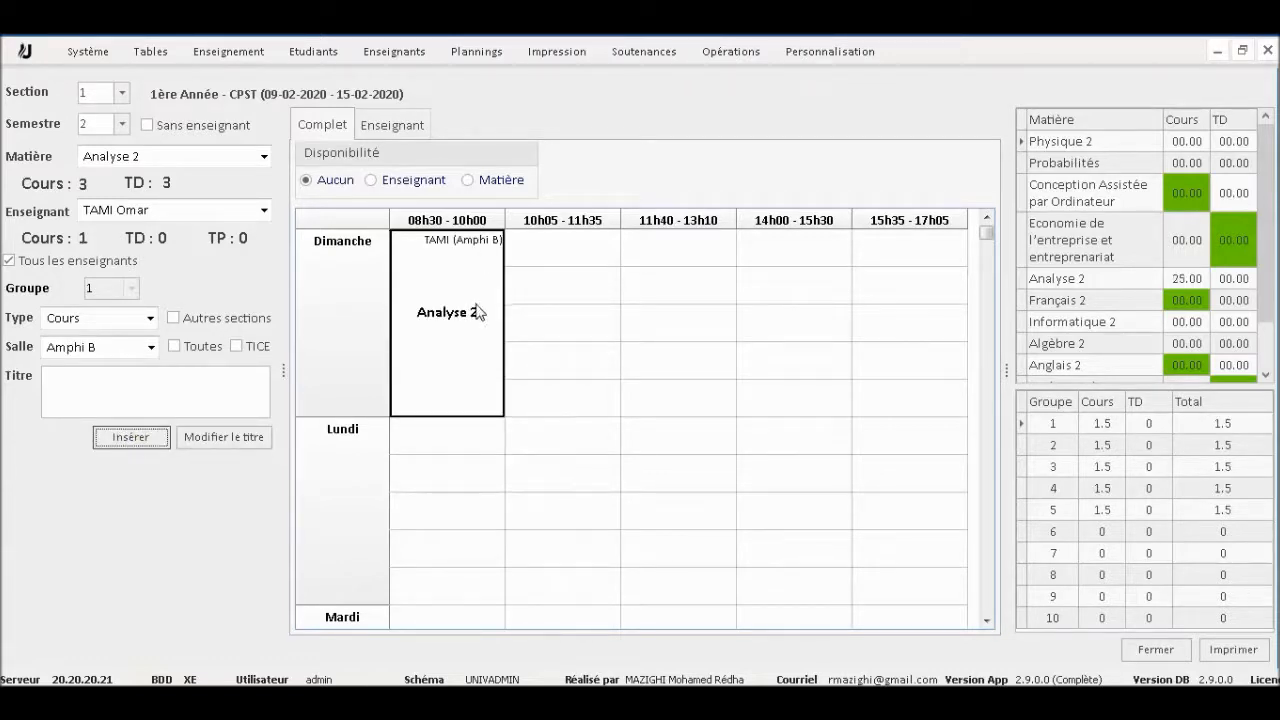
# Step: Select the first group's Dimanche 10h05 - 11h35 slot and choose Chimie 2 as the subject
pyautogui.click(550, 296)
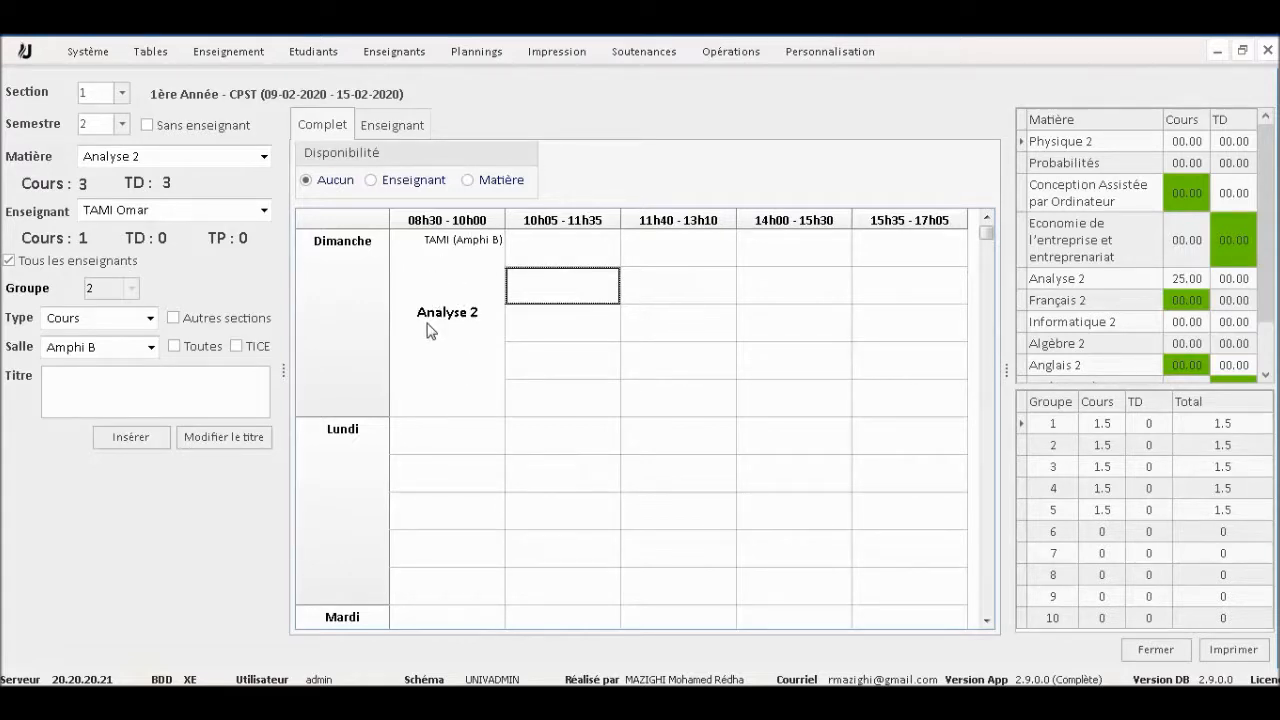
pyautogui.click(548, 250)
pyautogui.click(172, 160)
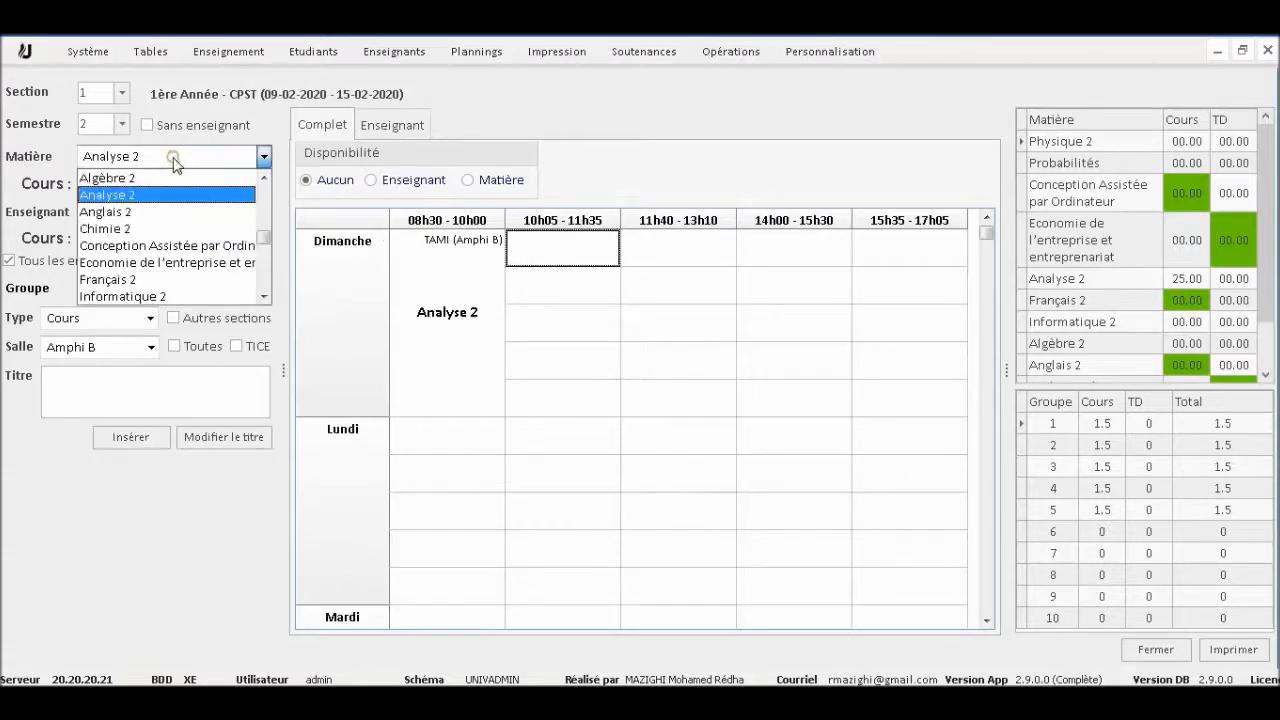
pyautogui.click(113, 230)
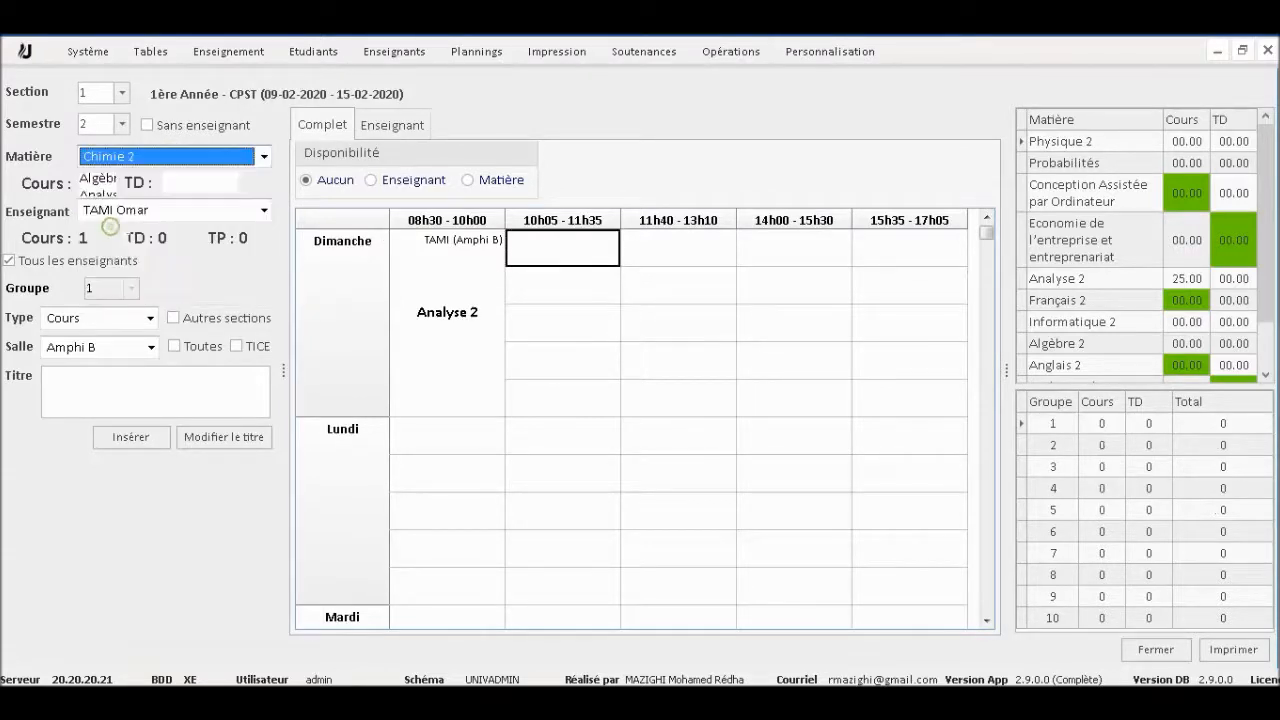
# Step: Assign the Chimie 2 teacher from the names starting with H and insert the Cours session in Amphi B
pyautogui.click(174, 210)
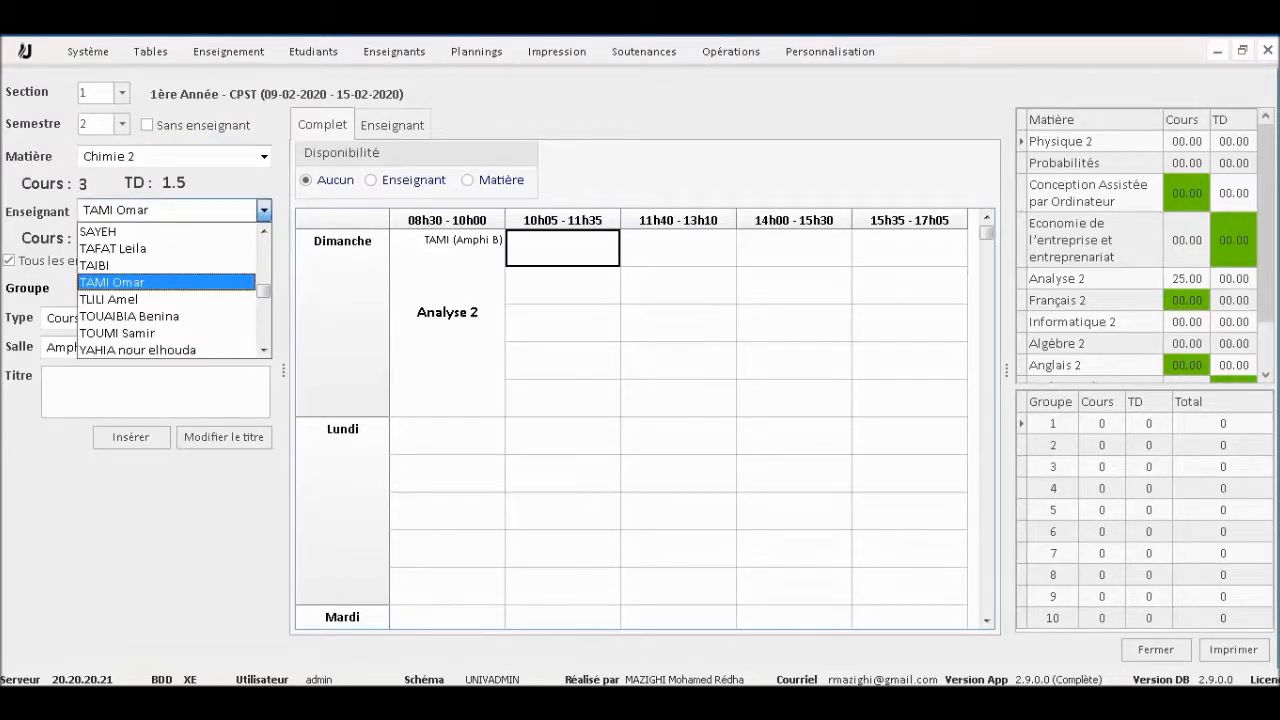
pyautogui.write('H')
pyautogui.click(266, 331)
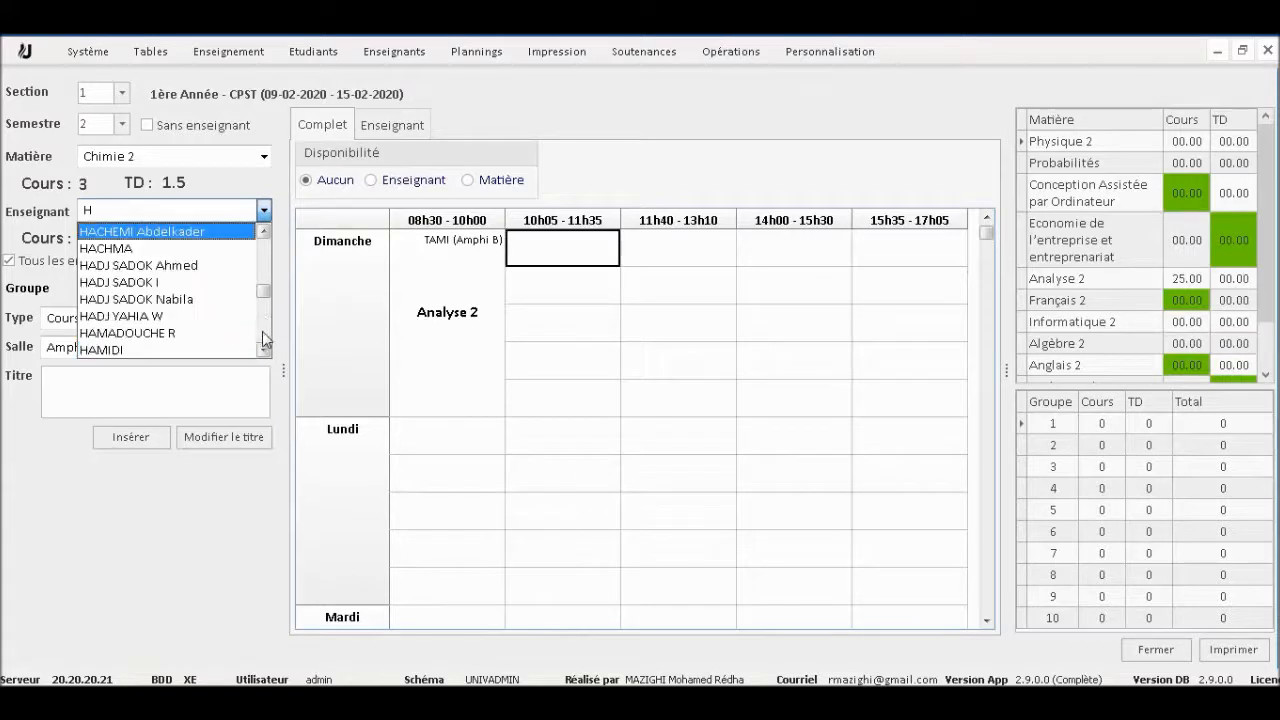
pyautogui.click(266, 335)
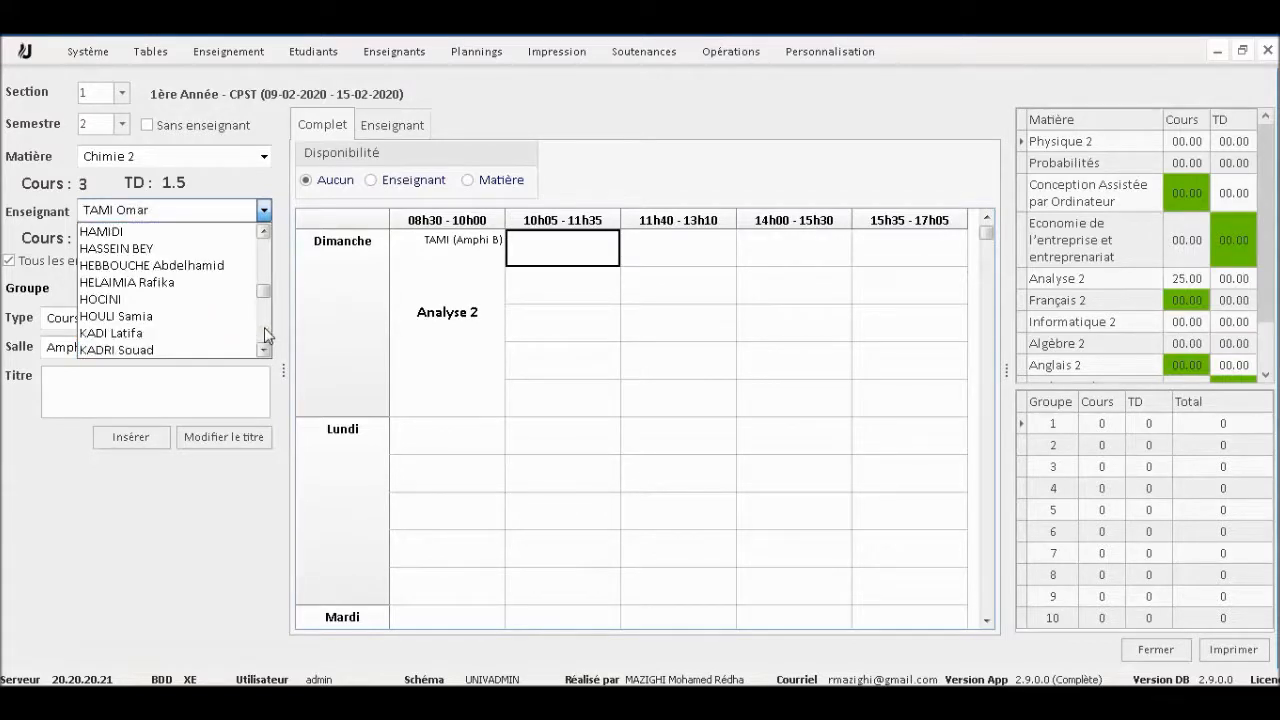
pyautogui.click(138, 318)
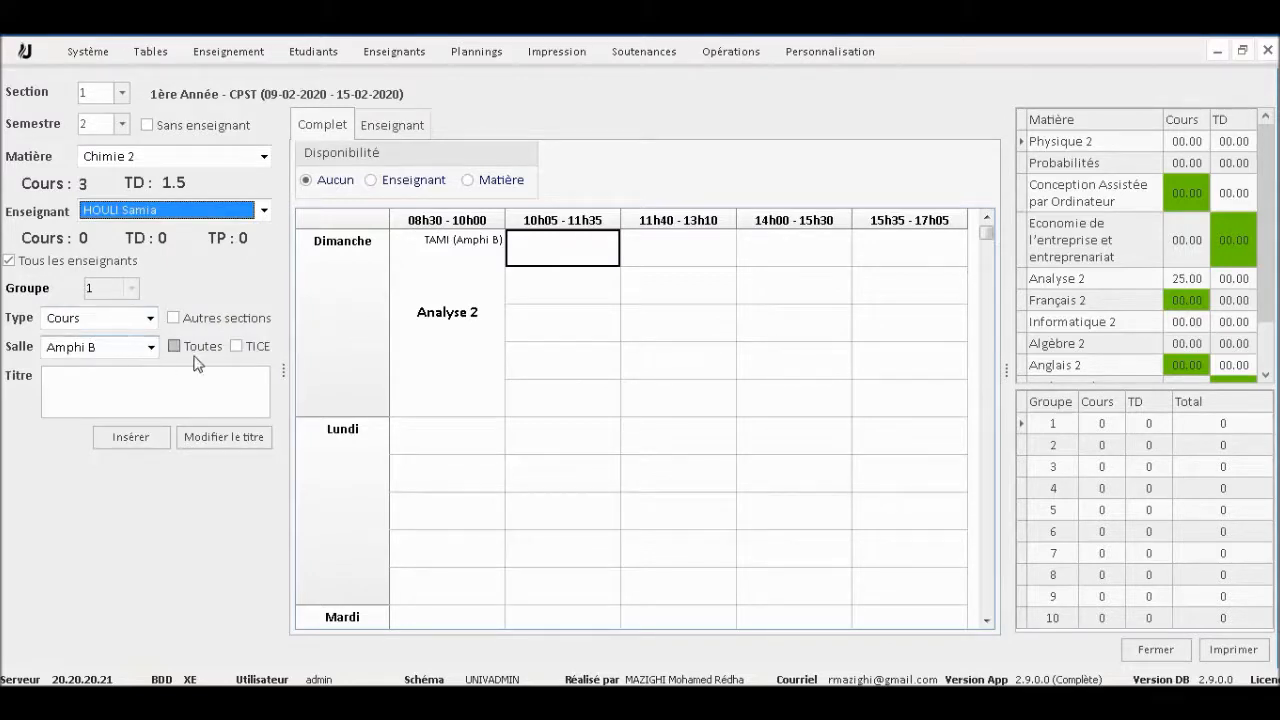
pyautogui.click(152, 440)
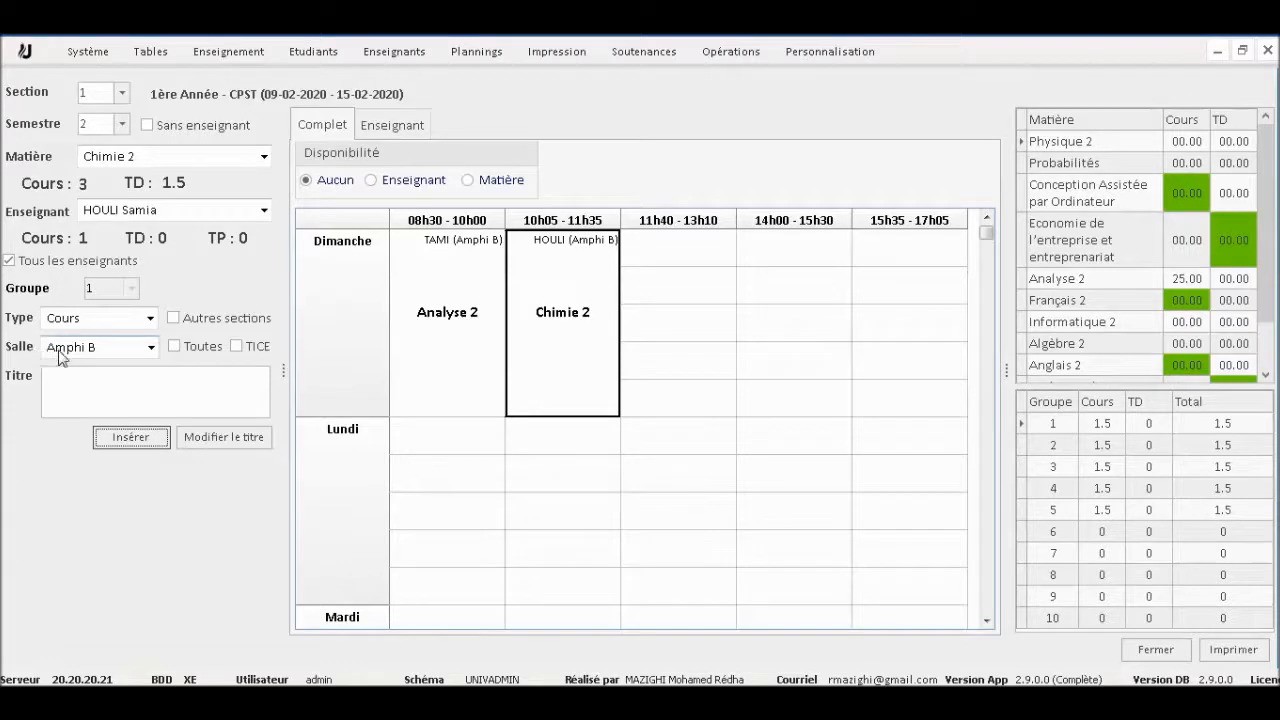
# Step: Review the list of rooms offered for the Dimanche 10h05 - 11h35 slot and close it without changing the room
pyautogui.click(151, 346)
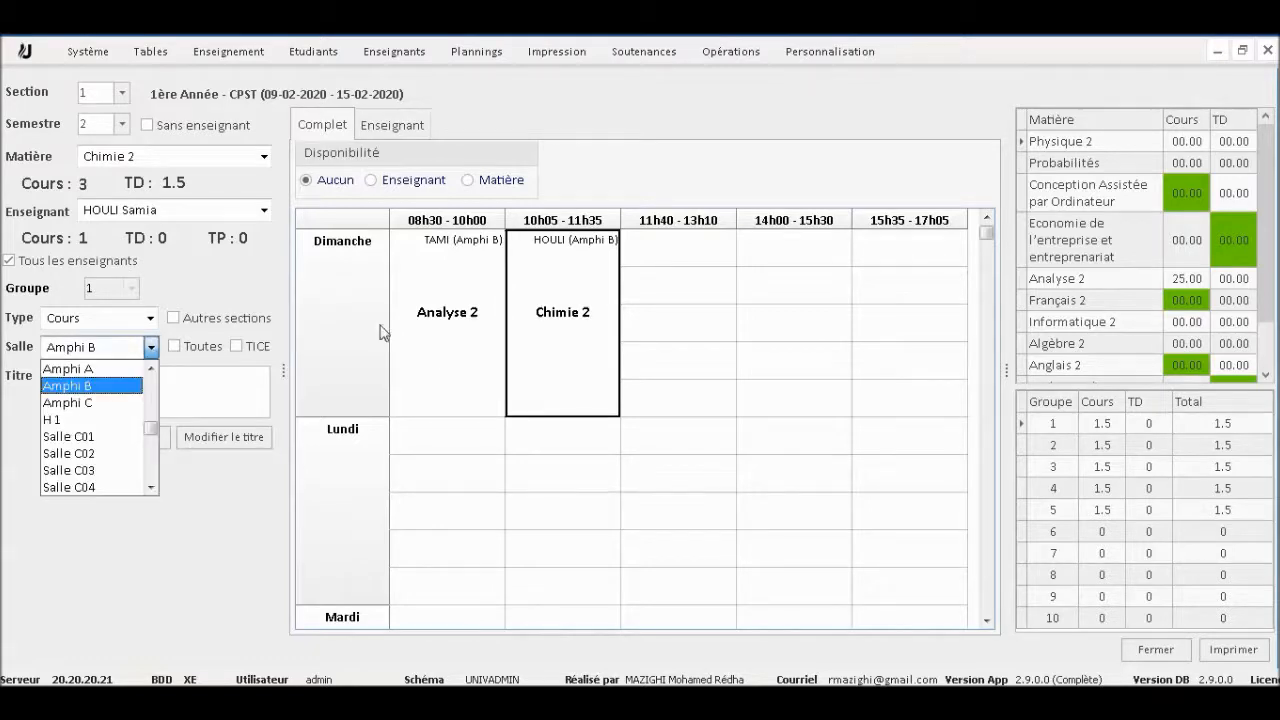
pyautogui.click(437, 326)
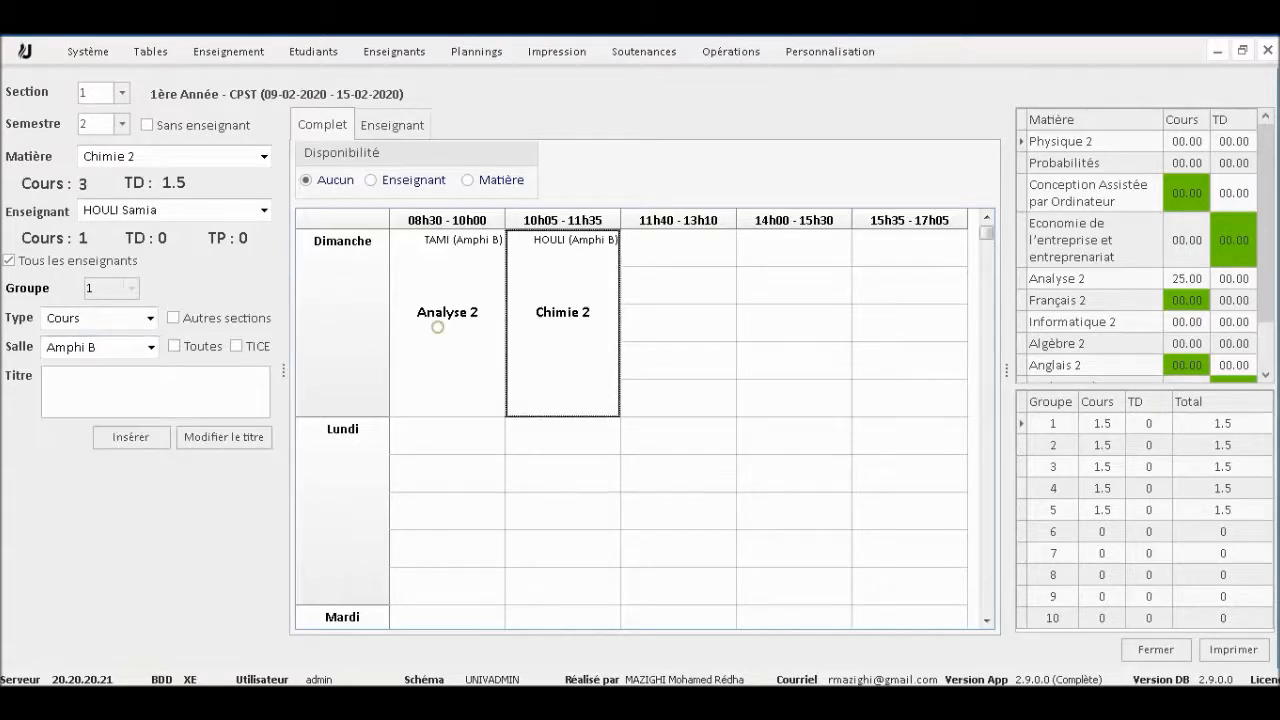
# Step: Review the rooms offered for the Dimanche 08h30 - 10h00 Analyse 2 session and toggle the TICE room filter on and off
pyautogui.click(151, 348)
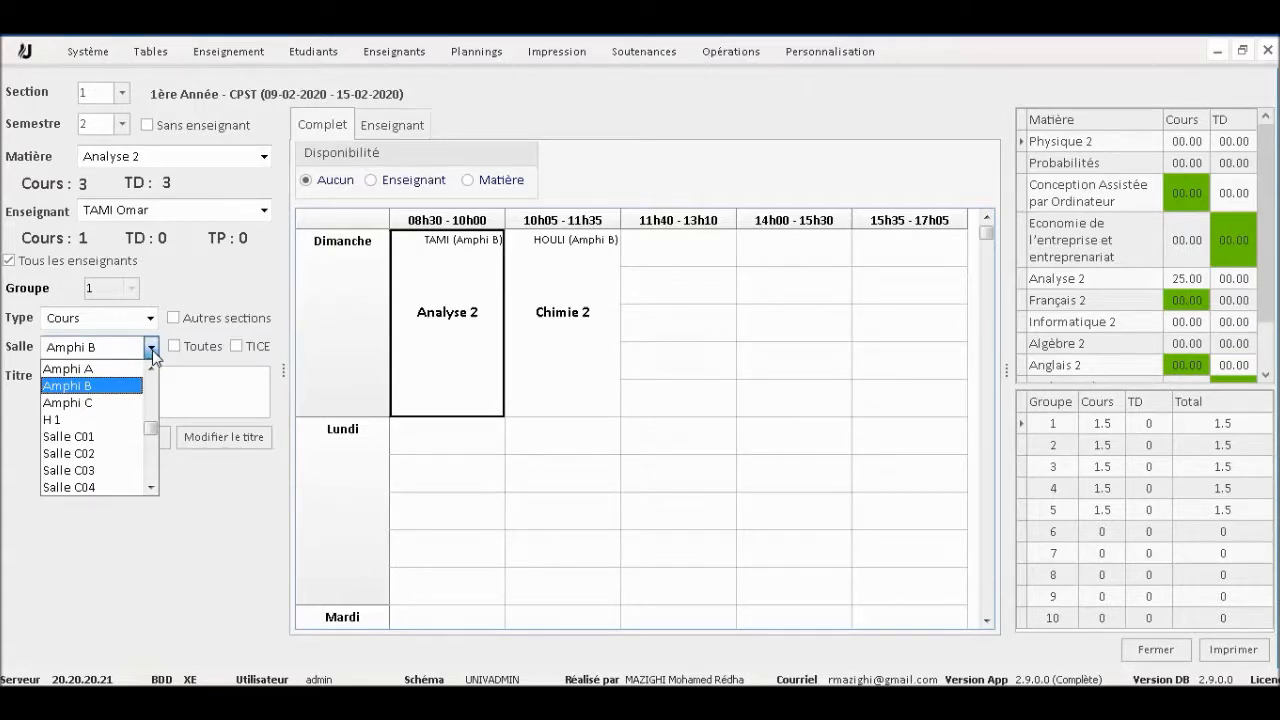
pyautogui.click(151, 348)
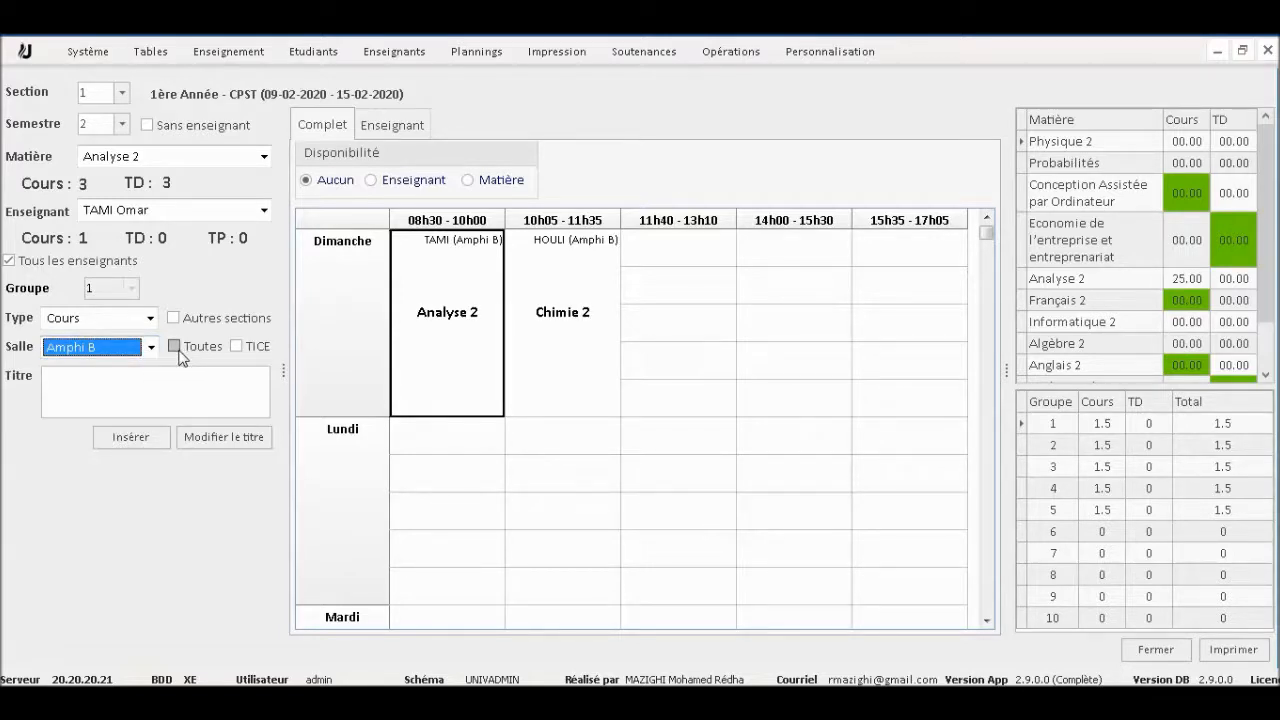
pyautogui.click(251, 355)
pyautogui.click(251, 355)
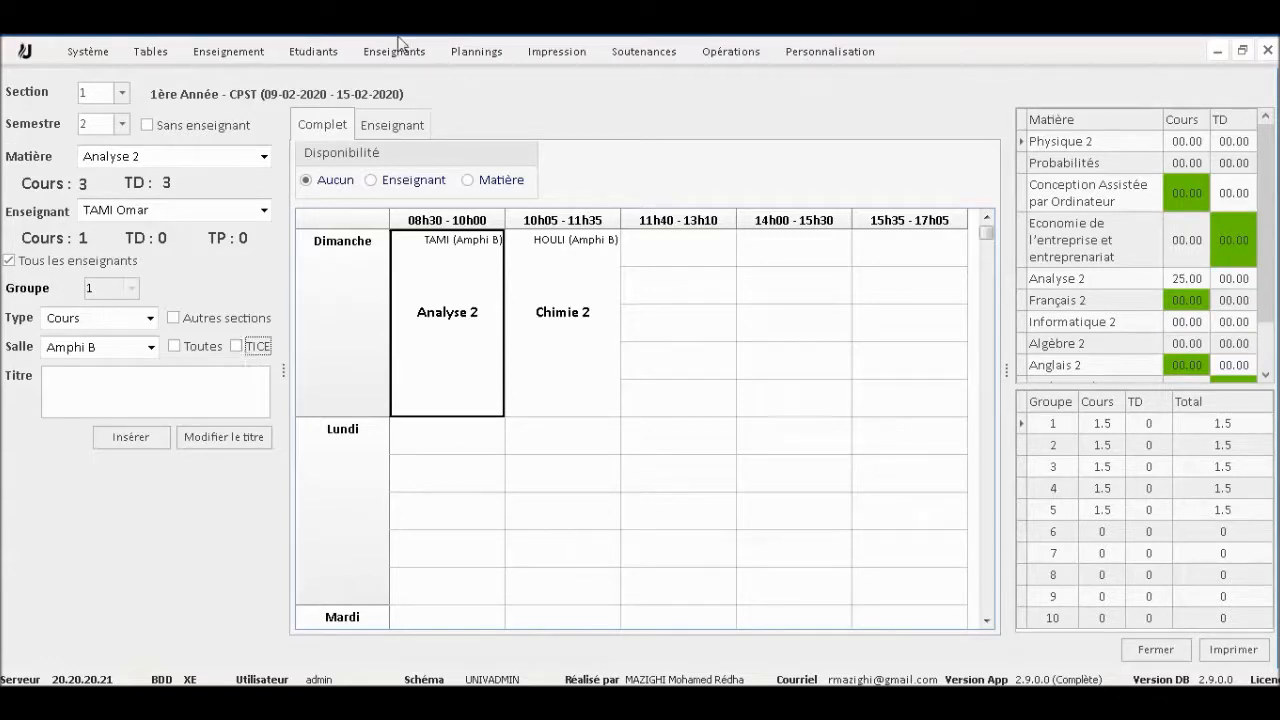
# Step: Open the planning room list, examine which rooms such as CC2 and H 1 are flagged TICE, and close it
pyautogui.click(470, 51)
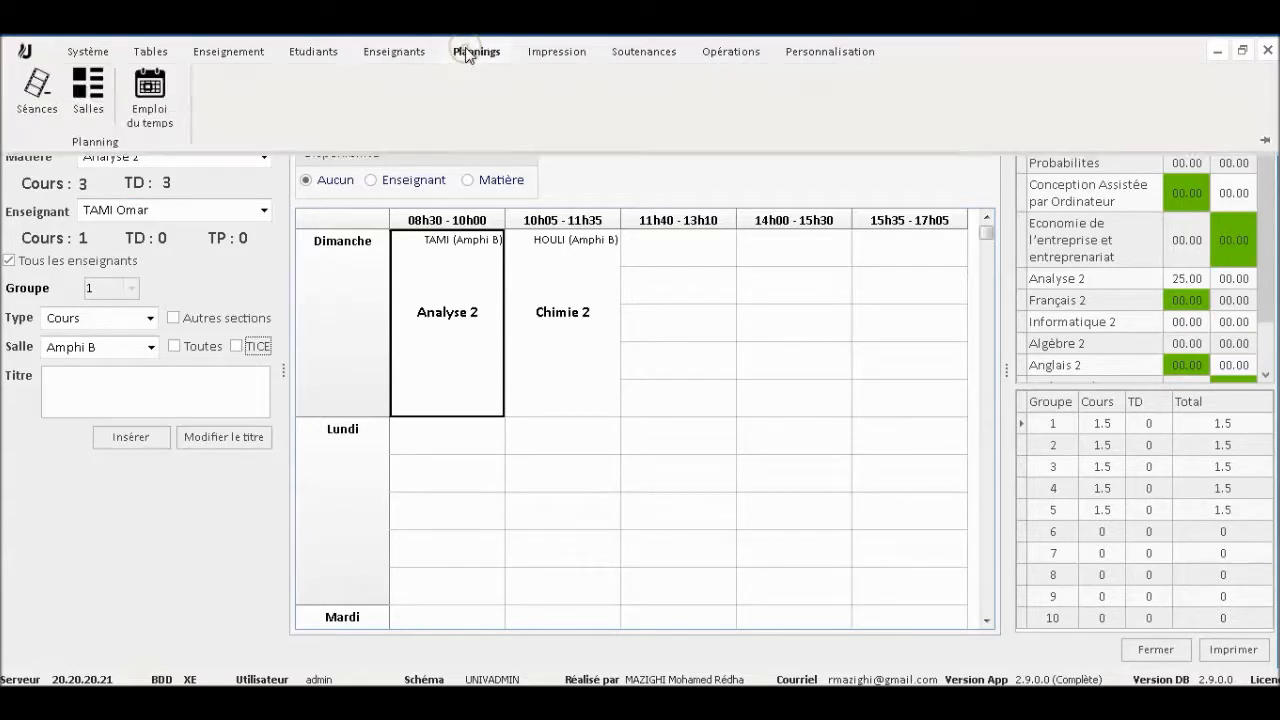
pyautogui.click(80, 97)
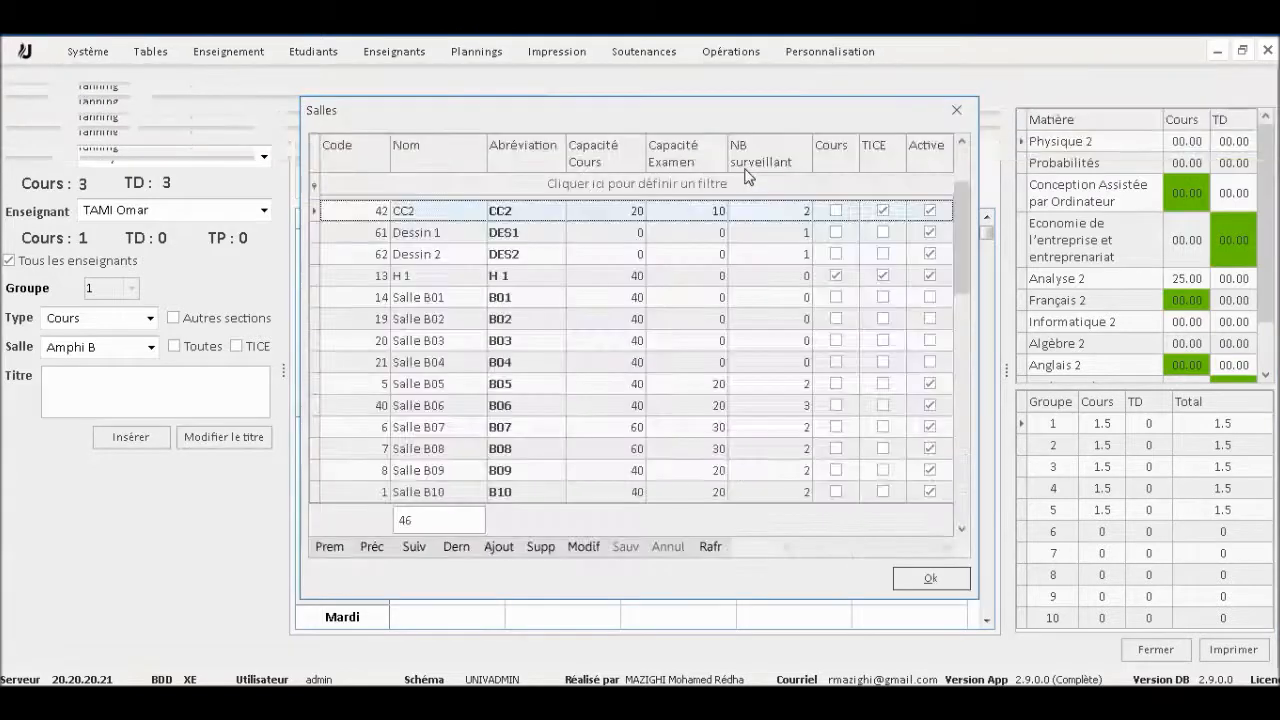
pyautogui.click(882, 210)
pyautogui.click(882, 275)
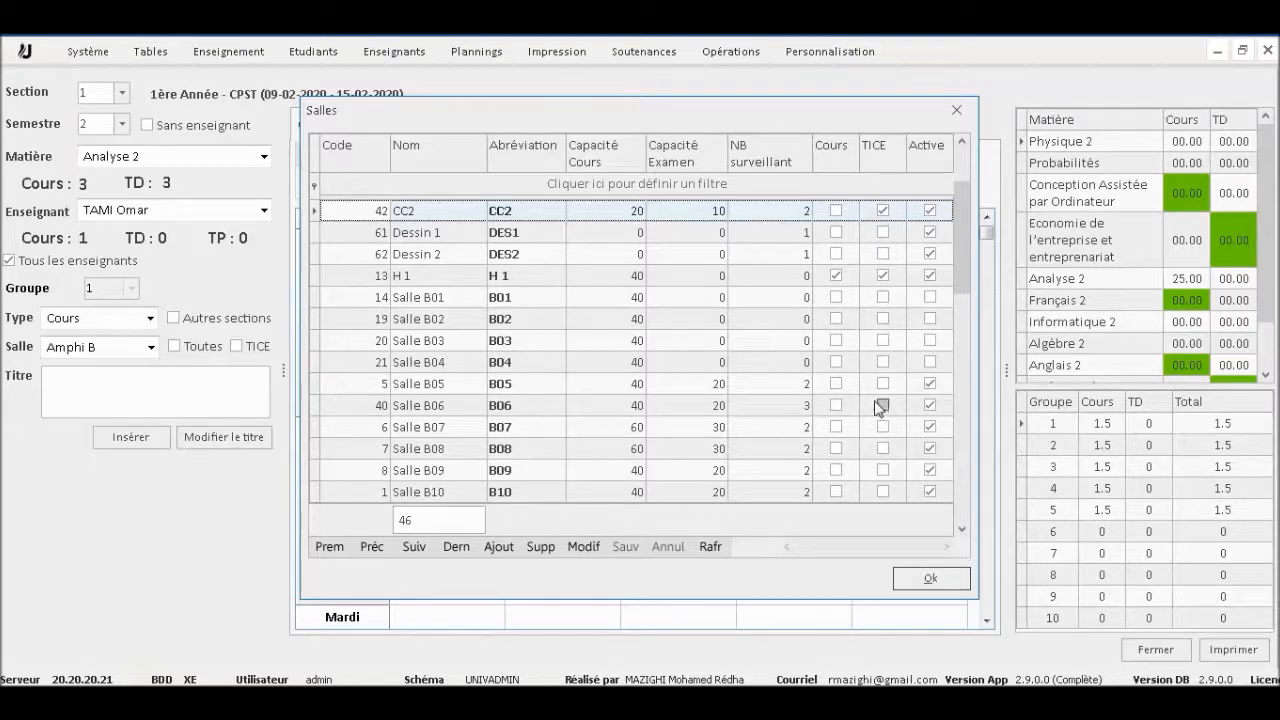
pyautogui.click(956, 110)
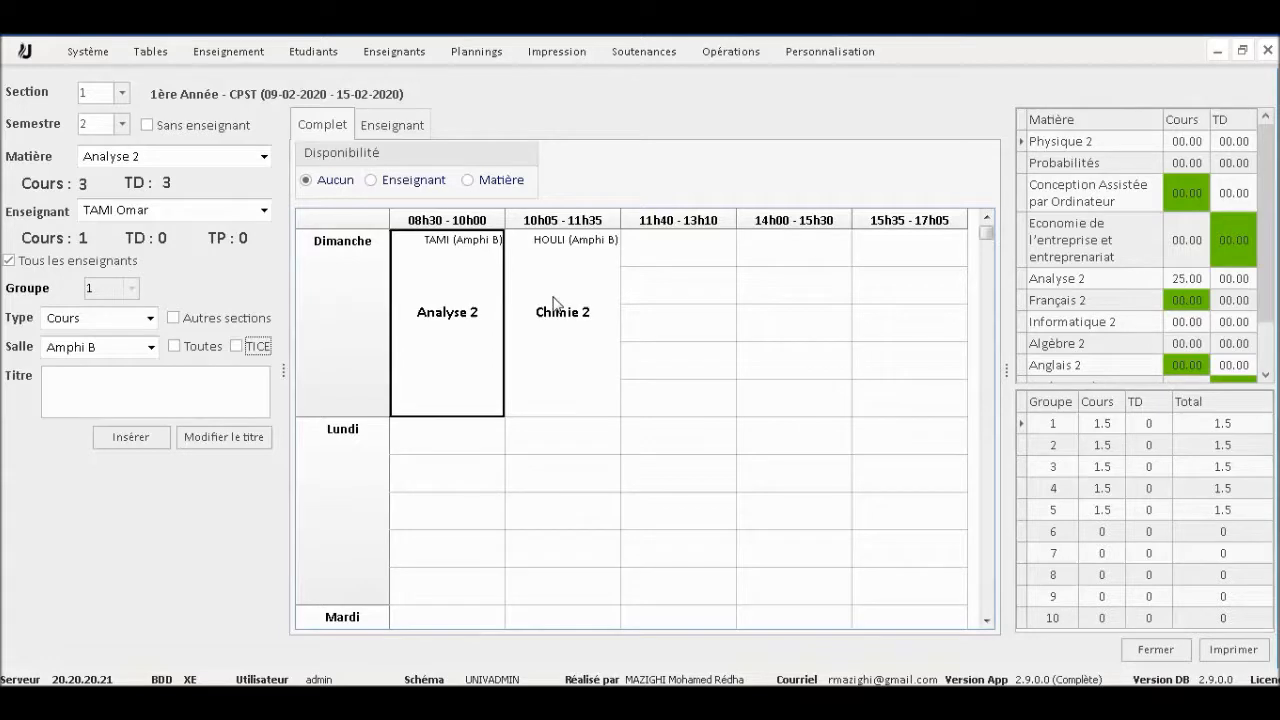
# Step: Select the first group's Dimanche 11h40 - 13h10 slot and choose Physique 2 as the subject
pyautogui.click(674, 247)
pyautogui.click(263, 156)
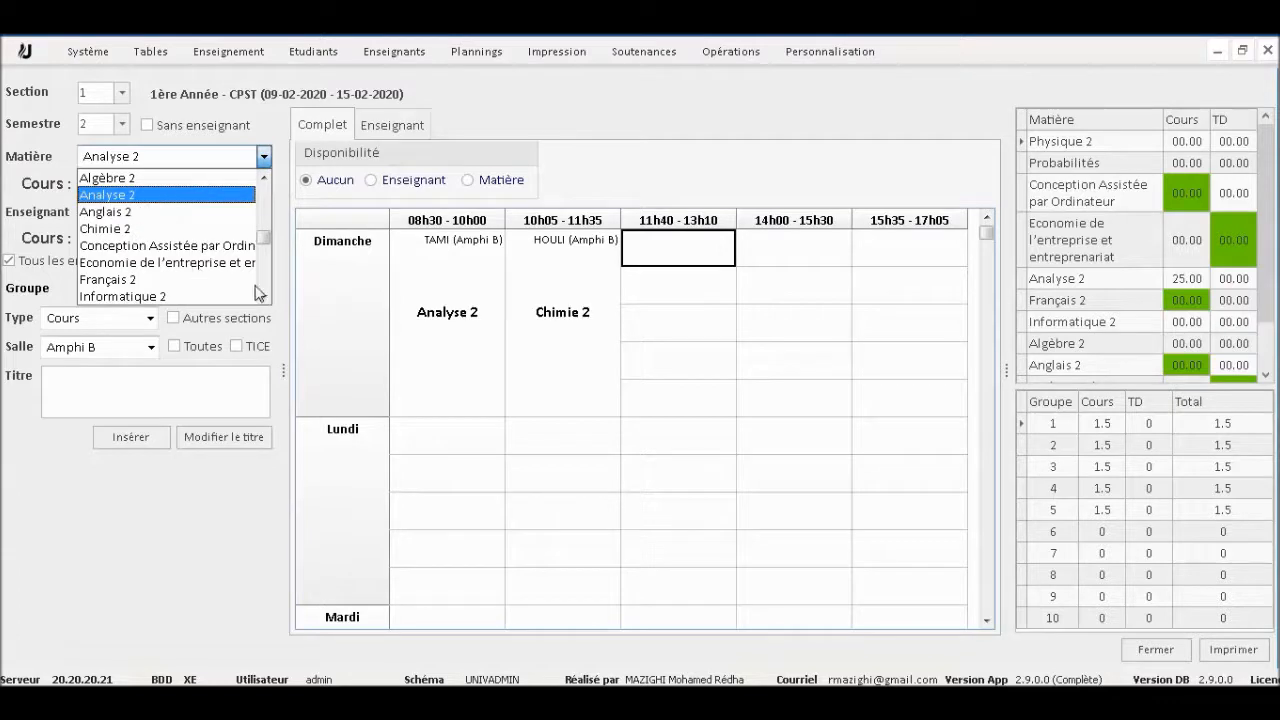
pyautogui.scroll(-1, 200, 260)
pyautogui.click(145, 281)
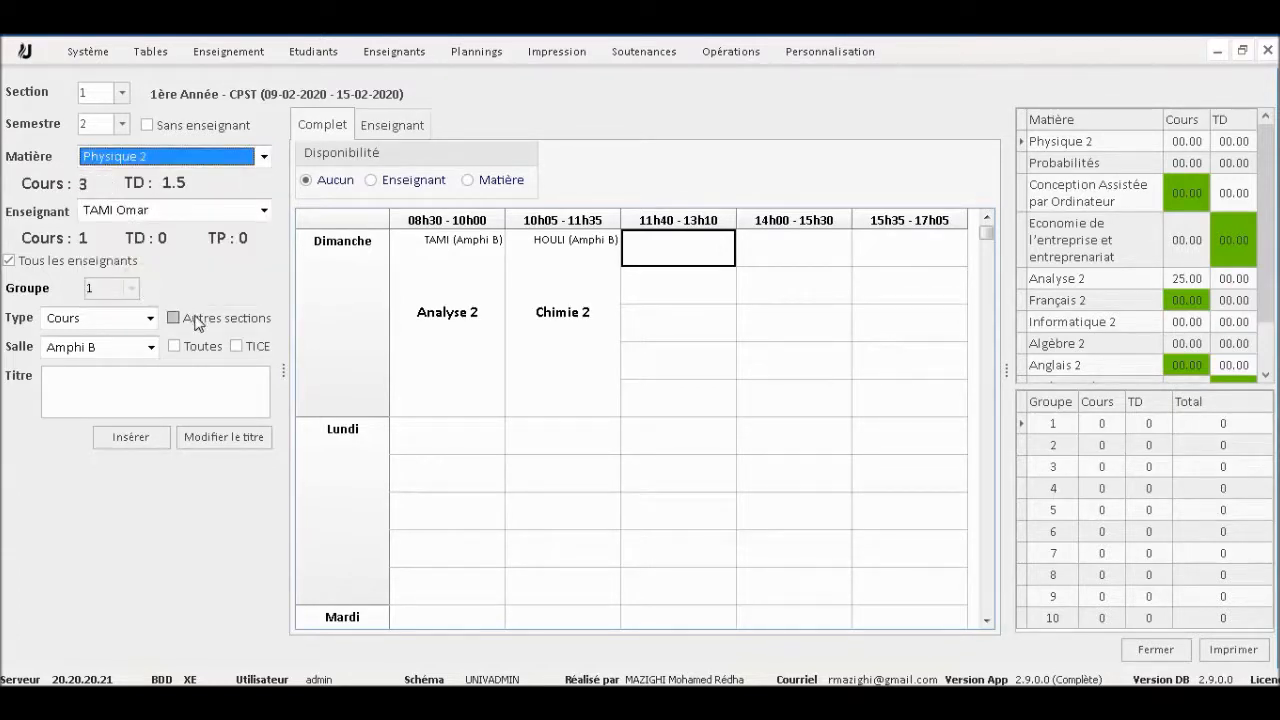
# Step: Assign the first teacher whose name starts with B and insert the Physique 2 Cours session in Amphi B
pyautogui.click(265, 211)
pyautogui.write('B')
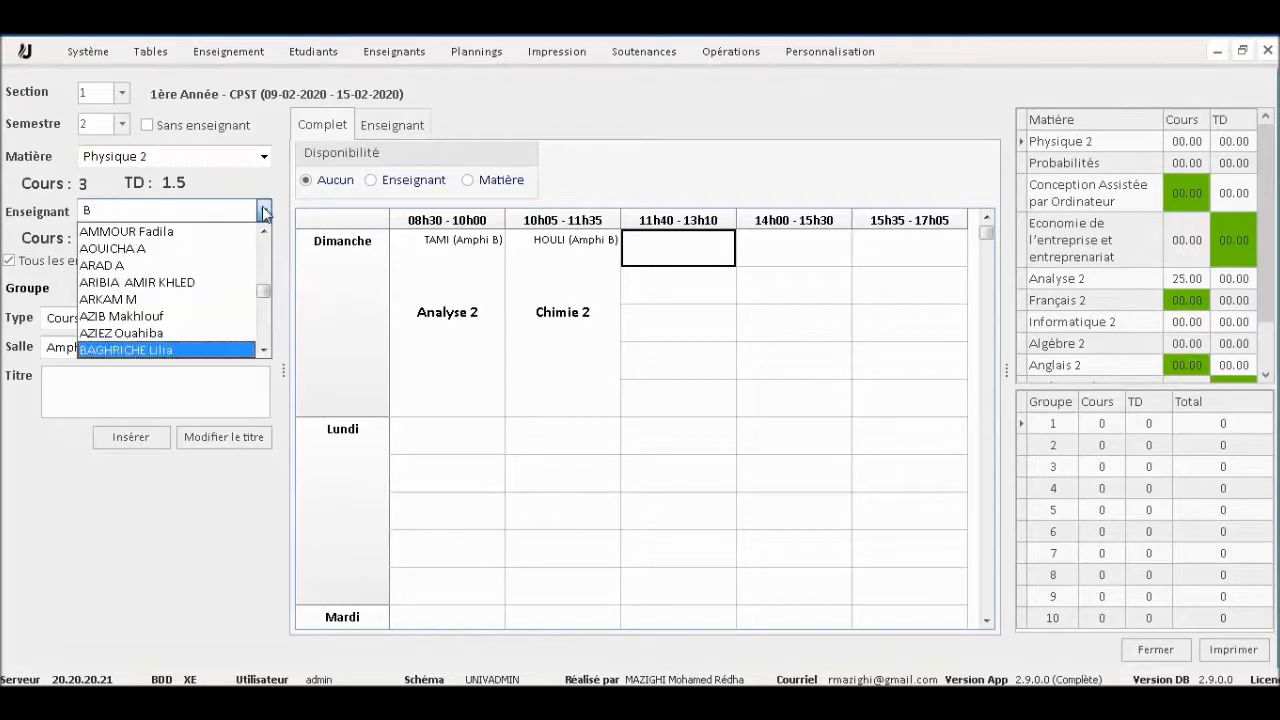
pyautogui.click(101, 350)
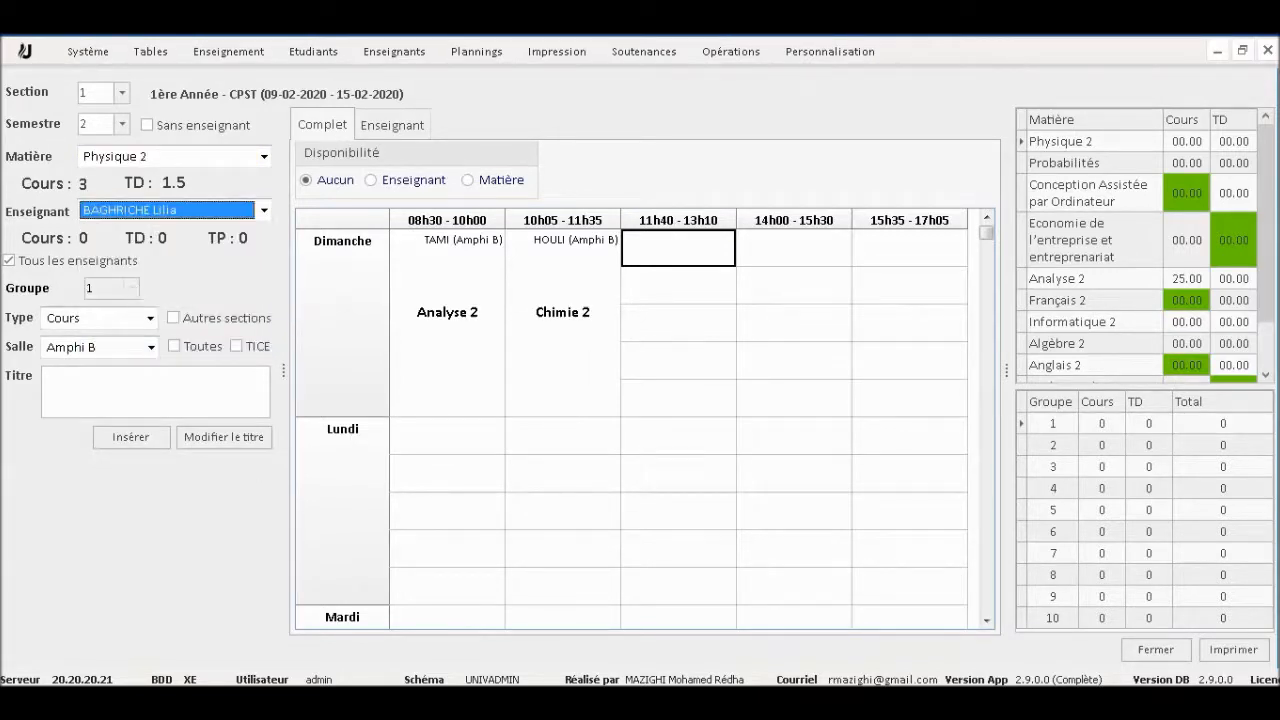
pyautogui.click(140, 439)
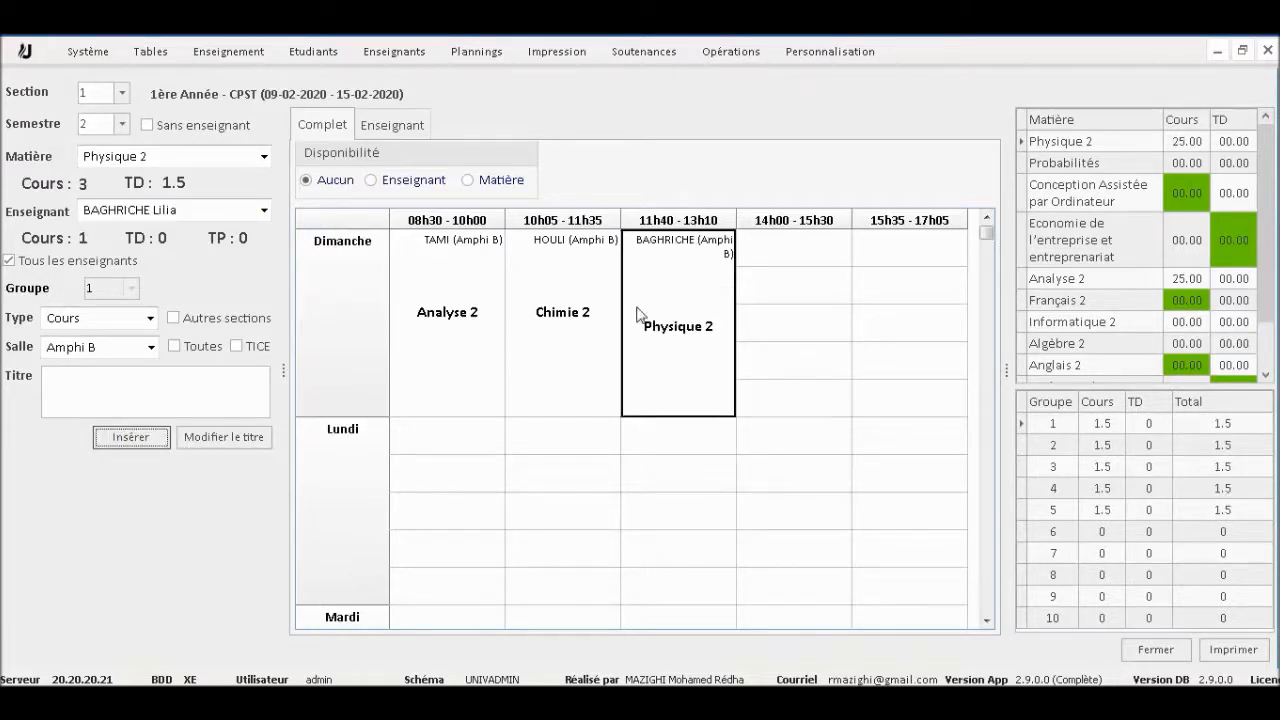
pyautogui.click(568, 312)
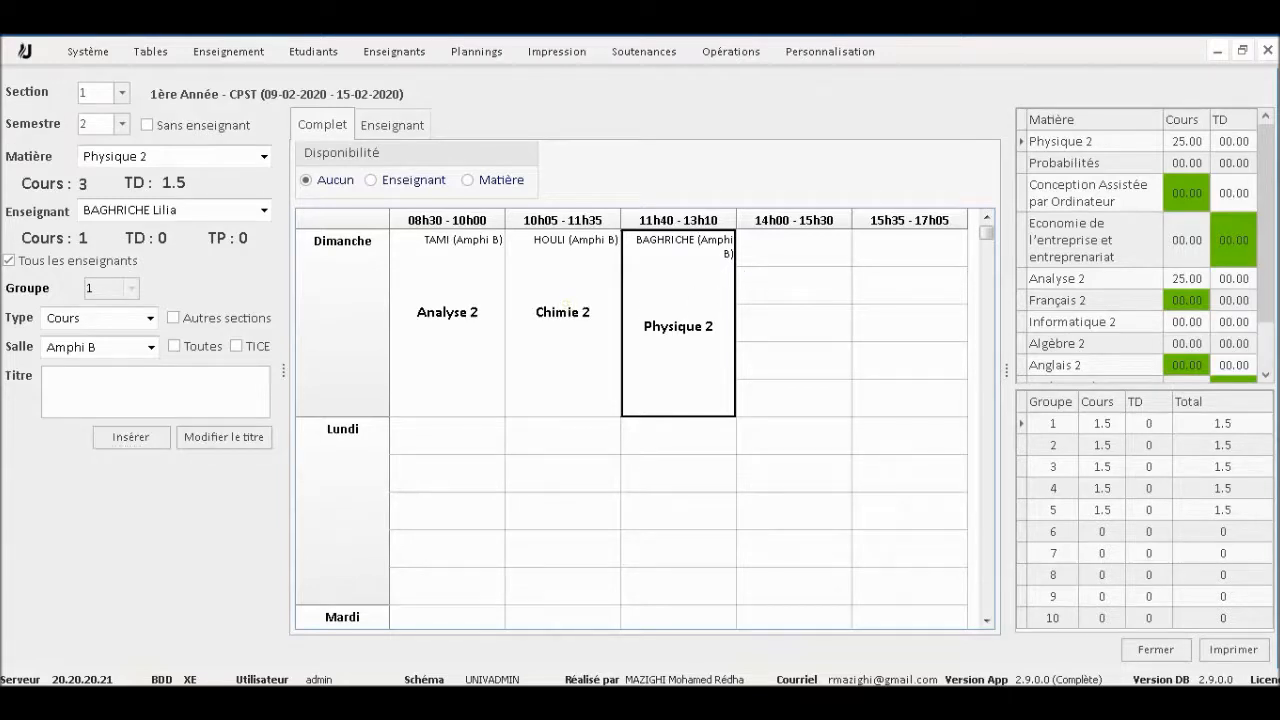
pyautogui.click(682, 310)
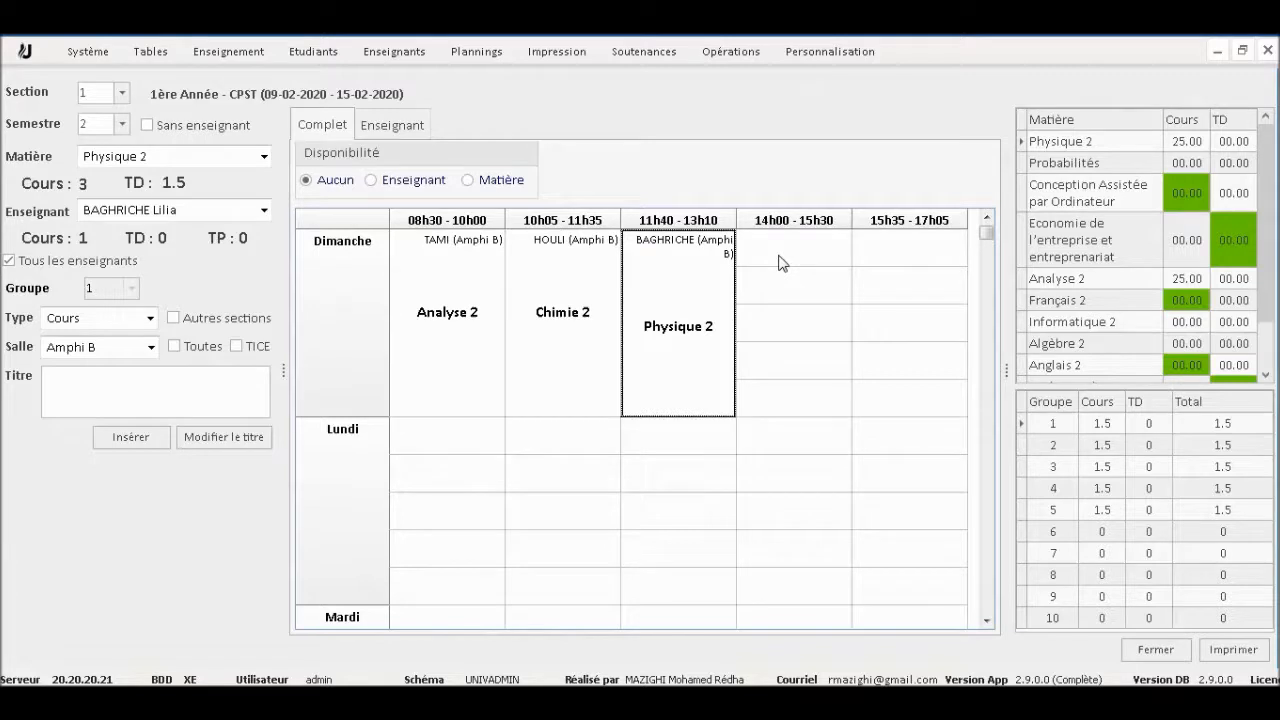
# Step: Select the first group's Dimanche 14h00 - 15h30 slot and choose Analyse 2 as the subject
pyautogui.click(786, 249)
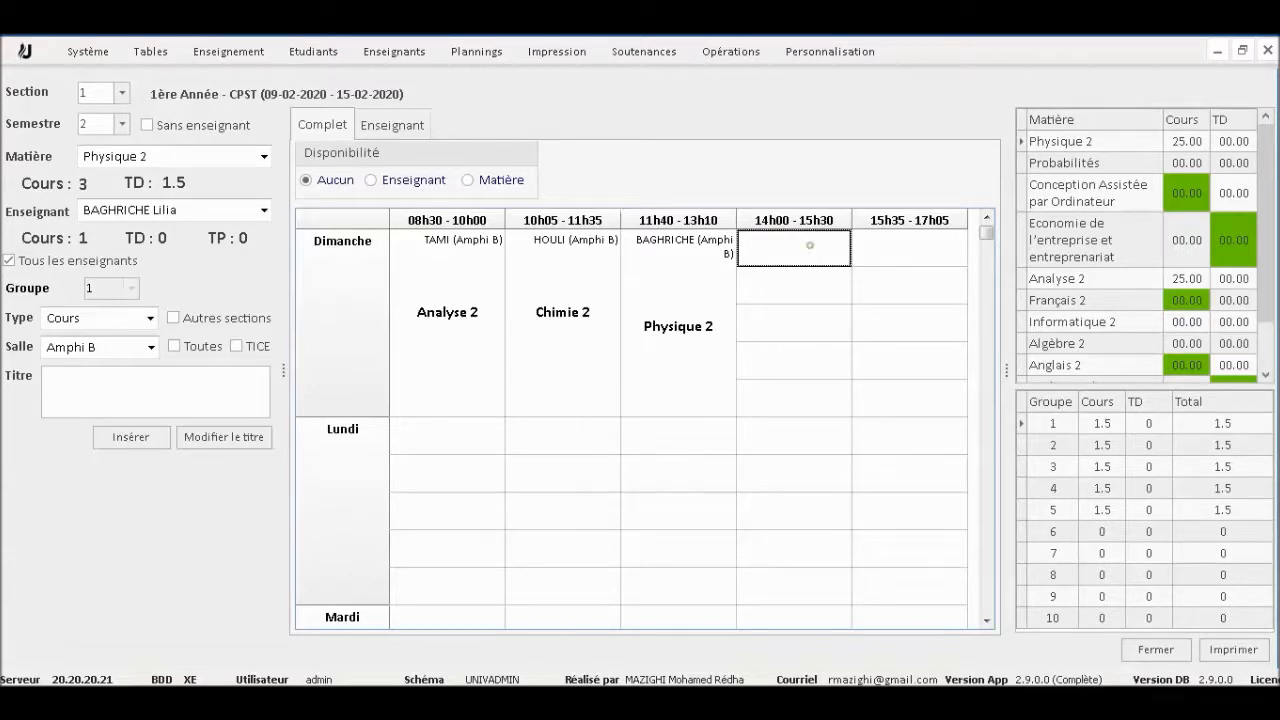
pyautogui.click(113, 158)
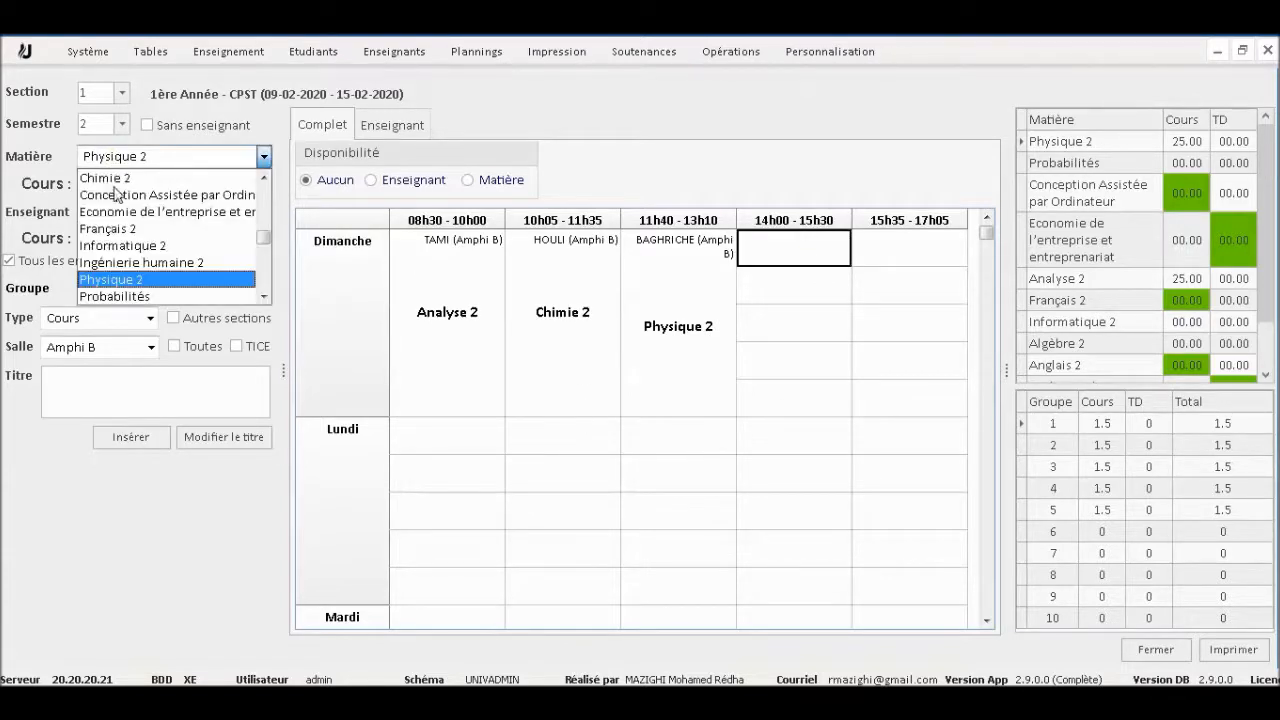
pyautogui.scroll(1, 116, 195)
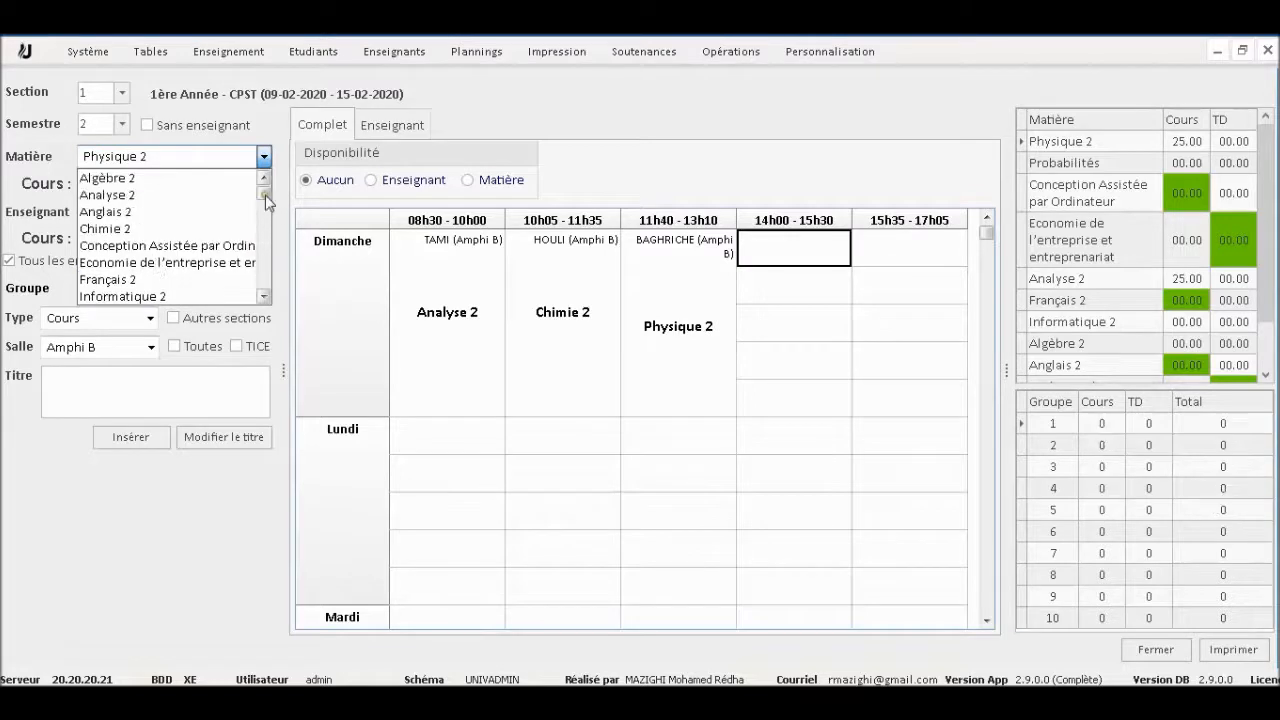
pyautogui.click(118, 195)
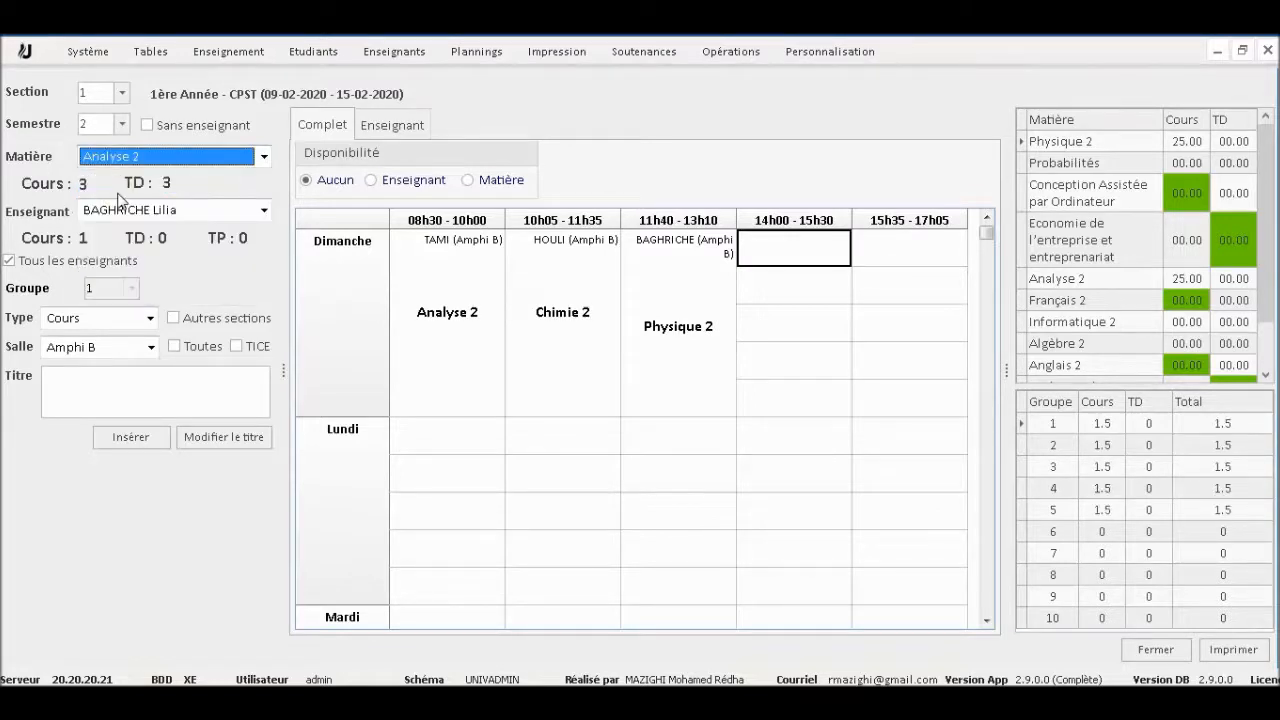
# Step: Assign the second teacher listed under M to the Analyse 2 session and set the session type to TD
pyautogui.click(214, 216)
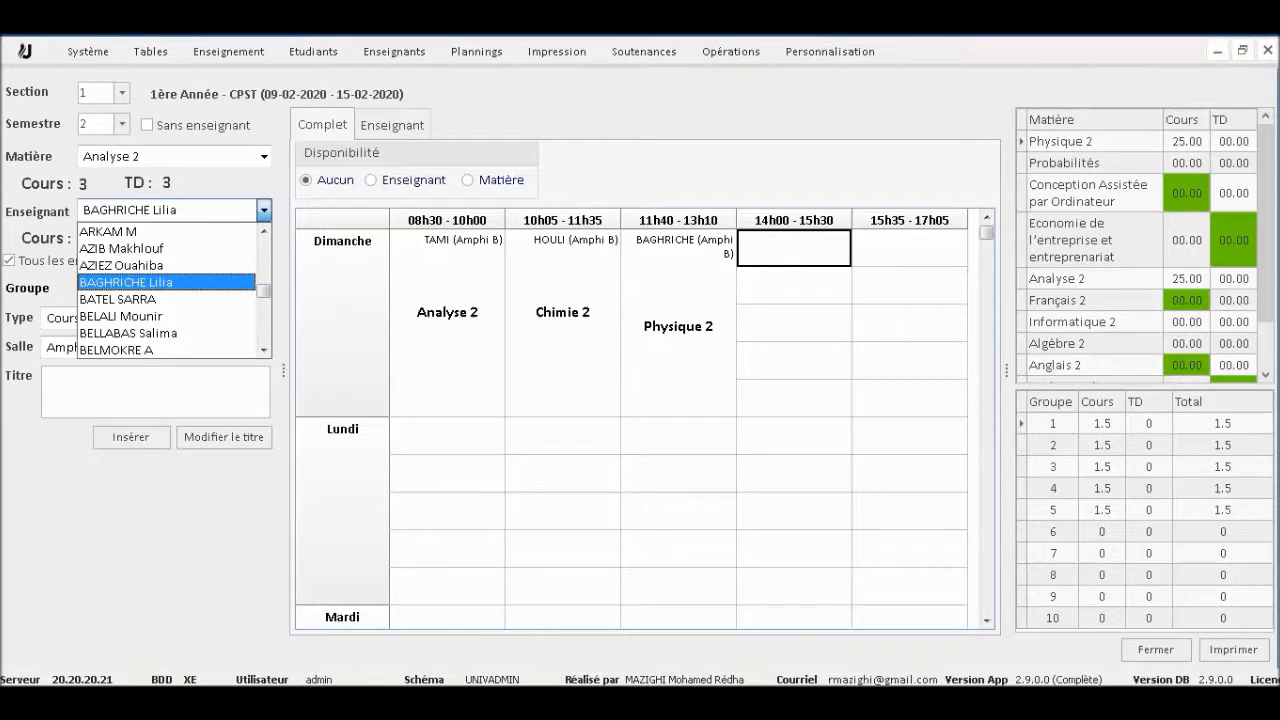
pyautogui.write('M')
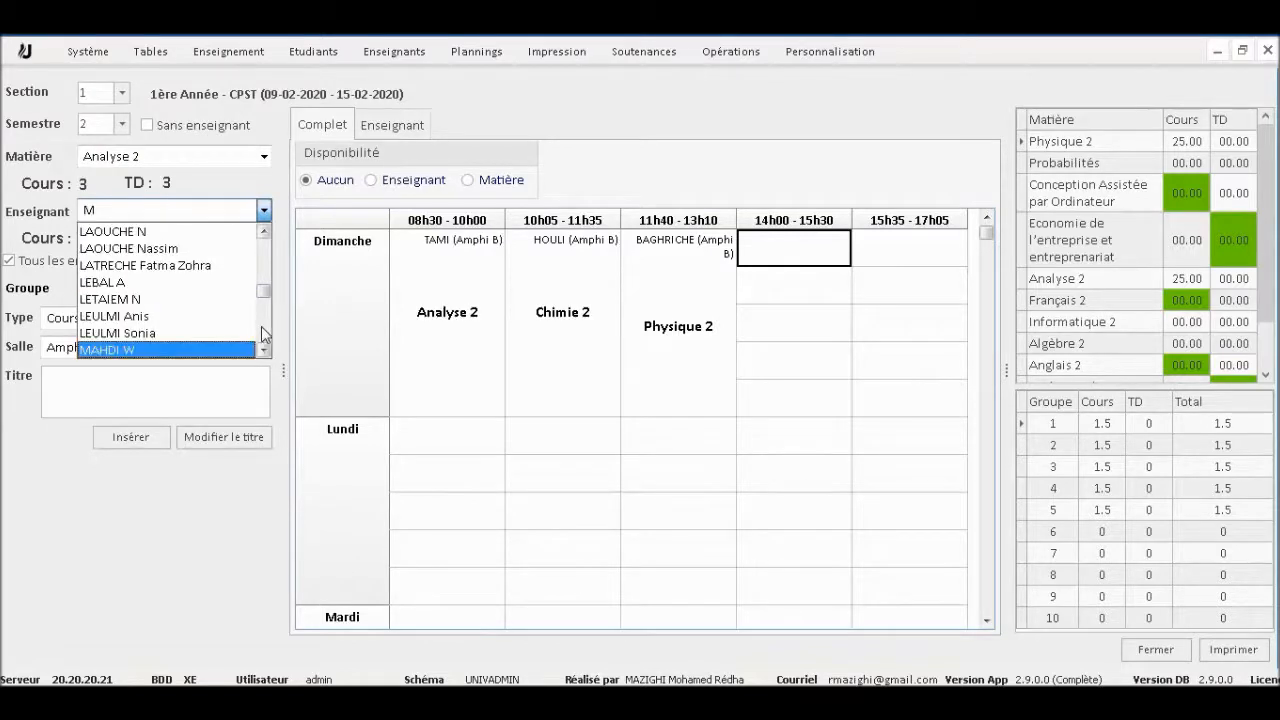
pyautogui.click(145, 250)
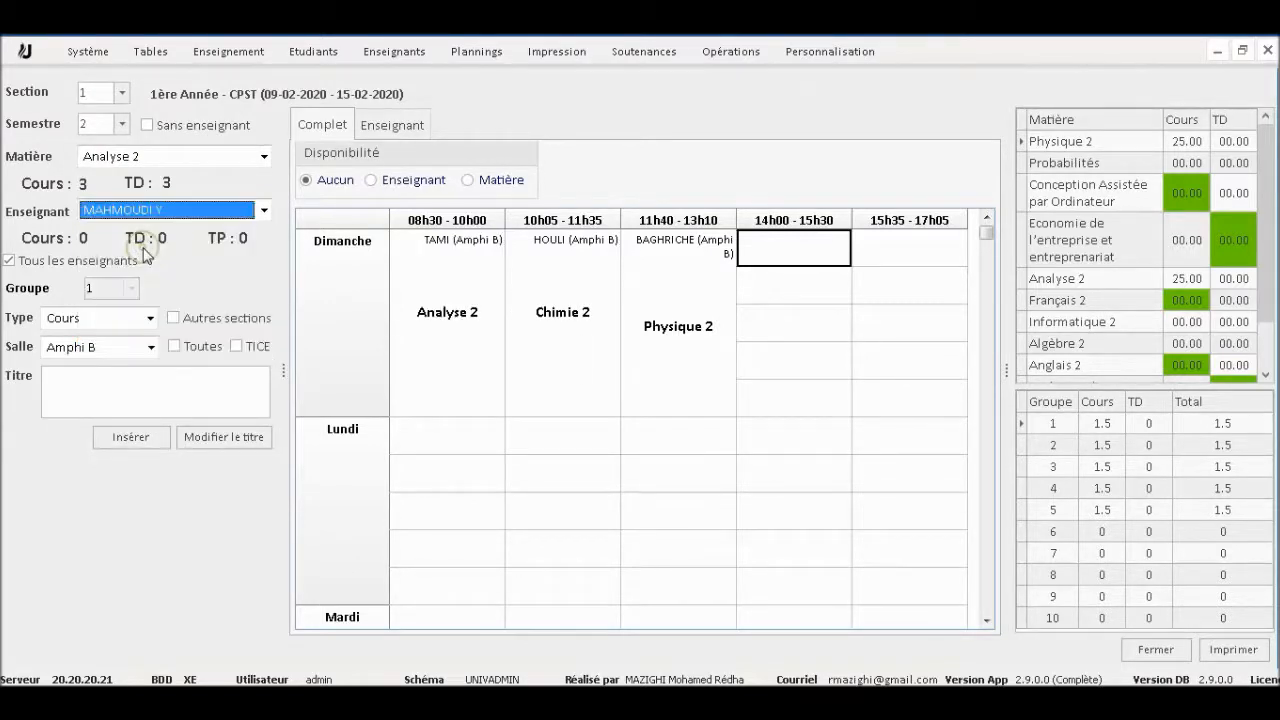
pyautogui.click(147, 317)
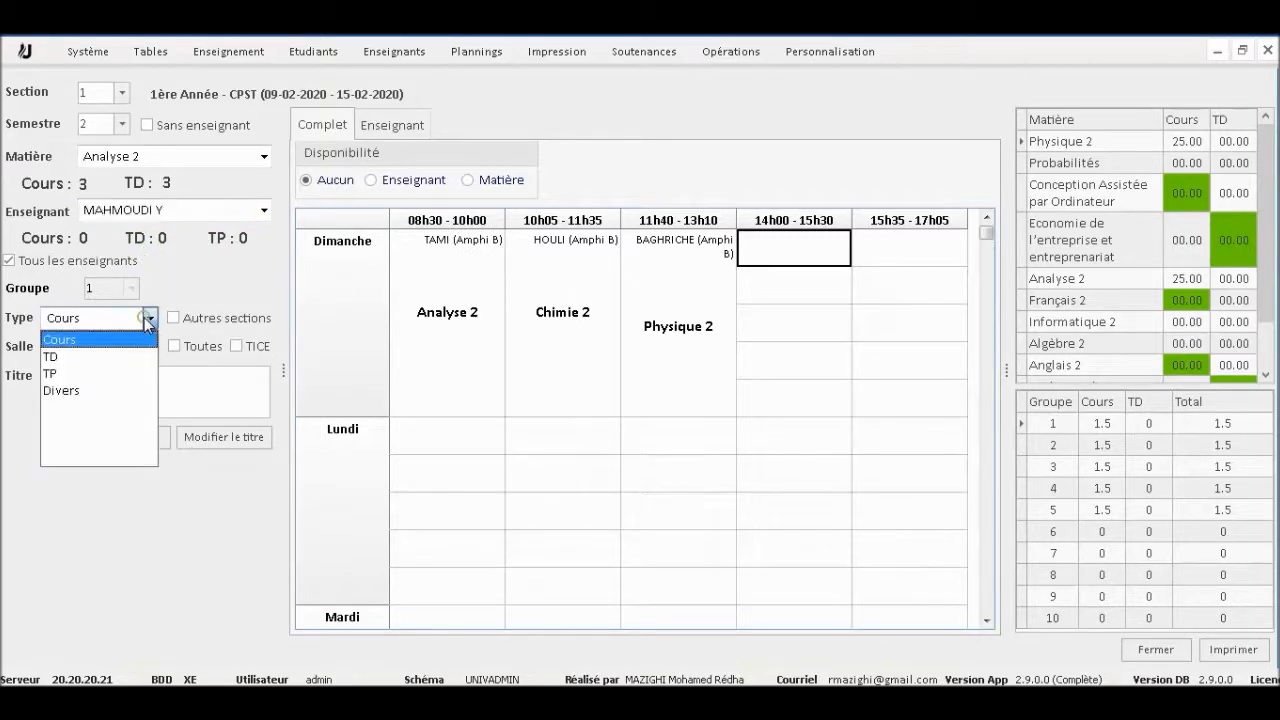
pyautogui.click(85, 357)
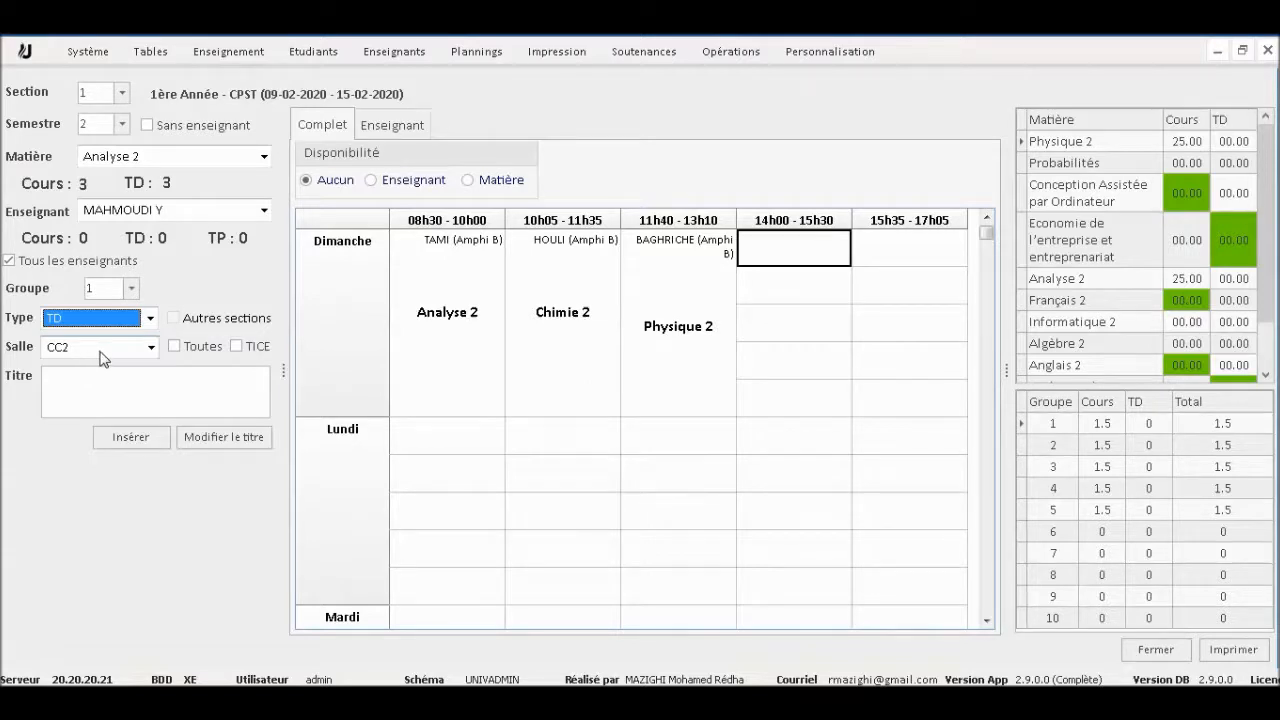
# Step: Set the room to Salle E01 and insert the Analyse 2 TD session for group 1
pyautogui.click(100, 357)
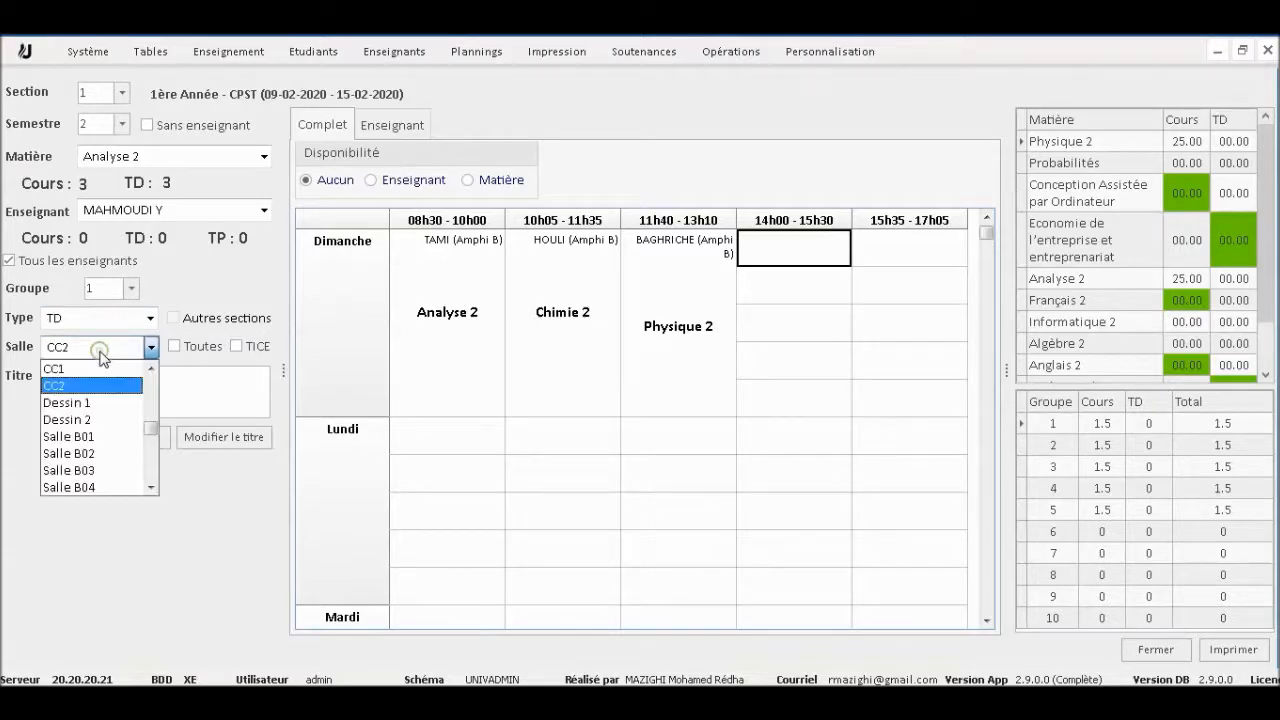
pyautogui.click(152, 431)
pyautogui.click(150, 410)
pyautogui.click(150, 404)
pyautogui.click(150, 408)
pyautogui.click(150, 408)
pyautogui.click(150, 404)
pyautogui.click(151, 400)
pyautogui.click(151, 466)
pyautogui.click(151, 466)
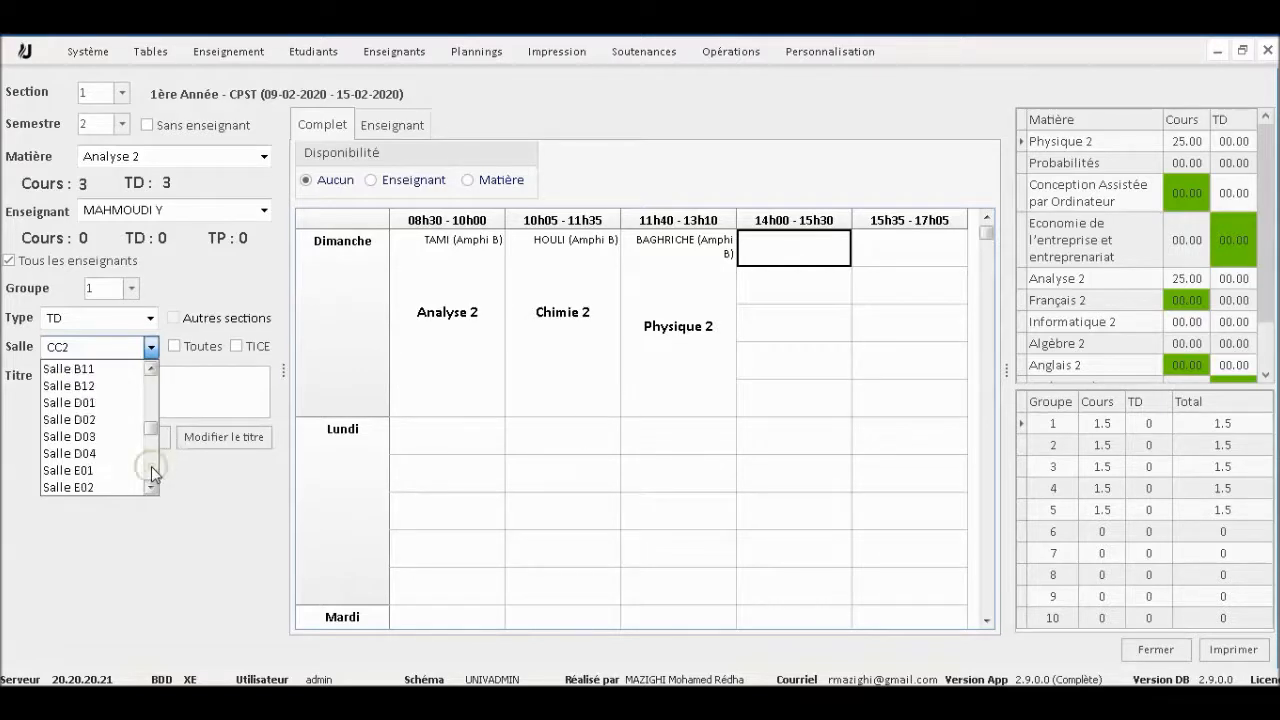
pyautogui.click(88, 472)
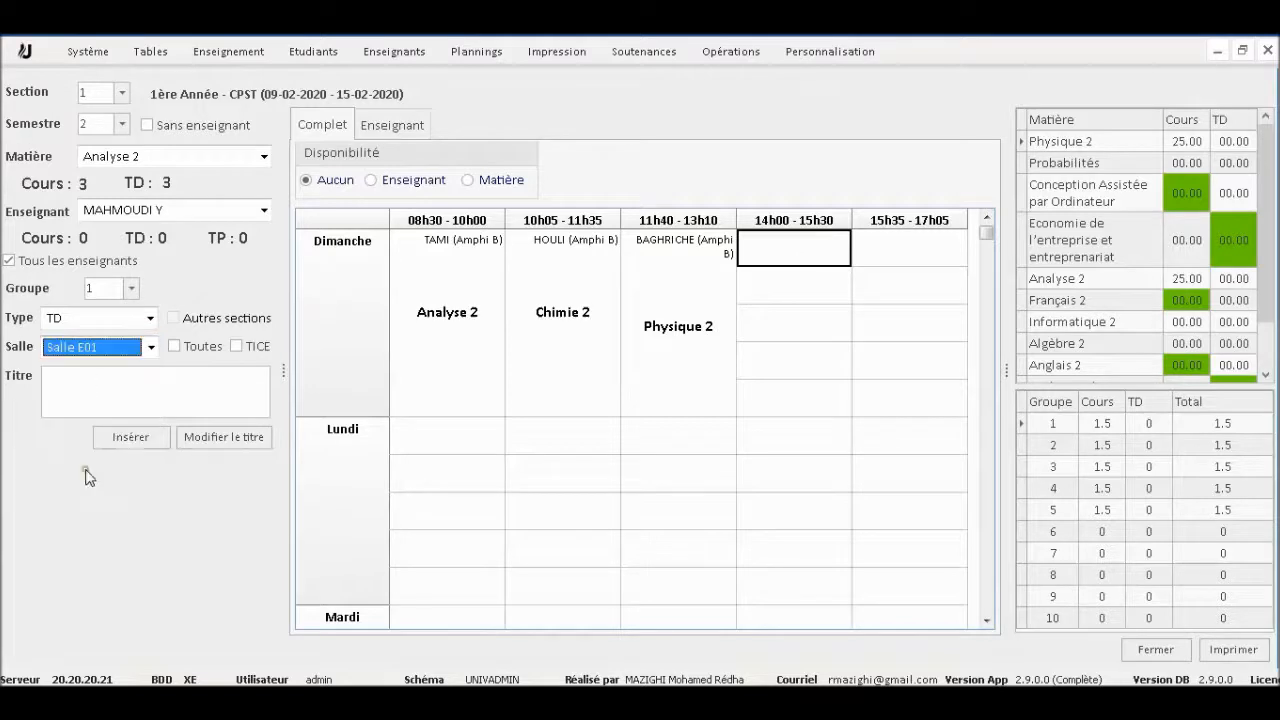
pyautogui.click(129, 438)
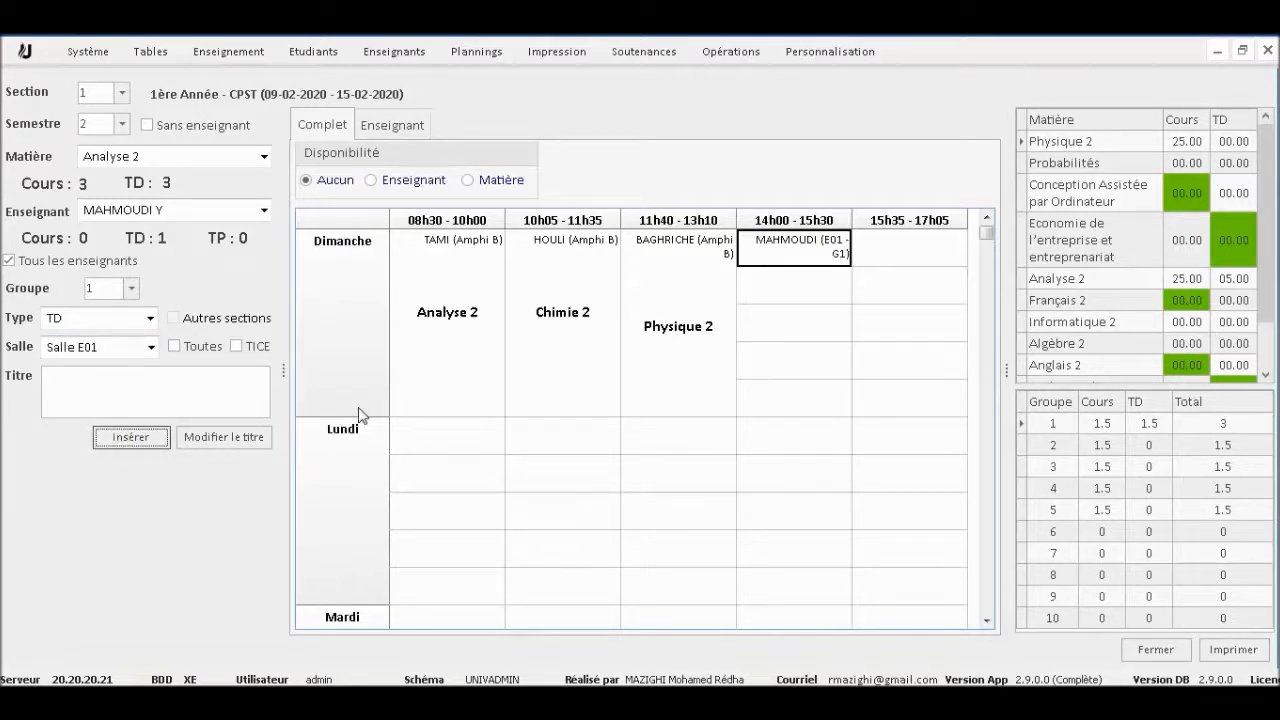
# Step: Select group 2's Dimanche 14h00 - 15h30 slot and choose Probabilités as the subject
pyautogui.click(780, 287)
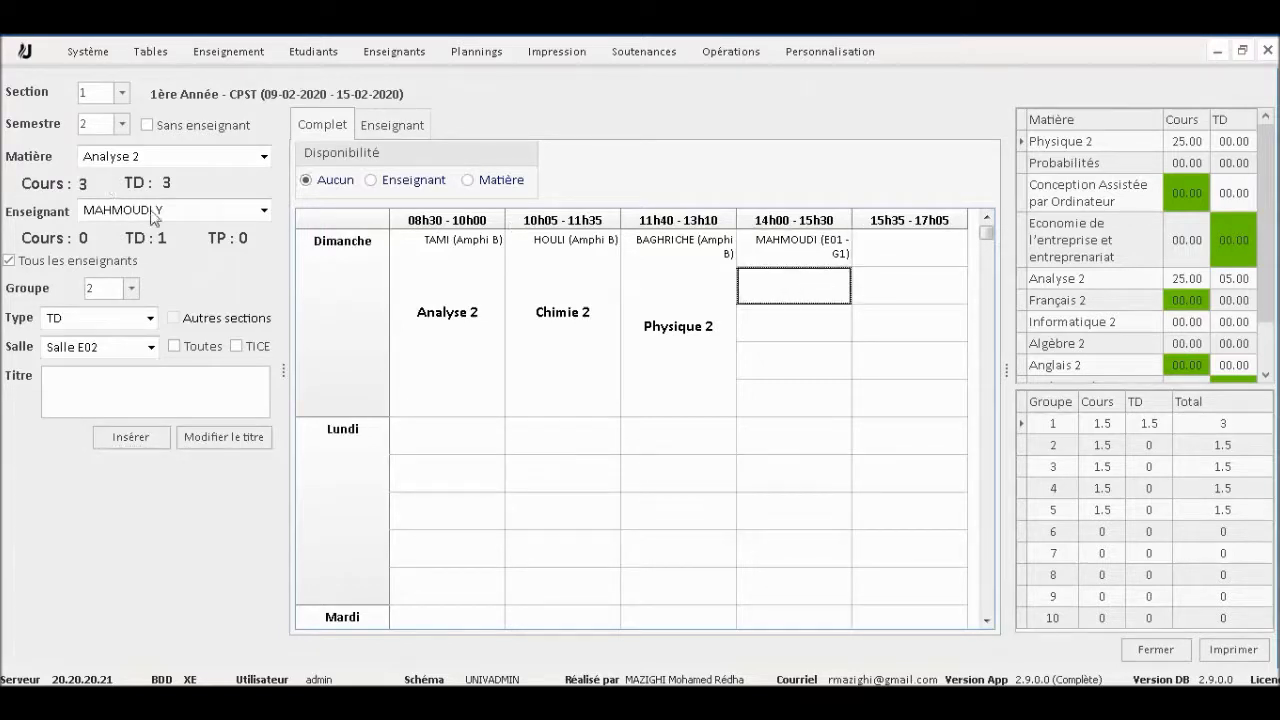
pyautogui.click(263, 157)
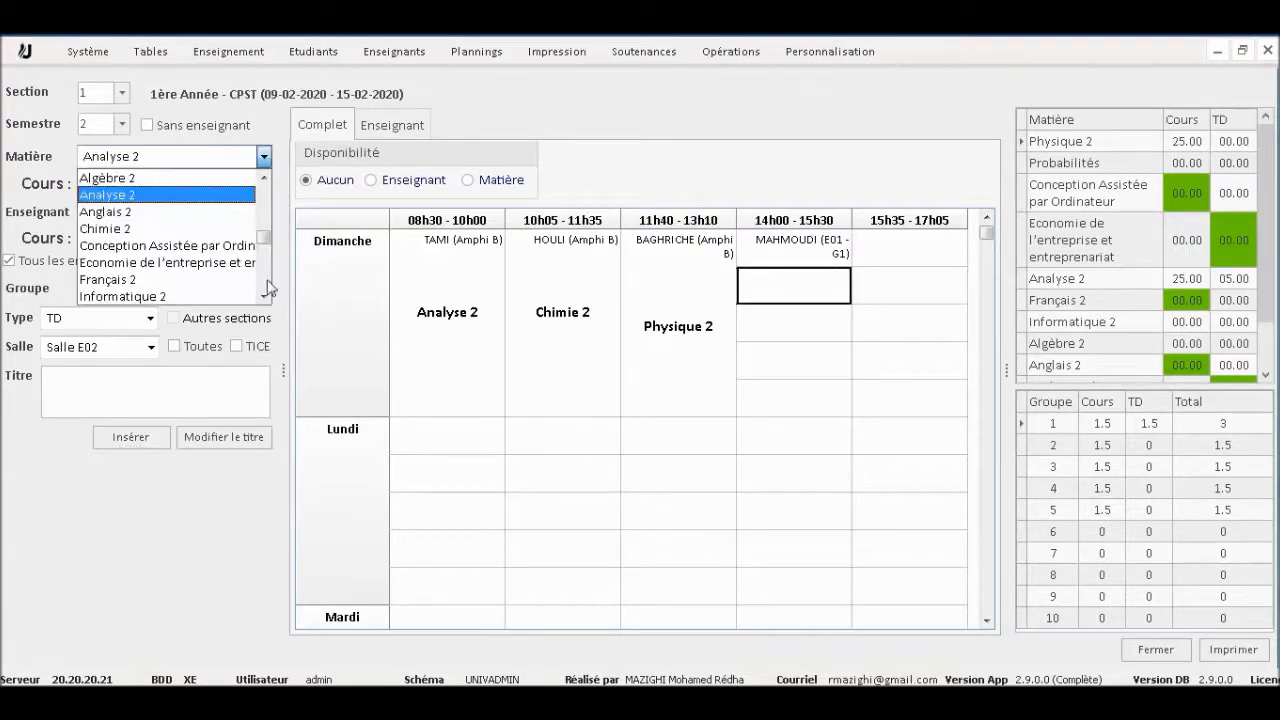
pyautogui.scroll(-1, 267, 288)
pyautogui.click(133, 296)
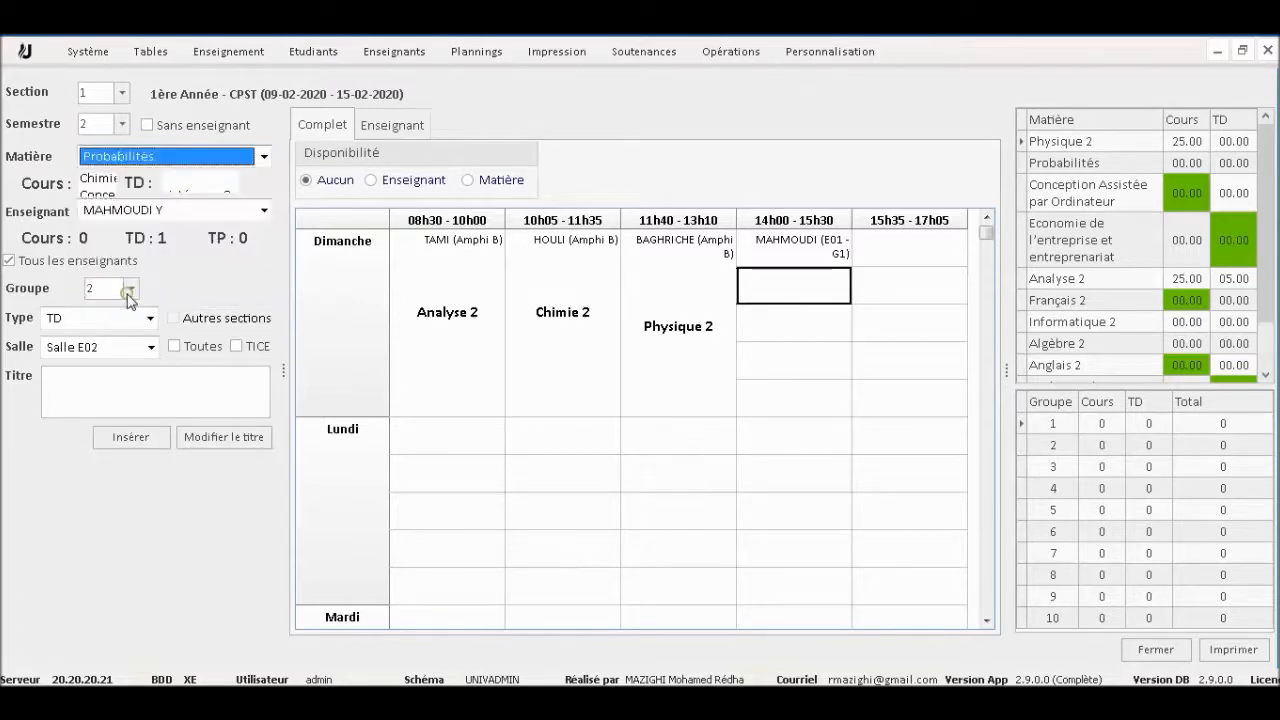
# Step: Assign the teacher whose name starts with FR, choose Salle E02, and insert the Probabilités TD session for group 2
pyautogui.click(266, 213)
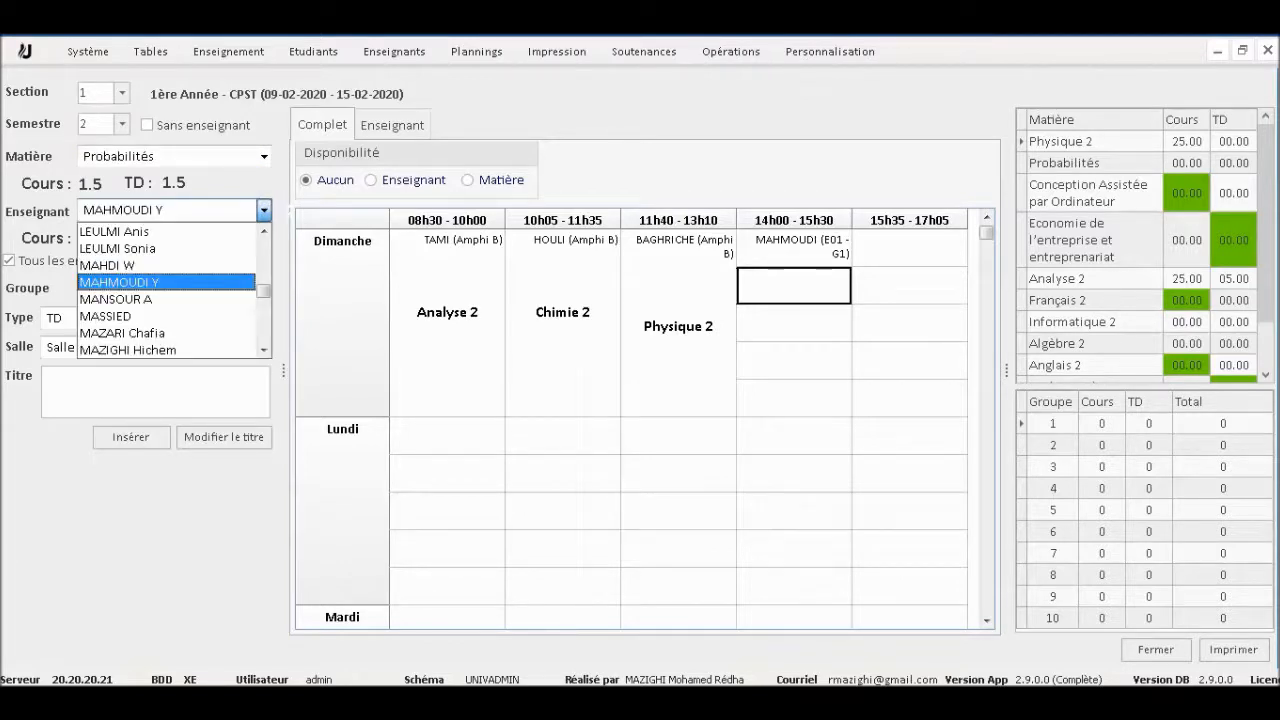
pyautogui.write('FR')
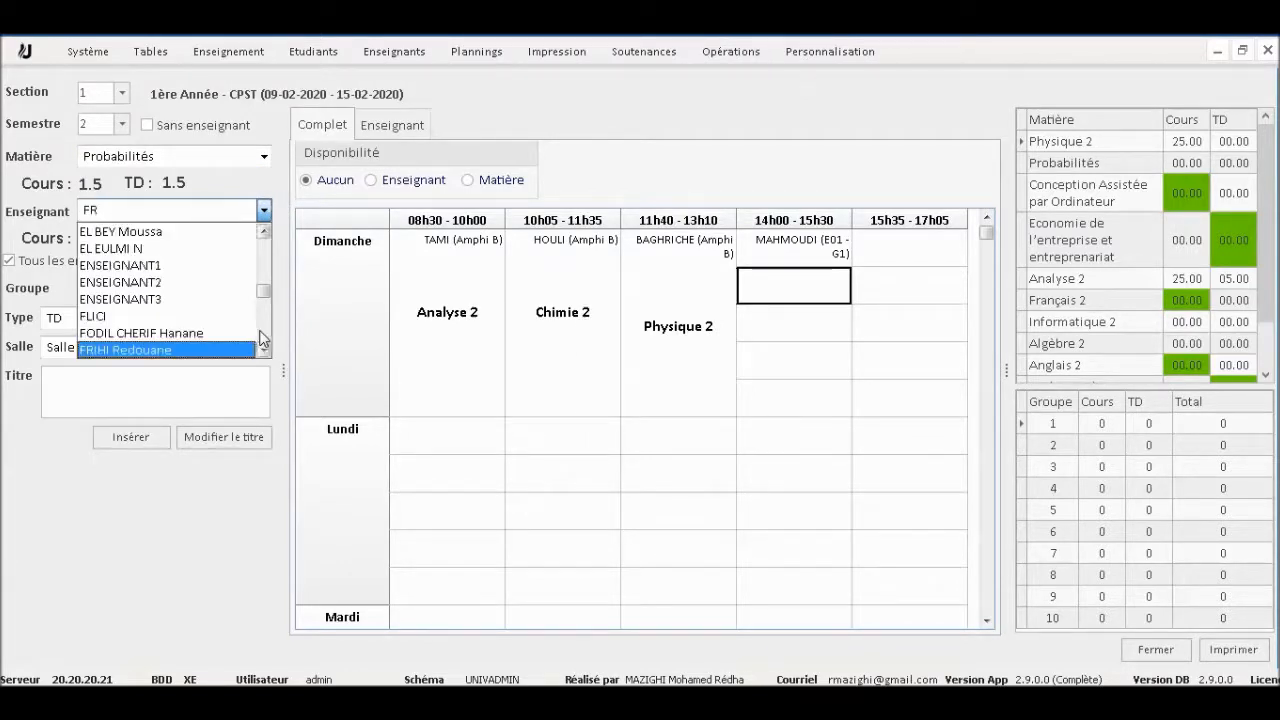
pyautogui.click(169, 347)
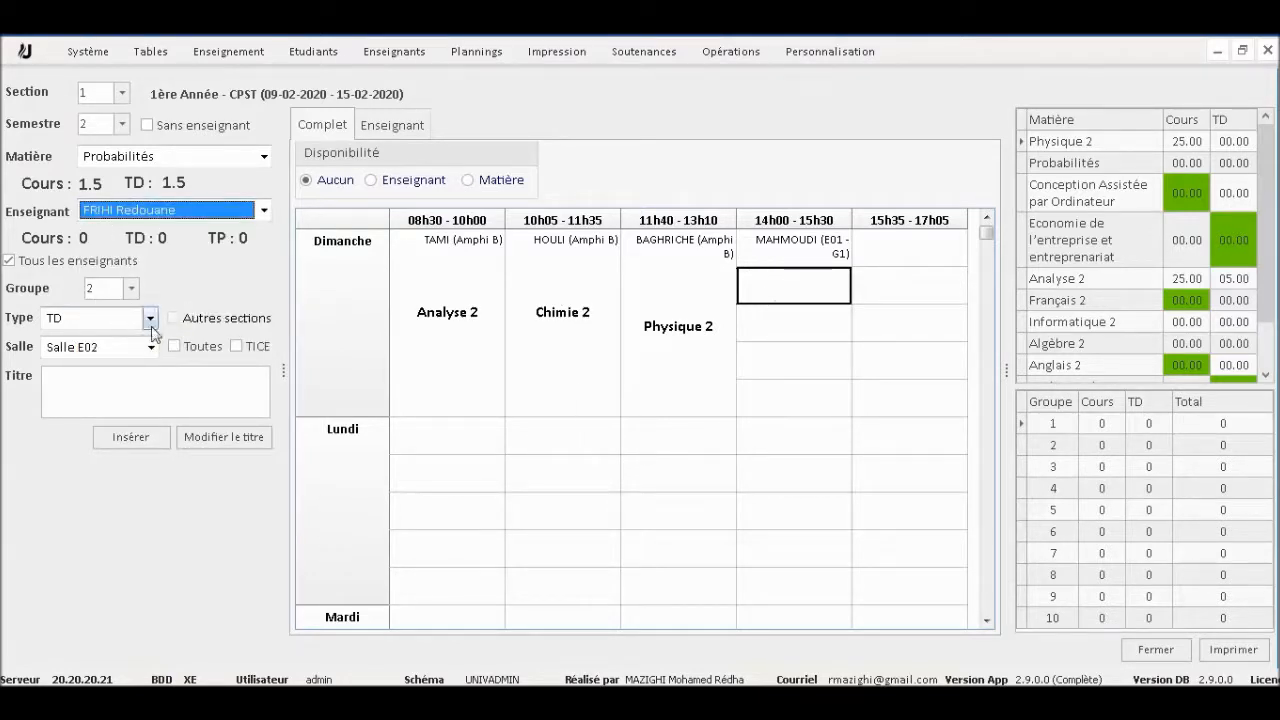
pyautogui.click(151, 347)
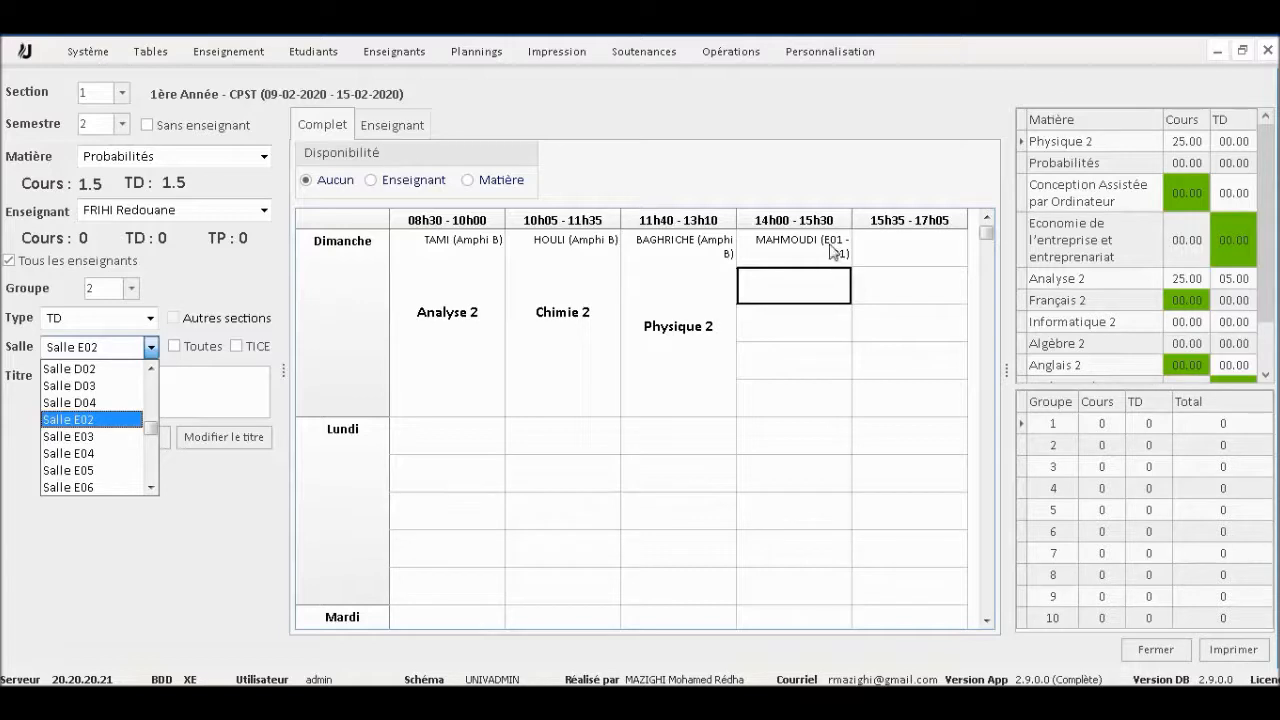
pyautogui.click(100, 420)
pyautogui.click(150, 442)
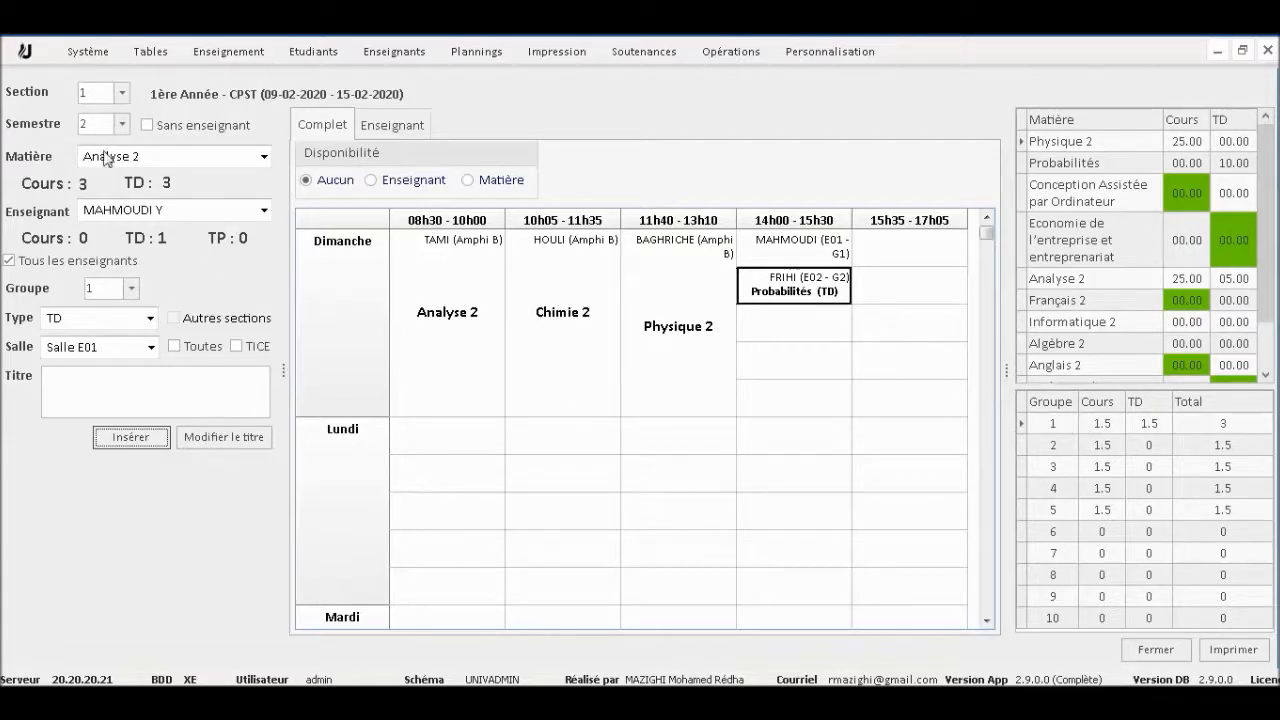
# Step: Insert a Probabilités TD session for group 1 on Dimanche 15h35 - 17h05 in Salle E01
pyautogui.click(803, 292)
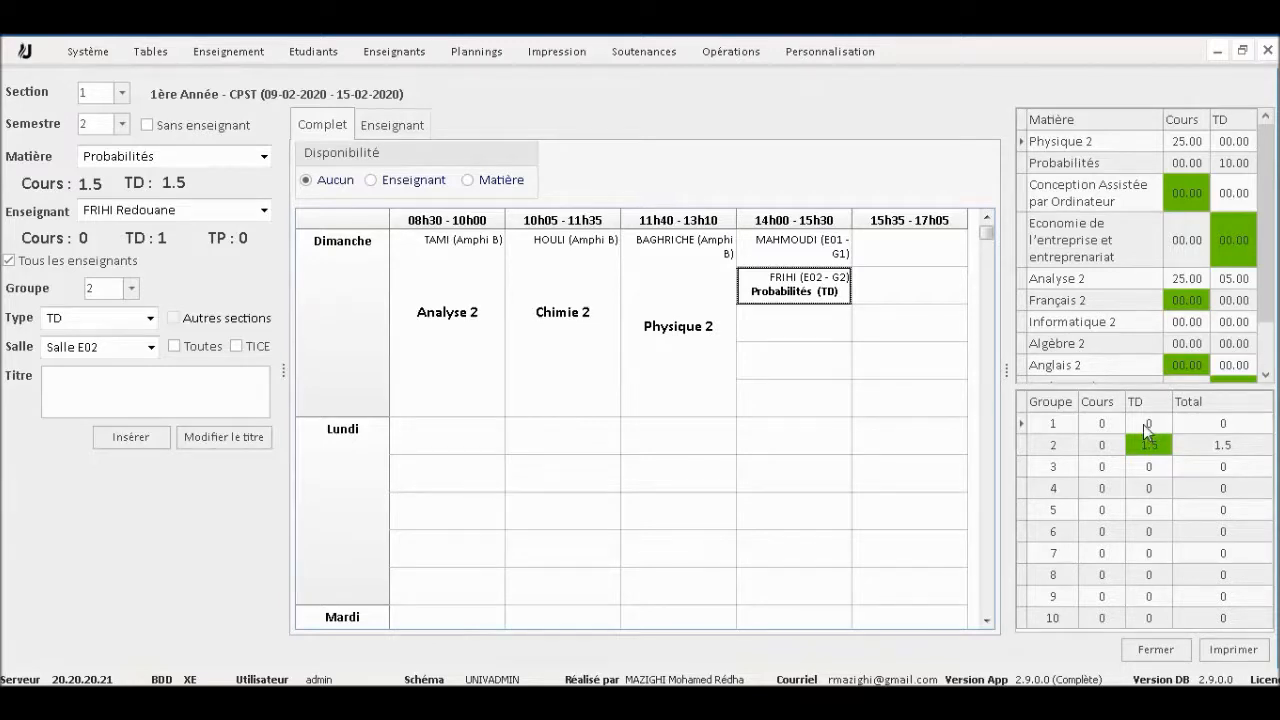
pyautogui.click(900, 248)
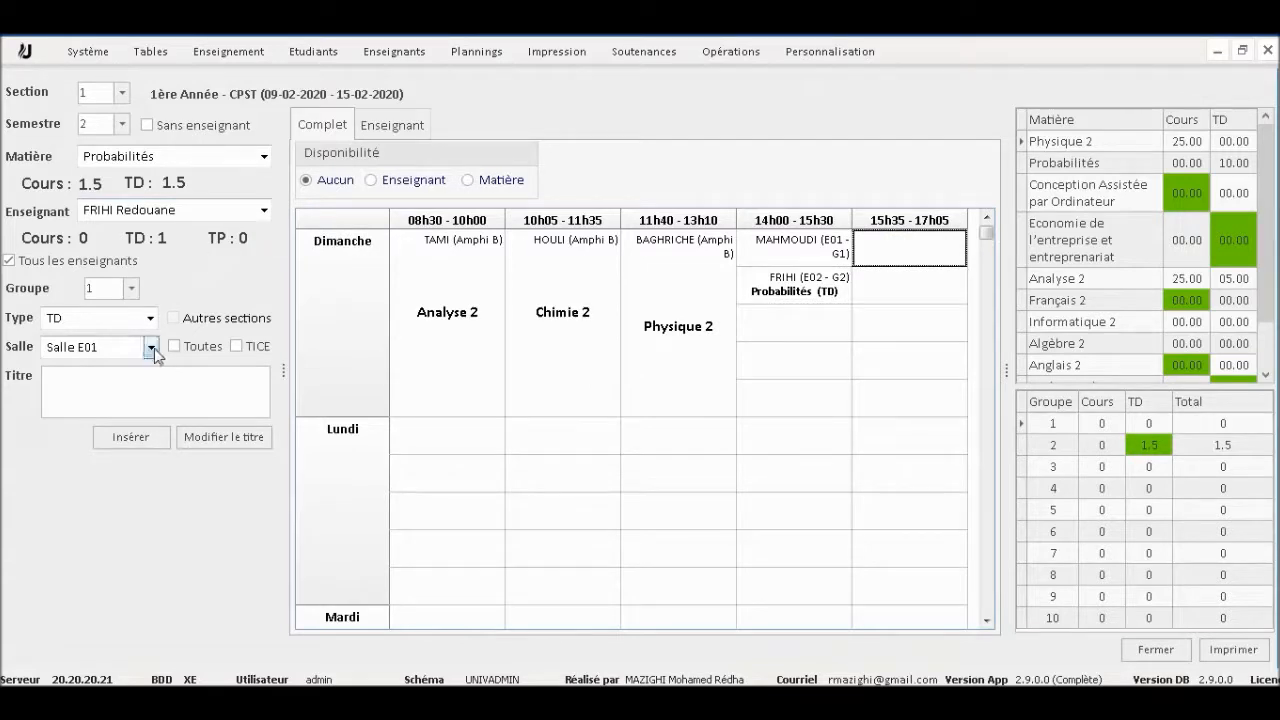
pyautogui.click(131, 437)
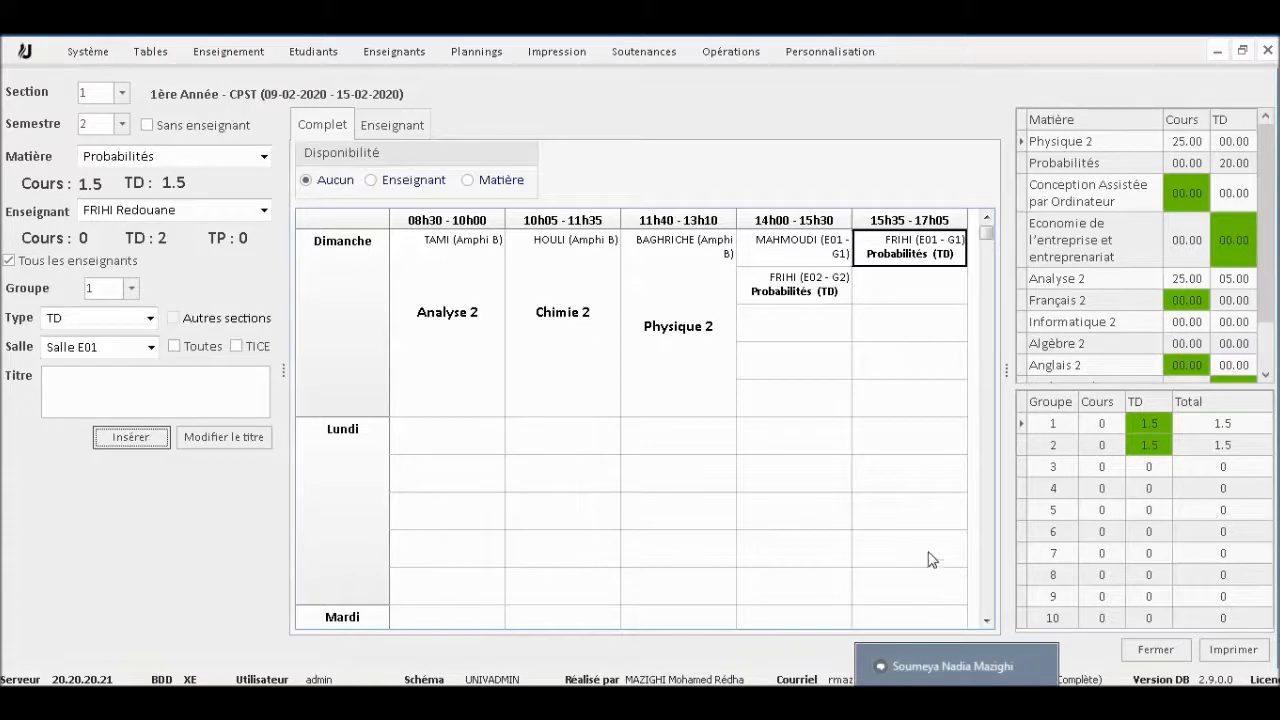
# Step: Insert a Probabilités Cours session on Jeudi 10h05 - 11h35 in Amphi B
pyautogui.scroll(-5, 985, 556)
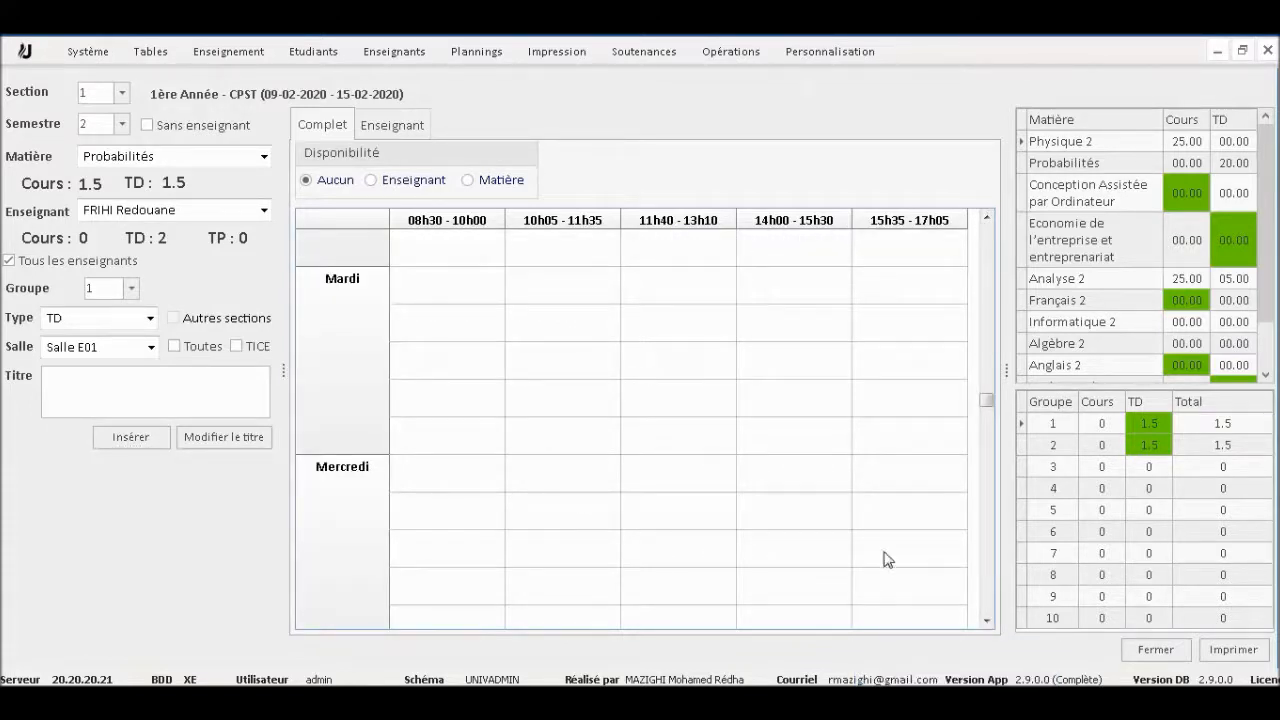
pyautogui.click(1009, 538)
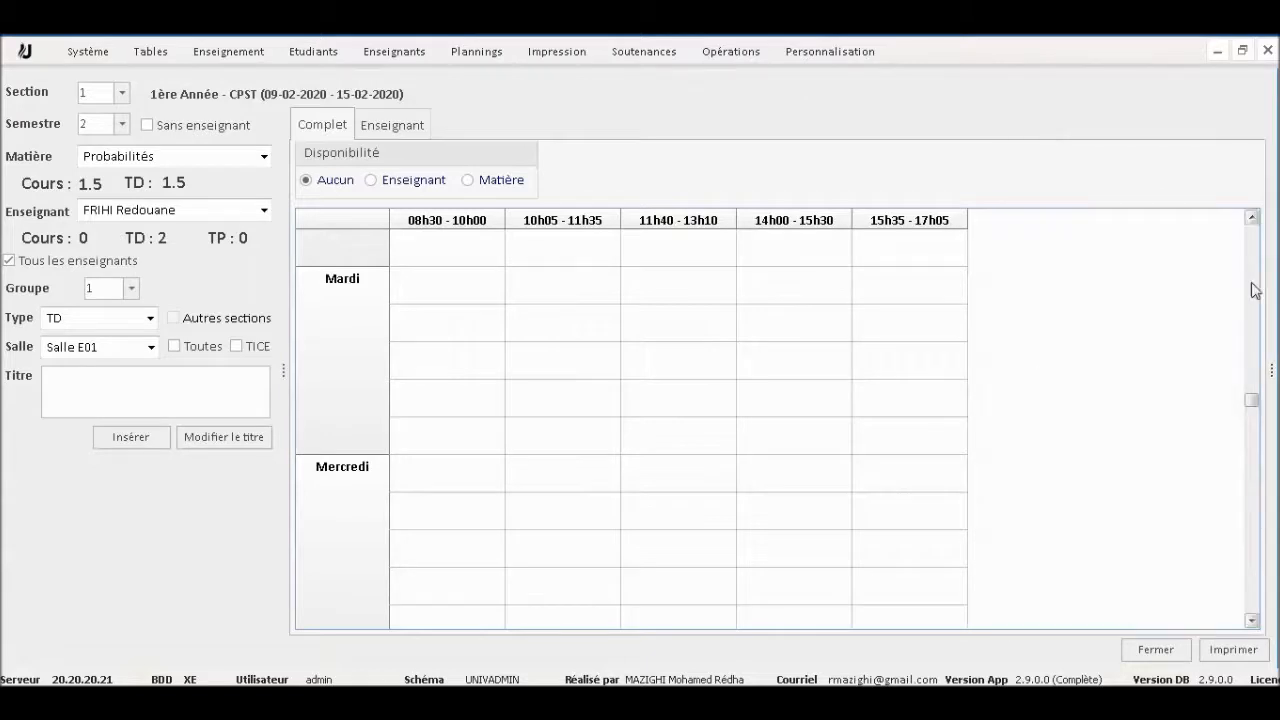
pyautogui.click(1273, 370)
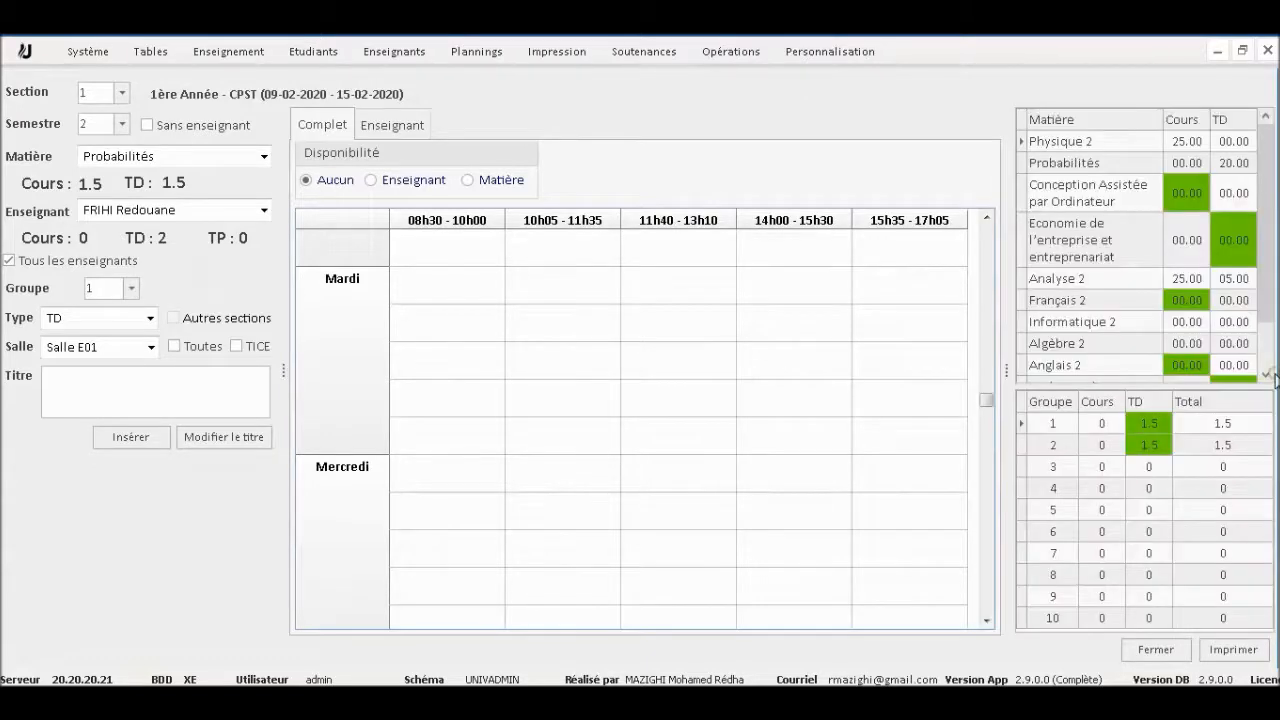
pyautogui.click(986, 460)
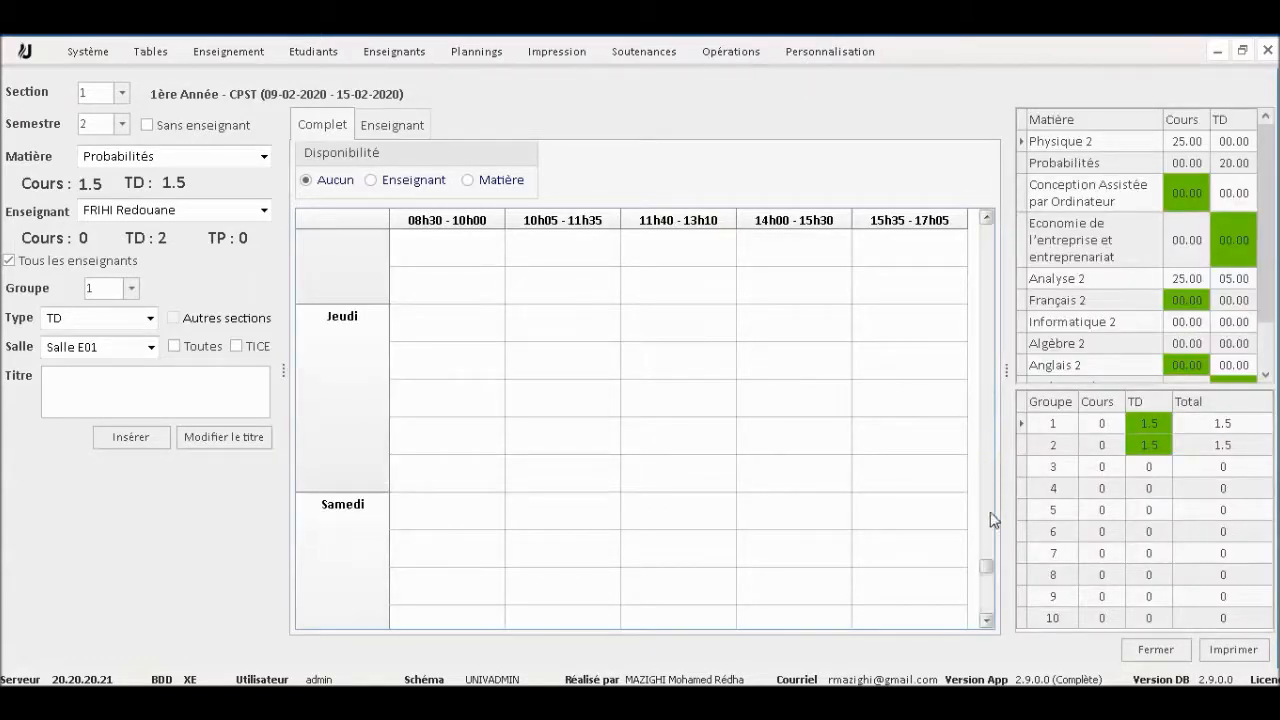
pyautogui.click(556, 330)
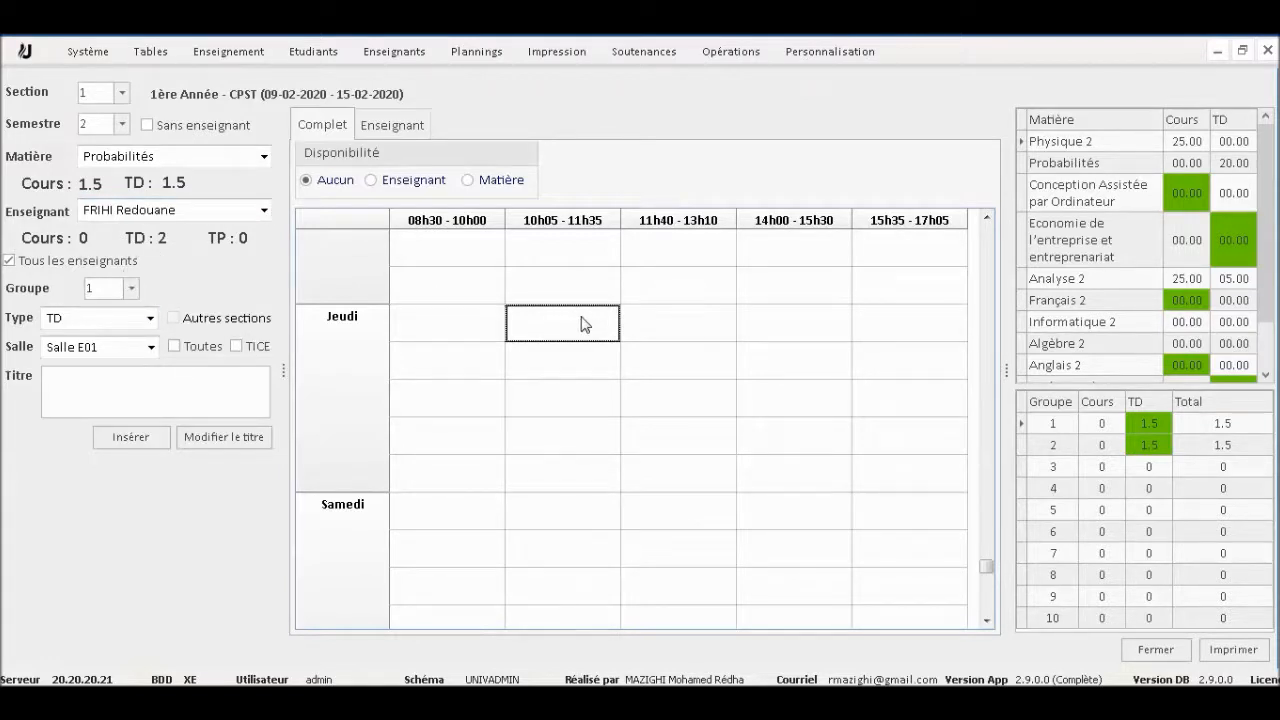
pyautogui.click(150, 318)
pyautogui.click(78, 340)
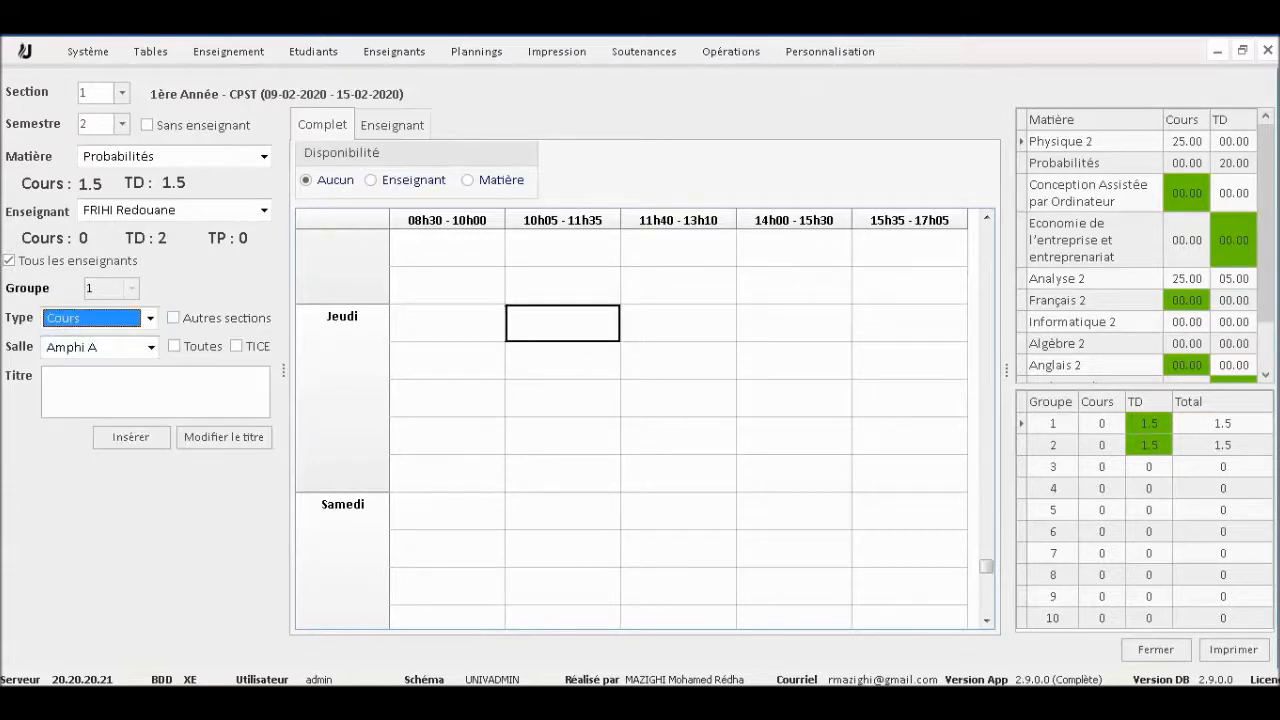
pyautogui.click(151, 347)
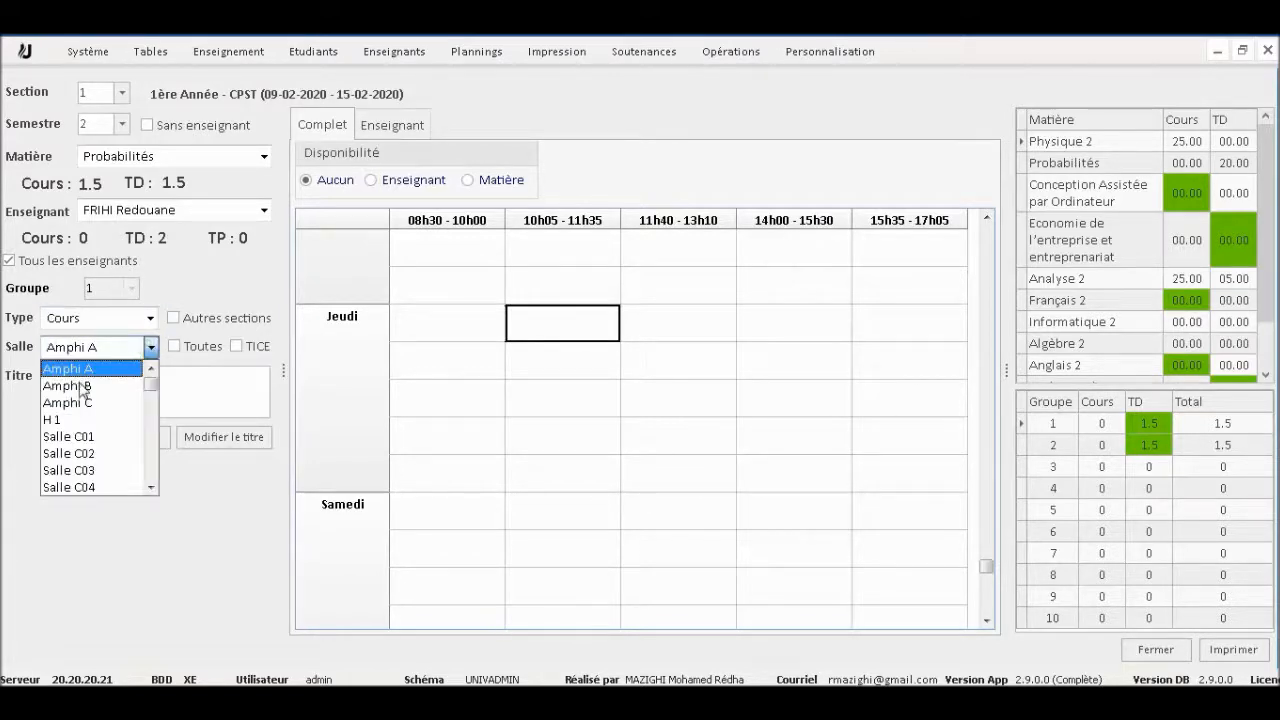
pyautogui.click(80, 386)
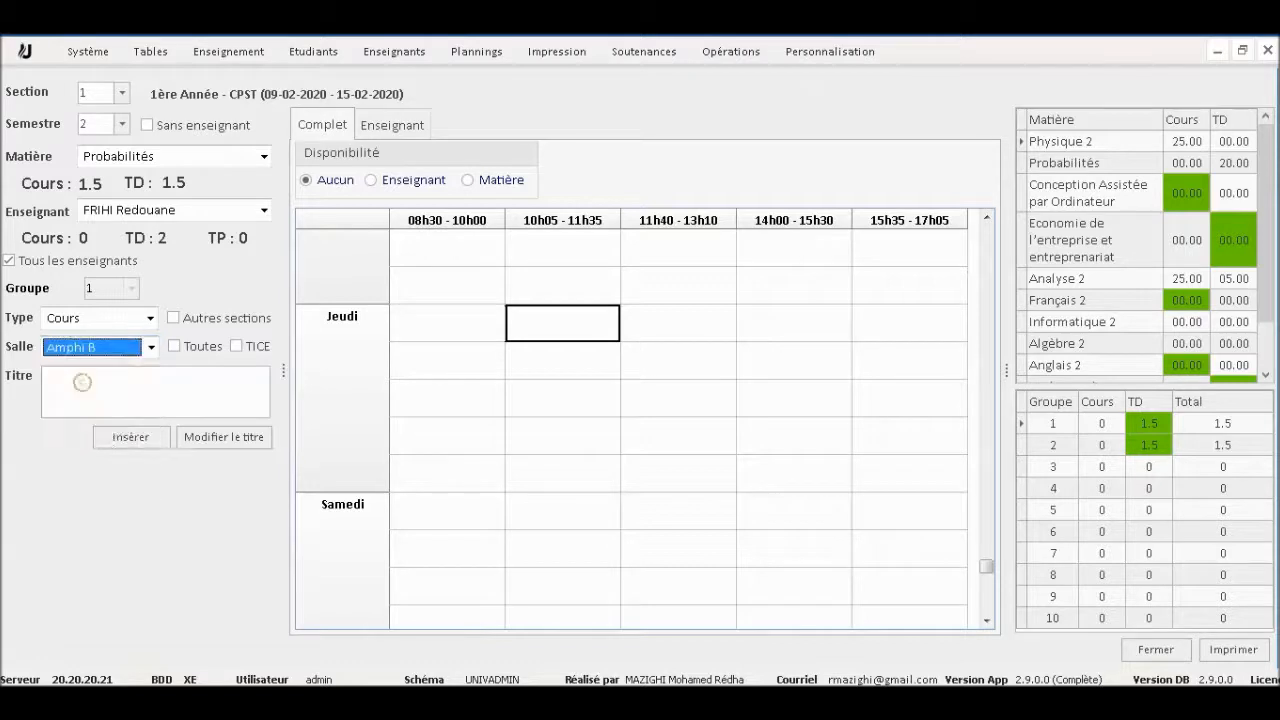
pyautogui.click(136, 440)
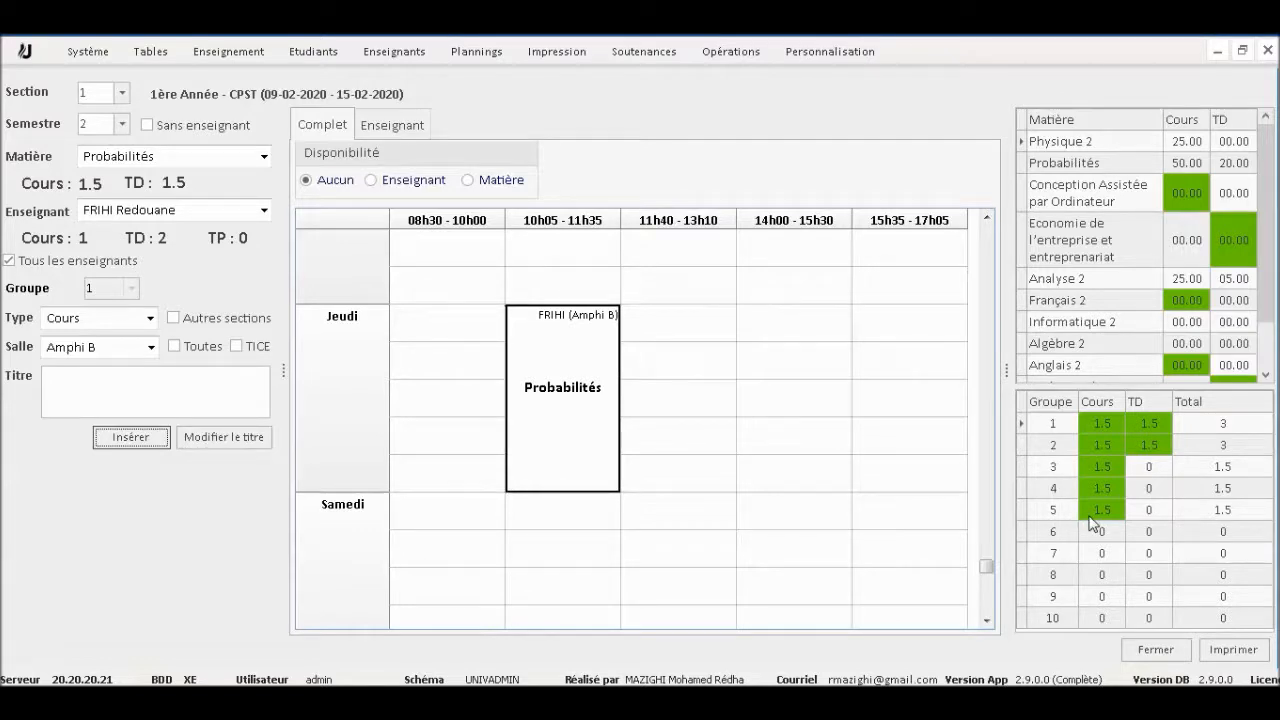
# Step: Examine the Cours and TD progress of Probabilités in the subject summary
pyautogui.click(1273, 336)
pyautogui.moveTo(1273, 336); pyautogui.dragTo(1270, 213)
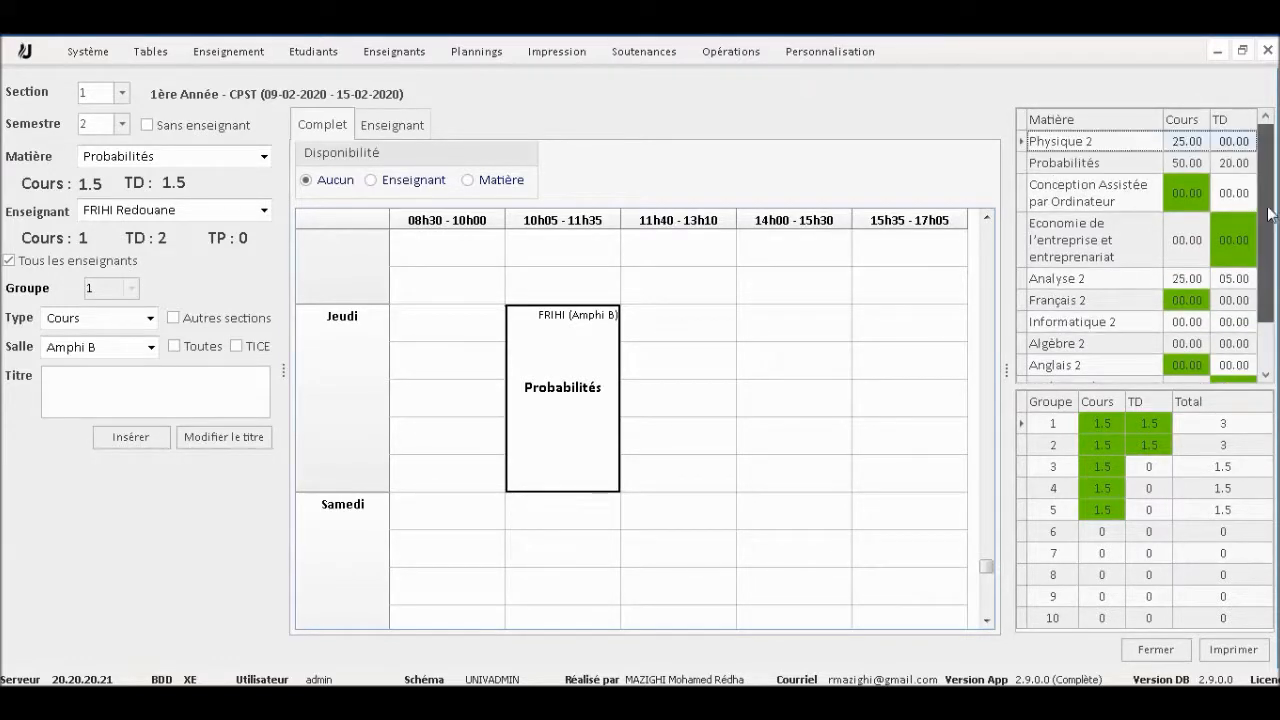
pyautogui.click(1190, 165)
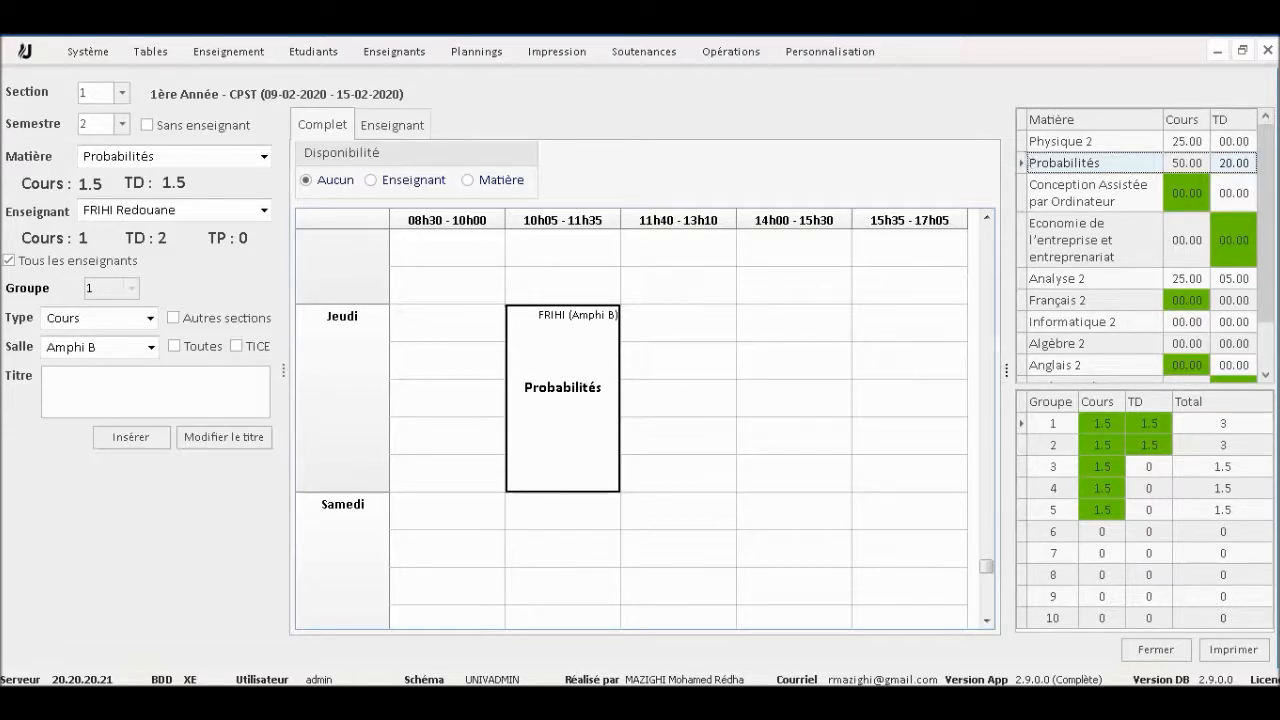
# Step: Show the availability of the Probabilités teacher in the timetable and examine the week from Dimanche to Jeudi
pyautogui.scroll(3, 984, 515)
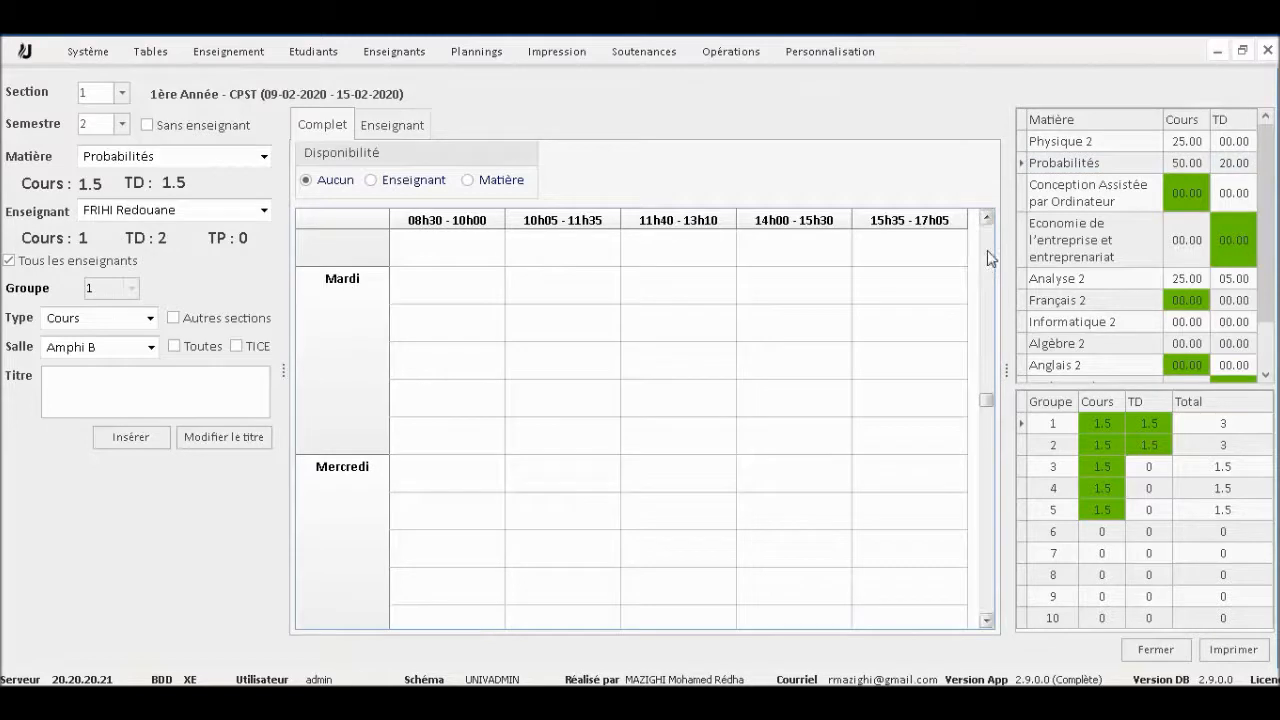
pyautogui.scroll(3, 990, 258)
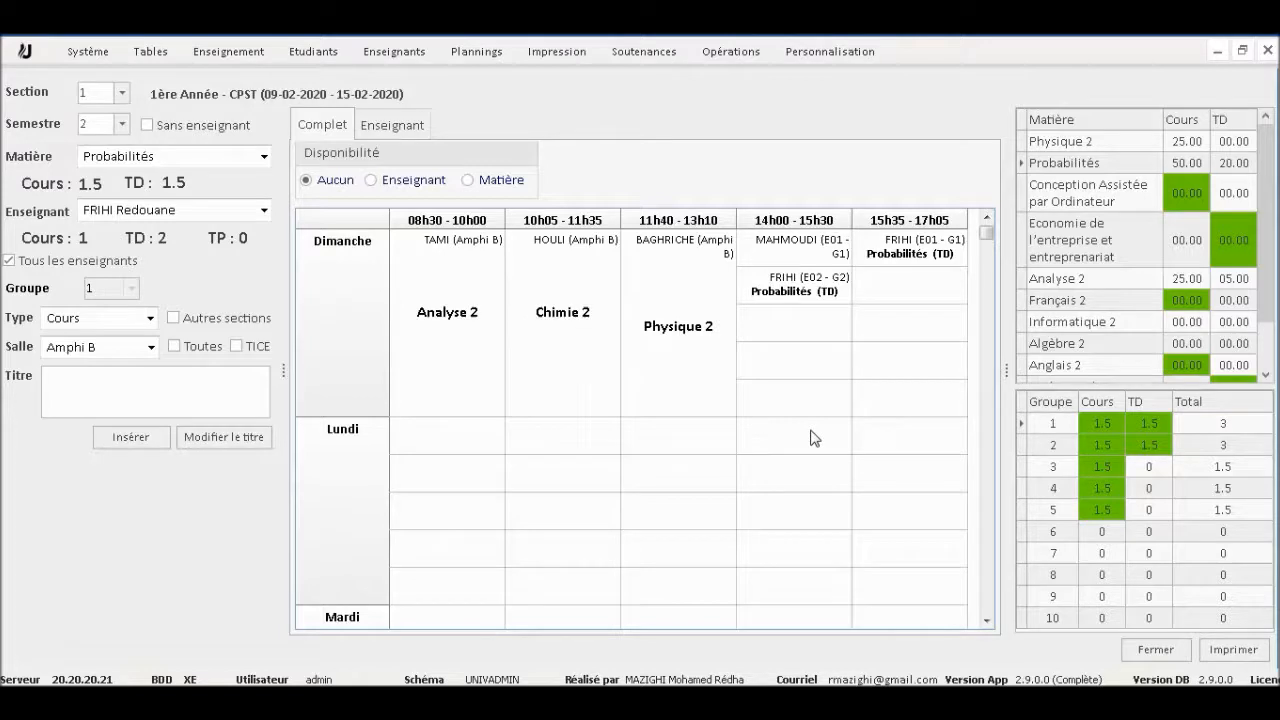
pyautogui.click(389, 188)
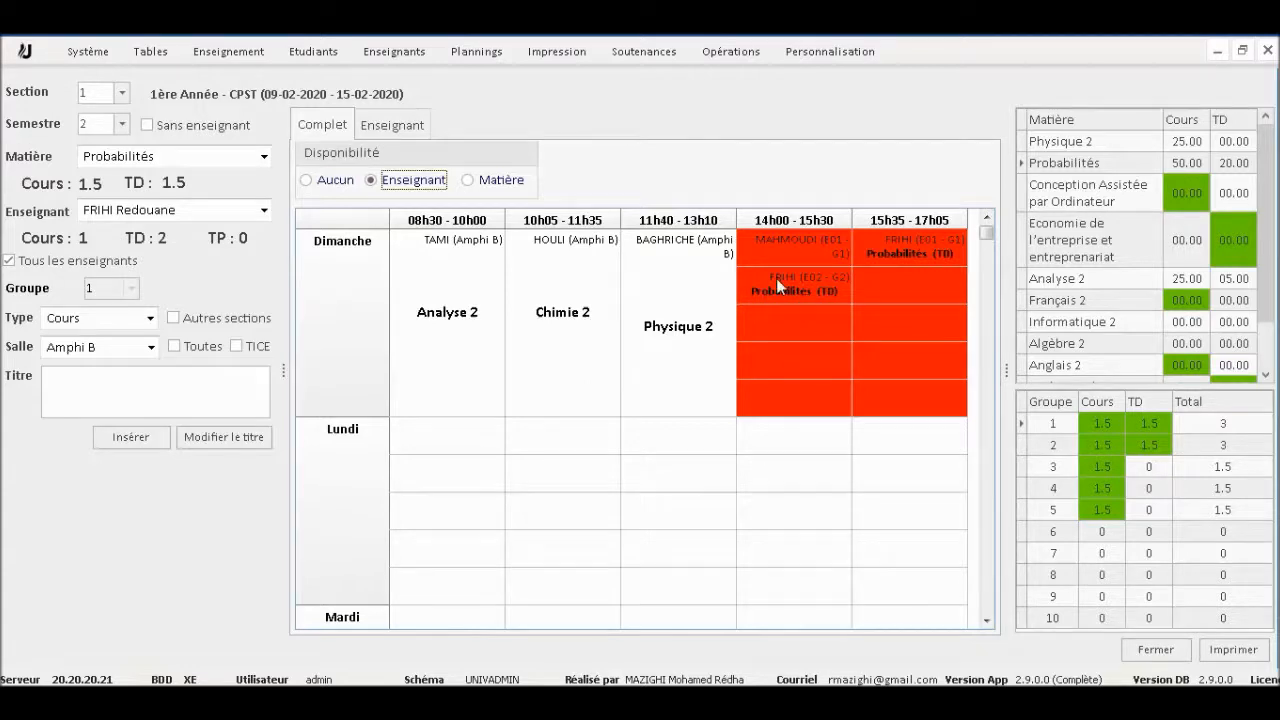
pyautogui.click(989, 360)
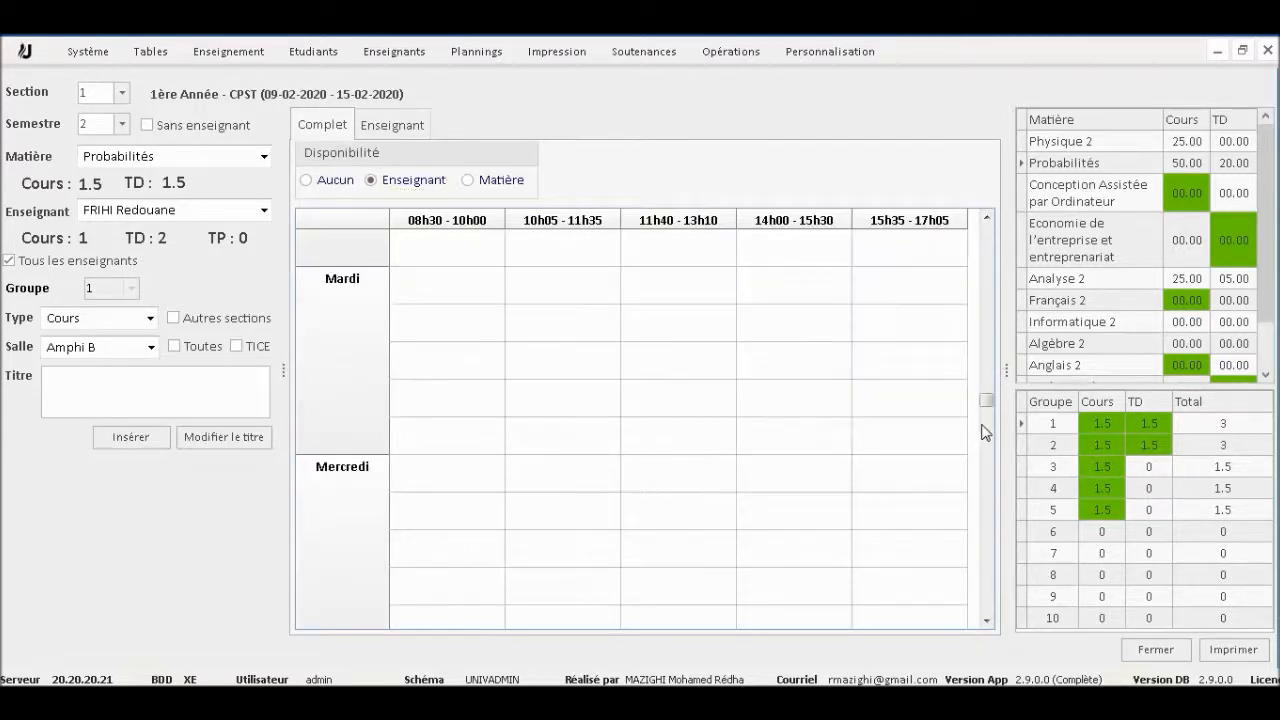
pyautogui.click(989, 505)
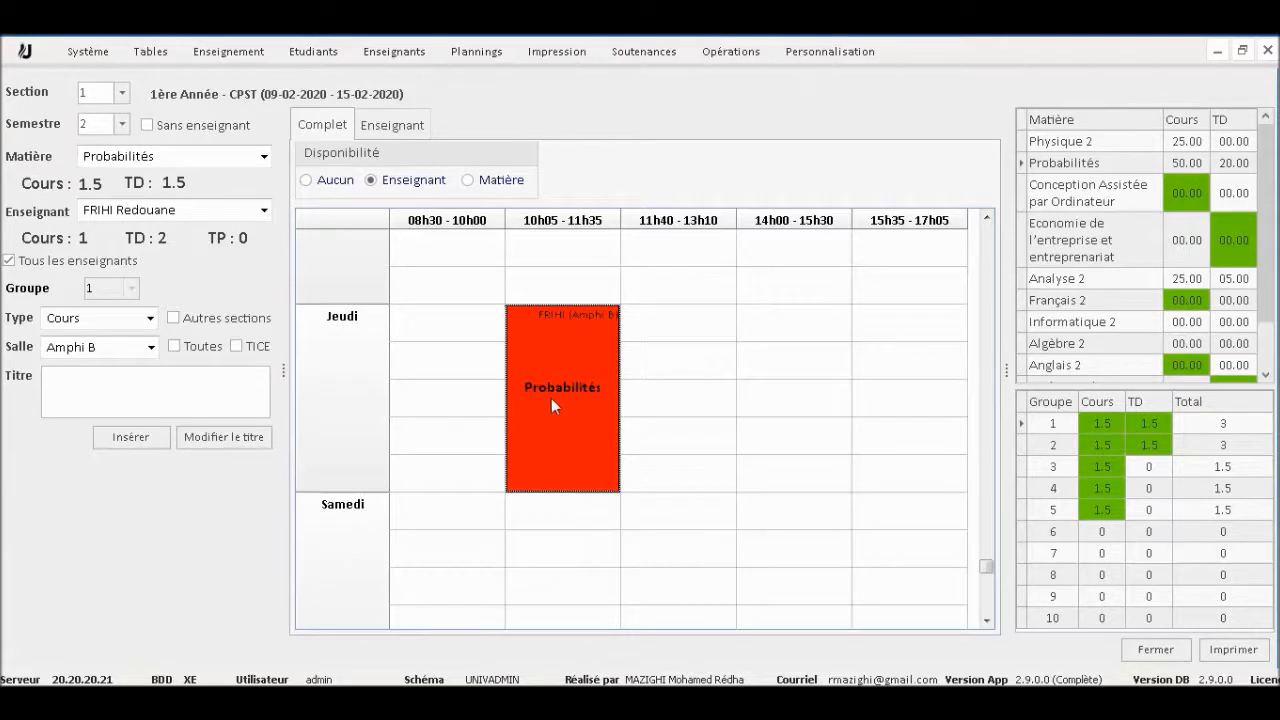
pyautogui.click(988, 234)
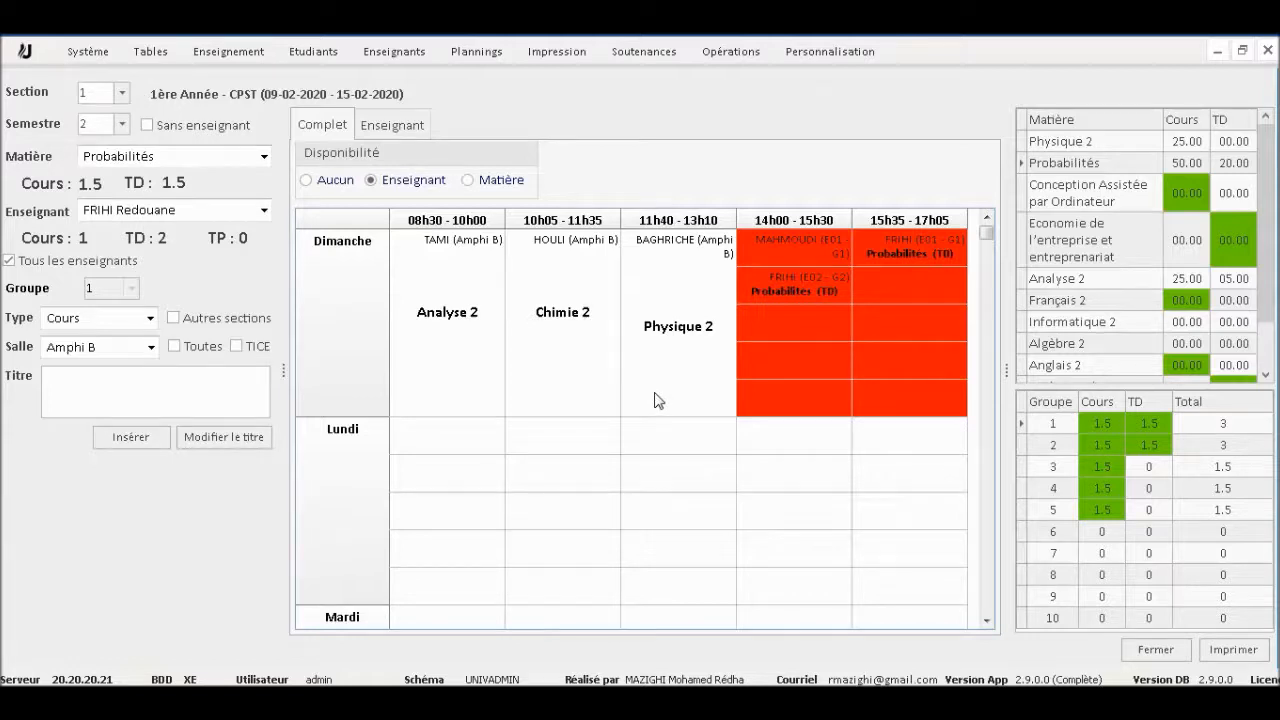
# Step: Switch to section 2 and display the availability of the teacher assigned to group 1's Analyse 2 TD
pyautogui.click(100, 92)
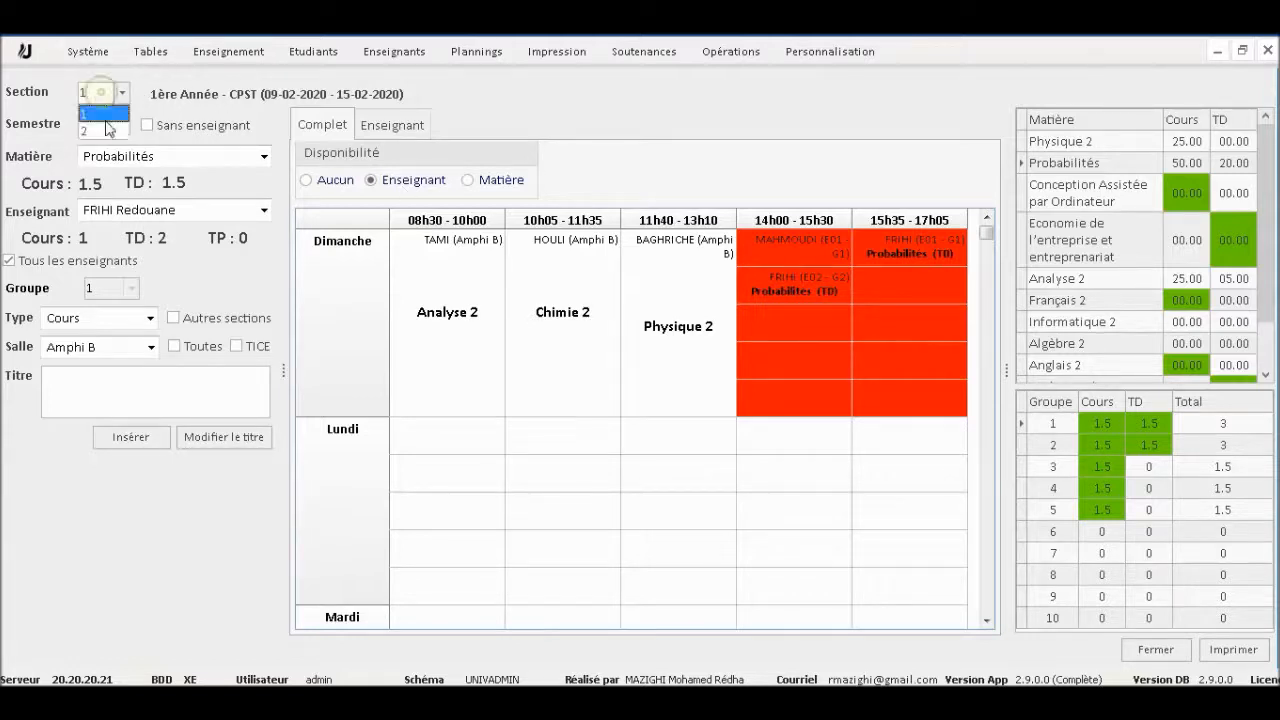
pyautogui.click(106, 129)
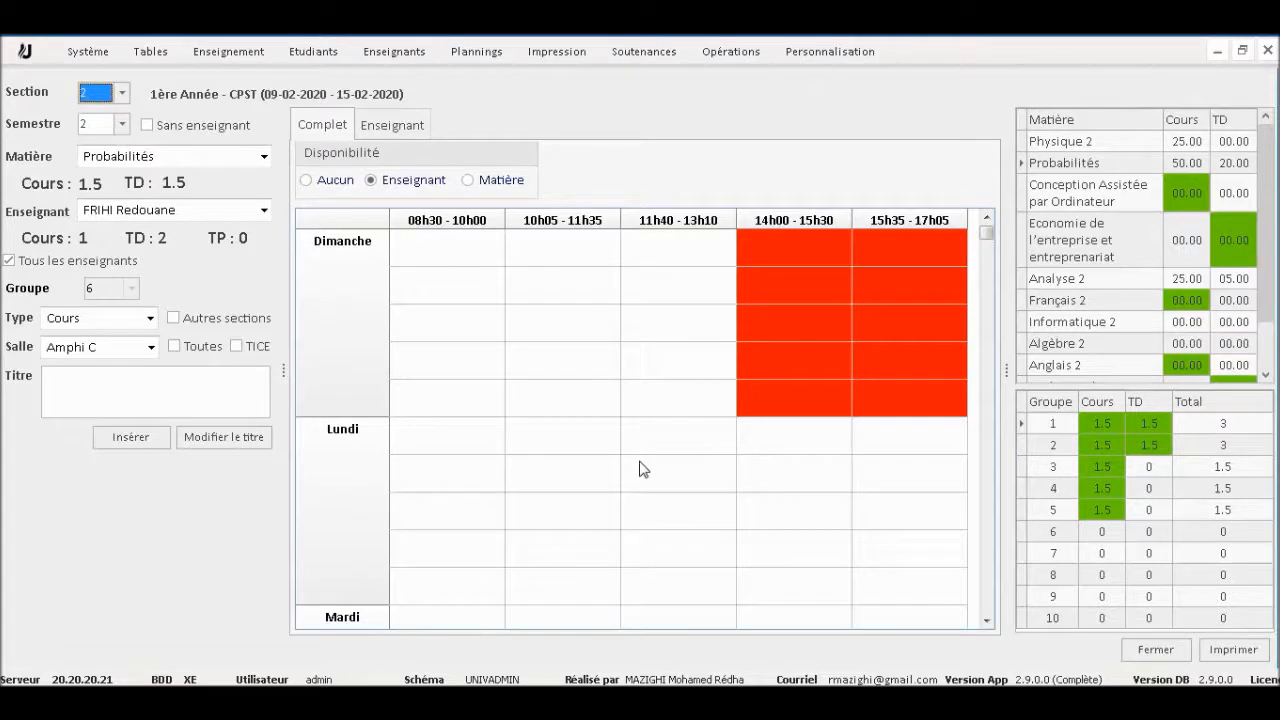
pyautogui.click(264, 209)
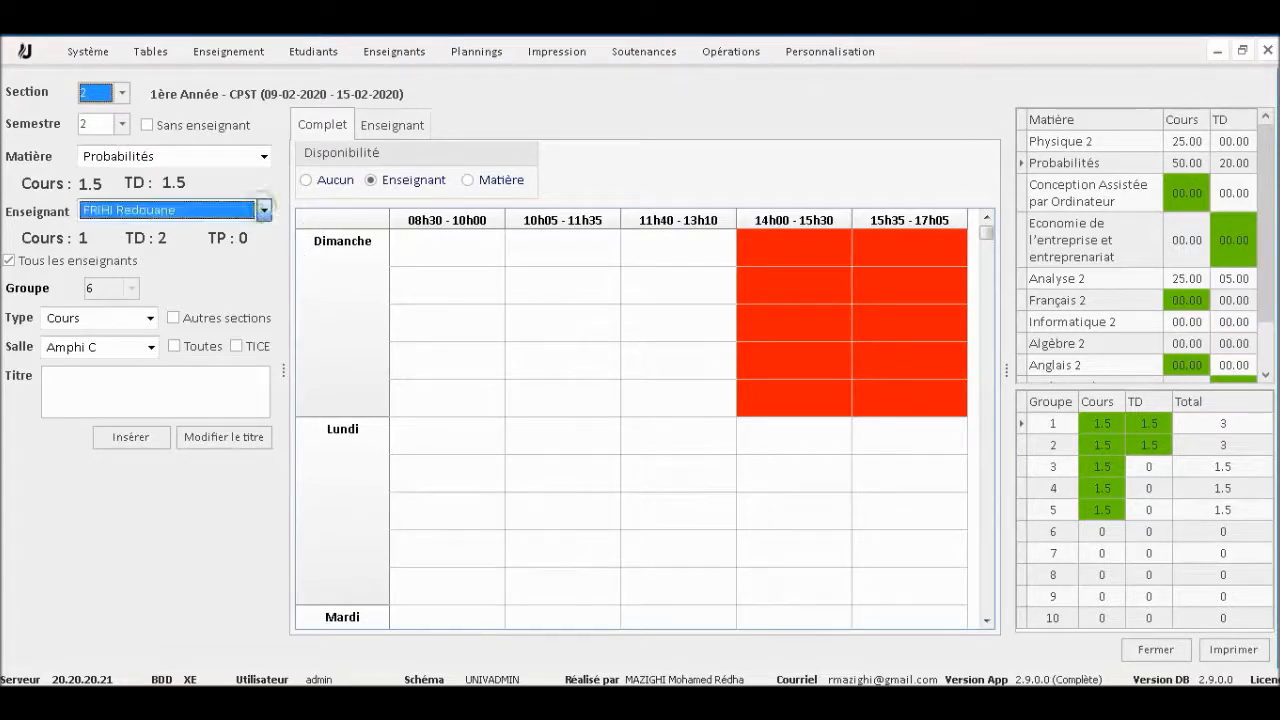
pyautogui.click(265, 328)
pyautogui.click(265, 328)
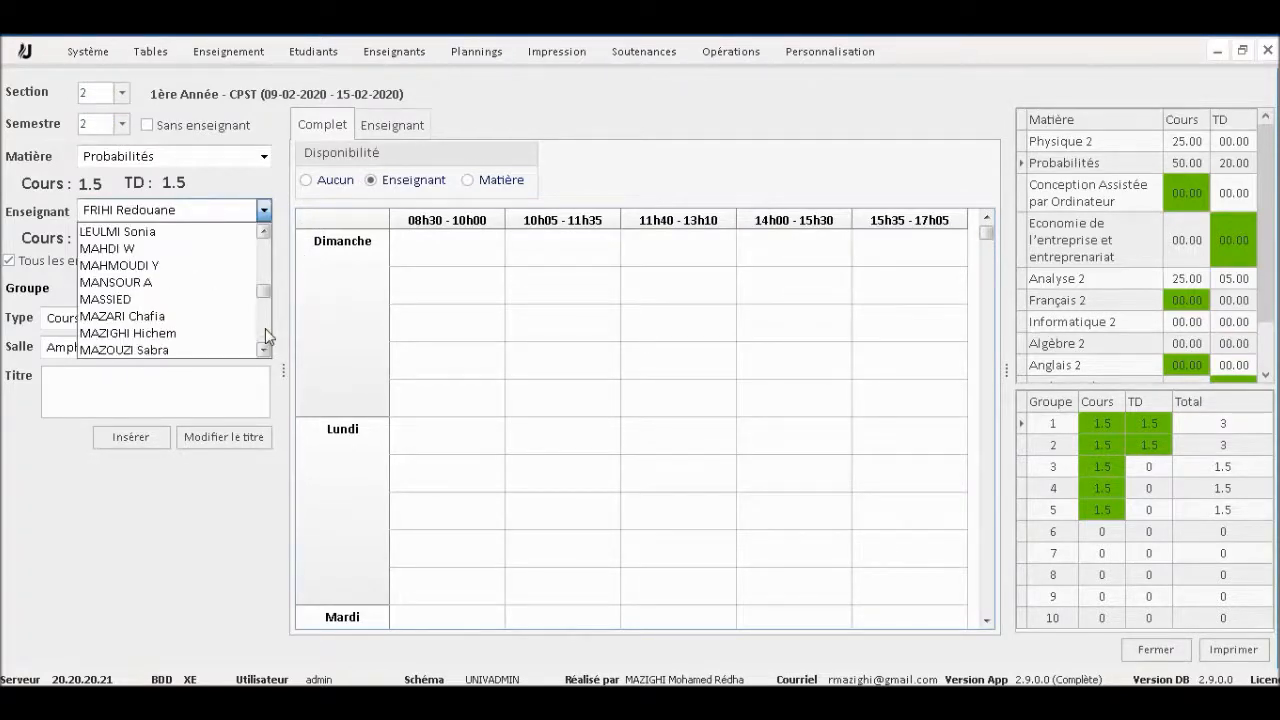
pyautogui.click(148, 266)
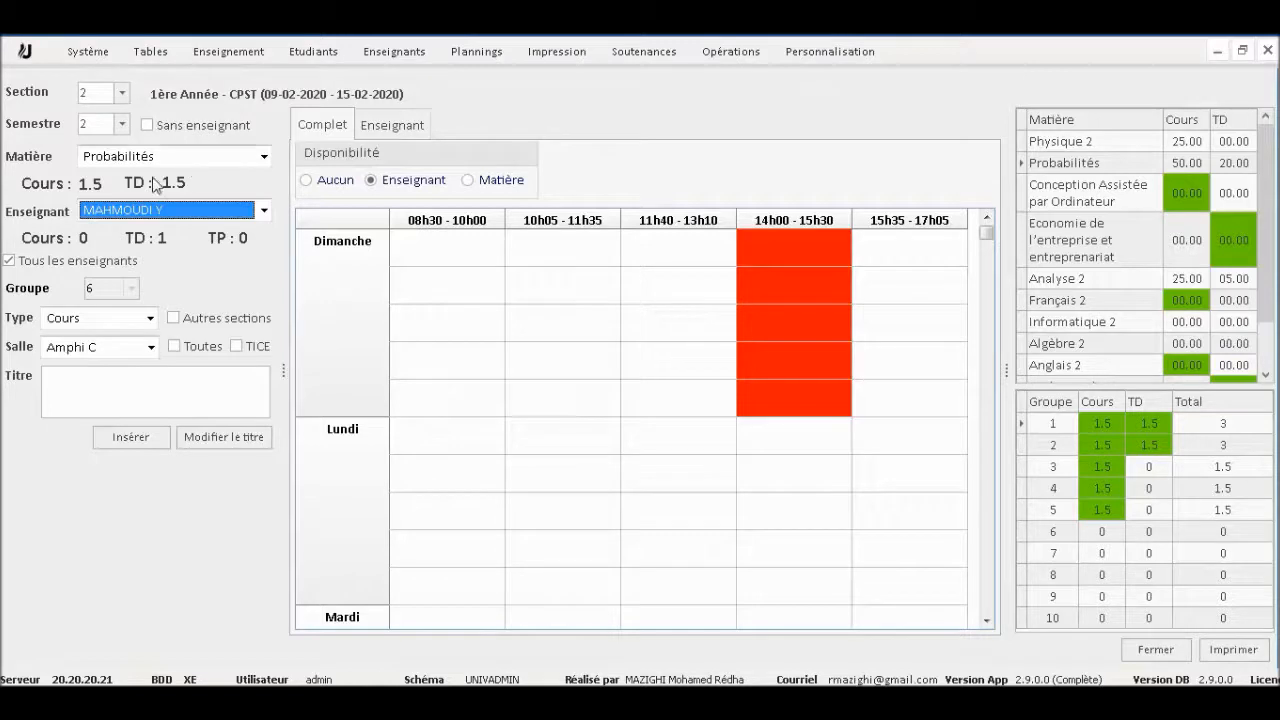
# Step: Return to section 1 and show the timetable availability by Matière for Probabilités
pyautogui.click(118, 93)
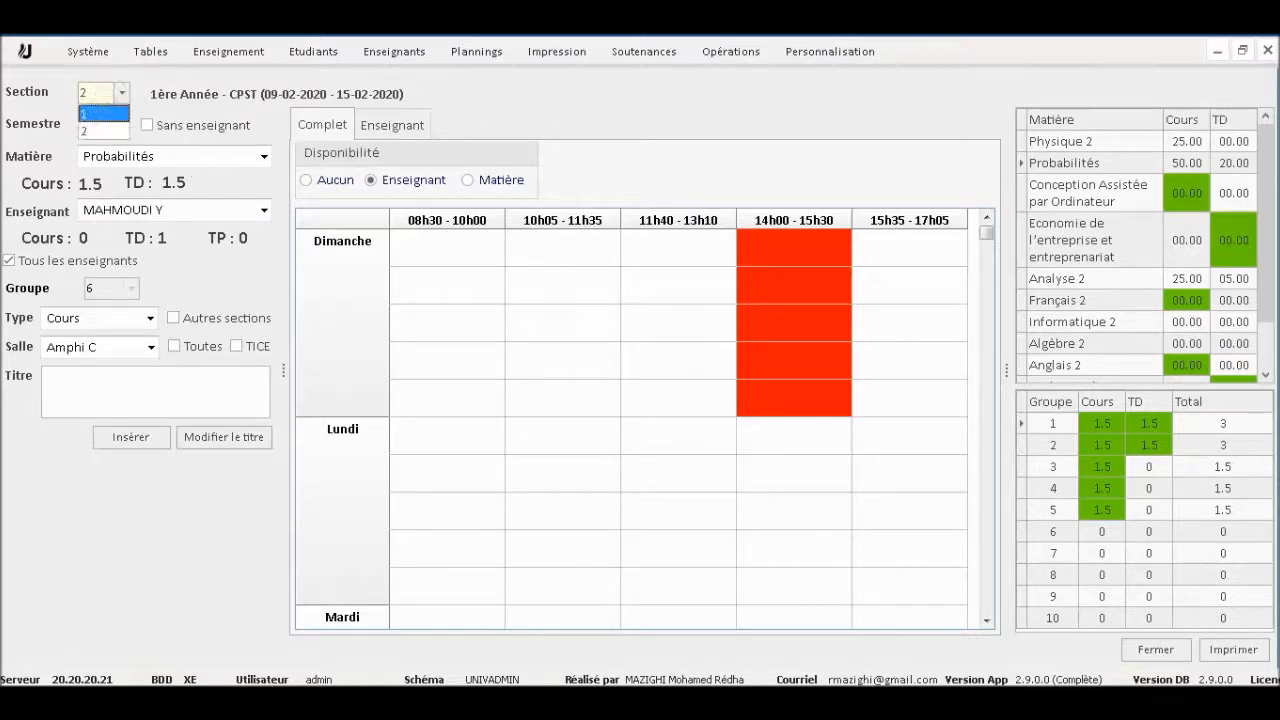
pyautogui.click(104, 113)
pyautogui.click(467, 180)
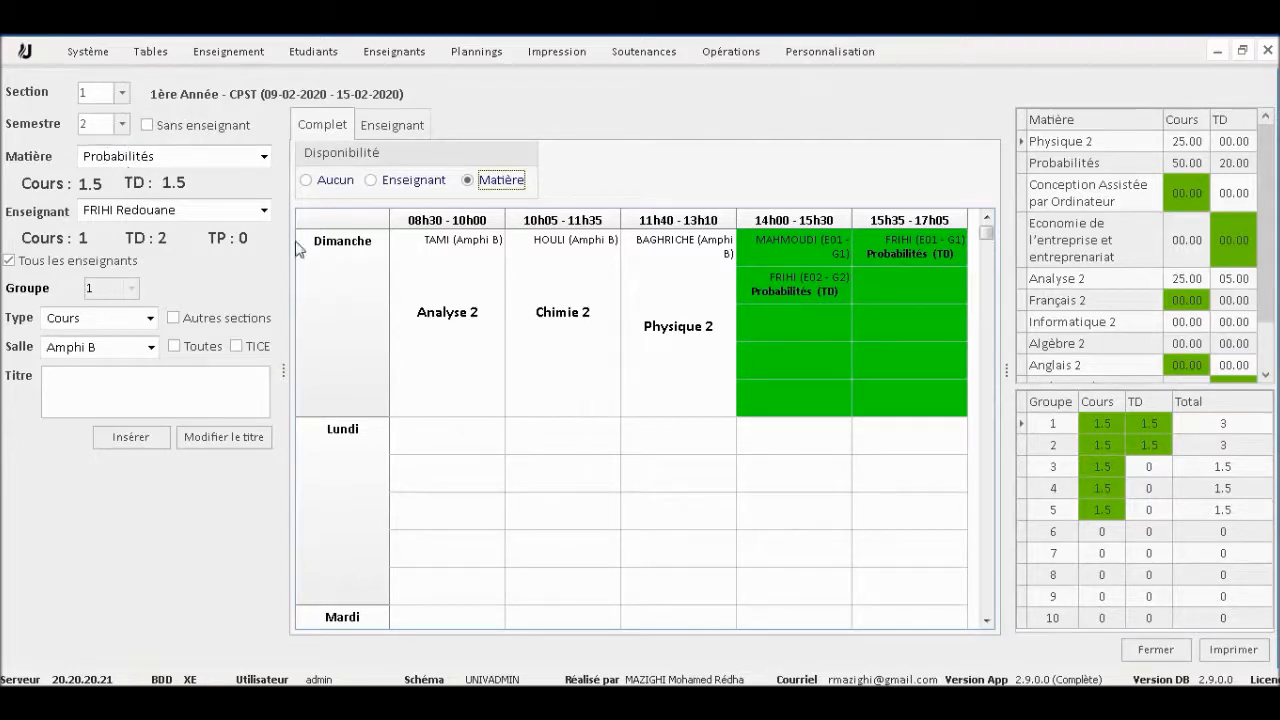
pyautogui.click(991, 575)
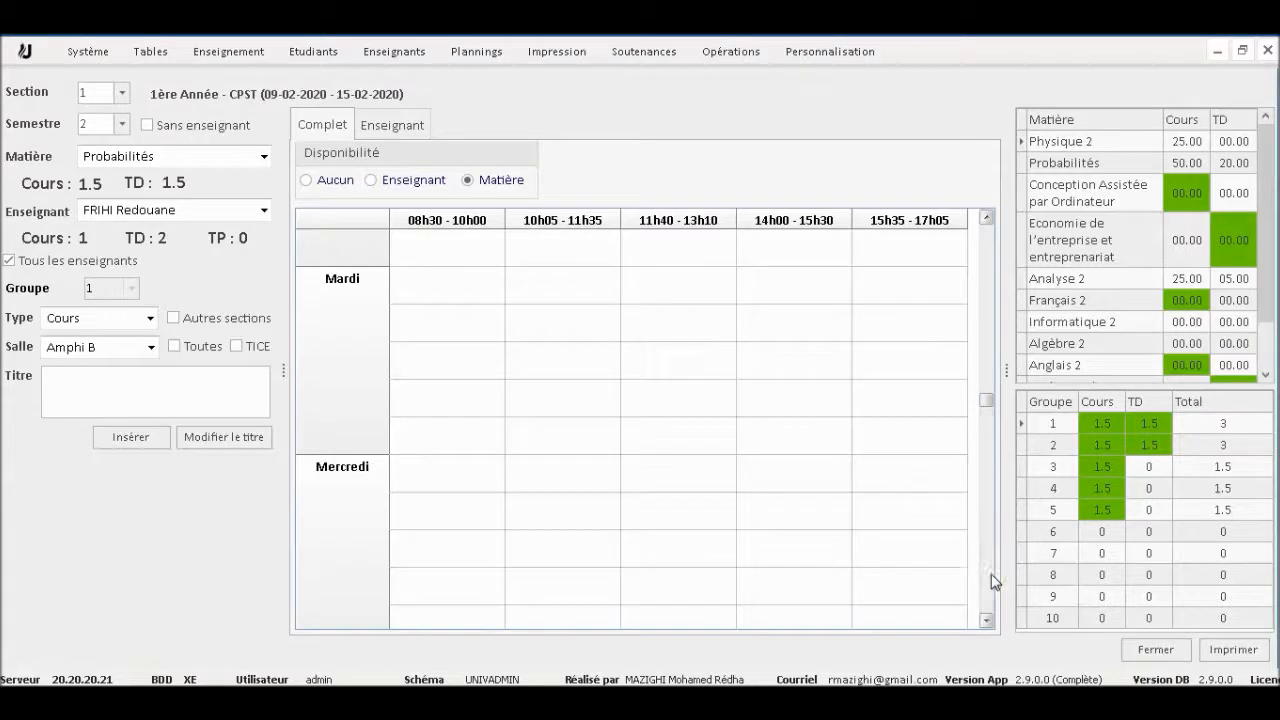
# Step: Switch to section 2 and set the subject to Chimie 2 to examine its availability across the week
pyautogui.click(121, 93)
pyautogui.click(96, 124)
pyautogui.click(987, 238)
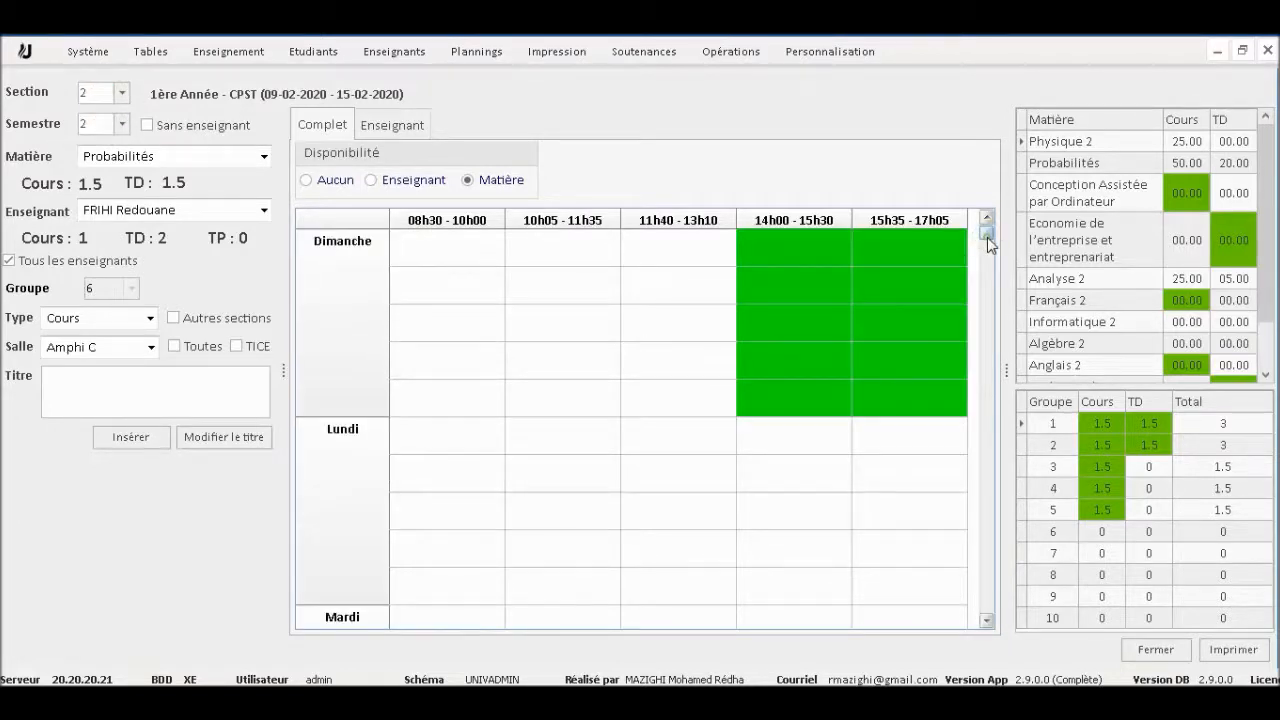
pyautogui.click(264, 157)
pyautogui.click(232, 179)
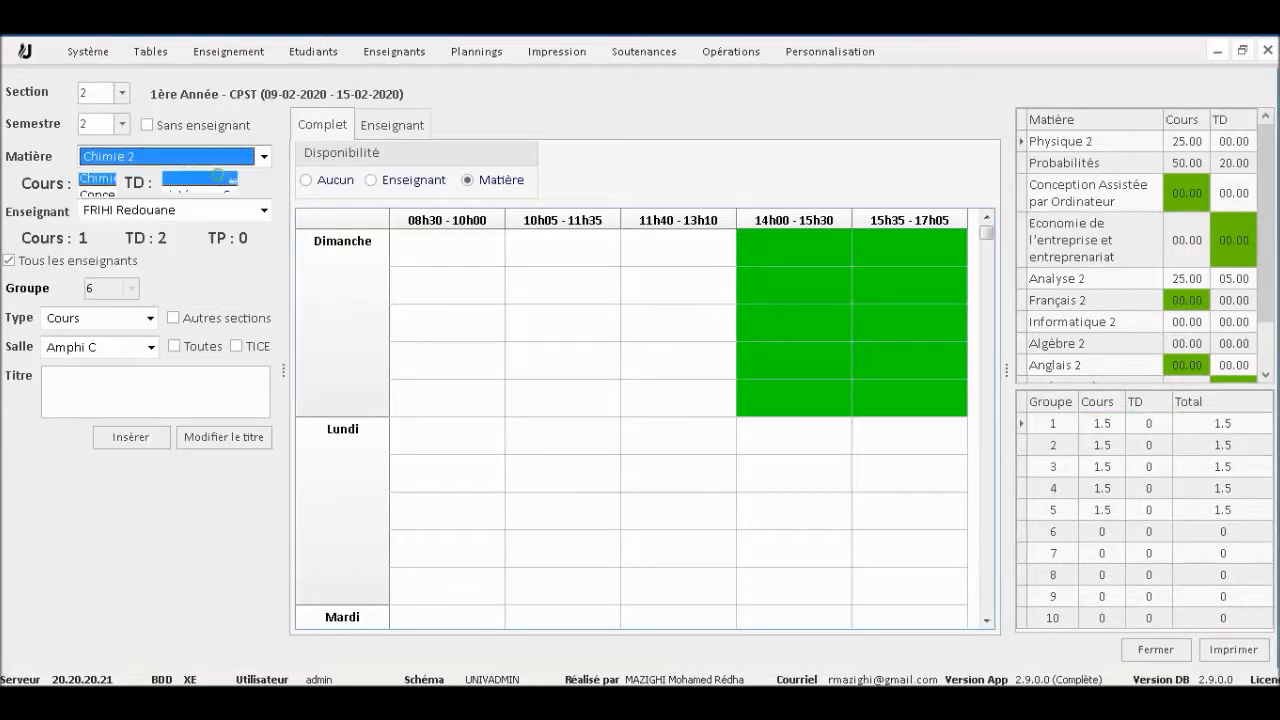
pyautogui.click(985, 440)
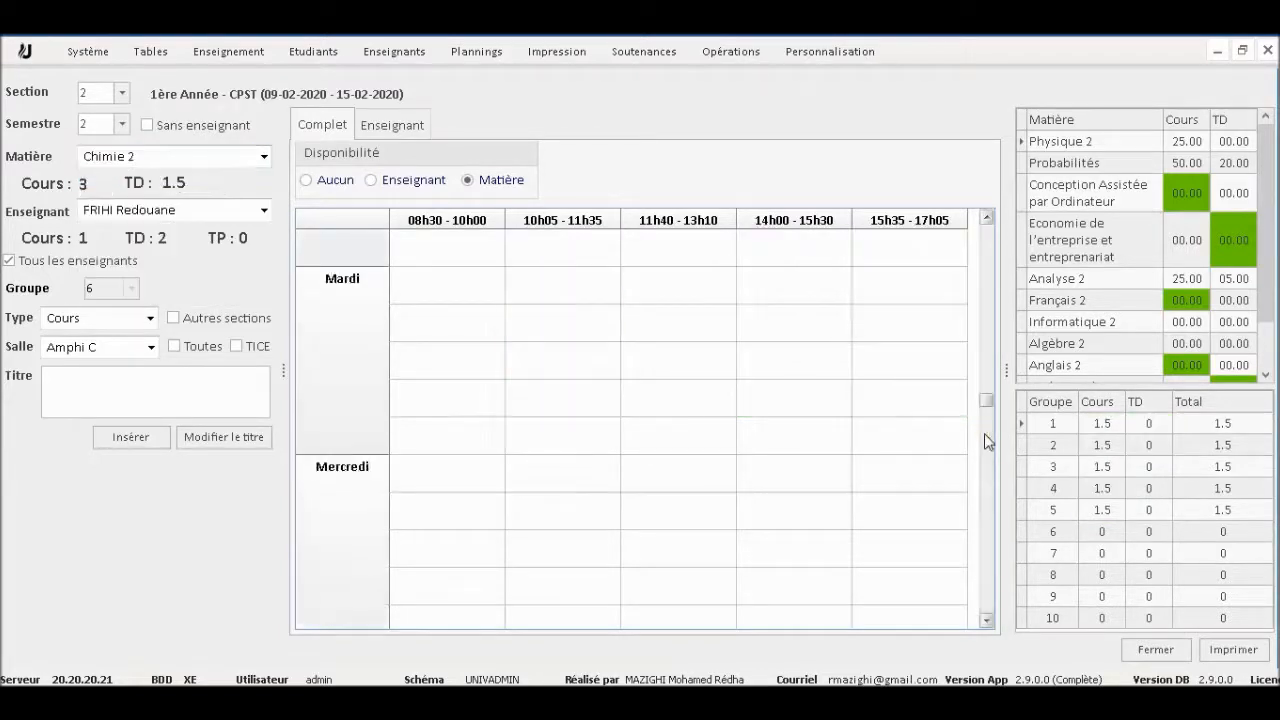
pyautogui.click(985, 235)
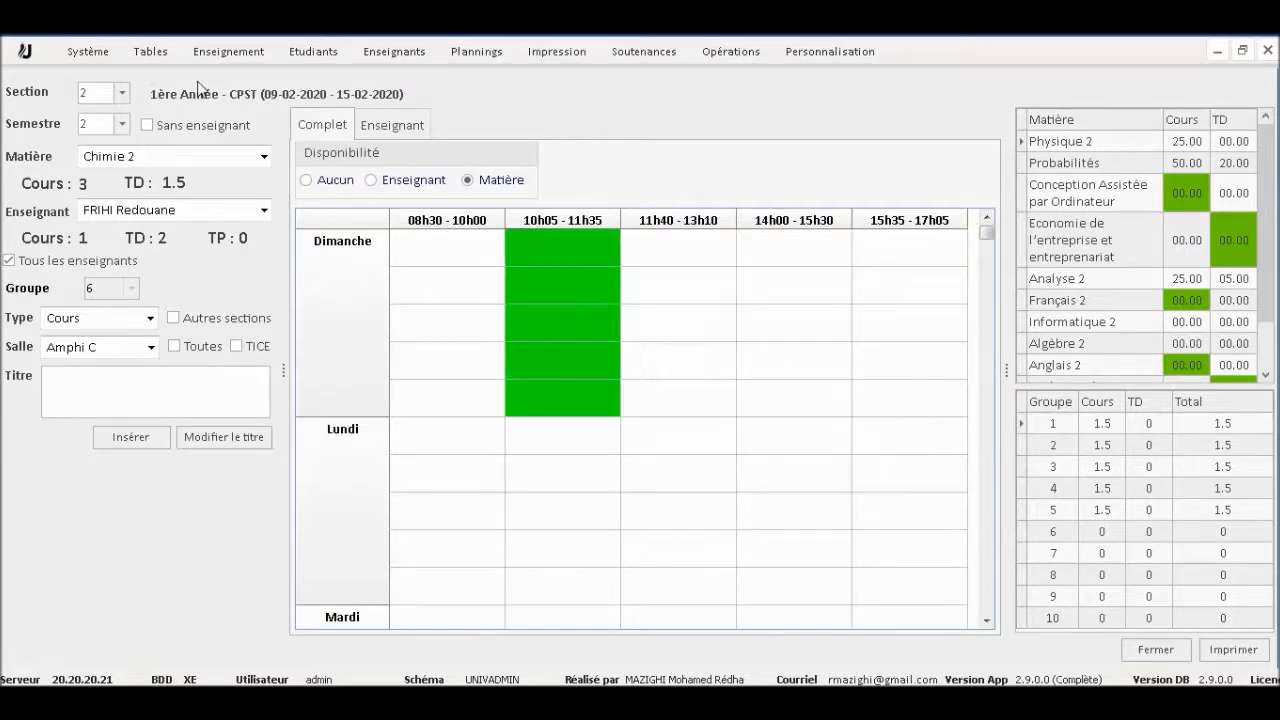
# Step: With teacher availability displayed, try to insert a Probabilités Cours for section 2 in Amphi B on Dimanche 14h00 - 15h30, declining to overwrite
pyautogui.click(398, 188)
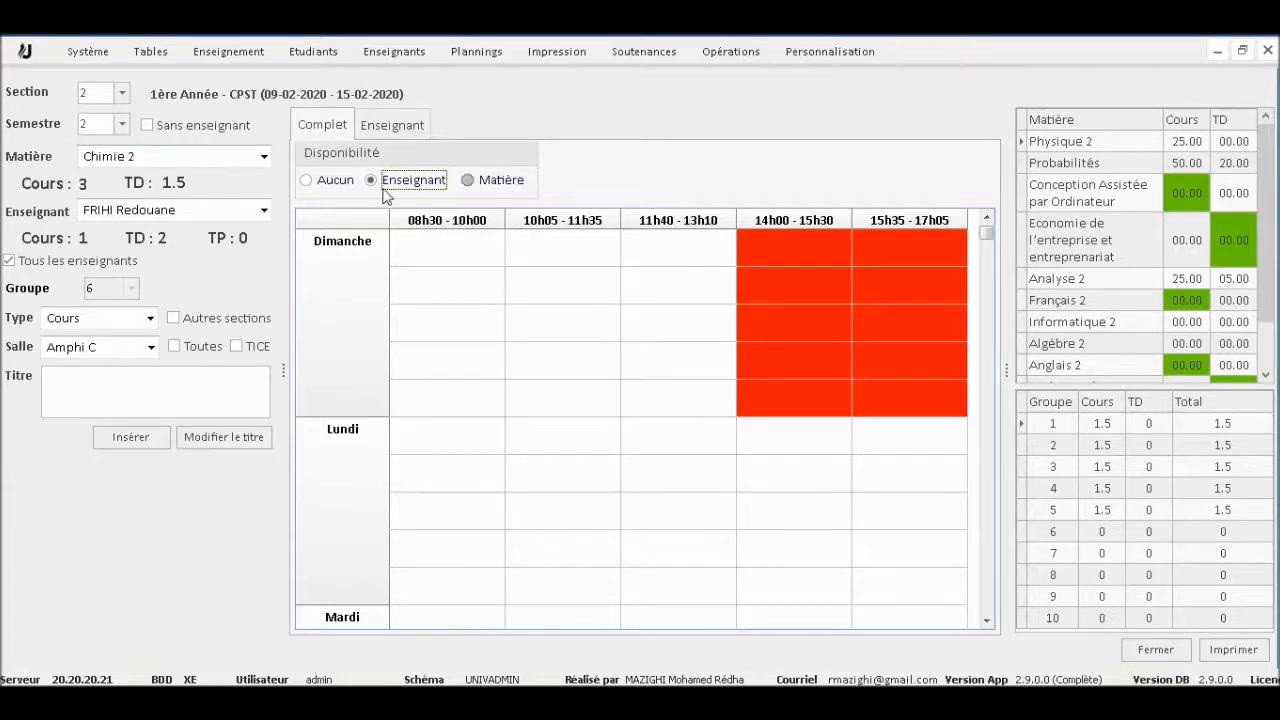
pyautogui.click(115, 92)
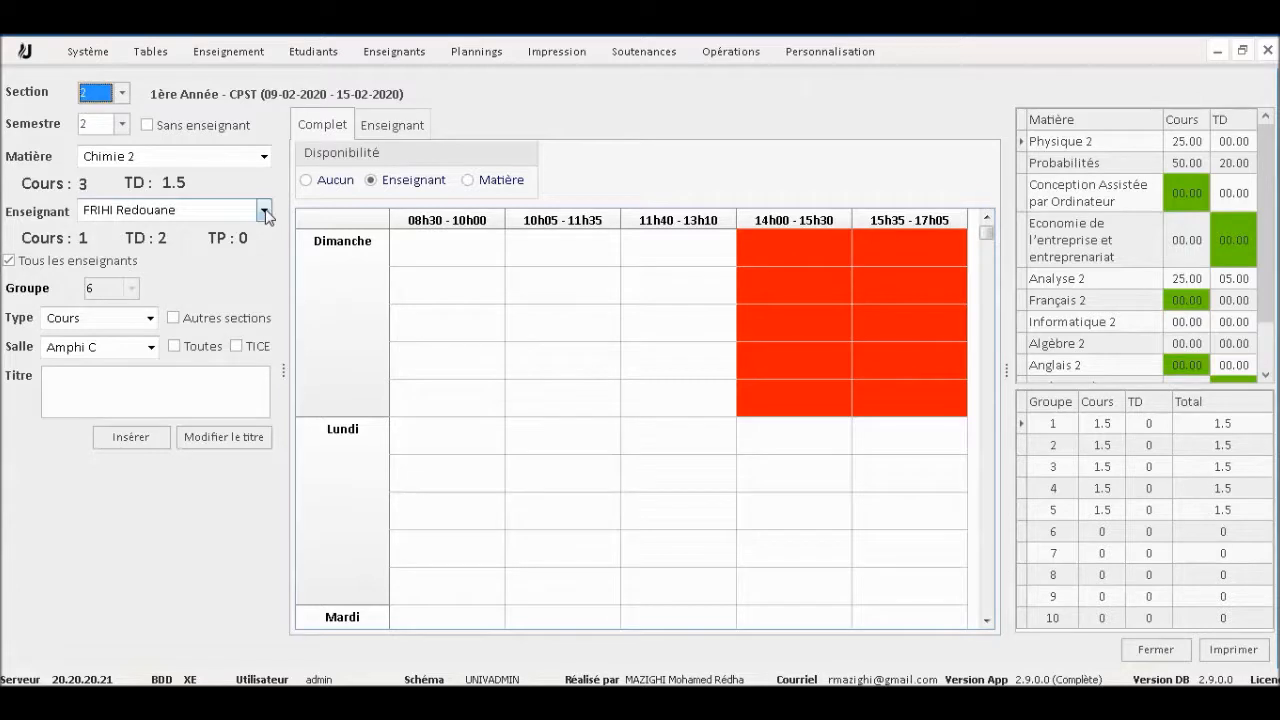
pyautogui.click(264, 156)
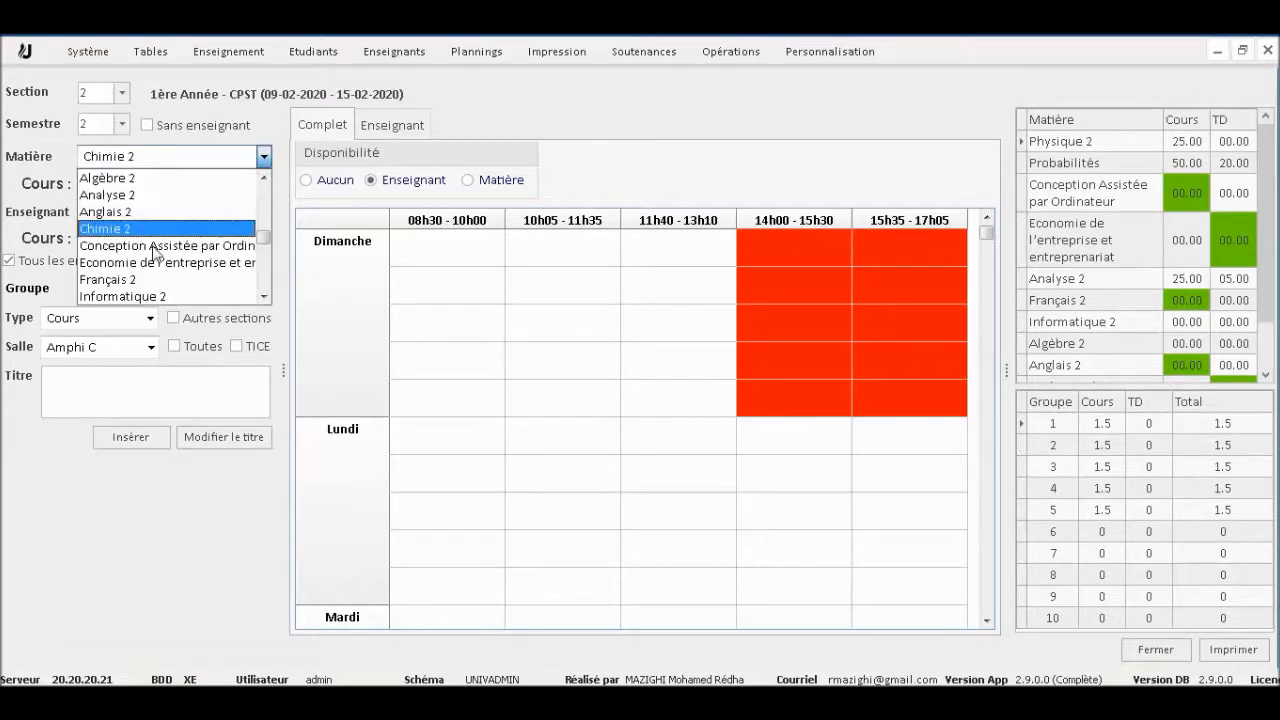
pyautogui.scroll(-1, 268, 284)
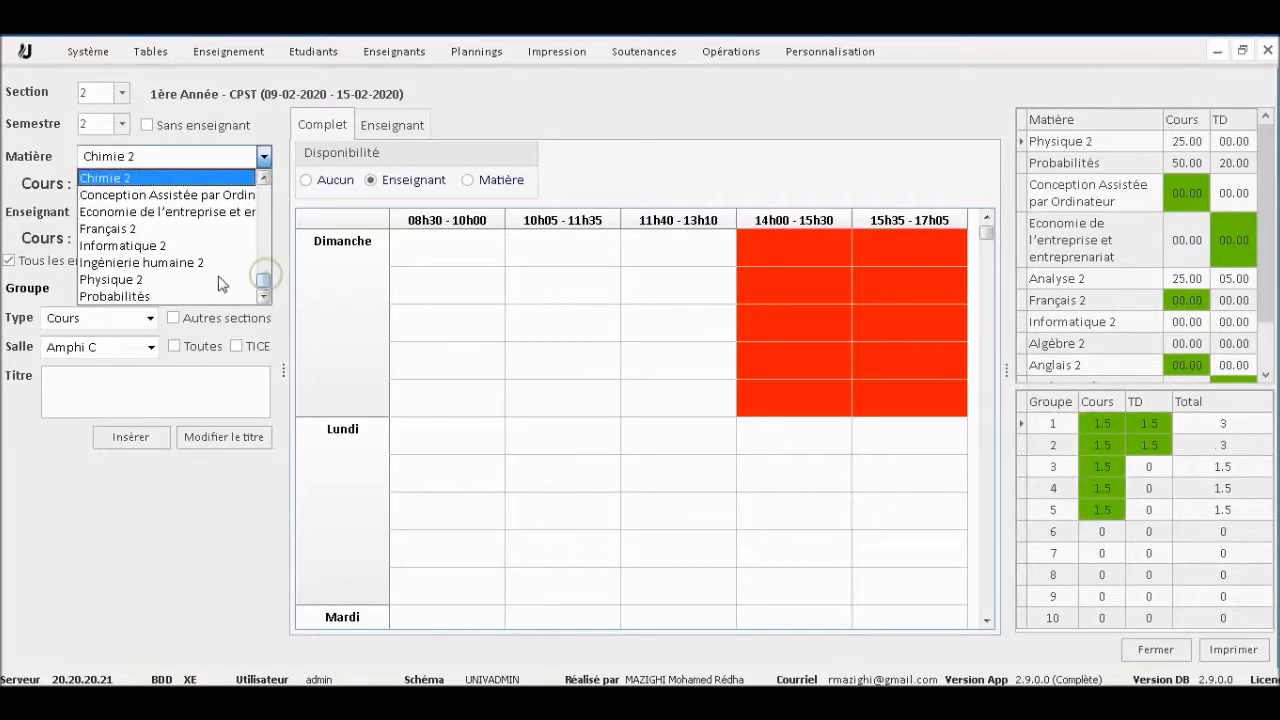
pyautogui.click(128, 296)
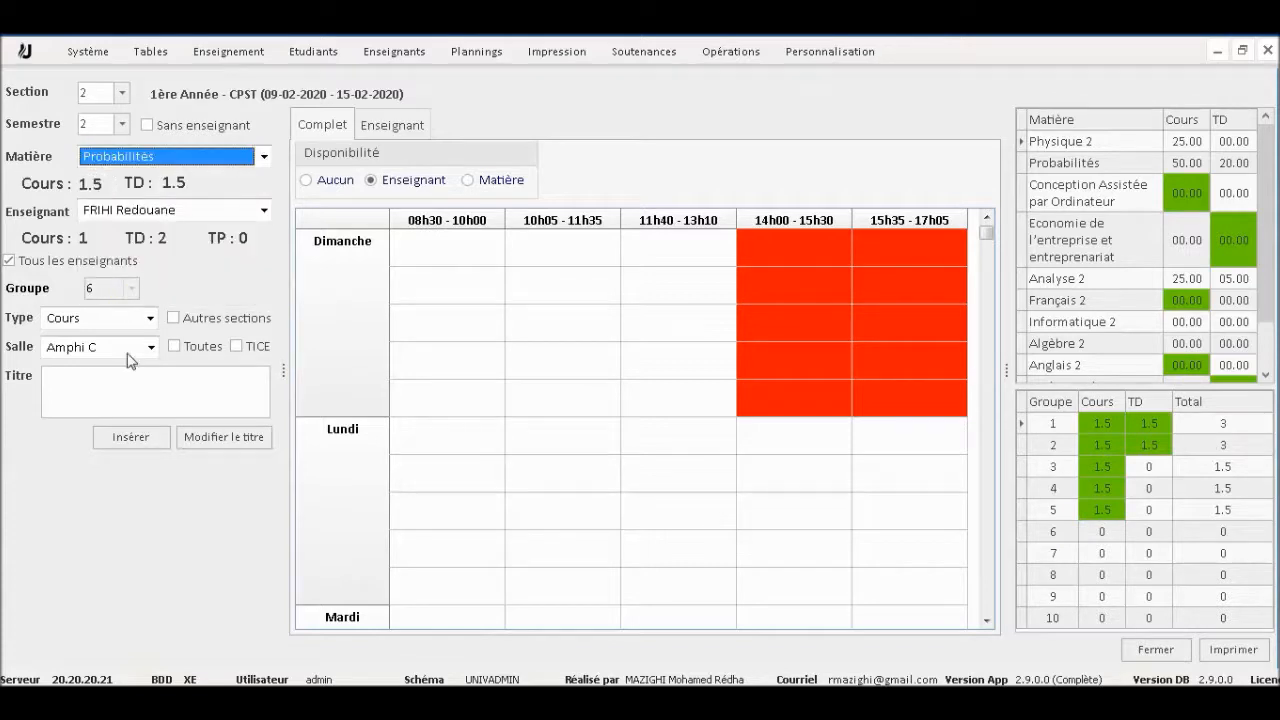
pyautogui.click(794, 256)
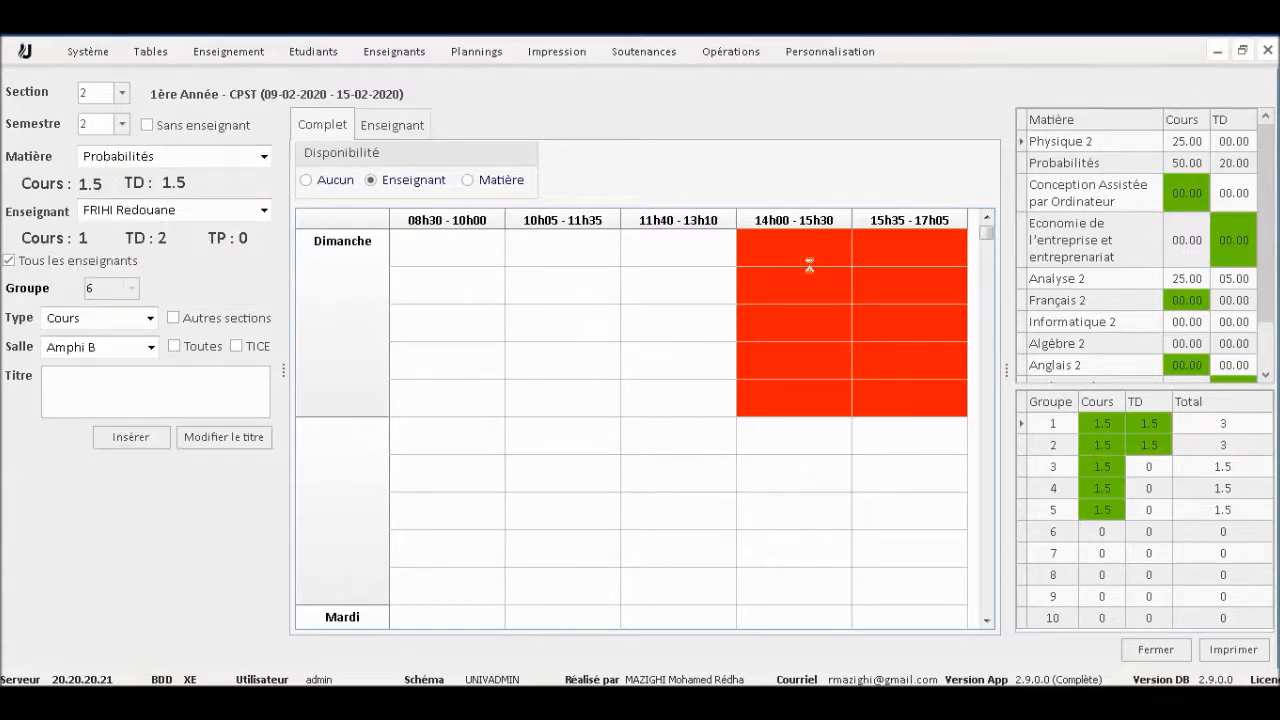
pyautogui.click(129, 441)
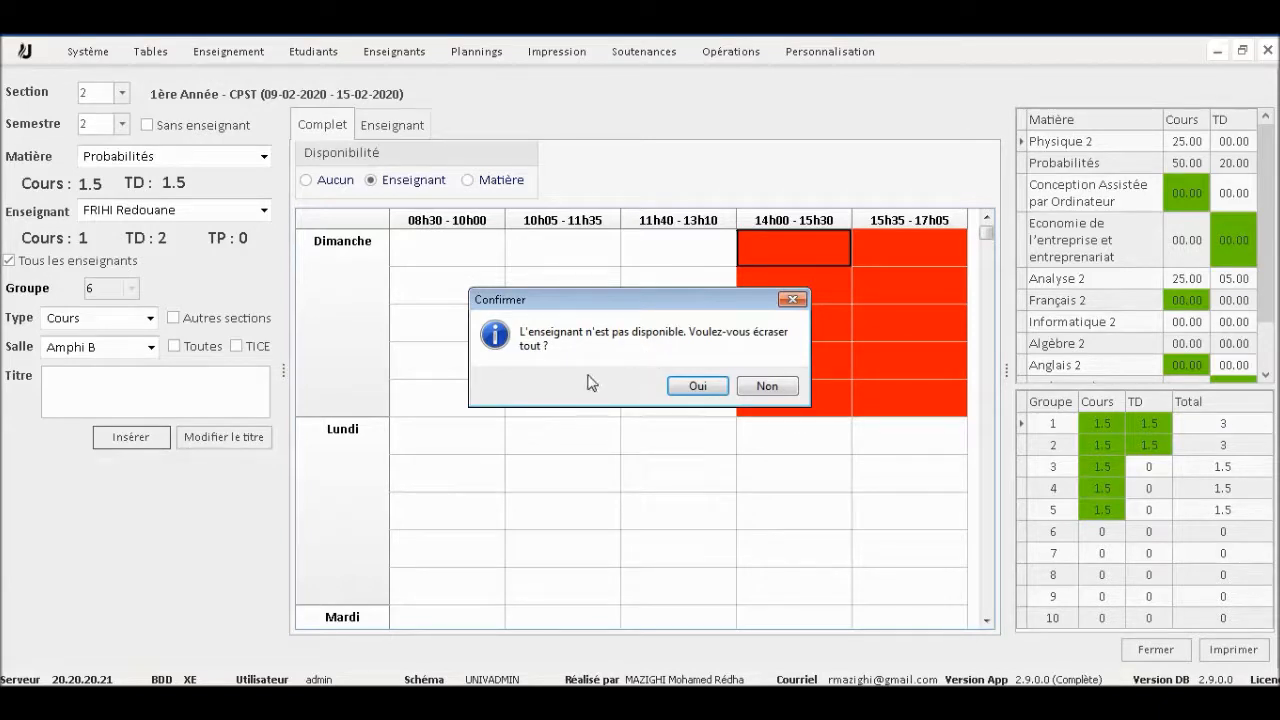
pyautogui.click(764, 388)
# Step: Return to section 1, set Disponibilité to Aucun and load group 1's Analyse 2 TD from Dimanche 14h00 - 15h30
pyautogui.click(121, 93)
pyautogui.click(117, 113)
pyautogui.click(340, 182)
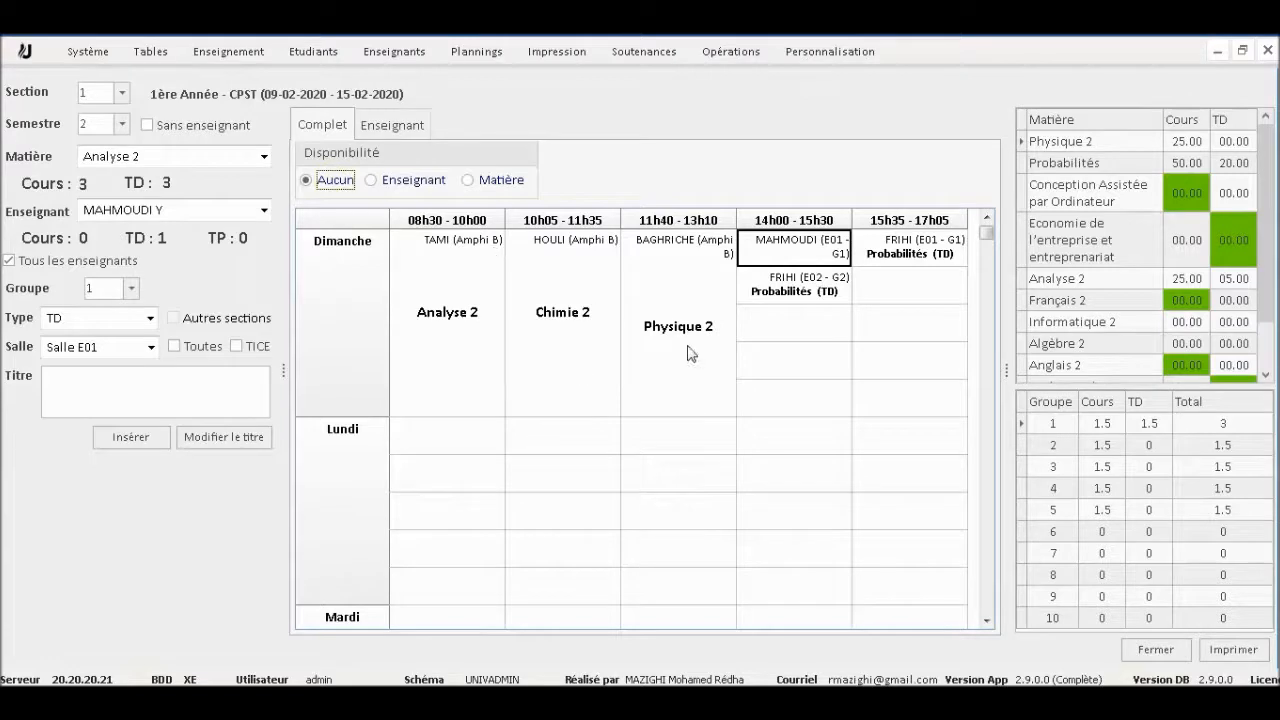
# Step: Try to insert the Analyse 2 TD for section 2's group 6 in Salle E03 on Dimanche 14h00 - 15h30, declining to overwrite
pyautogui.click(105, 92)
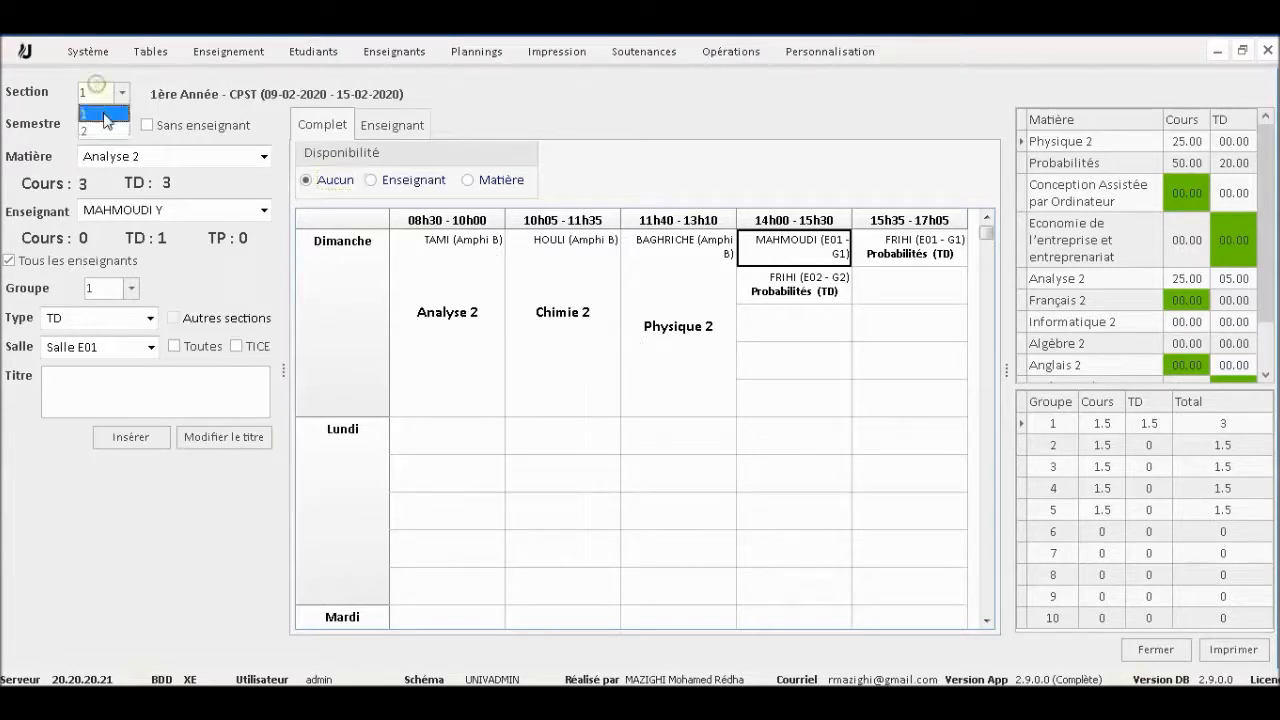
pyautogui.click(105, 131)
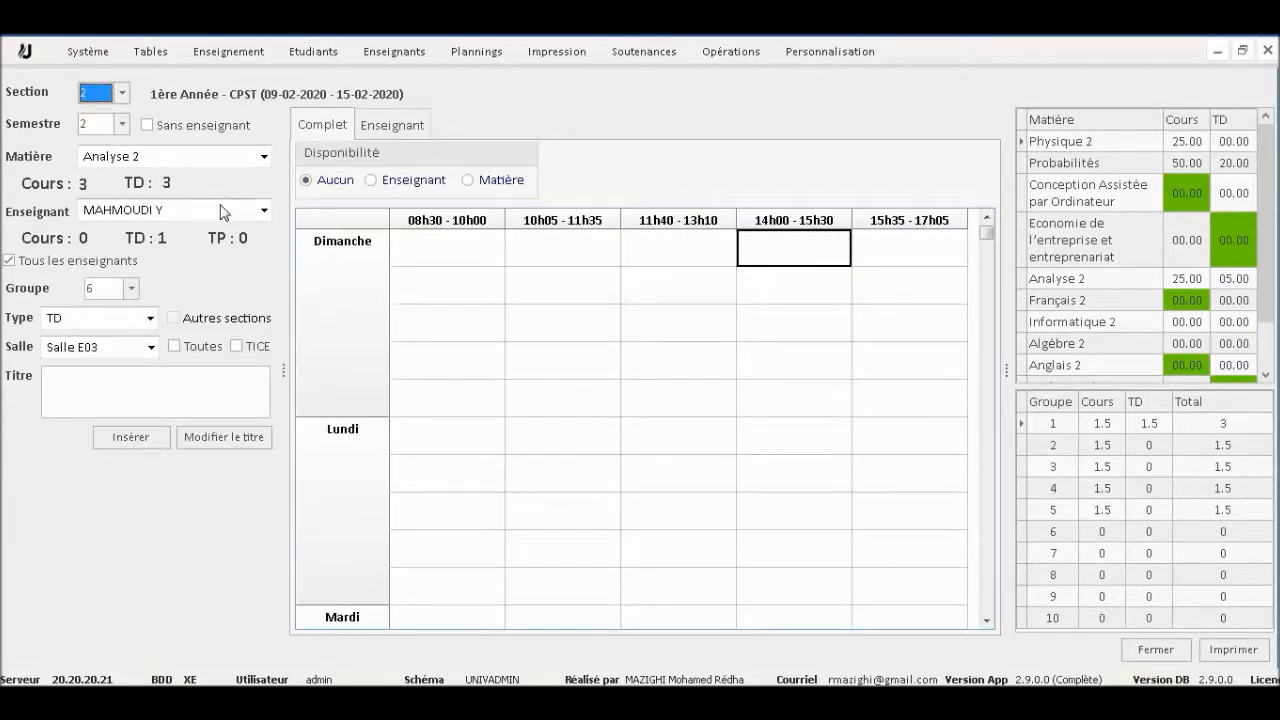
pyautogui.click(105, 437)
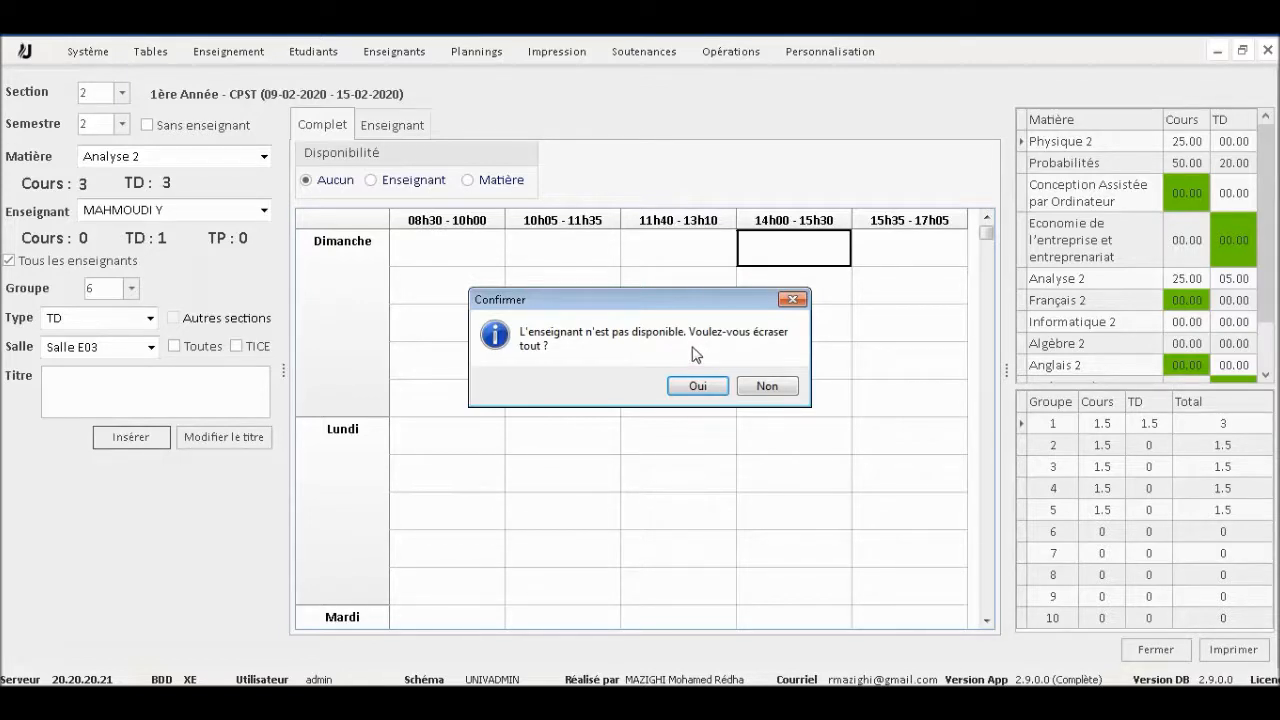
pyautogui.click(768, 387)
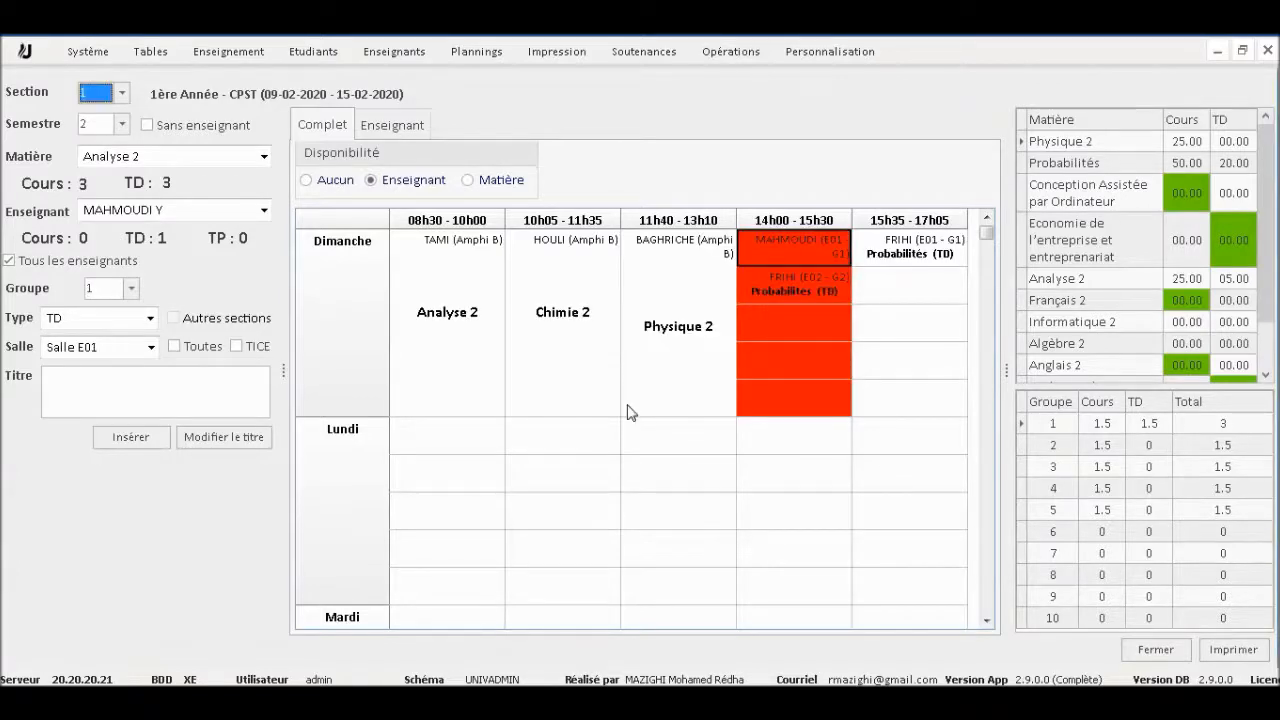
# Step: Insert the Analyse 2 TD for section 1's group 2 in Salle E02 on Dimanche 15h35 - 17h05
pyautogui.click(905, 285)
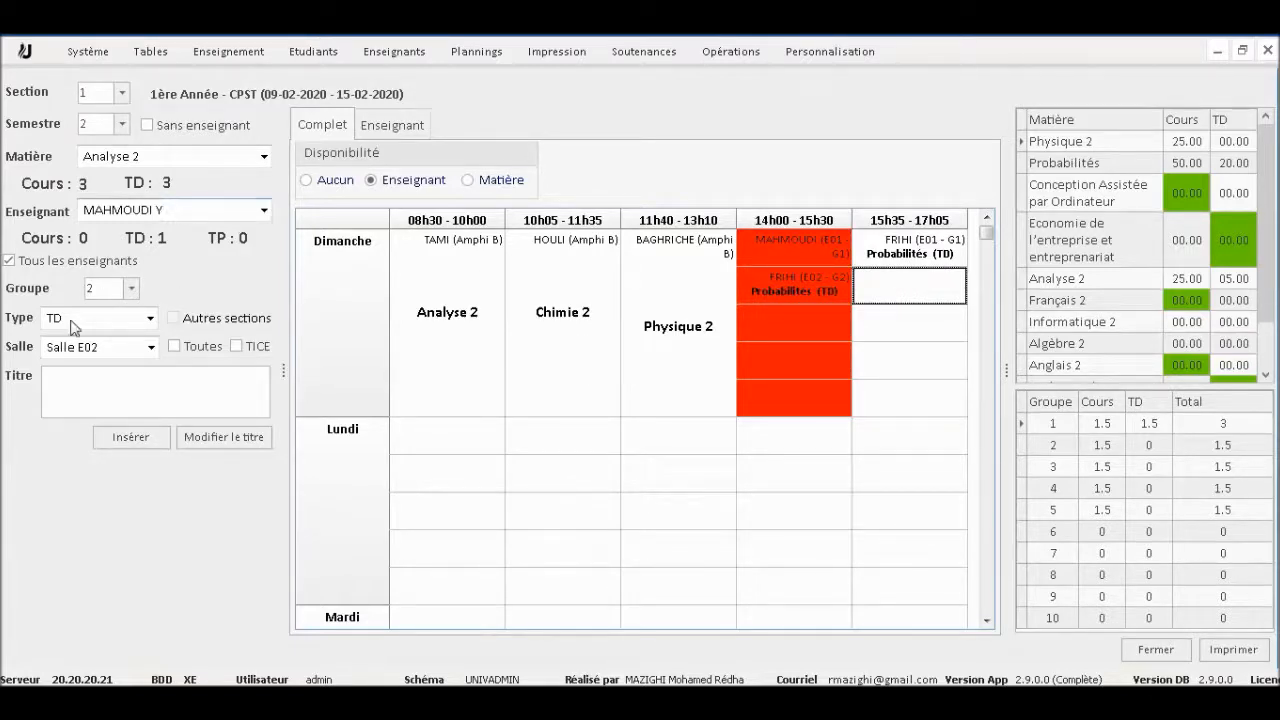
pyautogui.click(135, 438)
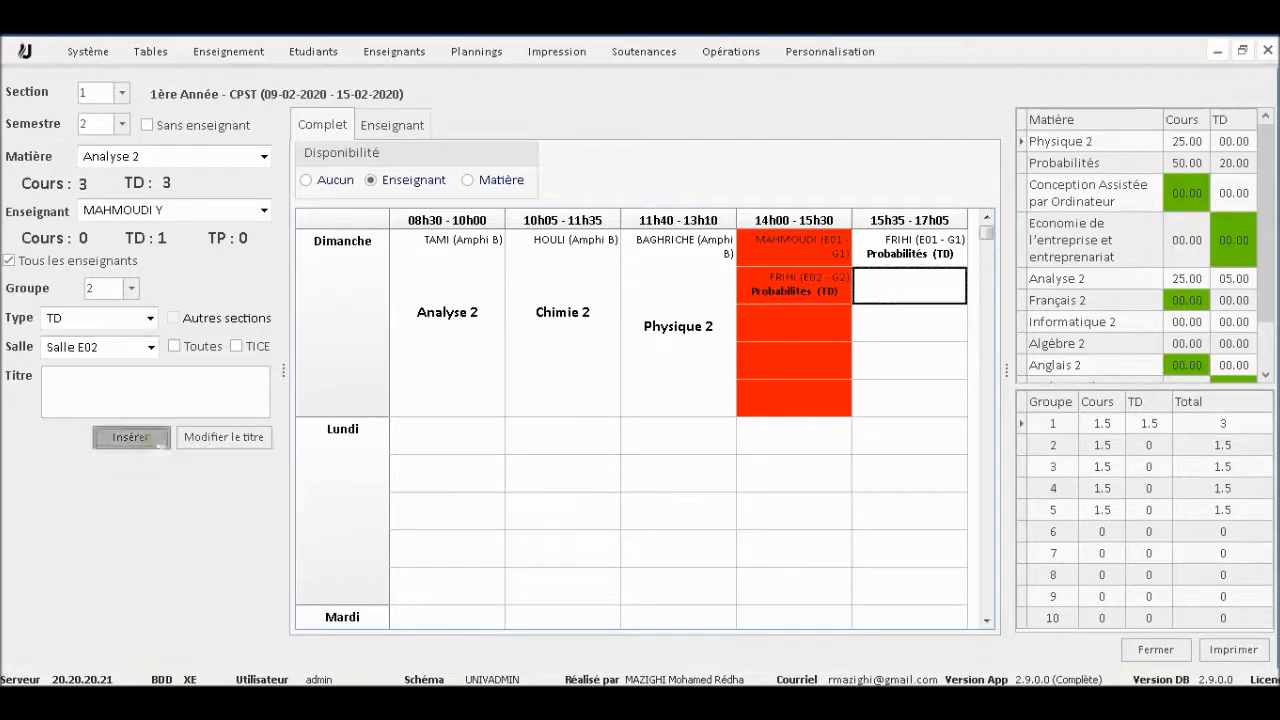
pyautogui.click(926, 292)
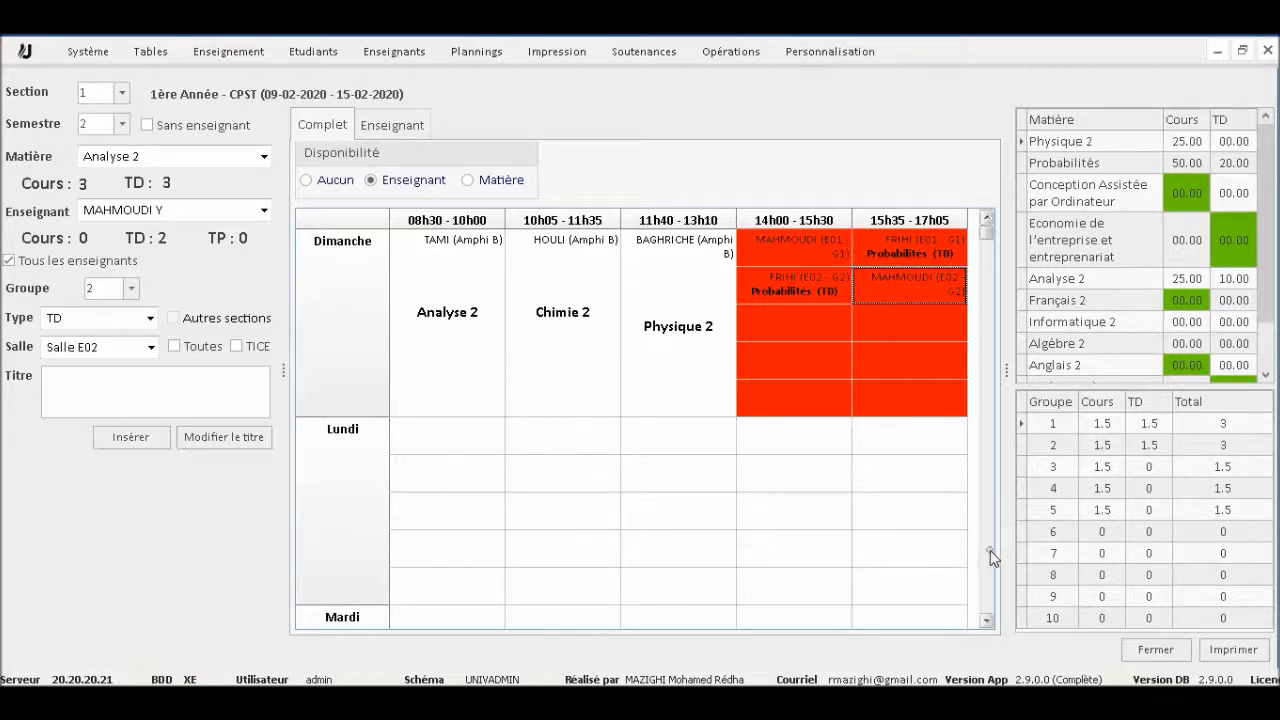
# Step: Prepare a TP session of Chimie 2 in the Mercredi 15h35 - 17h05 slot and assign its teacher
pyautogui.scroll(-3, 990, 552)
pyautogui.click(891, 472)
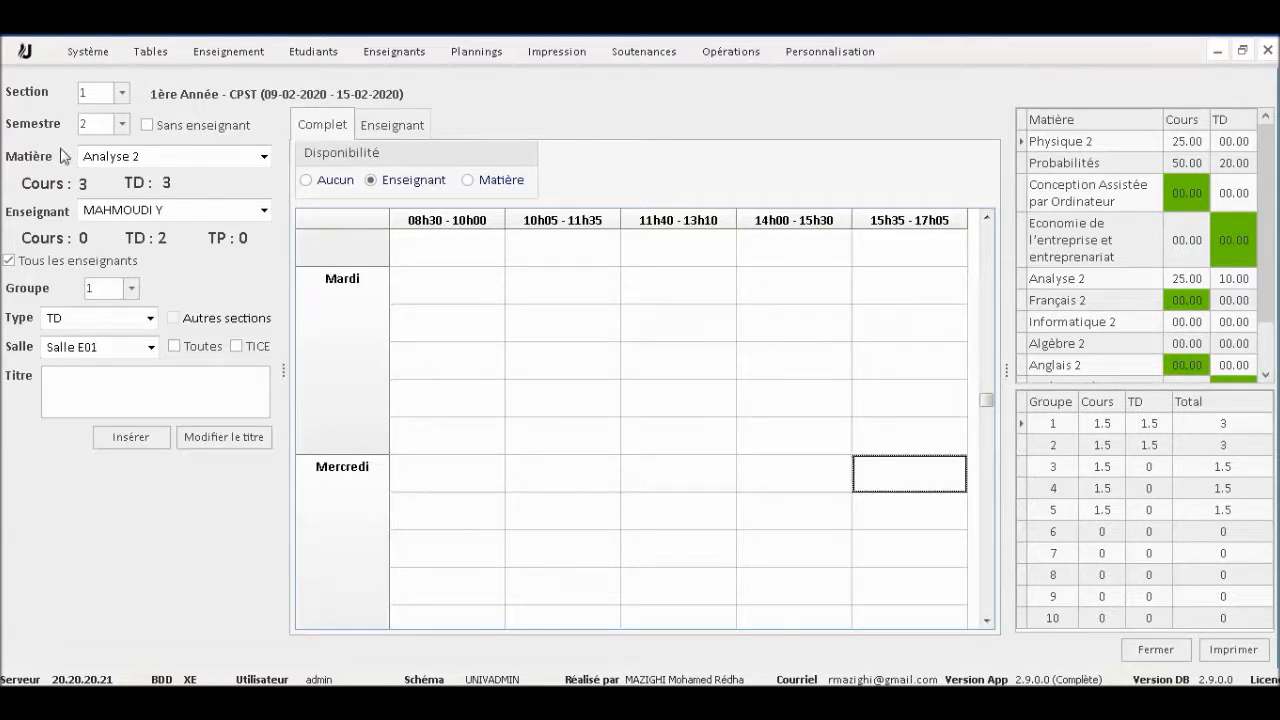
pyautogui.click(129, 160)
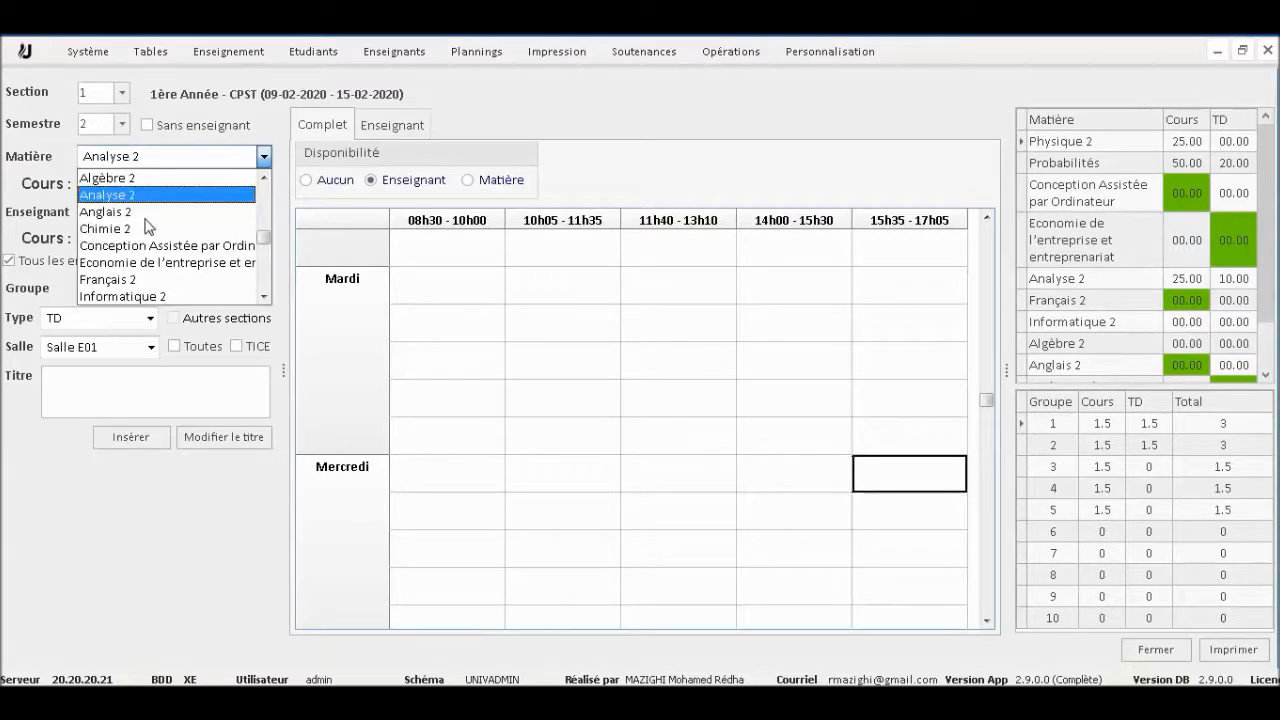
pyautogui.click(140, 229)
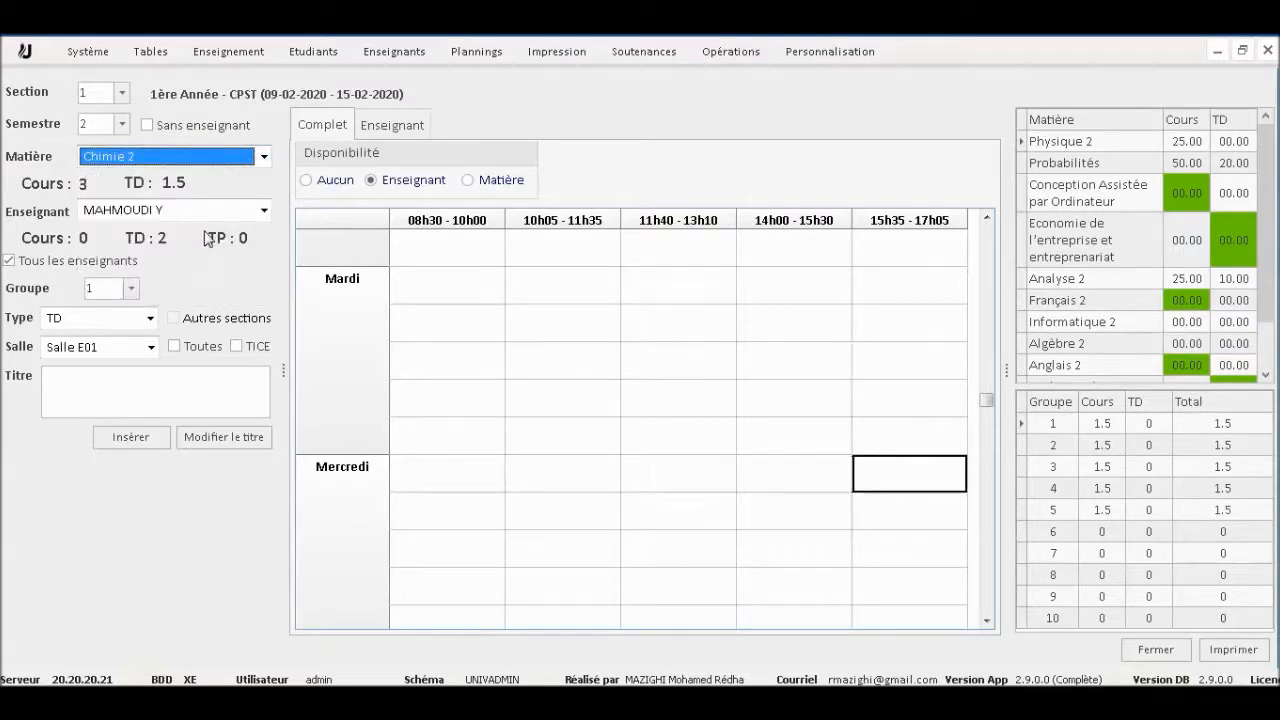
pyautogui.click(264, 210)
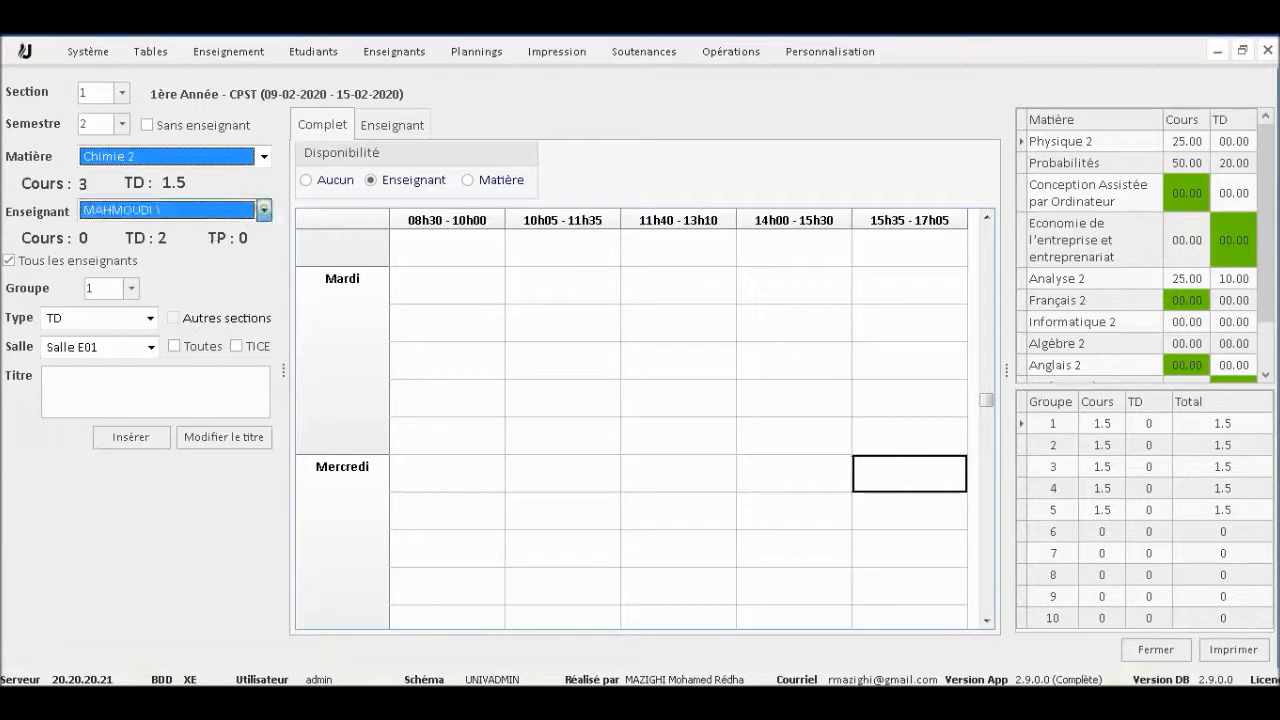
pyautogui.write('A')
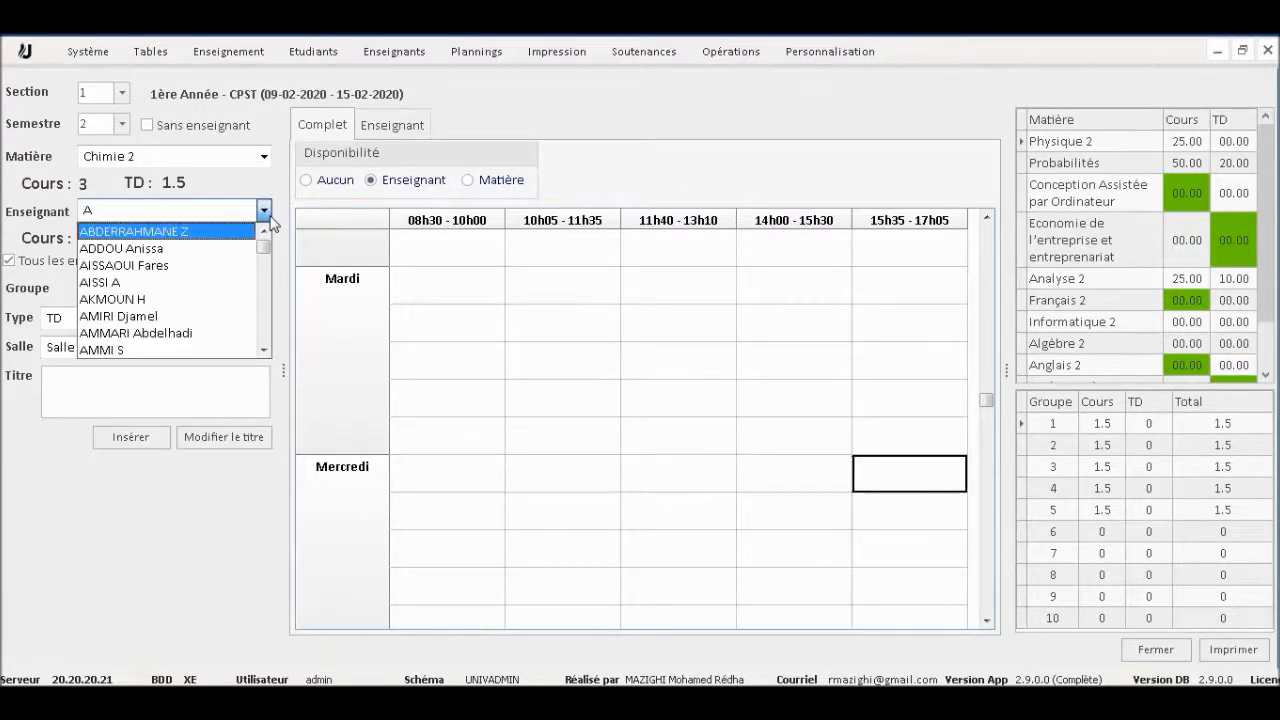
pyautogui.click(138, 316)
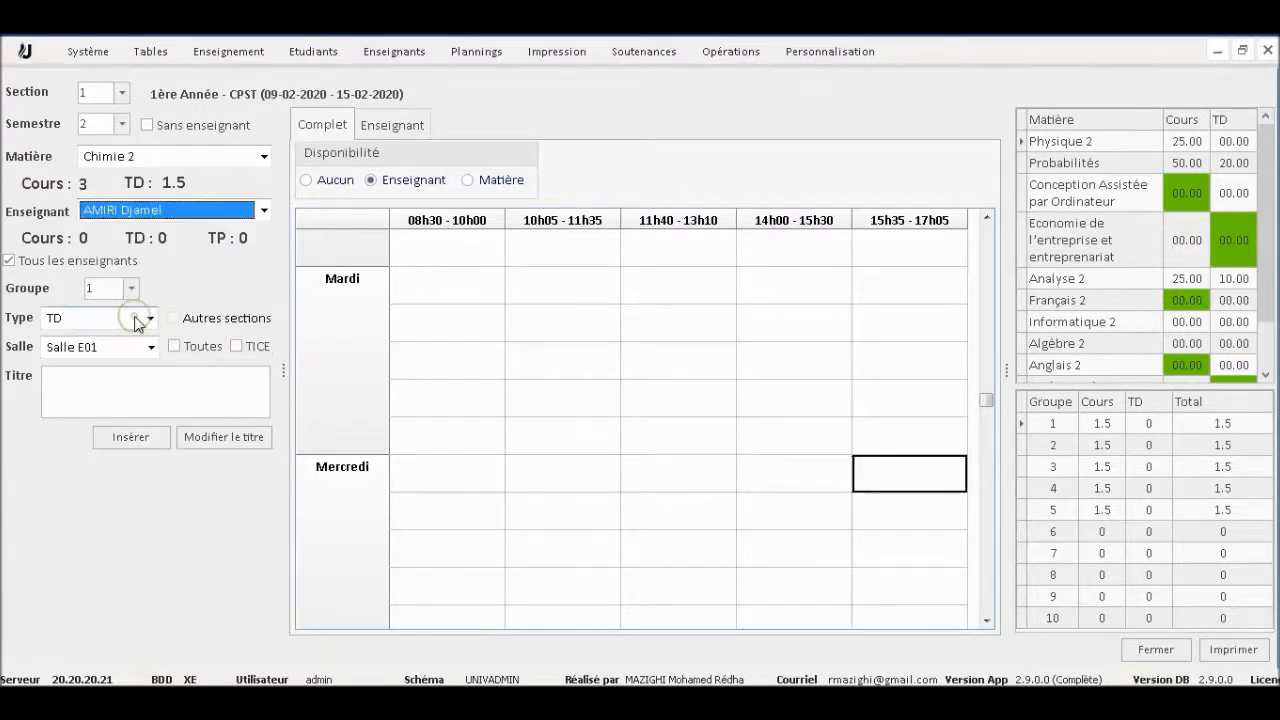
pyautogui.click(150, 318)
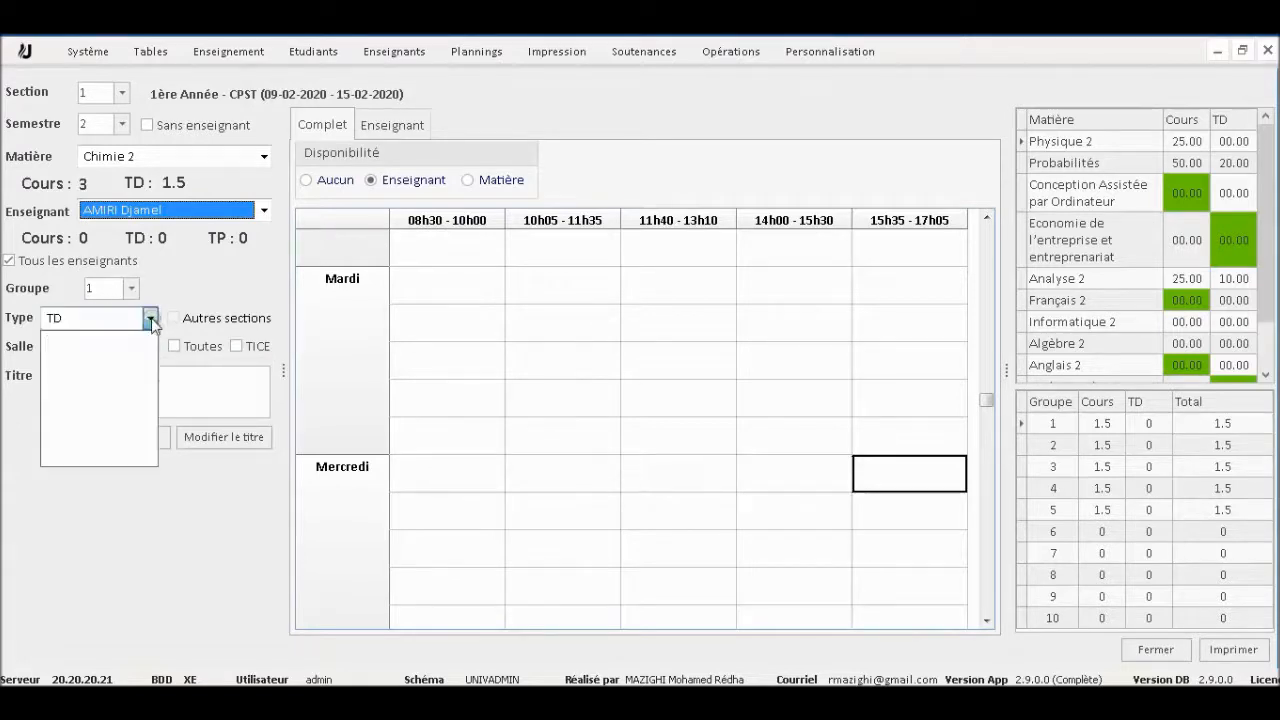
pyautogui.click(72, 374)
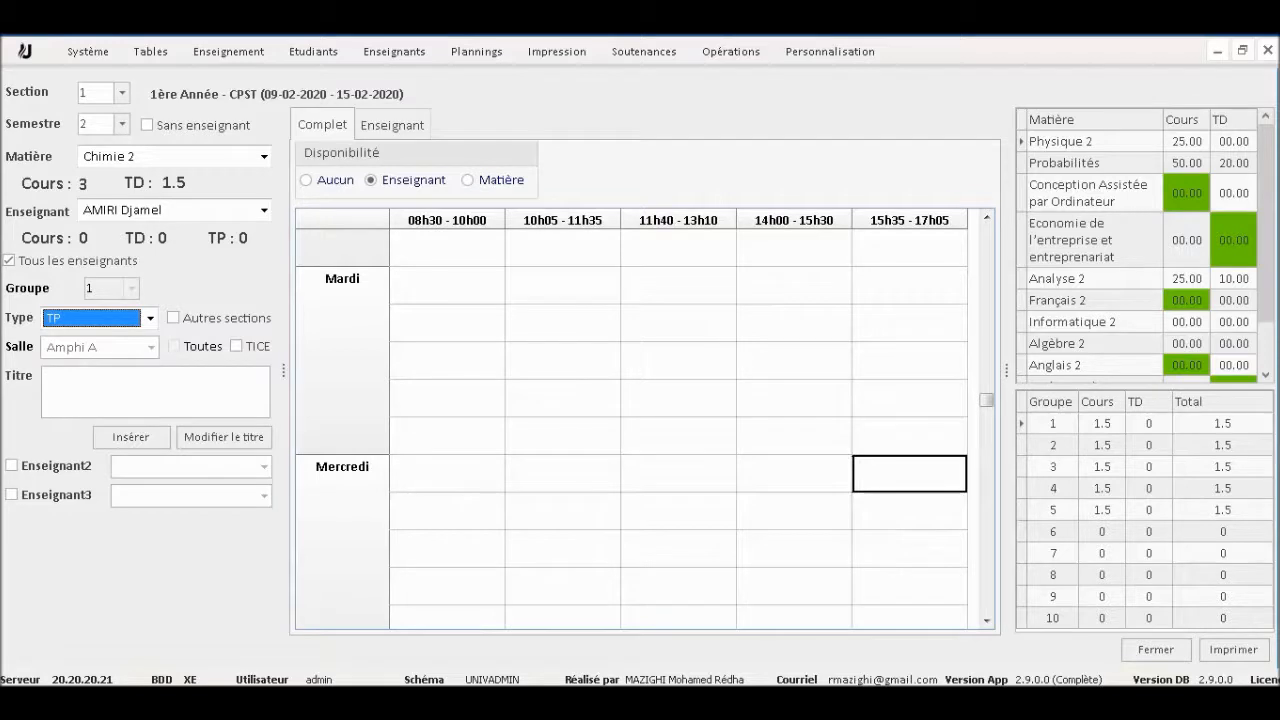
# Step: Title the session TP Chimie and insert it into the Mercredi 15h35 - 17h05 slot without a second teacher
pyautogui.click(70, 375)
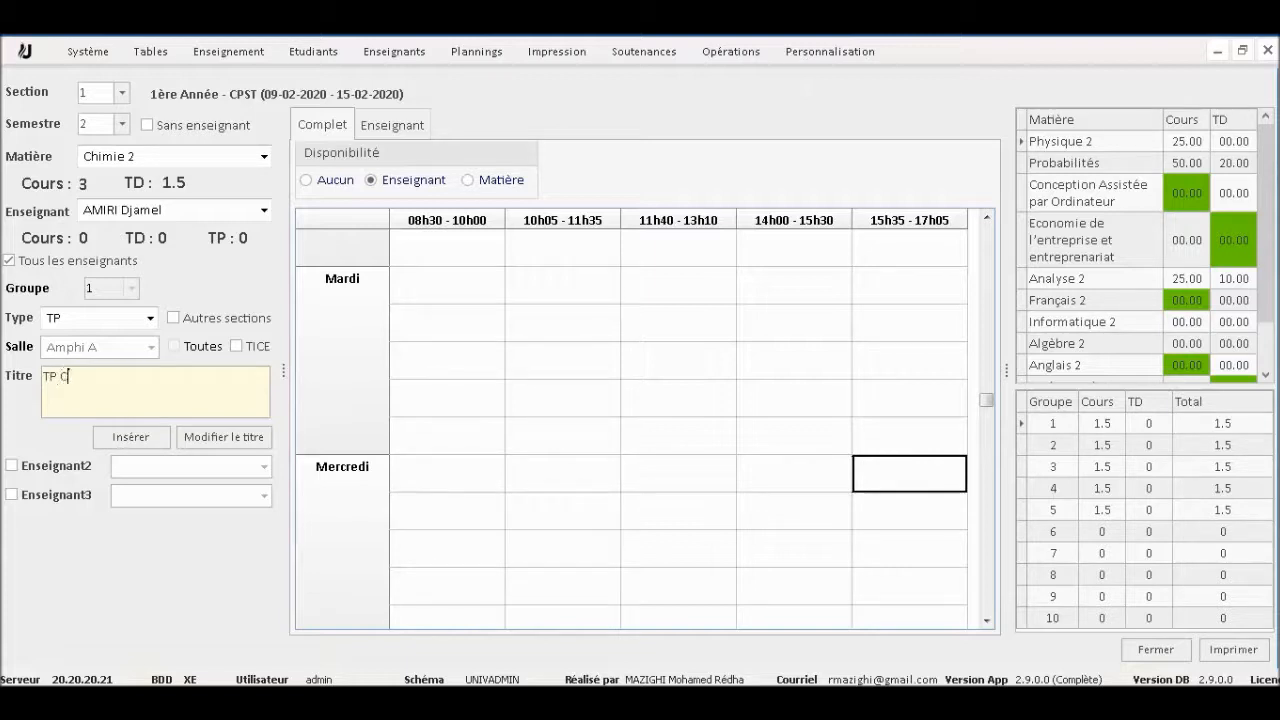
pyautogui.write('e')
pyautogui.click(86, 472)
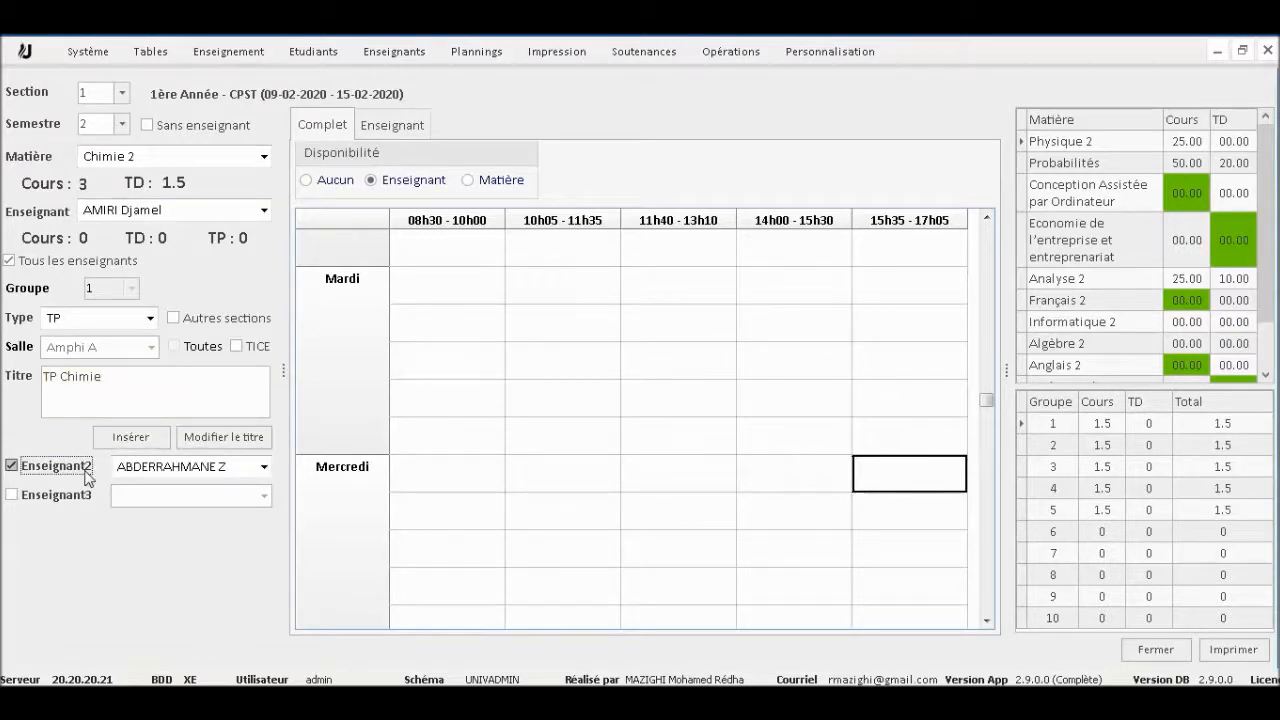
pyautogui.click(86, 470)
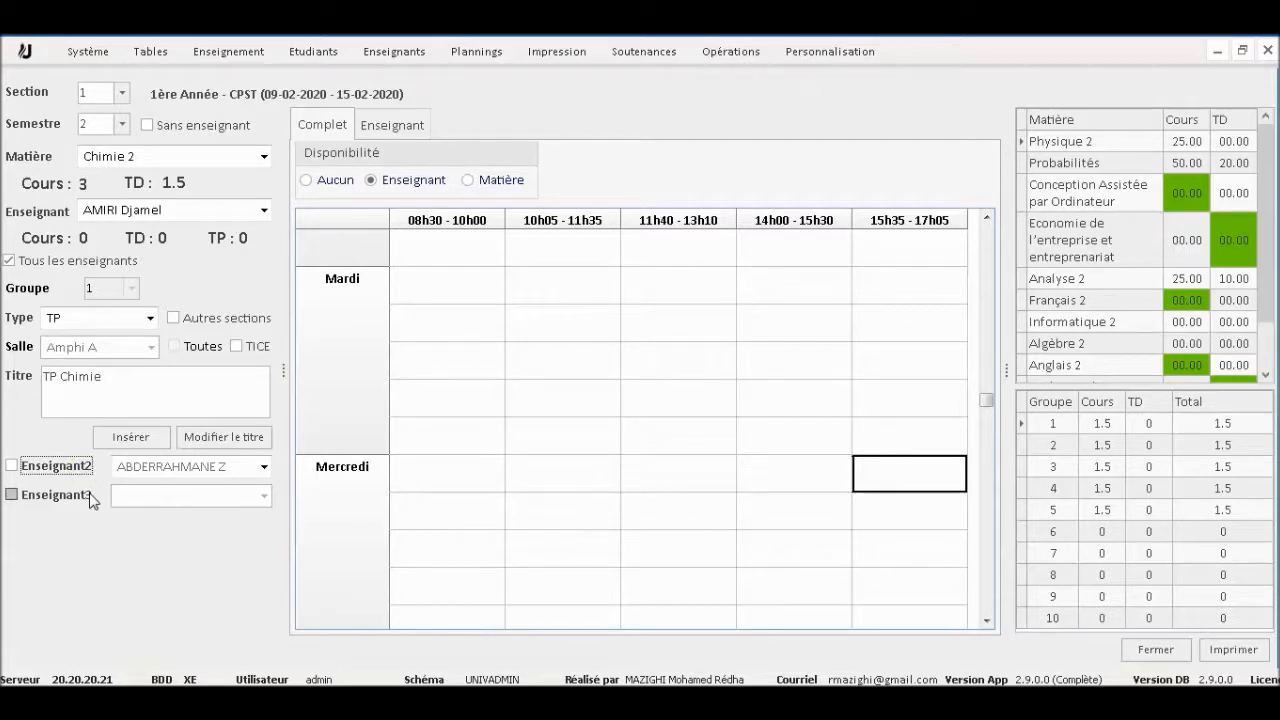
pyautogui.click(130, 437)
pyautogui.click(922, 501)
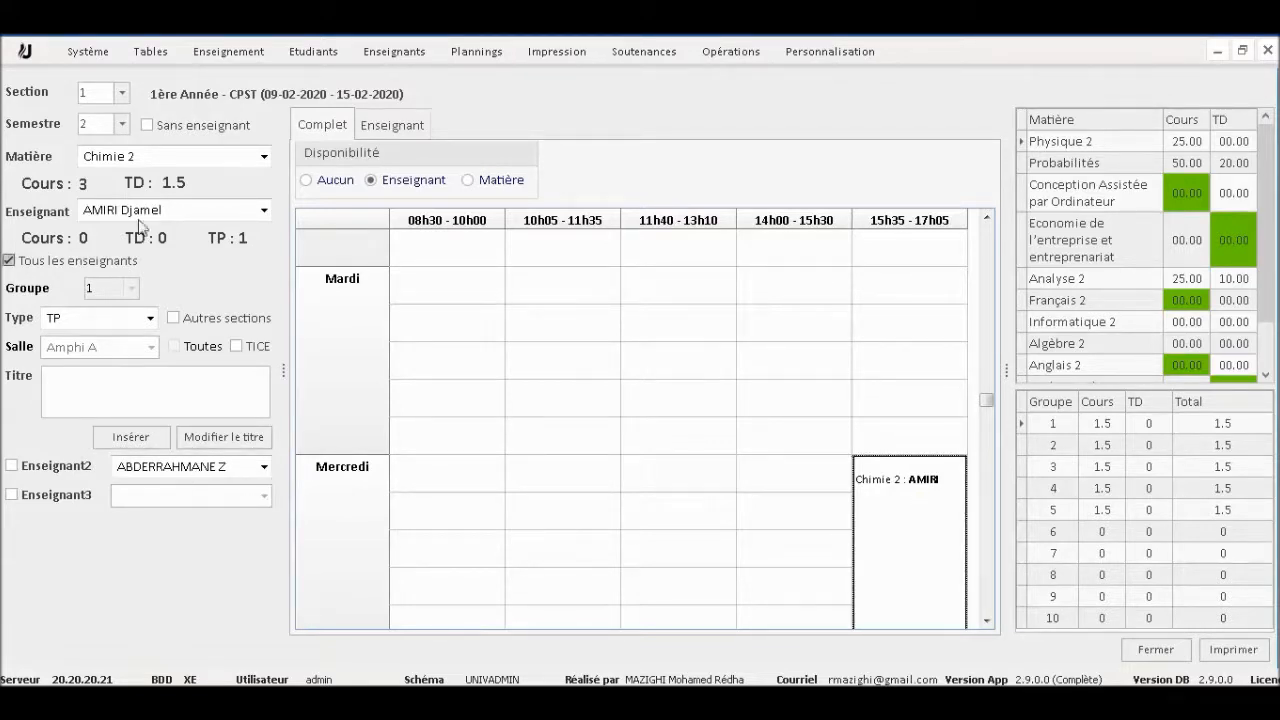
# Step: Insert a Physique 2 TP session with its own teacher alongside Chimie 2 in section 1's Mercredi 15h35 - 17h05 slot
pyautogui.click(264, 157)
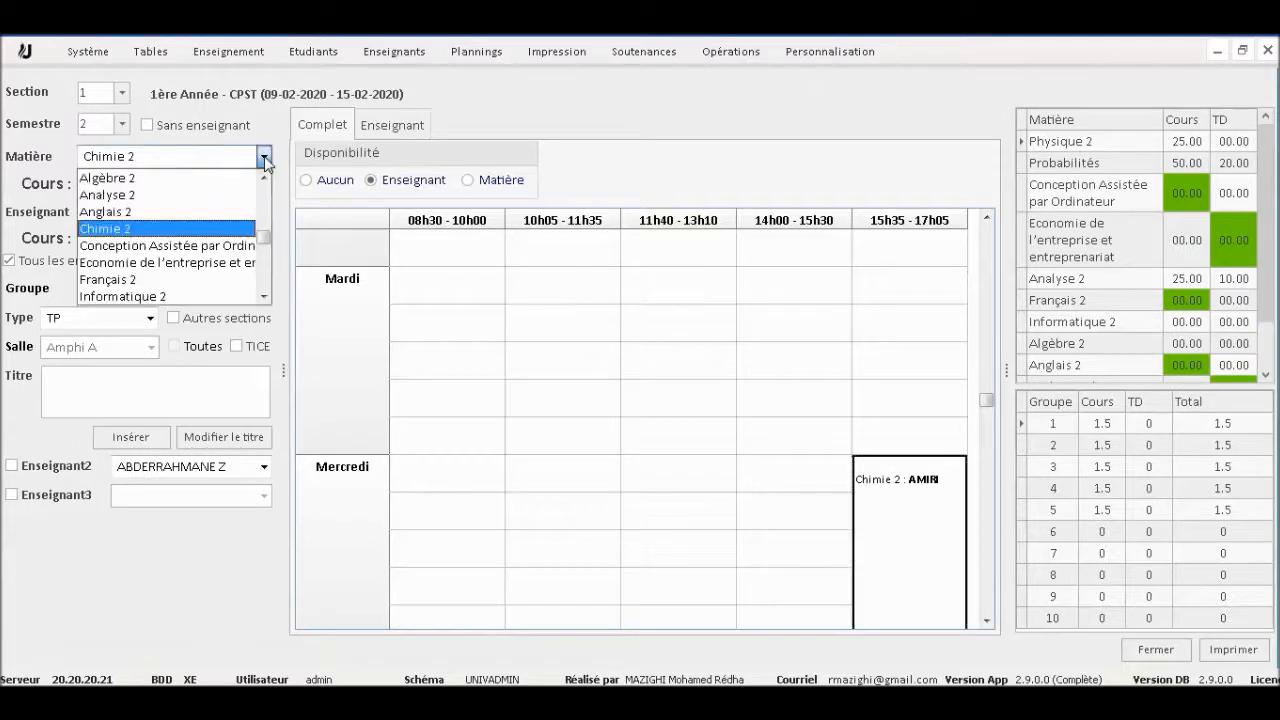
pyautogui.scroll(-1, 264, 290)
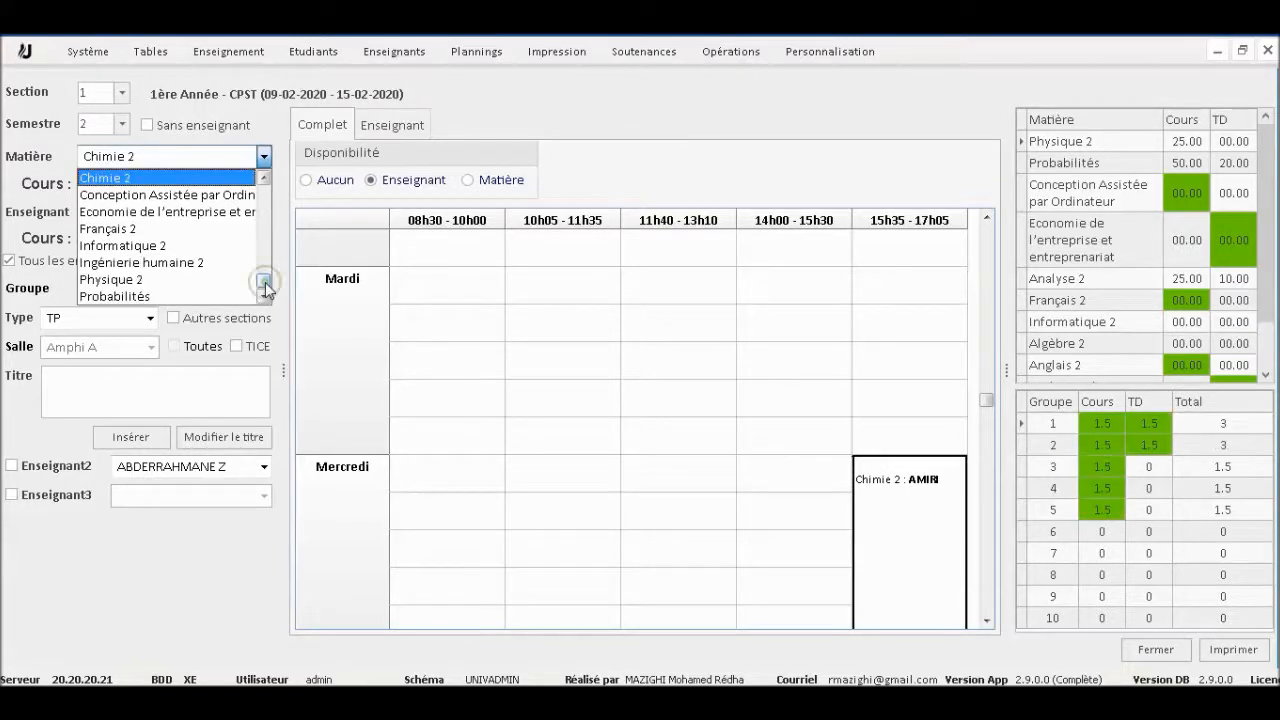
pyautogui.click(135, 281)
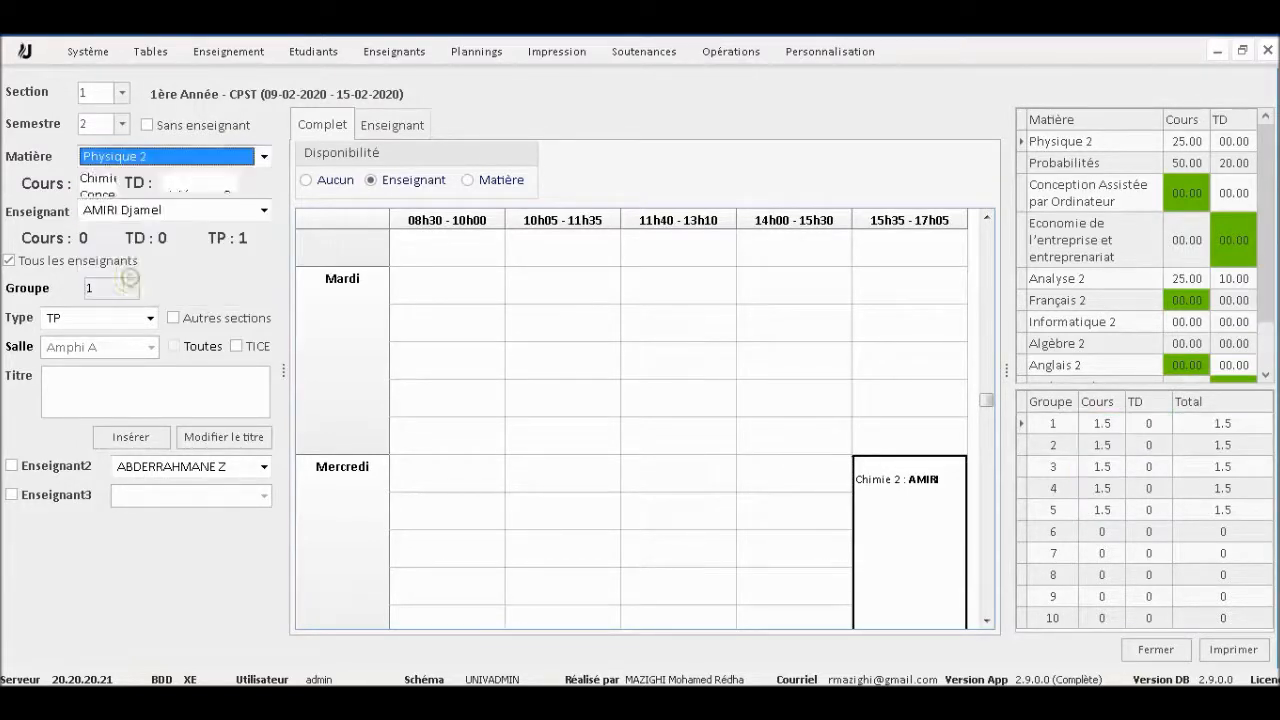
pyautogui.click(167, 212)
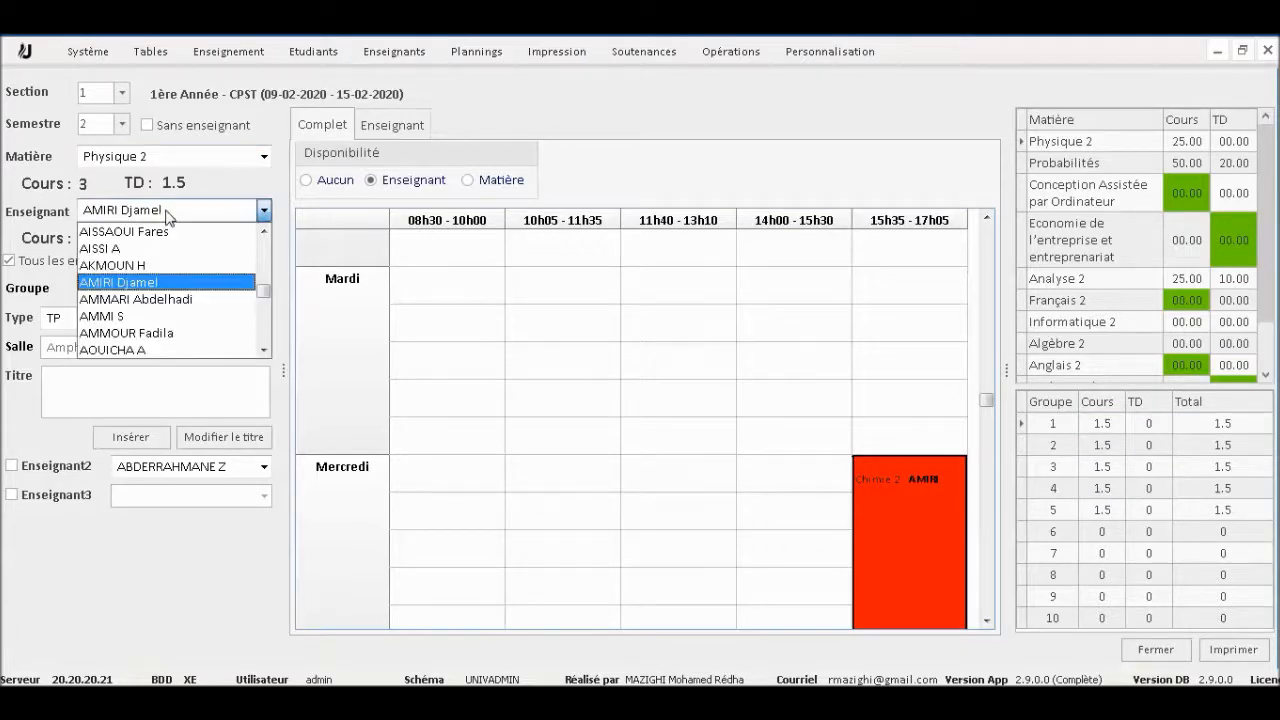
pyautogui.write('BE')
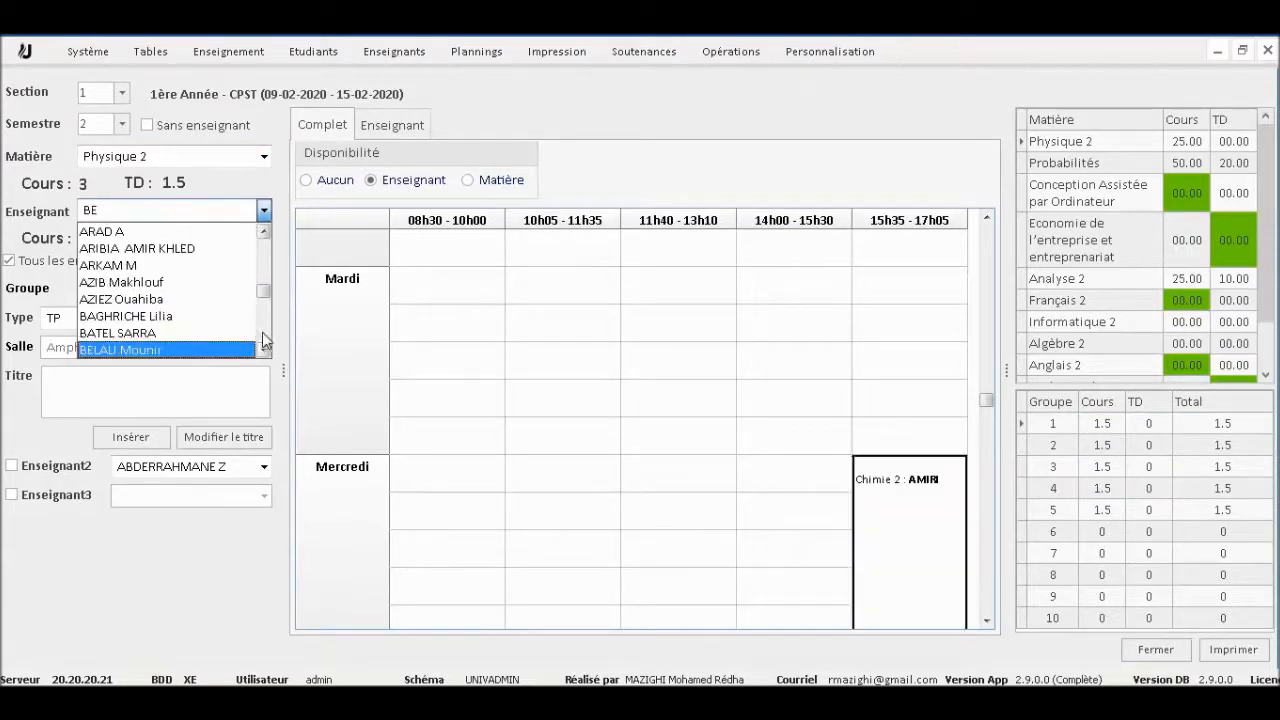
pyautogui.click(265, 340)
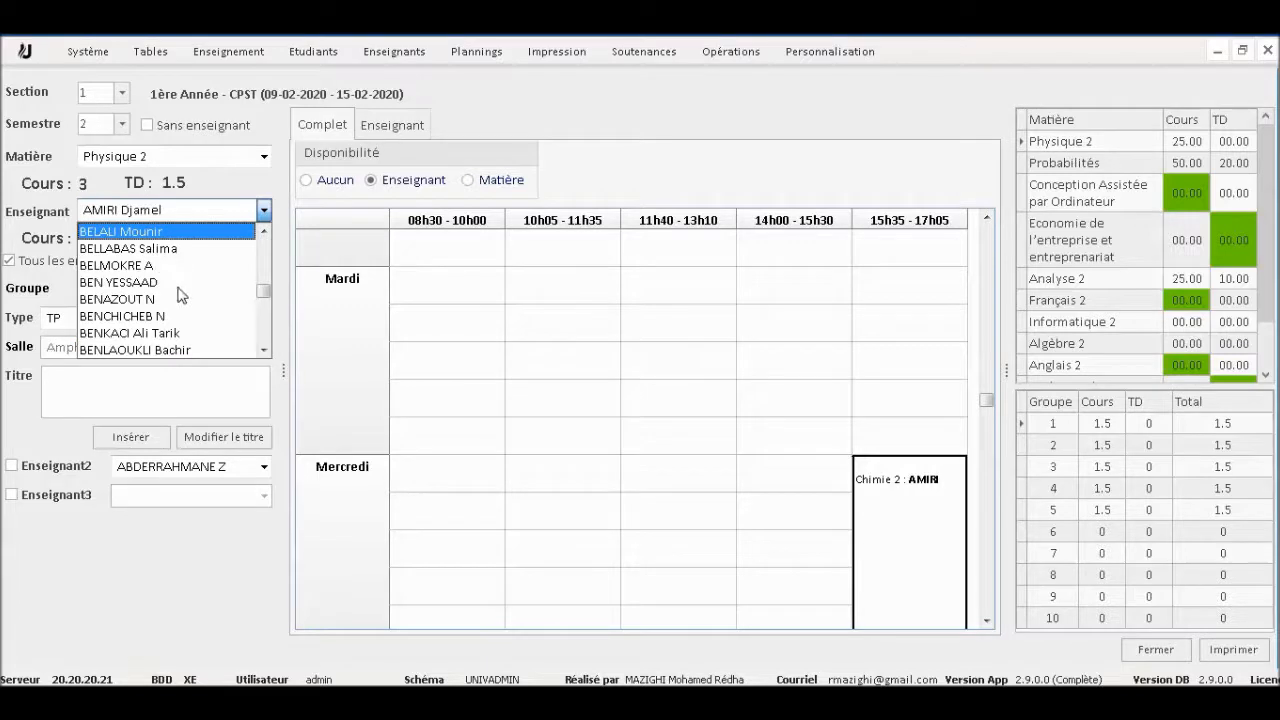
pyautogui.click(264, 338)
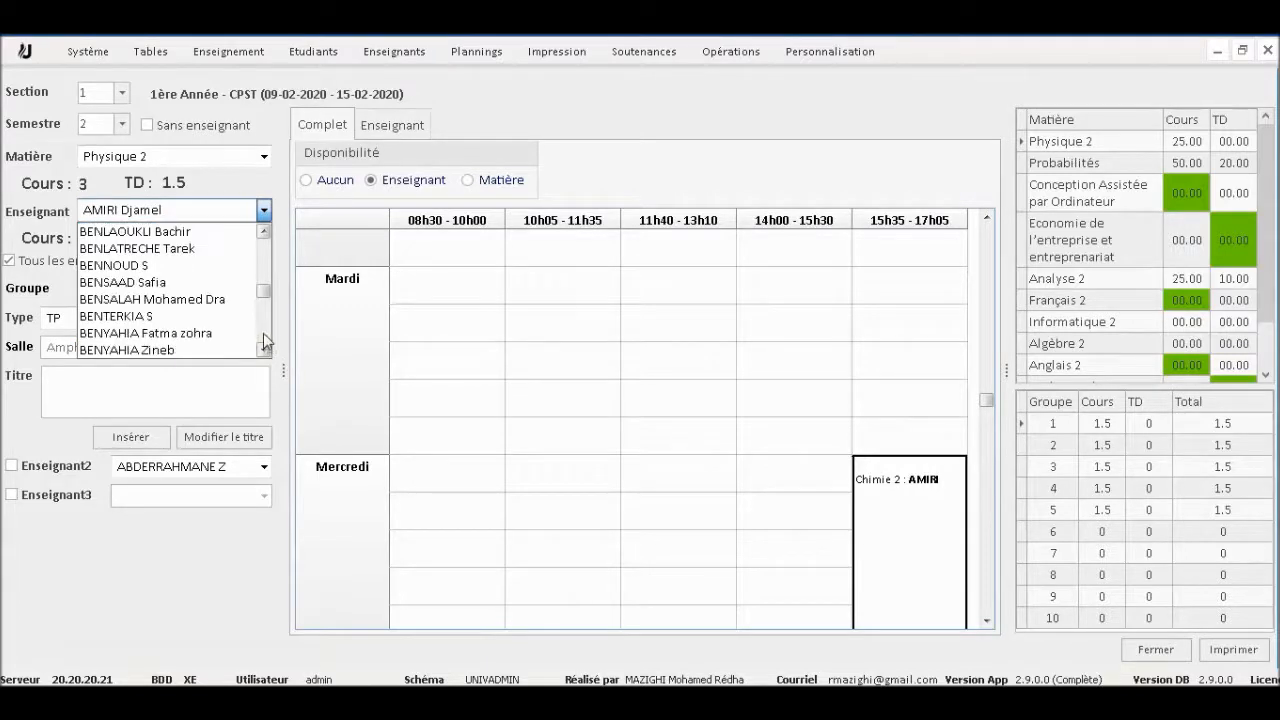
pyautogui.click(263, 333)
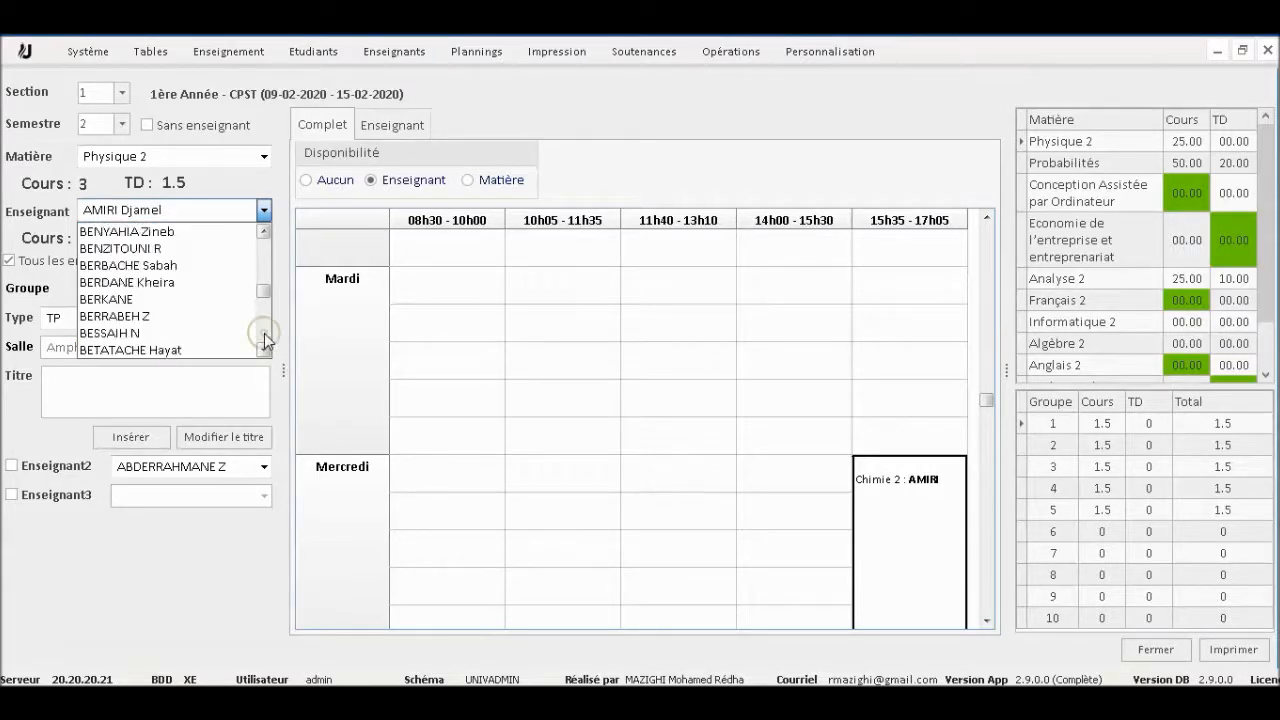
pyautogui.click(128, 316)
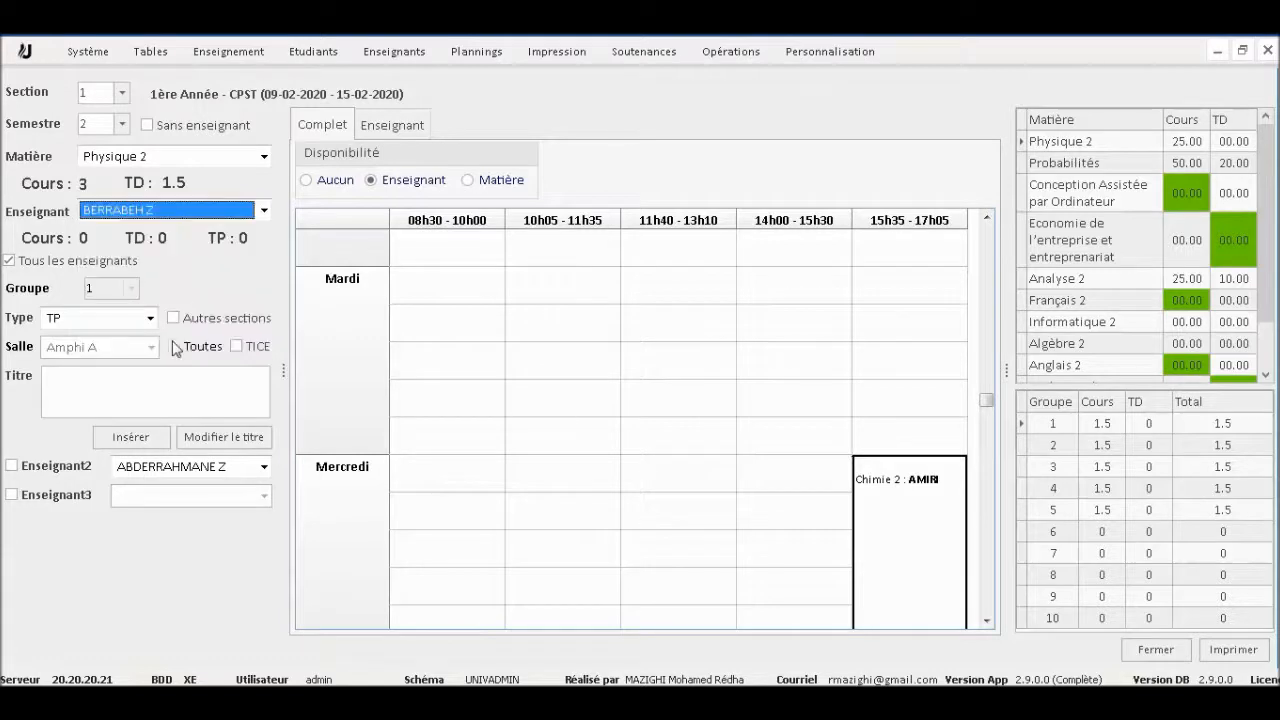
pyautogui.click(147, 440)
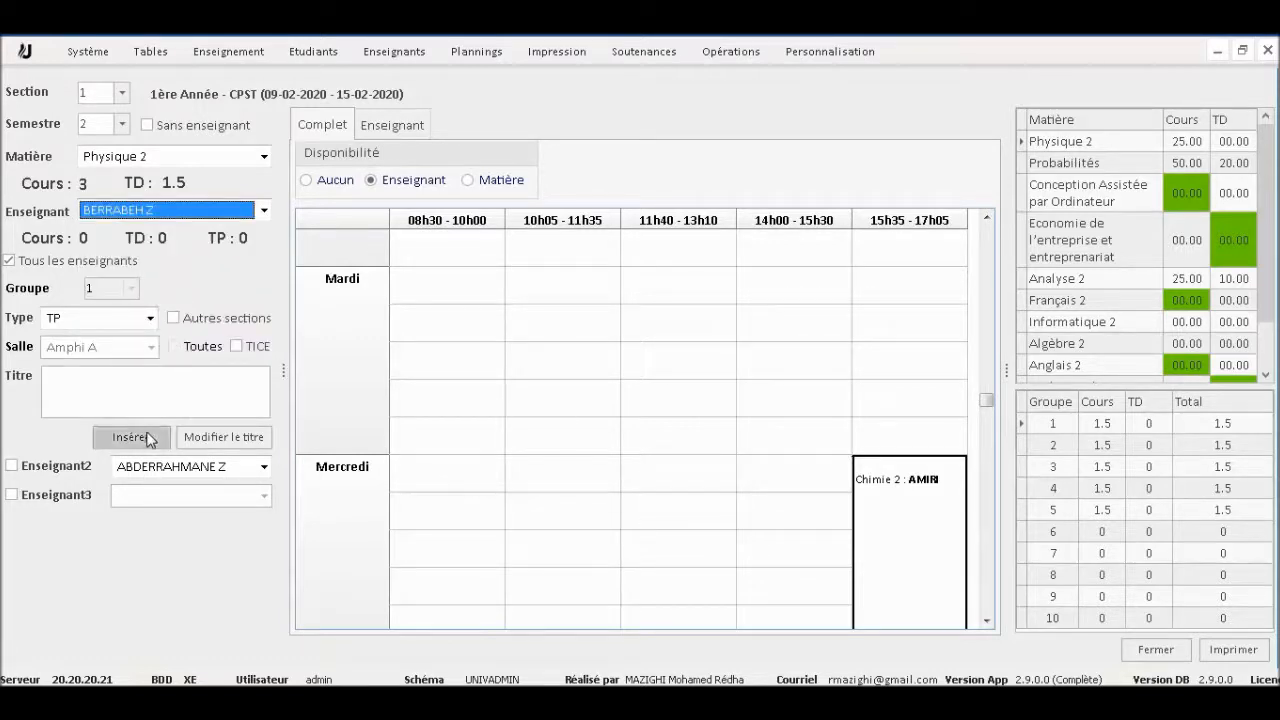
pyautogui.click(150, 440)
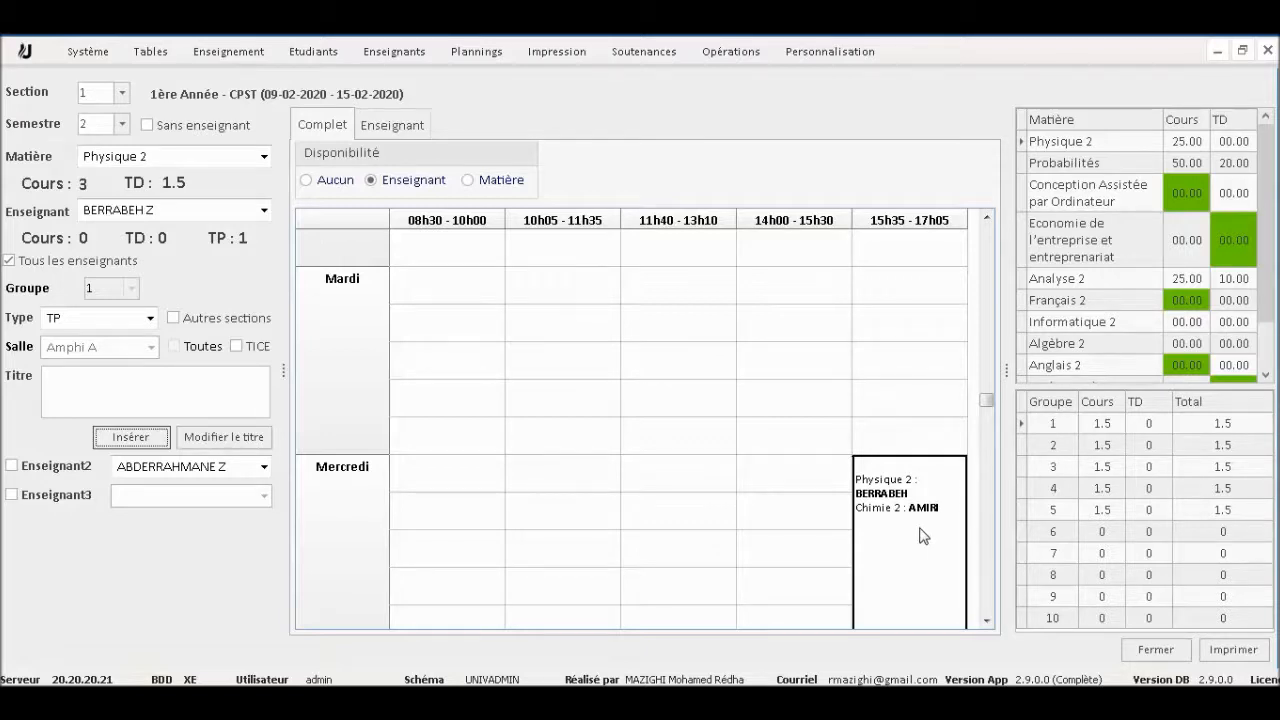
pyautogui.click(154, 375)
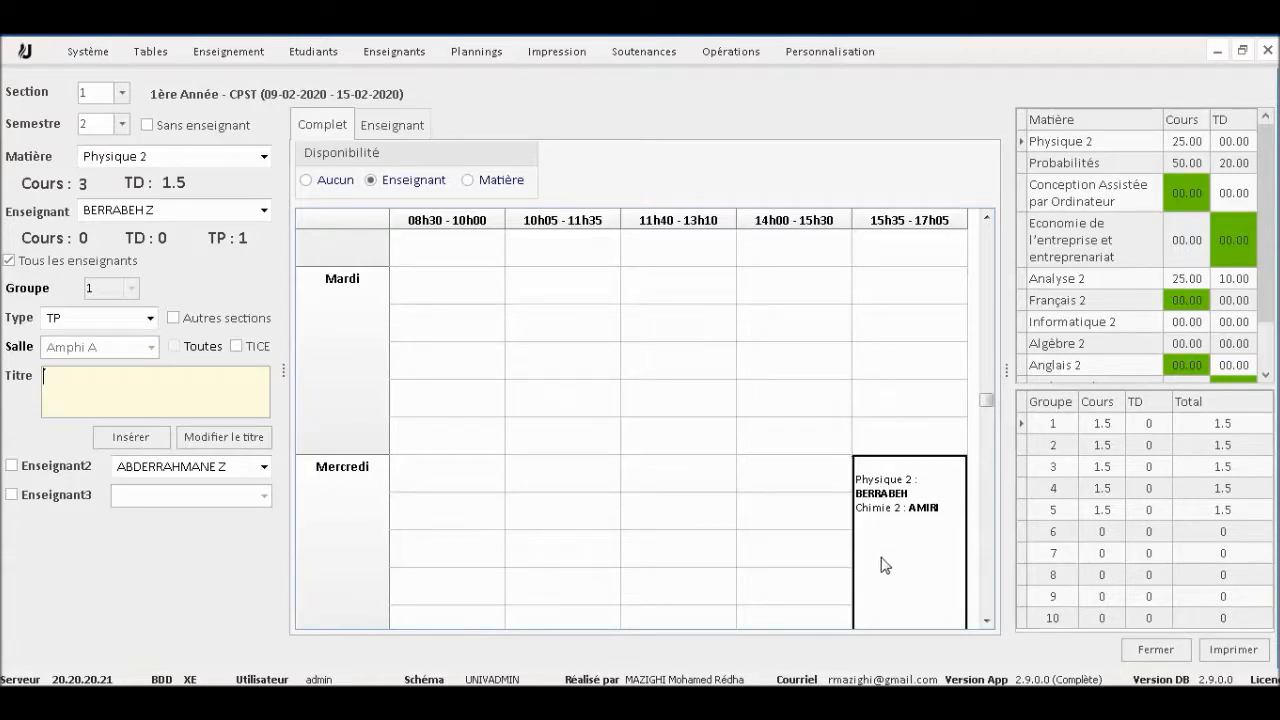
# Step: Compare the Dimanche 08h30 - 10h00 slot and its room choices between the timetables of sections 1 and 2
pyautogui.scroll(5, 991, 241)
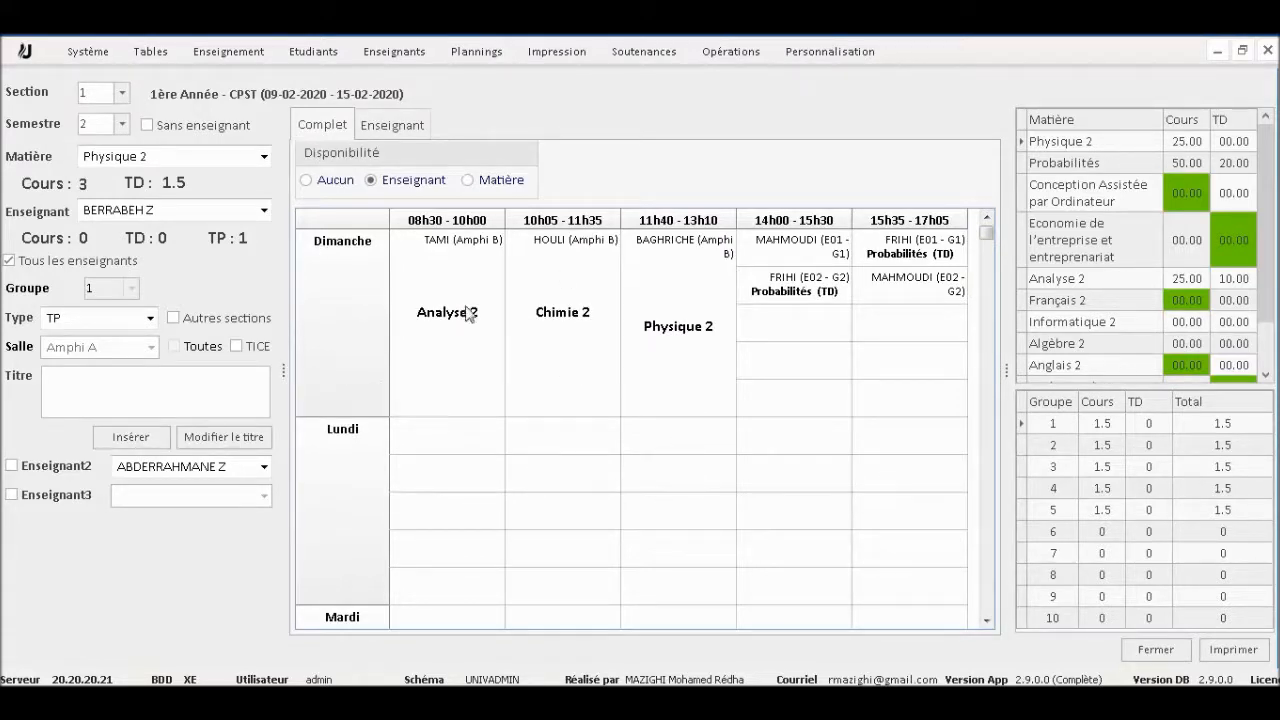
pyautogui.click(103, 95)
pyautogui.click(98, 115)
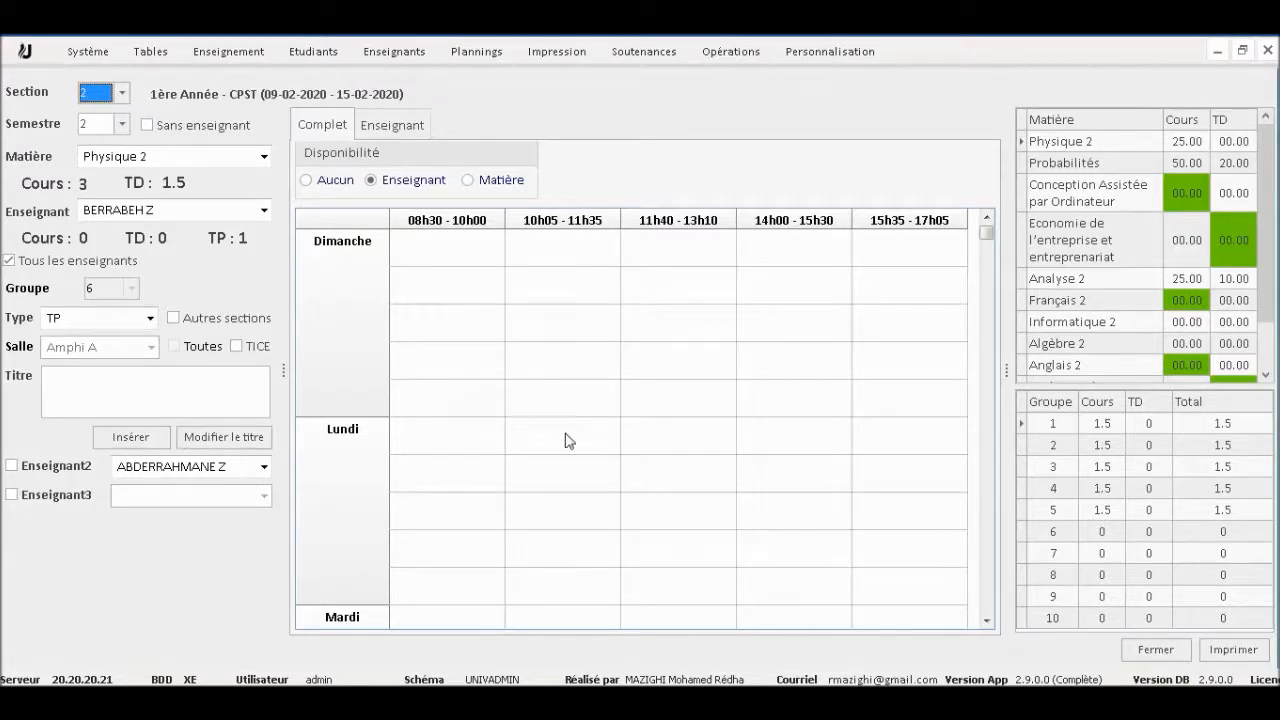
pyautogui.click(443, 261)
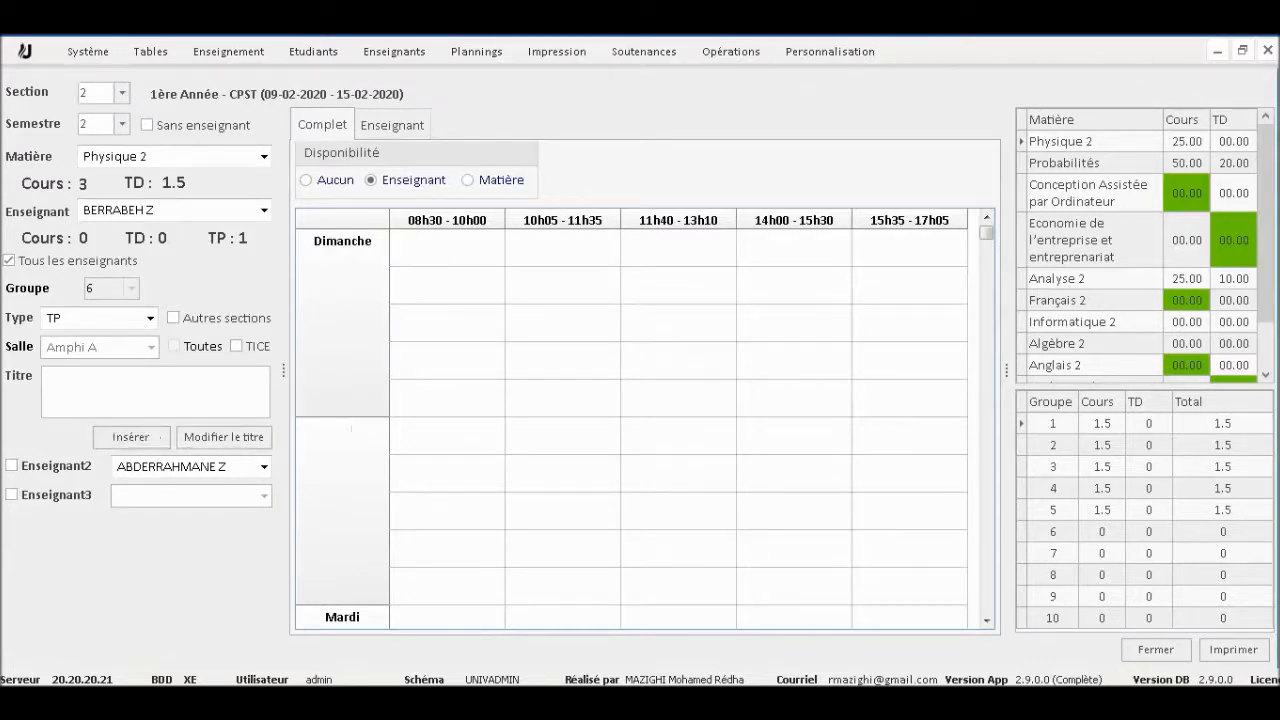
pyautogui.click(112, 94)
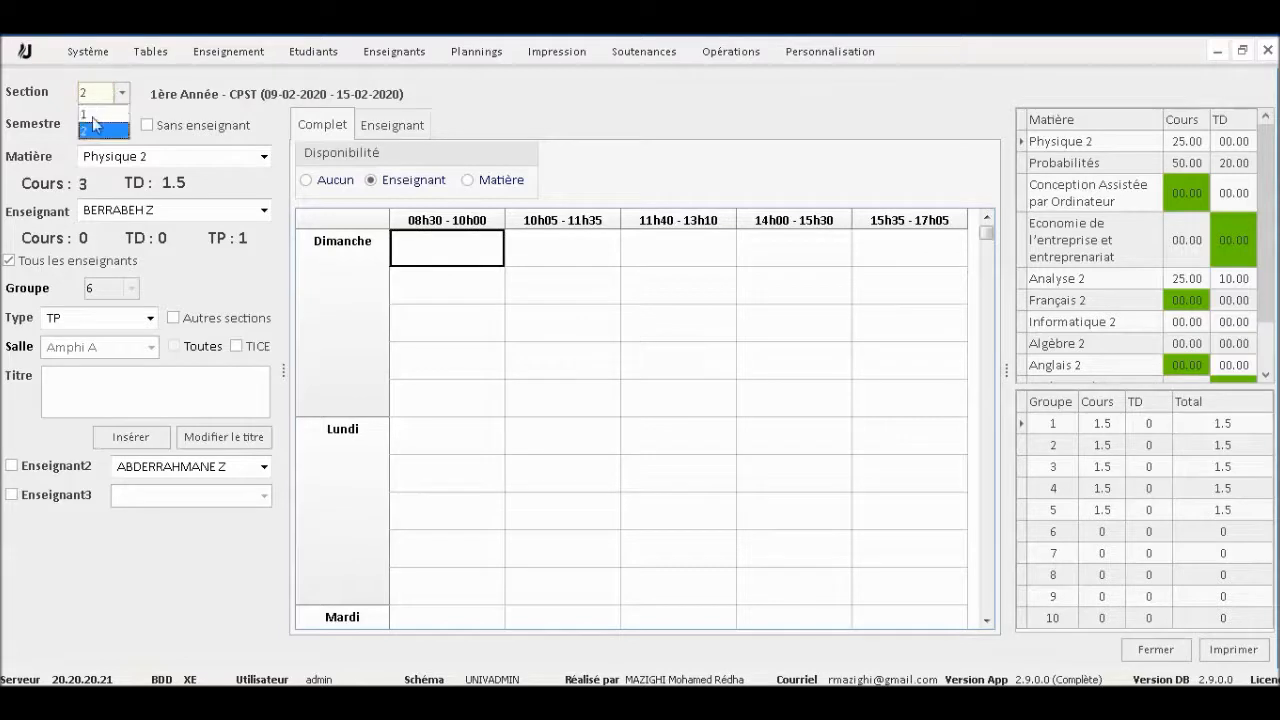
pyautogui.click(103, 114)
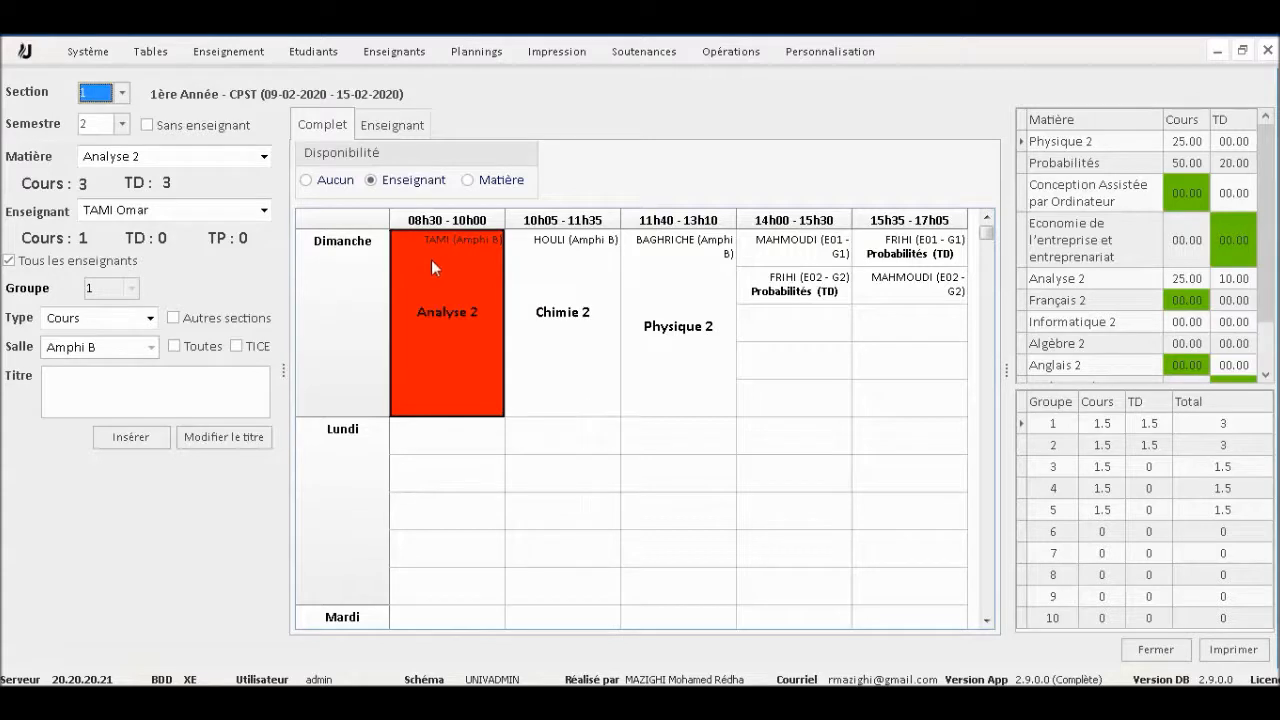
pyautogui.click(102, 92)
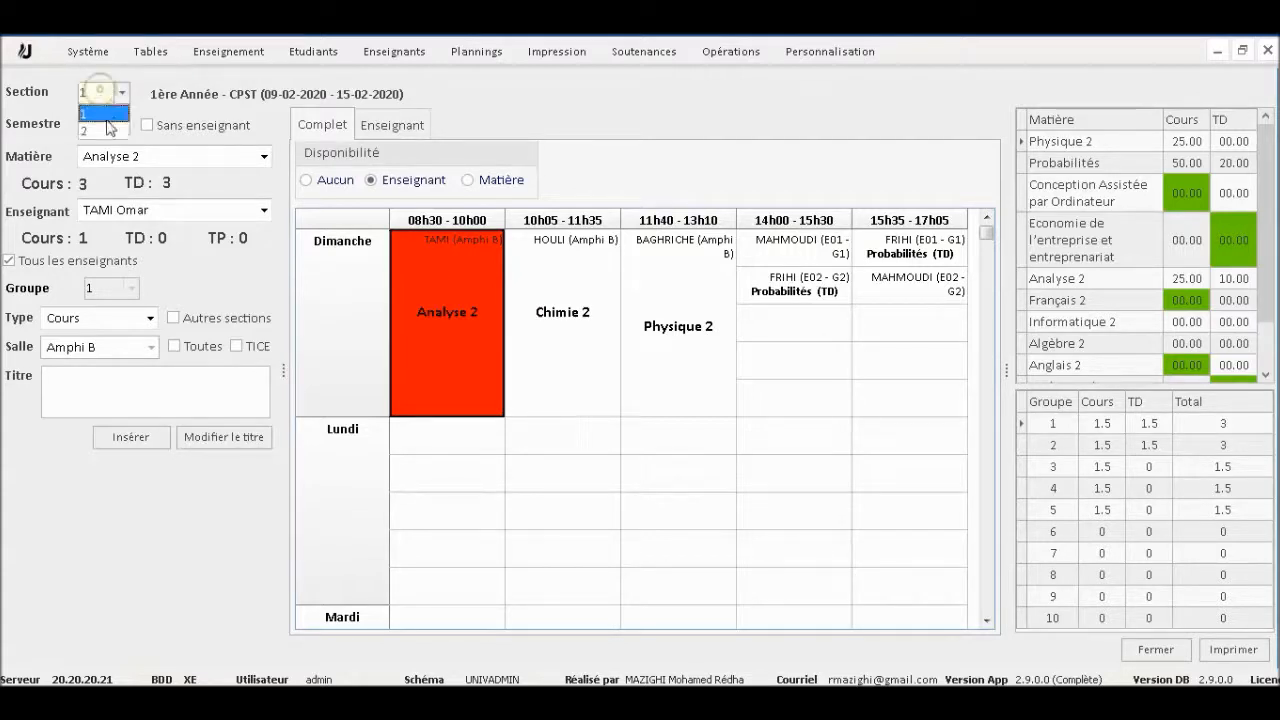
pyautogui.click(104, 130)
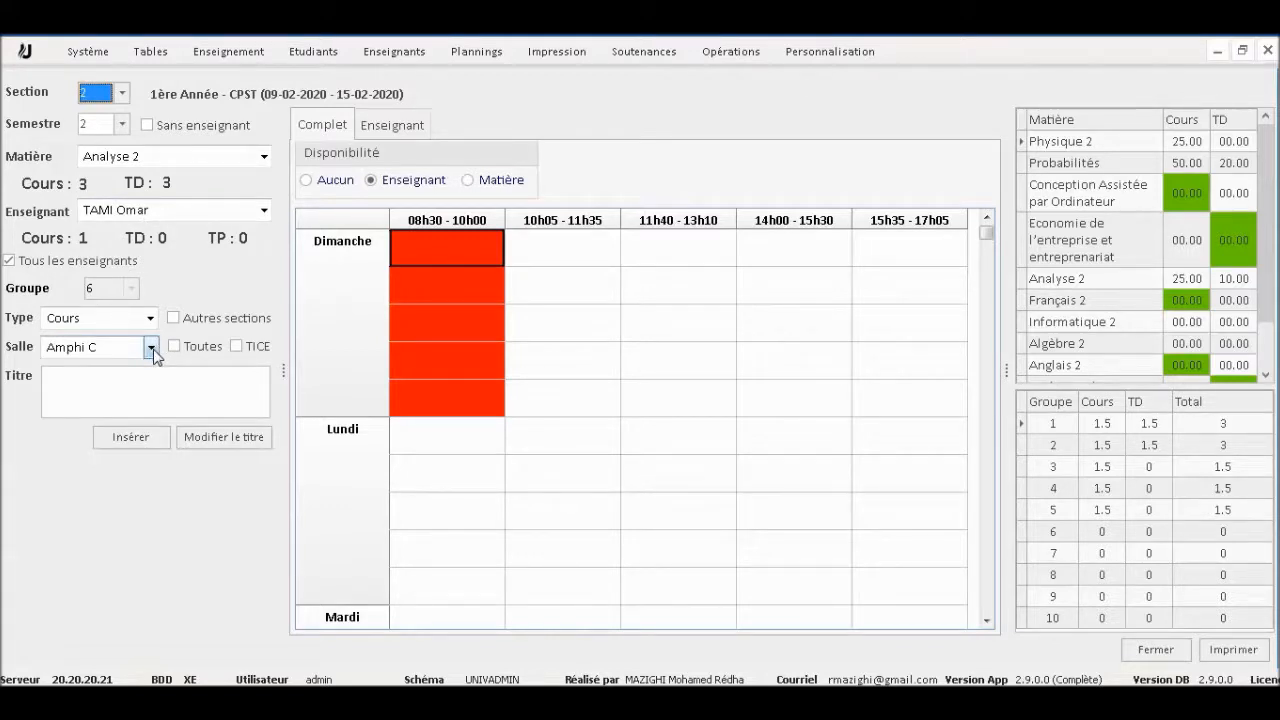
pyautogui.click(98, 96)
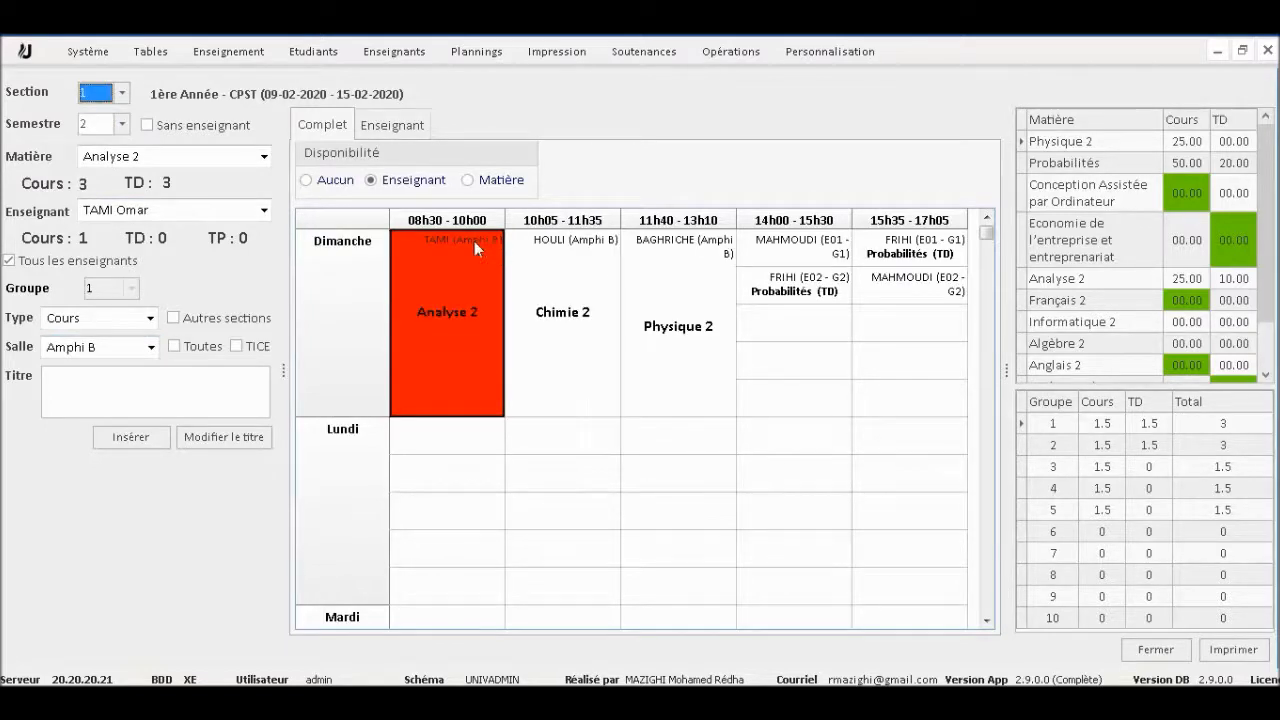
pyautogui.click(100, 93)
pyautogui.click(100, 130)
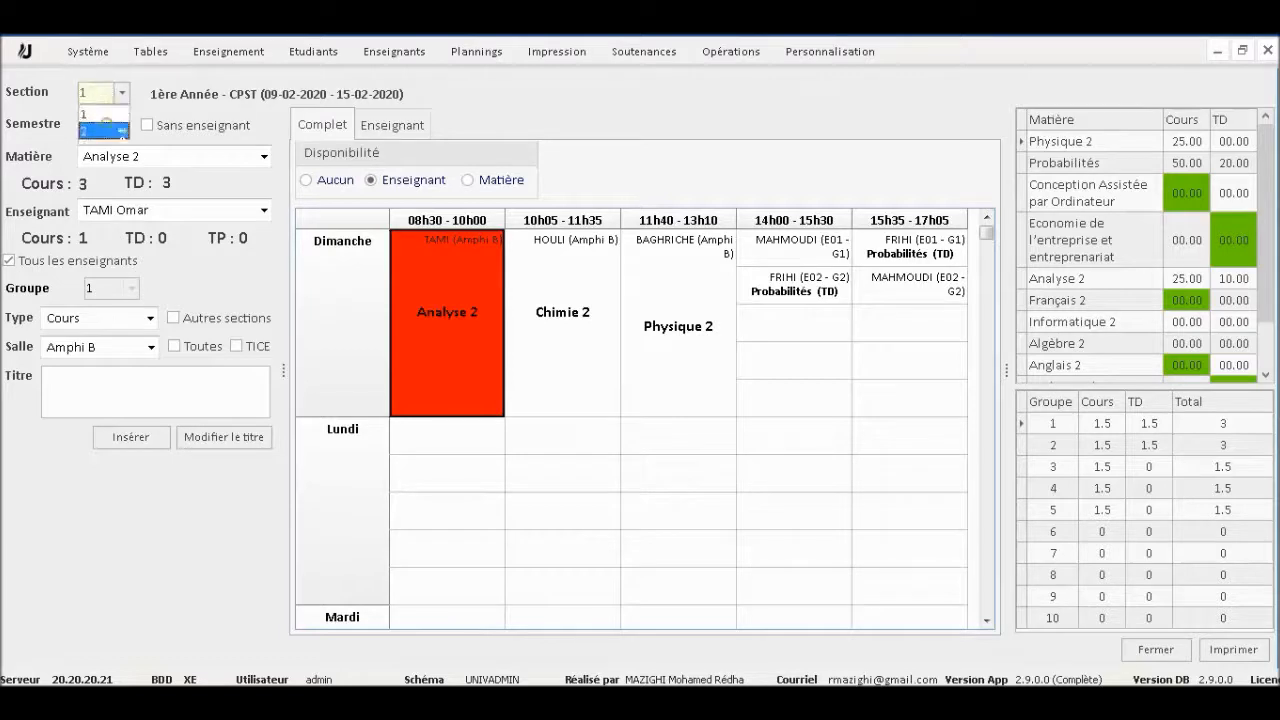
pyautogui.click(150, 347)
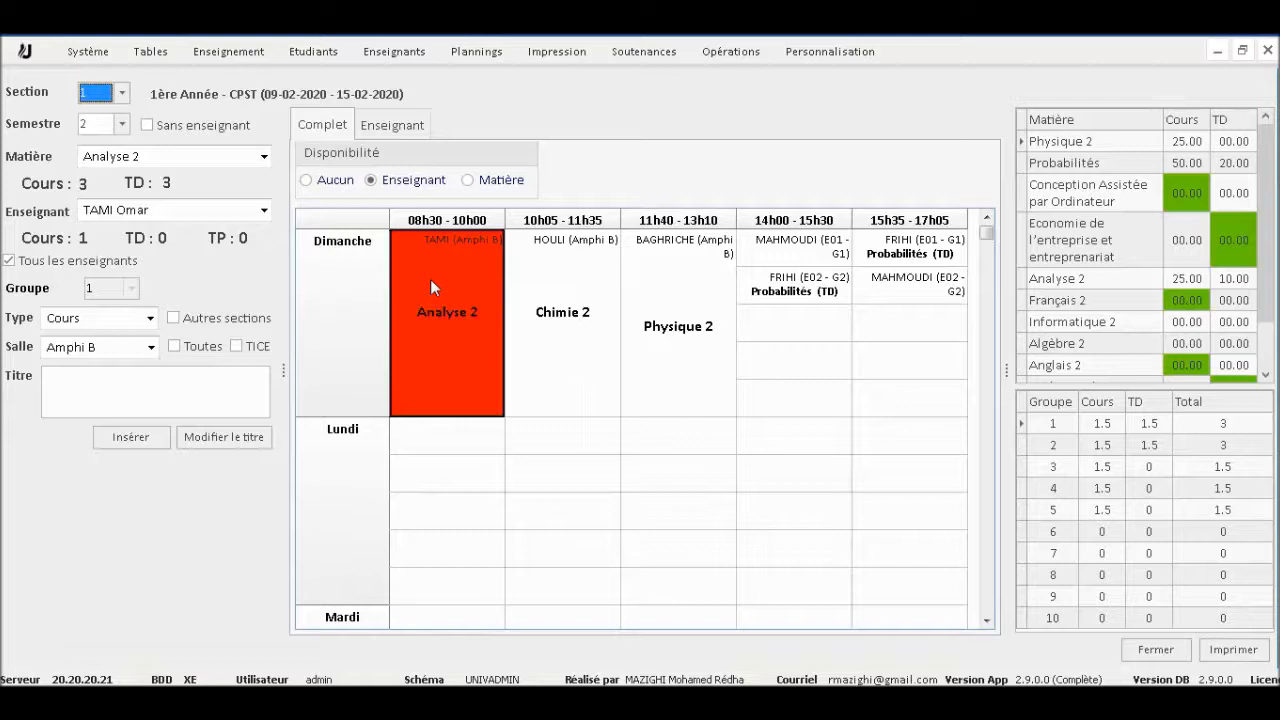
# Step: Add the other sections to section 1's Analyse 2 course on Dimanche 08h30 - 10h00
pyautogui.rightClick(430, 279)
pyautogui.click(420, 280)
pyautogui.rightClick(420, 281)
pyautogui.click(419, 265)
pyautogui.rightClick(419, 265)
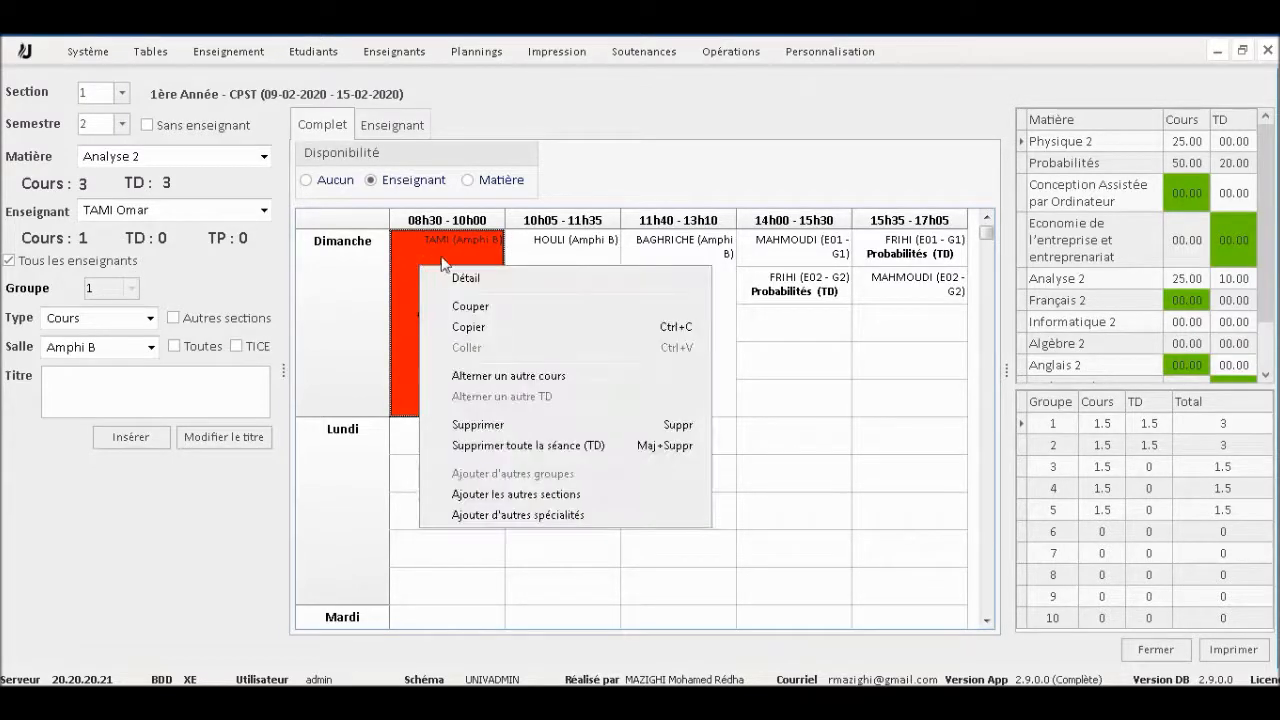
pyautogui.click(444, 253)
pyautogui.rightClick(444, 253)
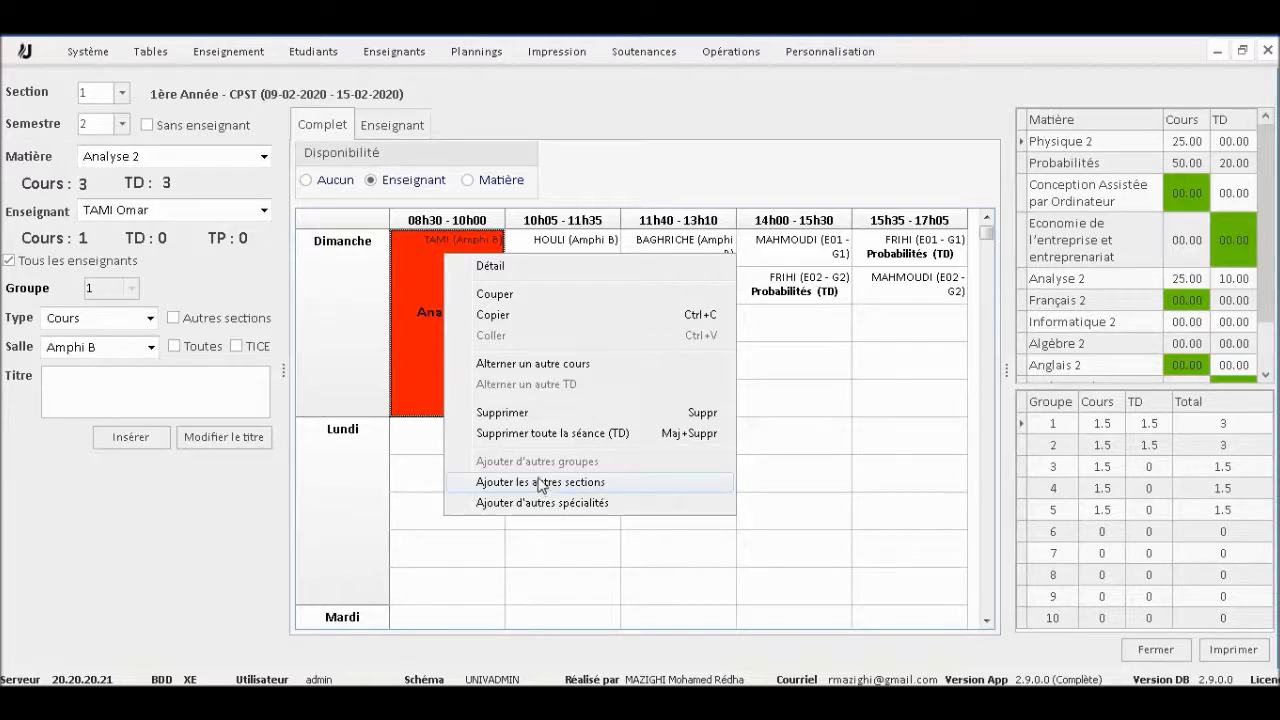
pyautogui.click(539, 481)
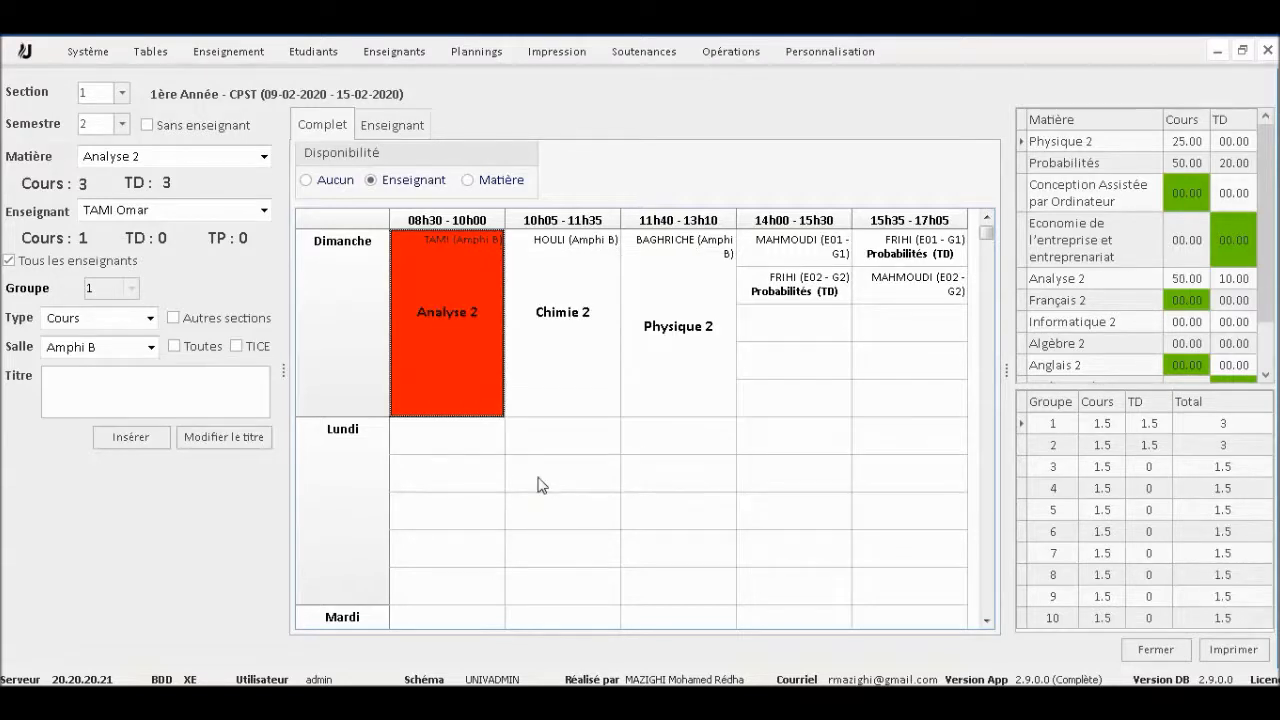
# Step: Check the Dimanche 08h30 - 10h00 slot in section 2's timetable, and return to section 1
pyautogui.click(115, 94)
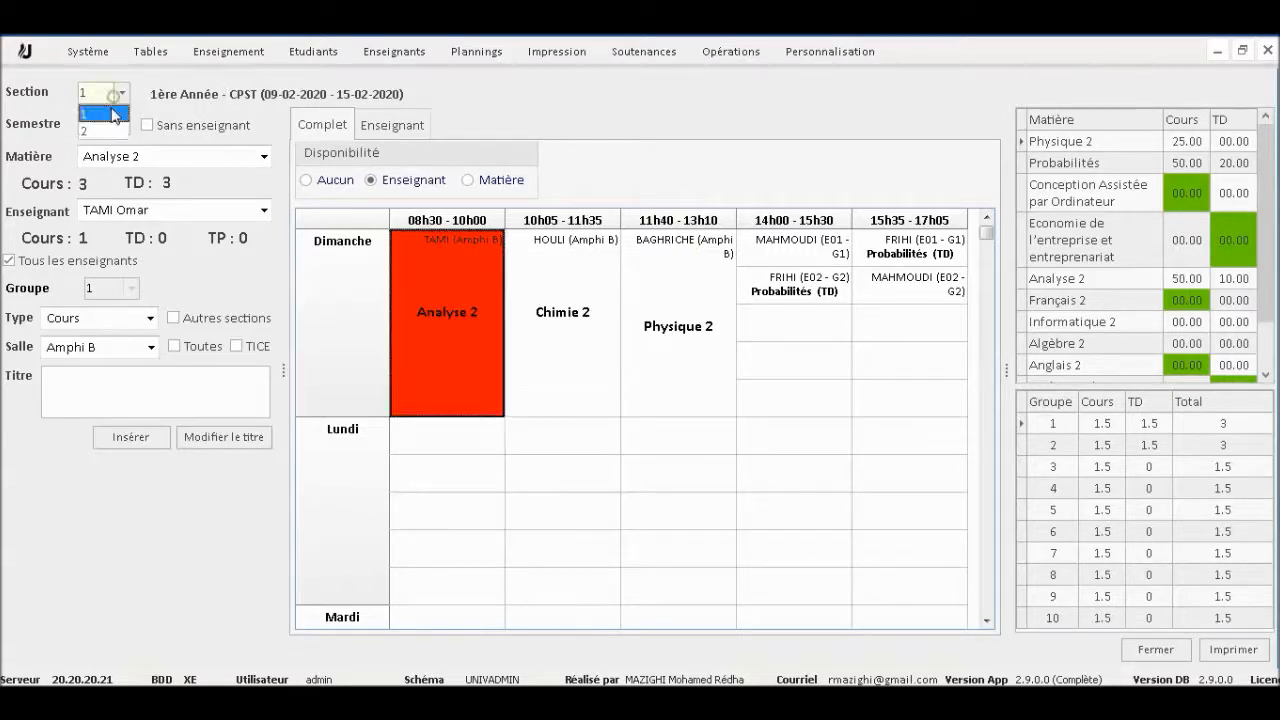
pyautogui.click(101, 131)
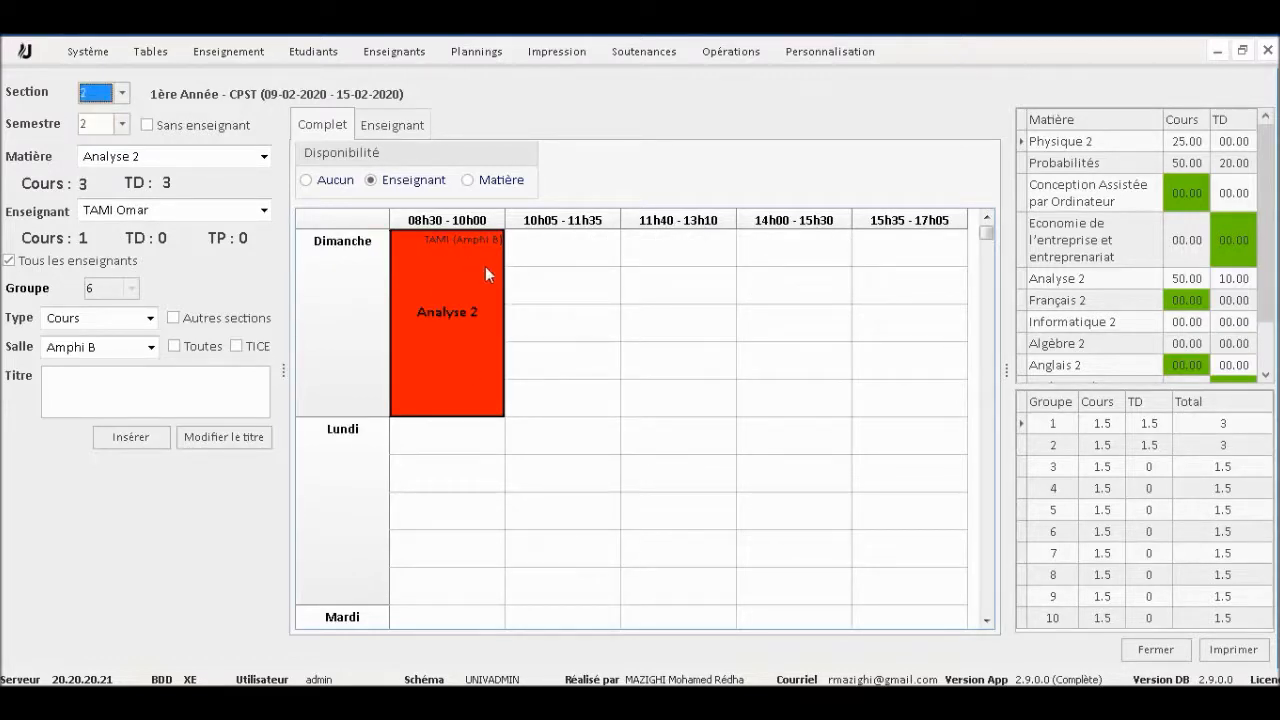
pyautogui.click(121, 93)
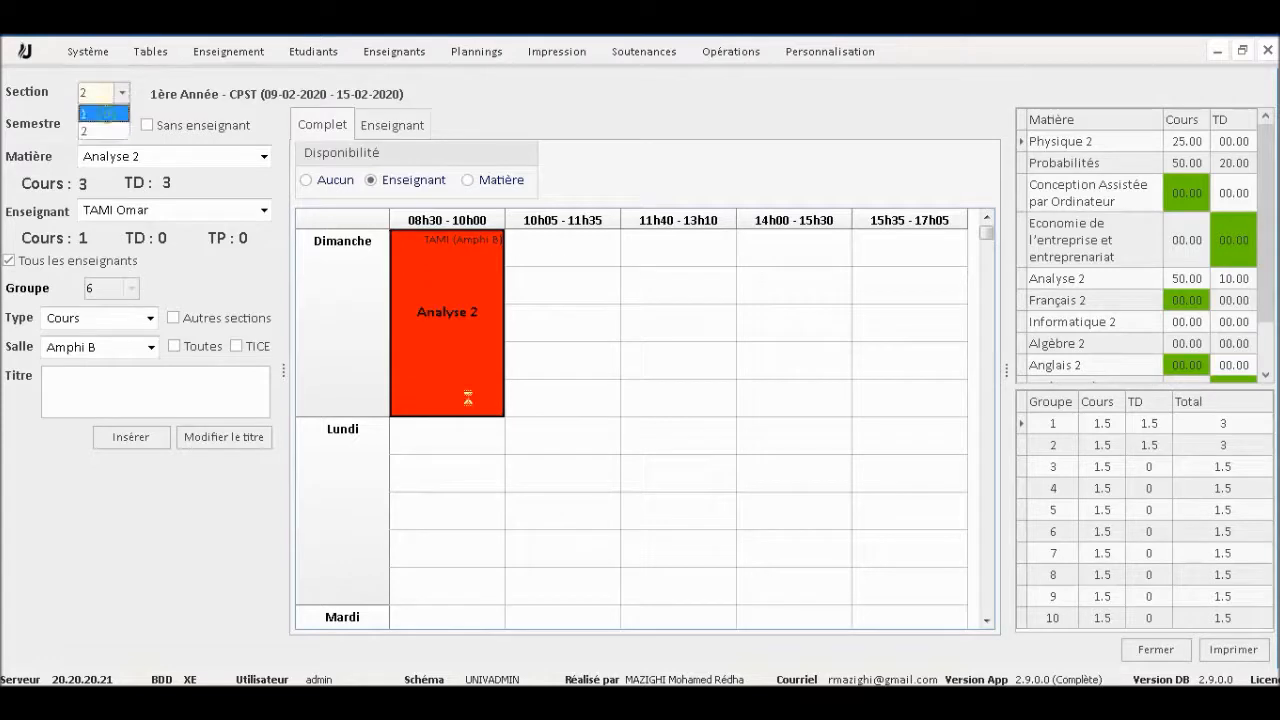
pyautogui.press('Return')
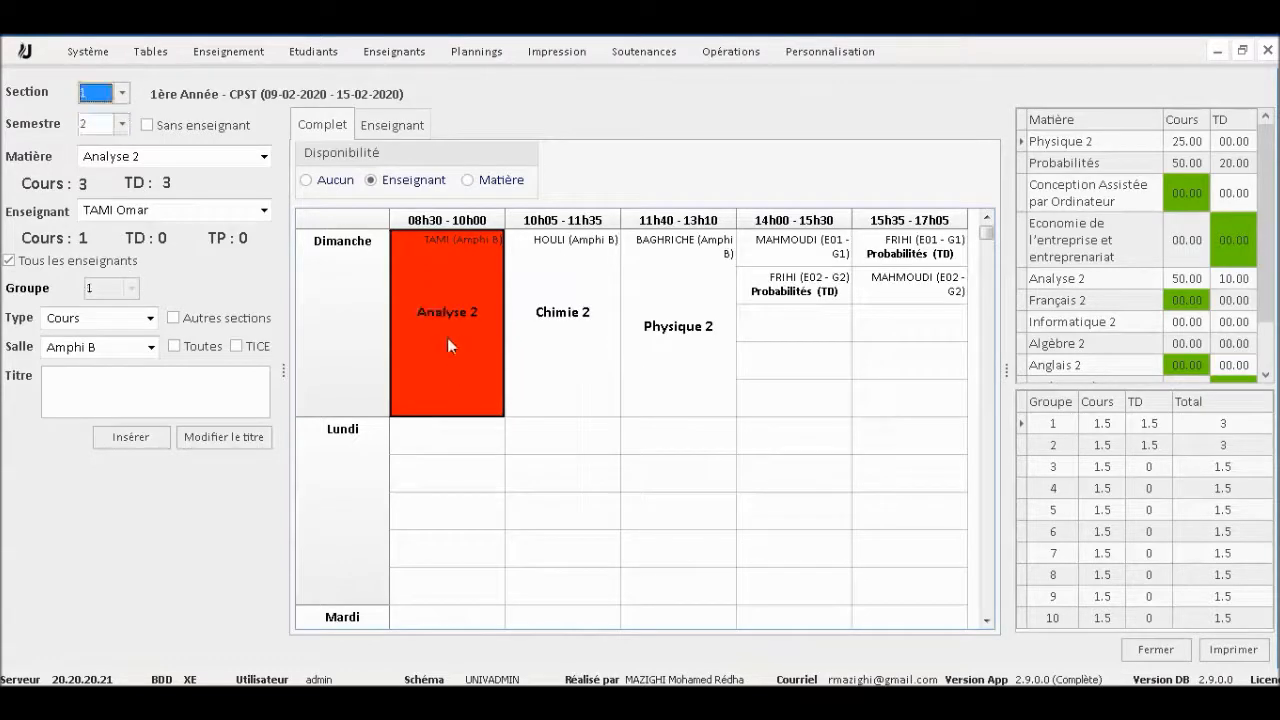
# Step: Copy the Analyse 2 course from Dimanche 08h30 - 10h00 and select group 2's Lundi 15h35 - 17h05 slot
pyautogui.rightClick(432, 284)
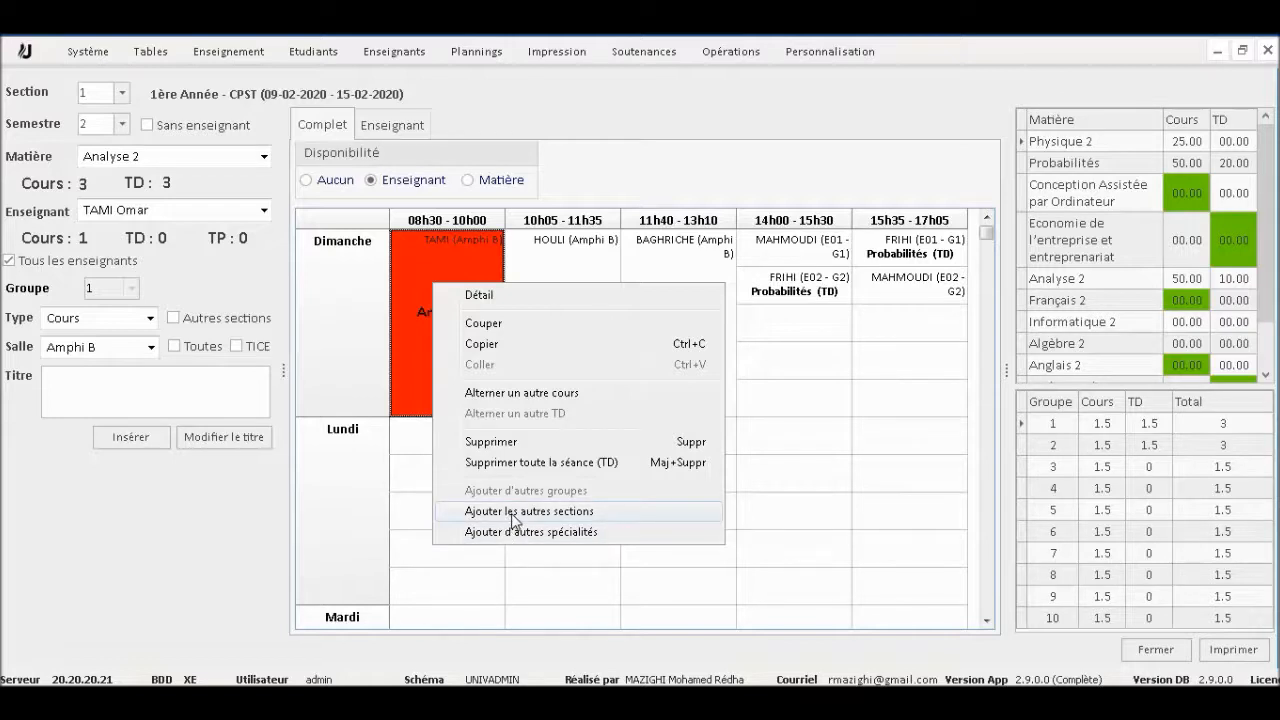
pyautogui.rightClick(448, 263)
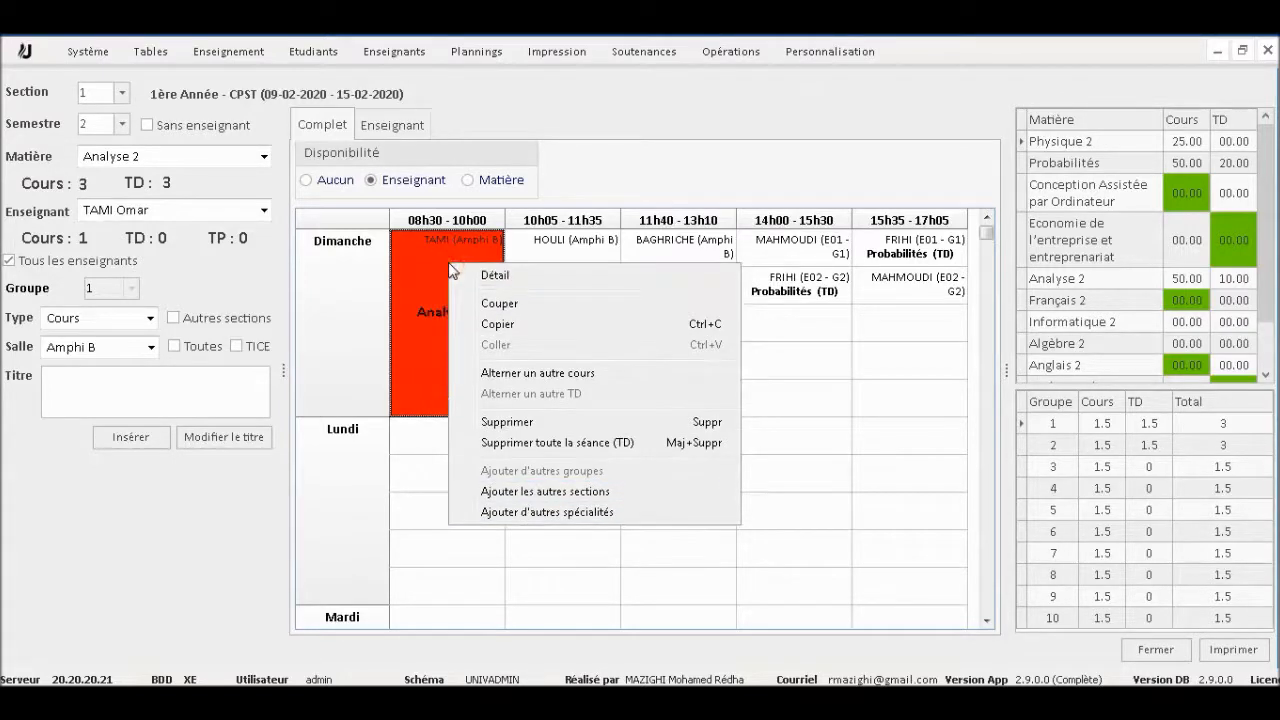
pyautogui.click(497, 324)
pyautogui.click(897, 484)
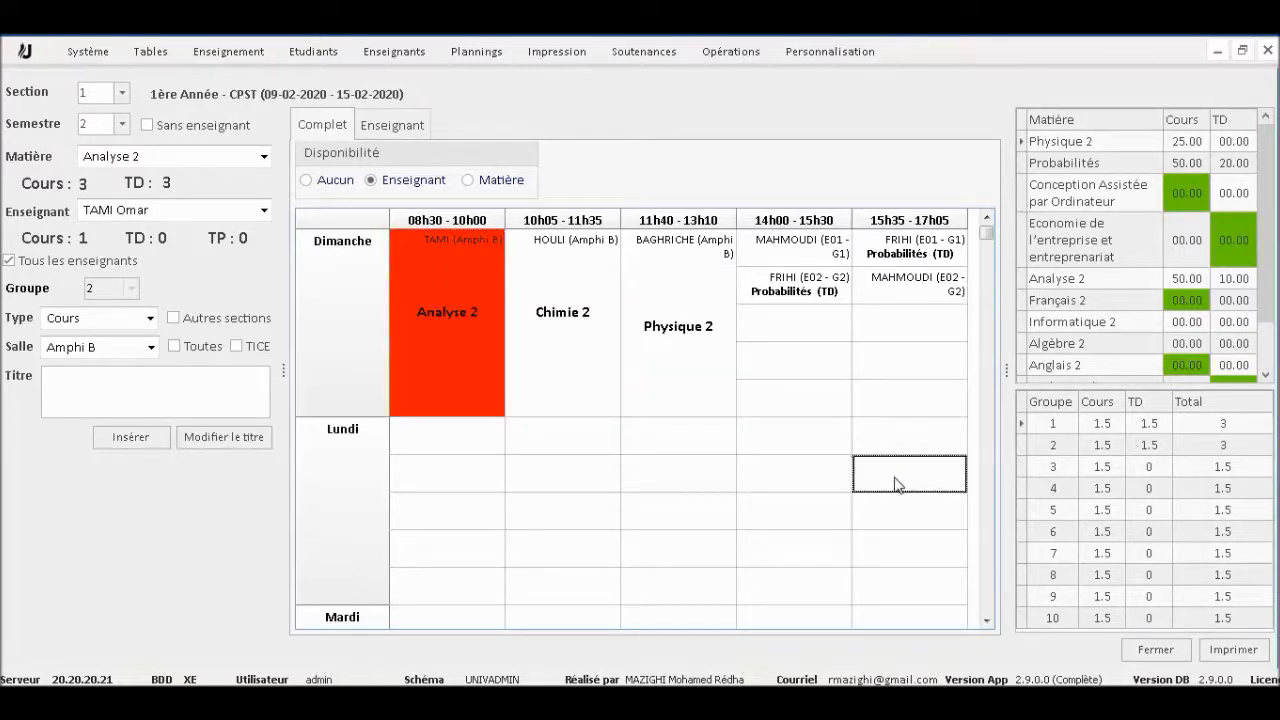
# Step: Examine the option for adding other specialties to the Analyse 2 course on Dimanche 08h30 - 10h00, and close the specialty list
pyautogui.rightClick(416, 255)
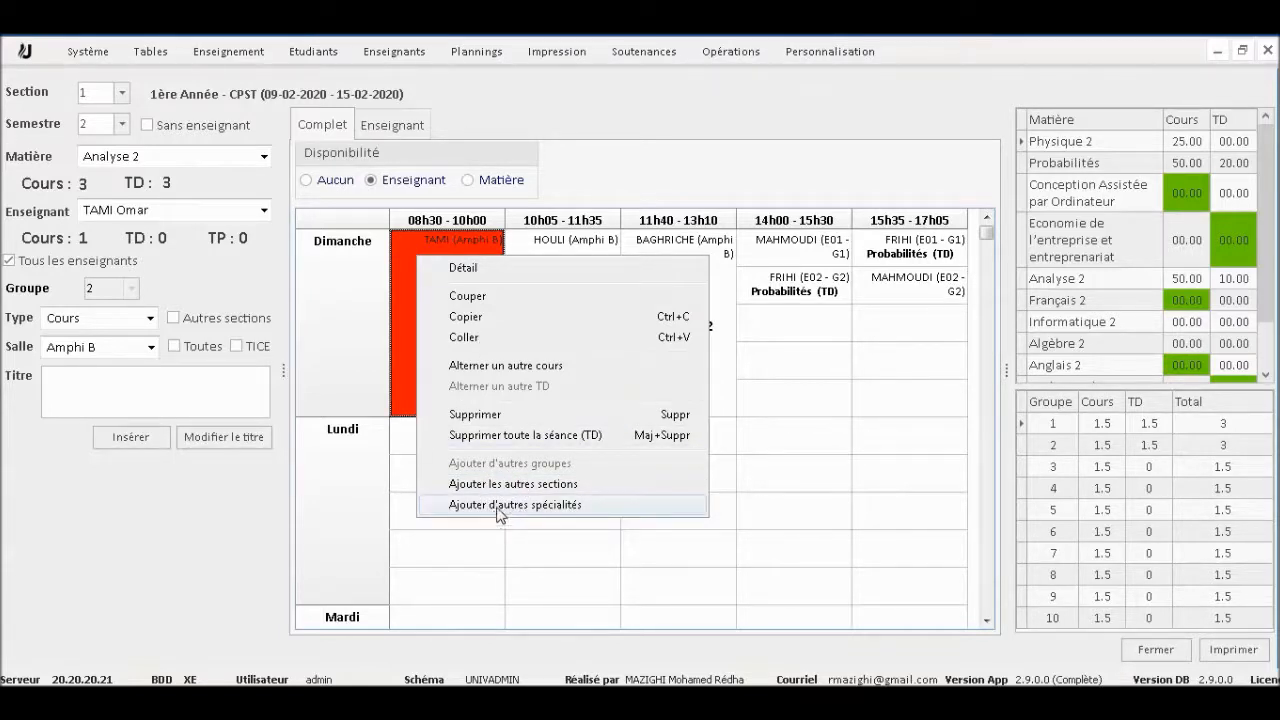
pyautogui.click(406, 256)
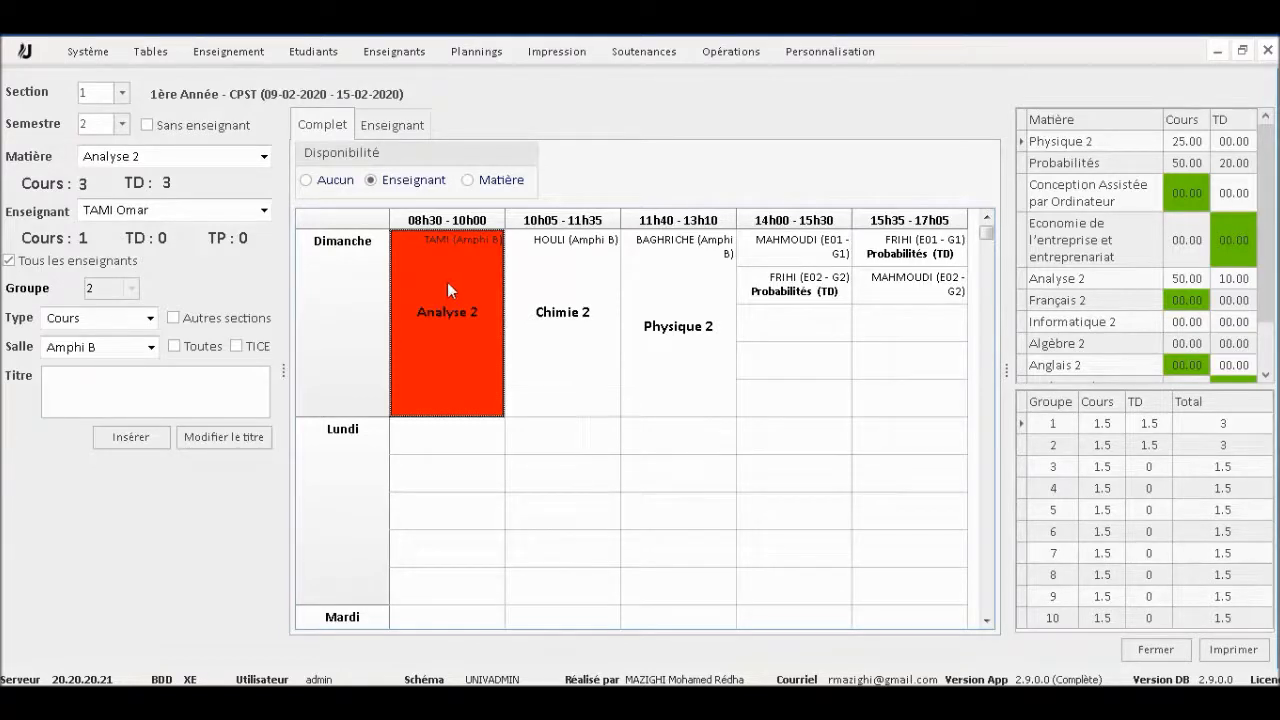
pyautogui.rightClick(447, 284)
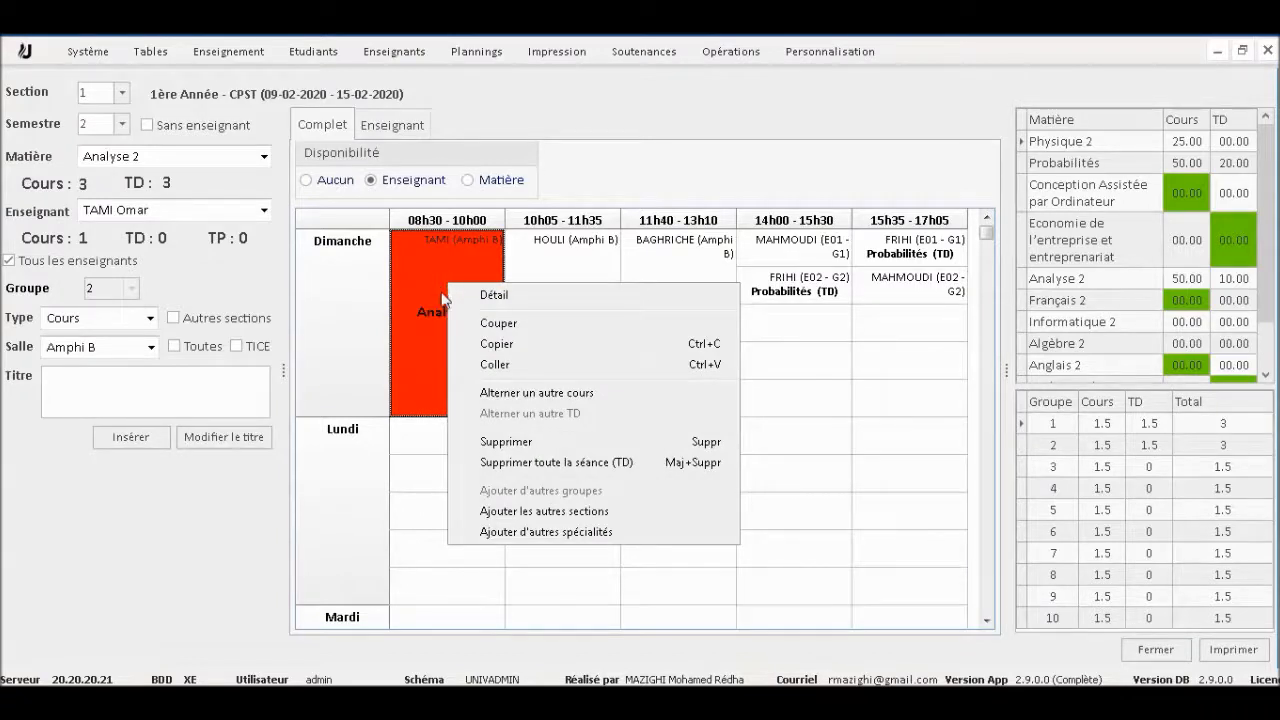
pyautogui.click(541, 532)
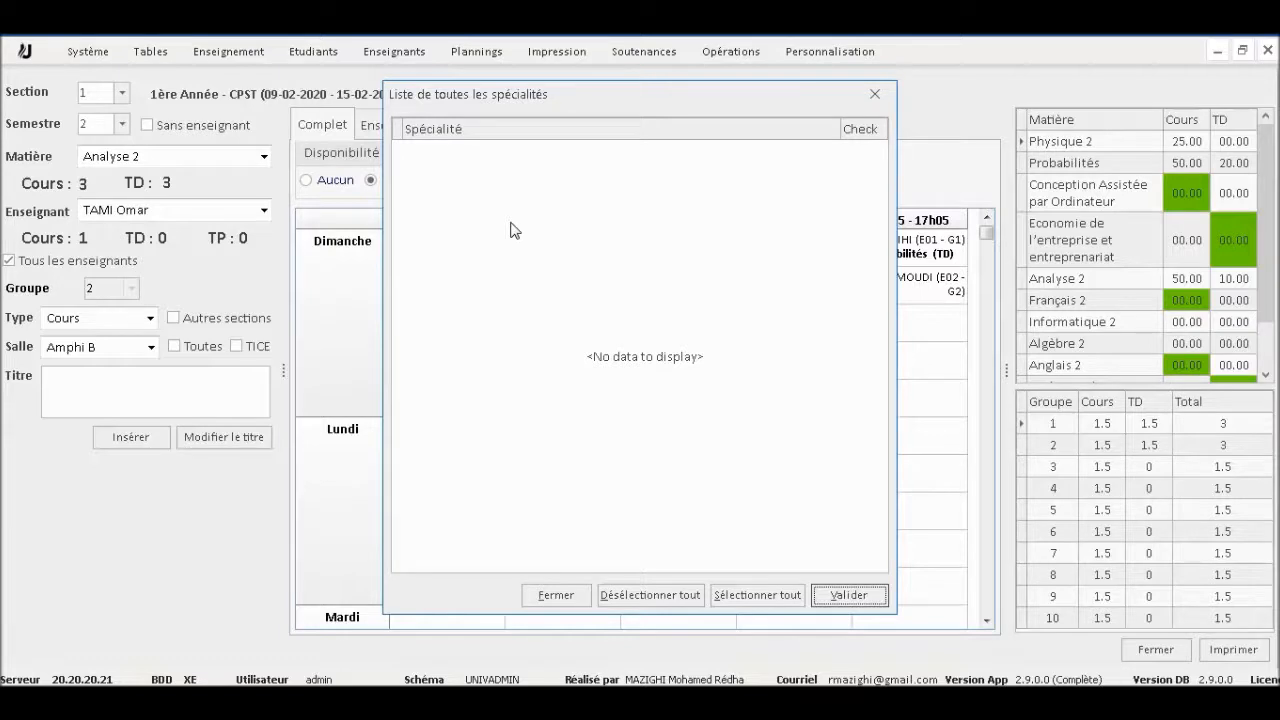
pyautogui.click(552, 597)
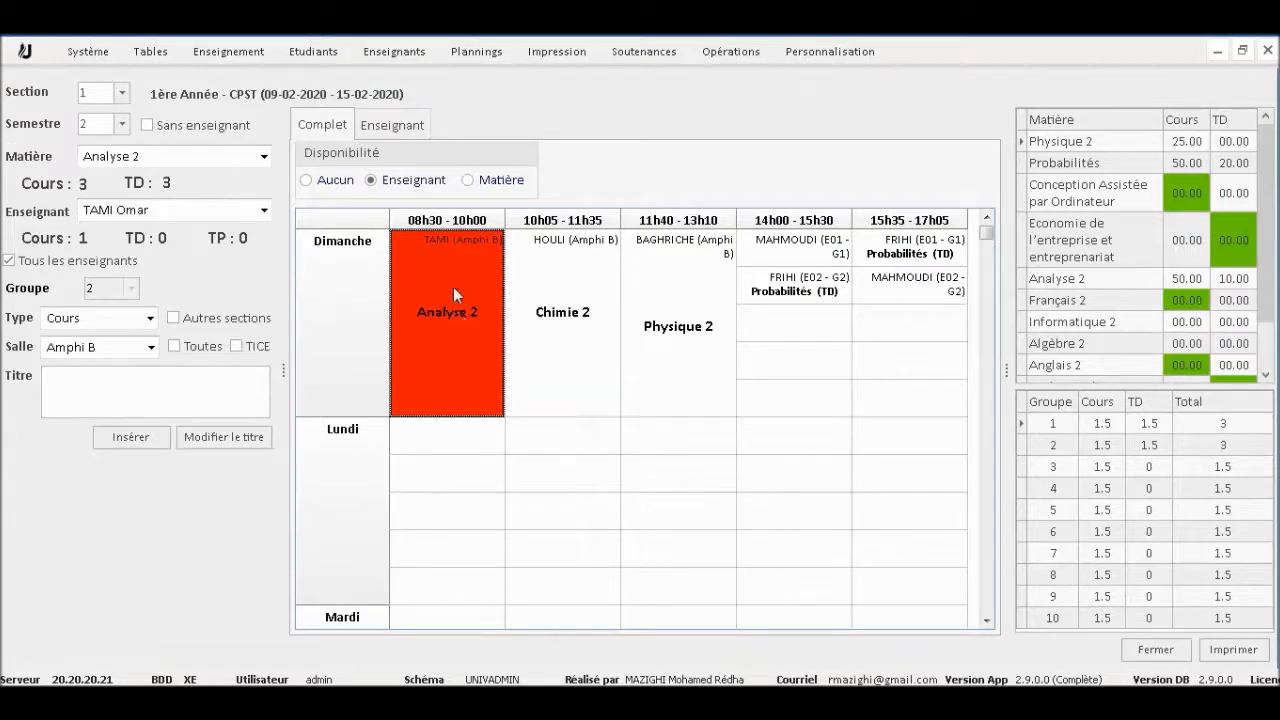
pyautogui.rightClick(453, 287)
pyautogui.click(556, 525)
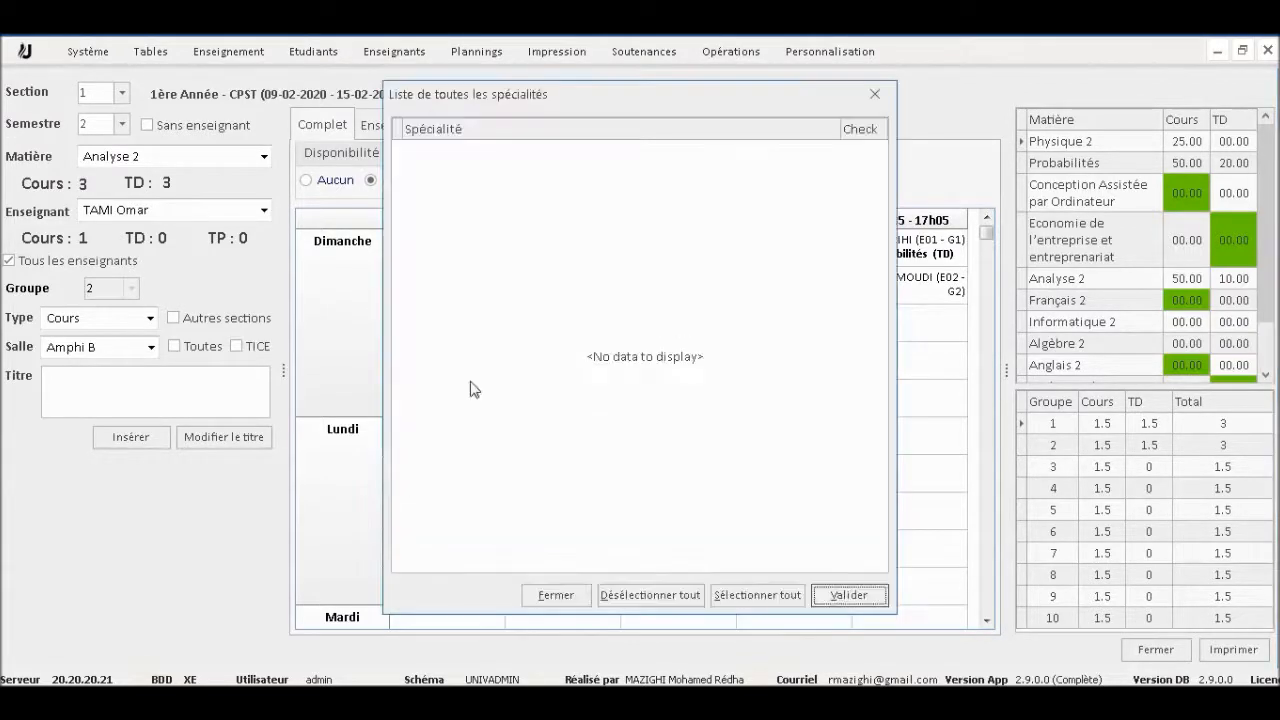
pyautogui.moveTo(499, 100); pyautogui.dragTo(668, 105)
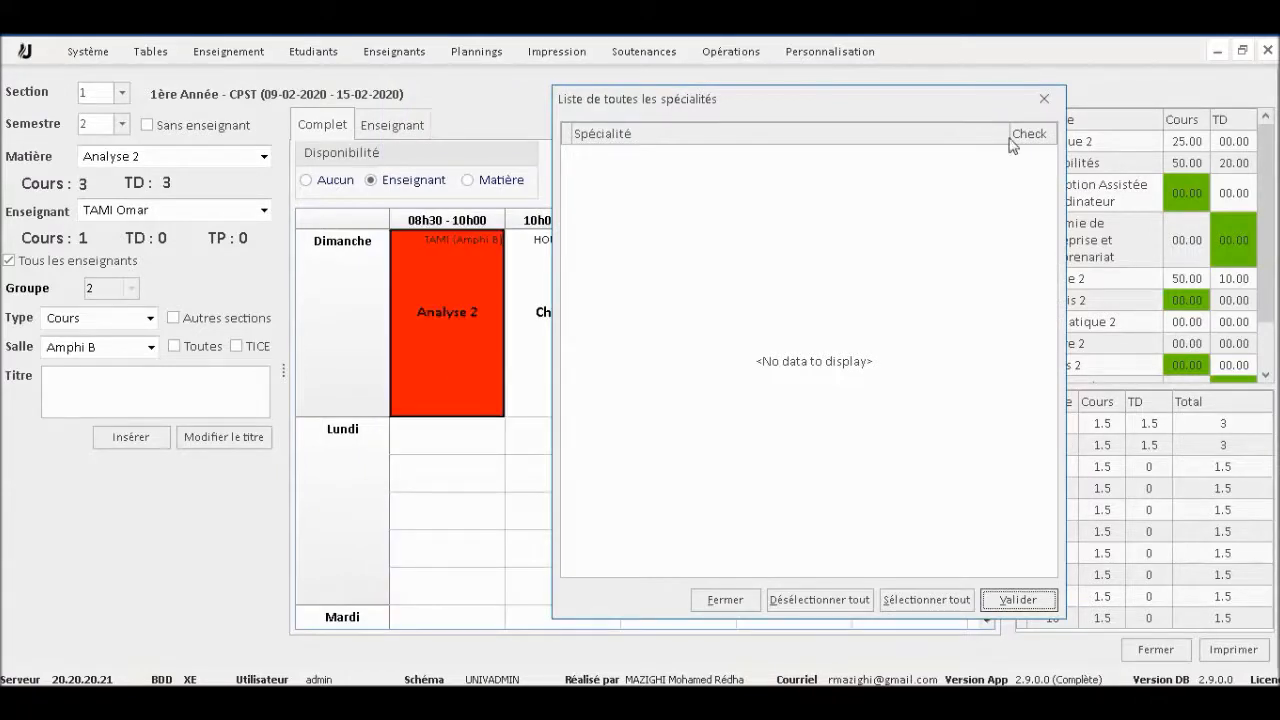
pyautogui.click(1044, 98)
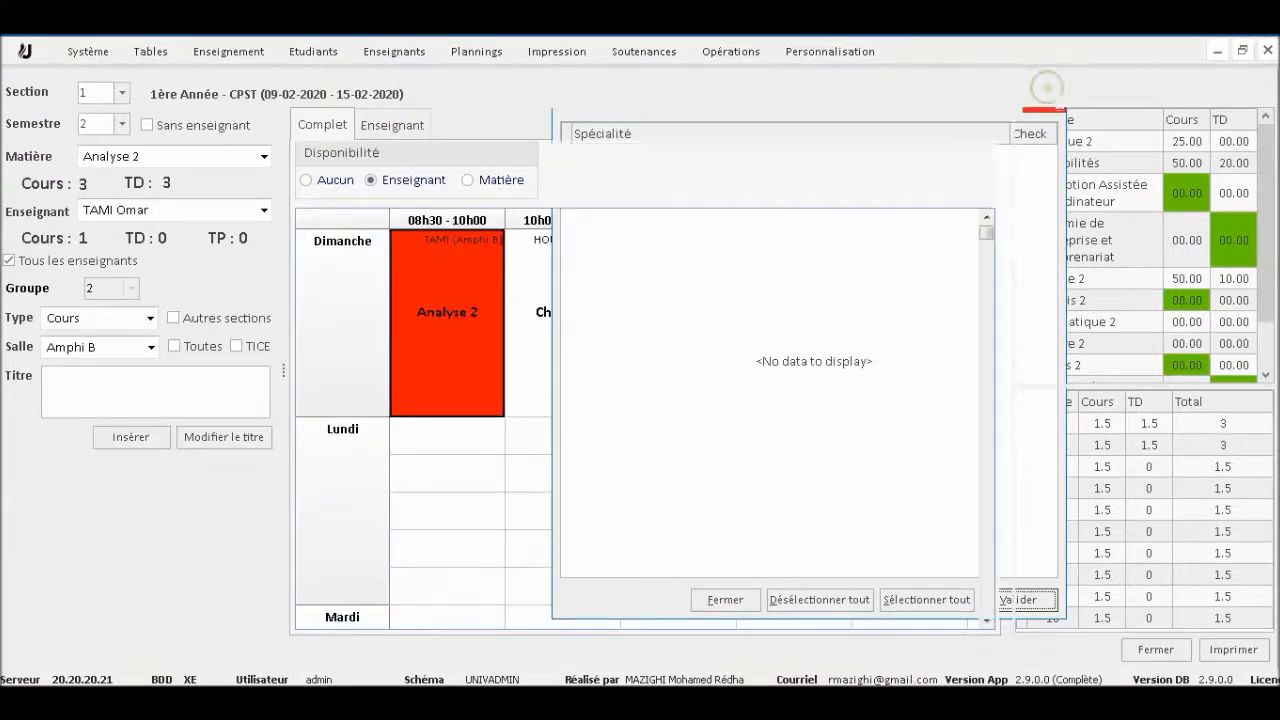
# Step: Switch to the 3ème Année - Second Cycle (AEP) planning of 12-01-2020 - 18-01-2020 and open its detail
pyautogui.click(1267, 50)
pyautogui.click(193, 130)
pyautogui.click(143, 216)
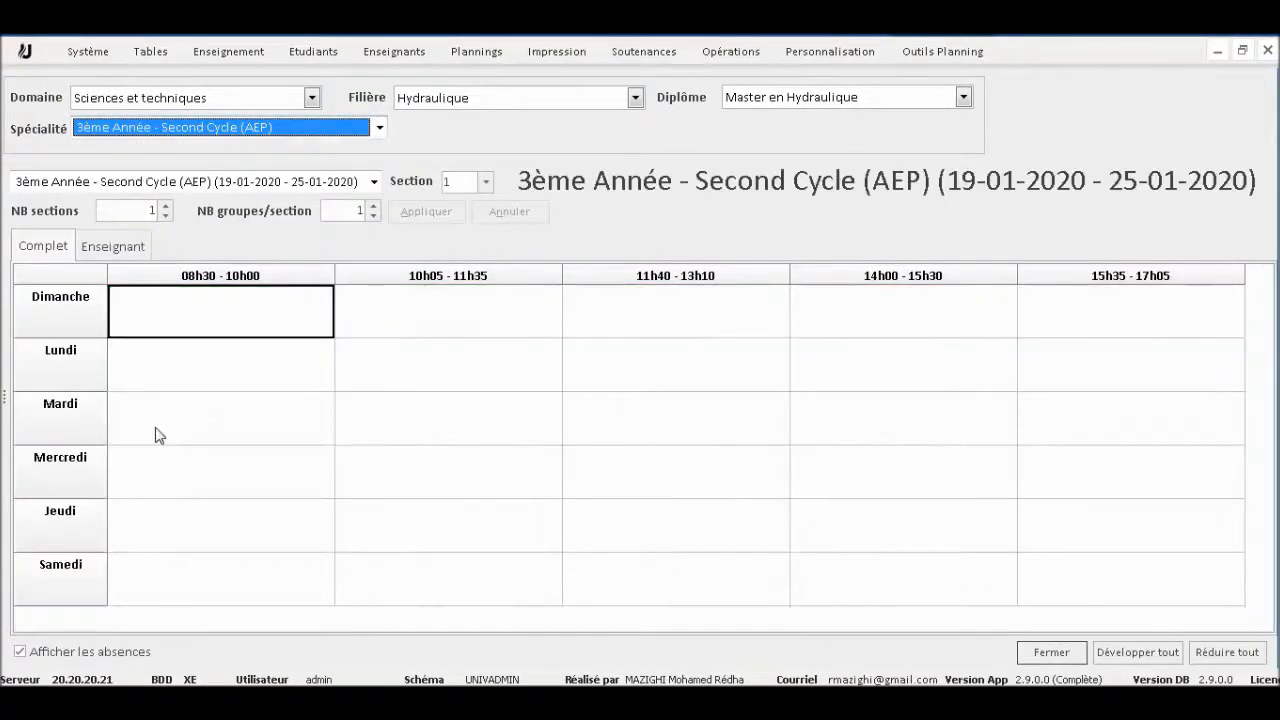
pyautogui.click(262, 182)
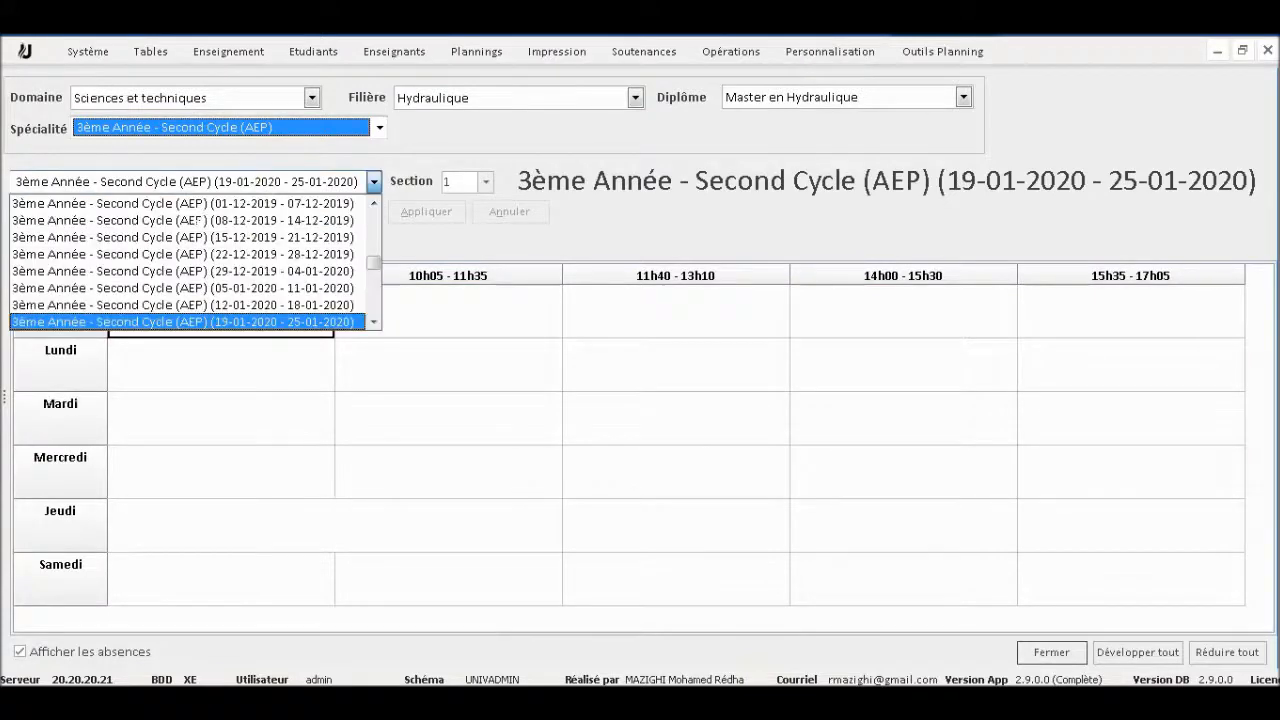
pyautogui.click(180, 304)
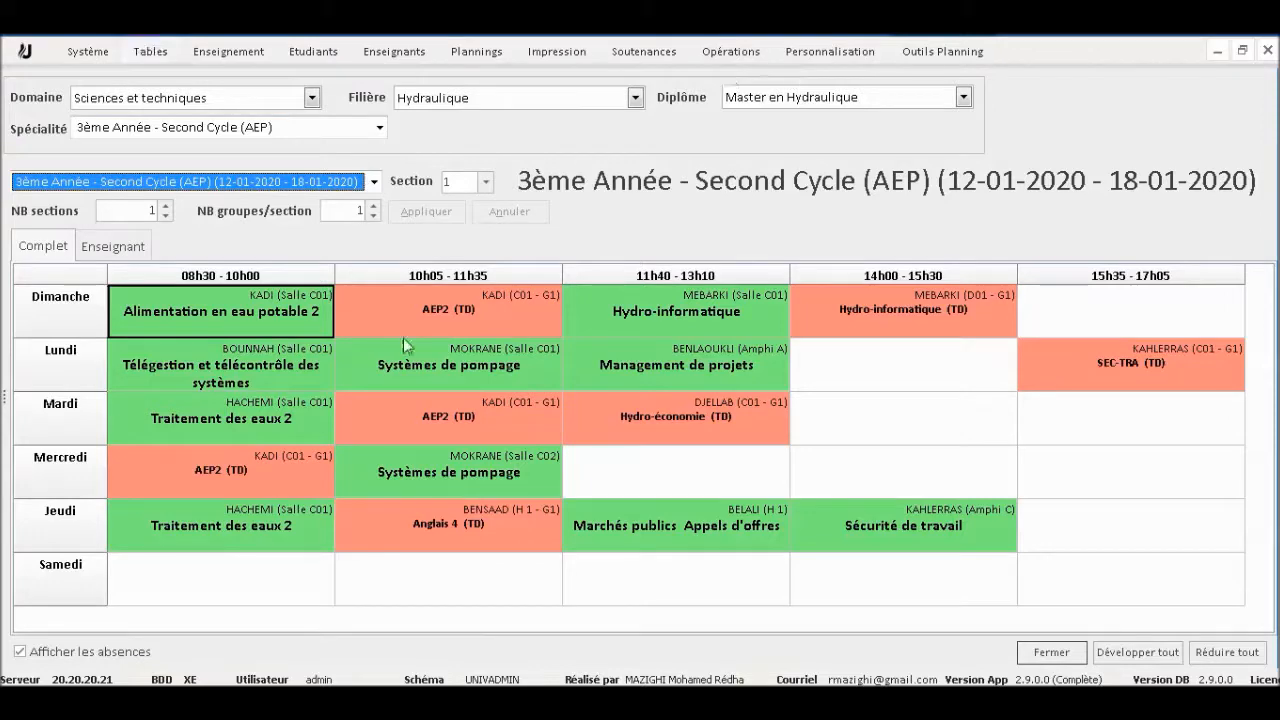
pyautogui.click(940, 55)
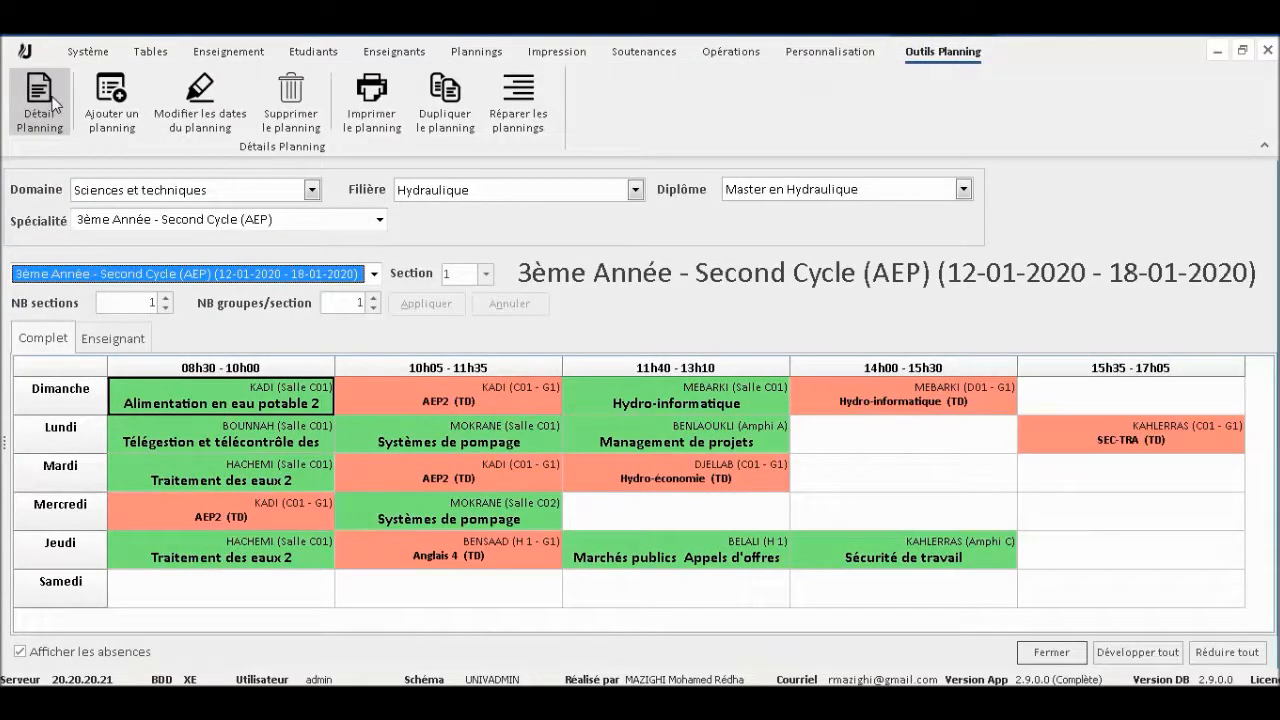
pyautogui.click(52, 104)
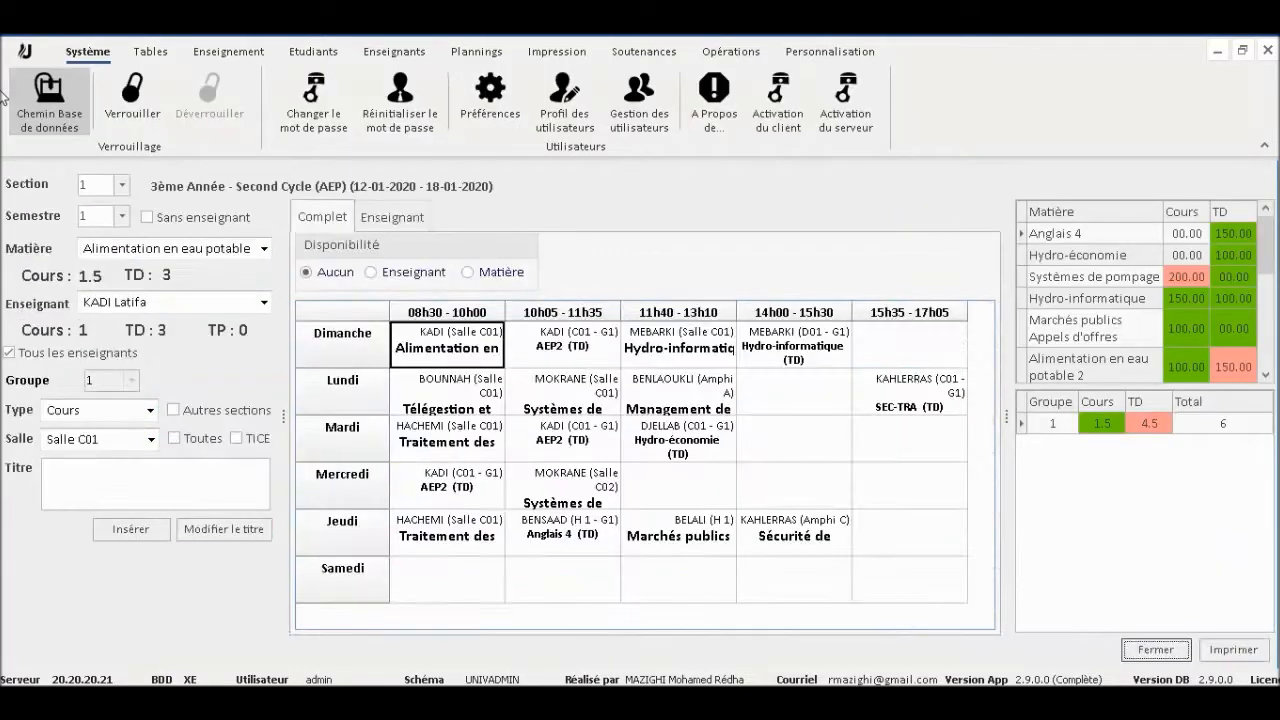
# Step: View the other specialties that can be added to the Hydro-informatique course on Dimanche 11h40 - 13h10
pyautogui.rightClick(470, 352)
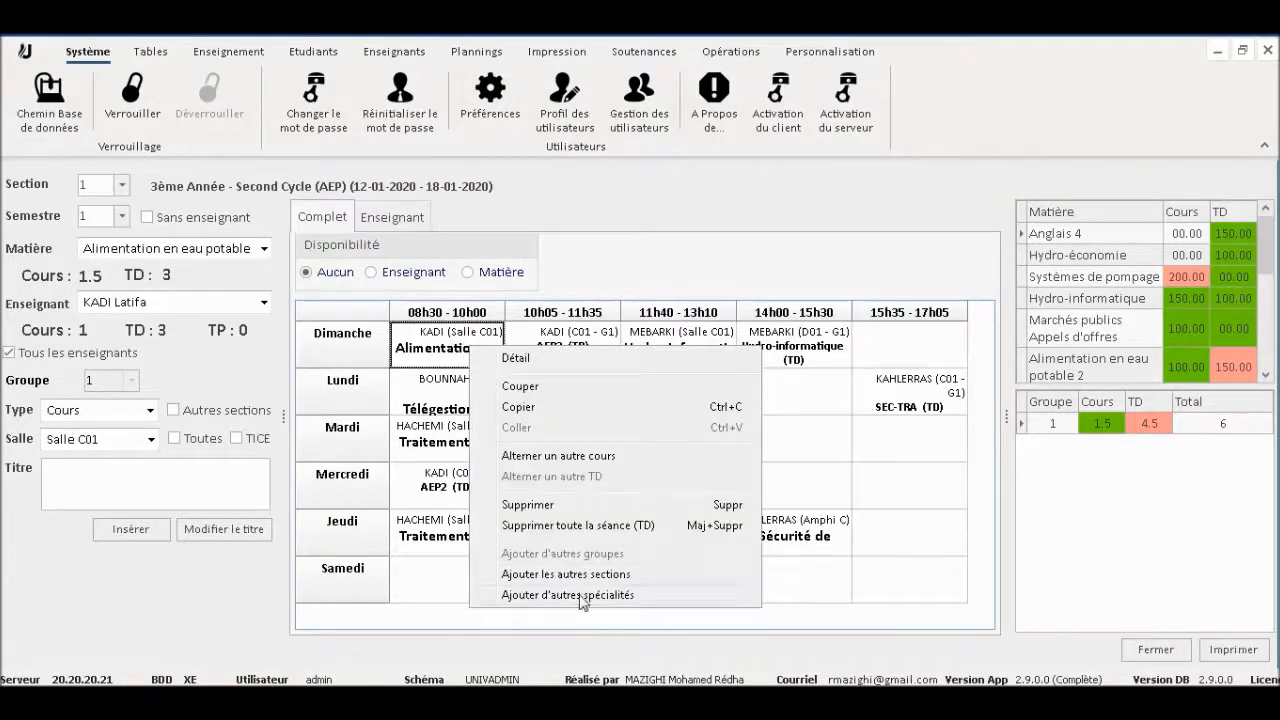
pyautogui.click(437, 437)
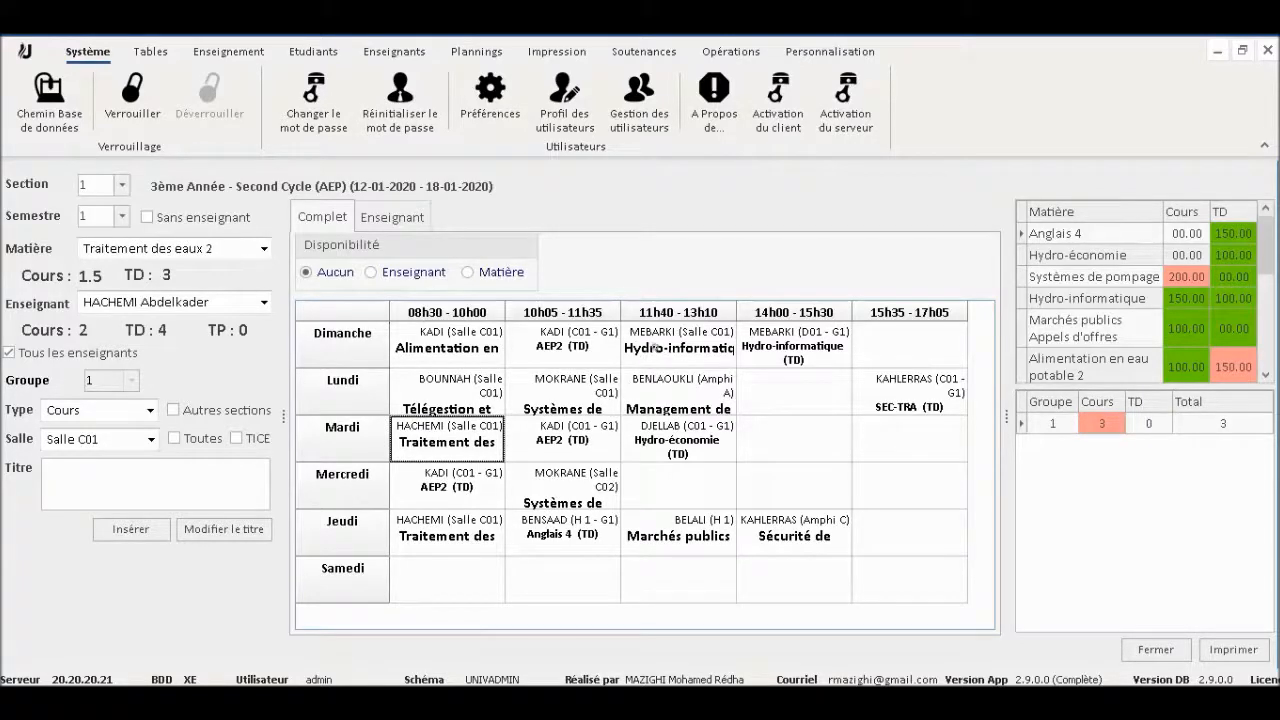
pyautogui.click(657, 355)
pyautogui.rightClick(657, 355)
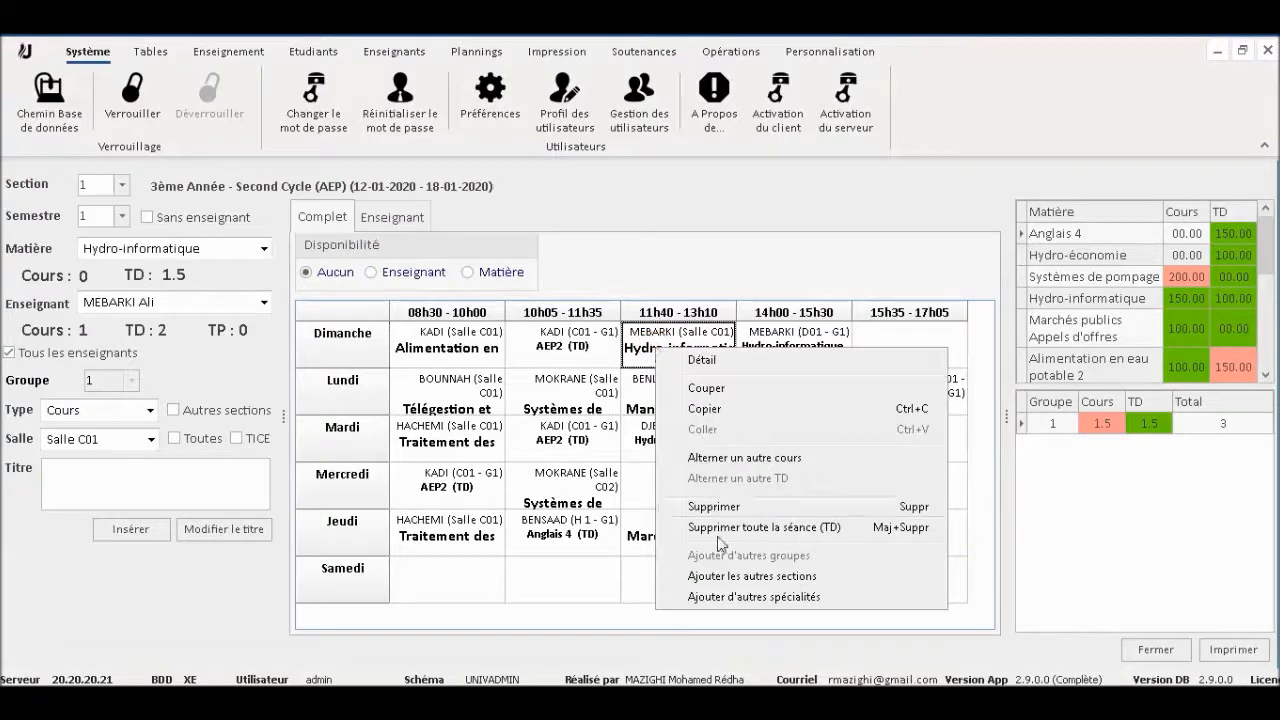
pyautogui.click(731, 597)
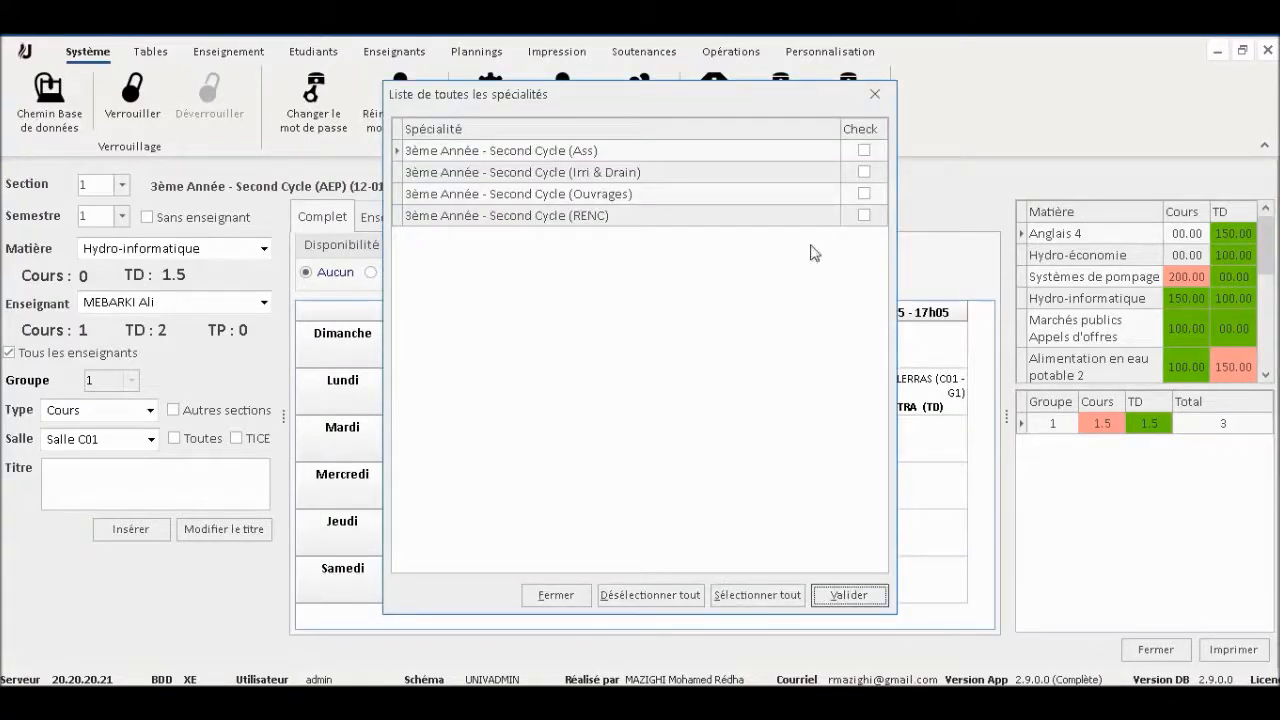
pyautogui.click(875, 94)
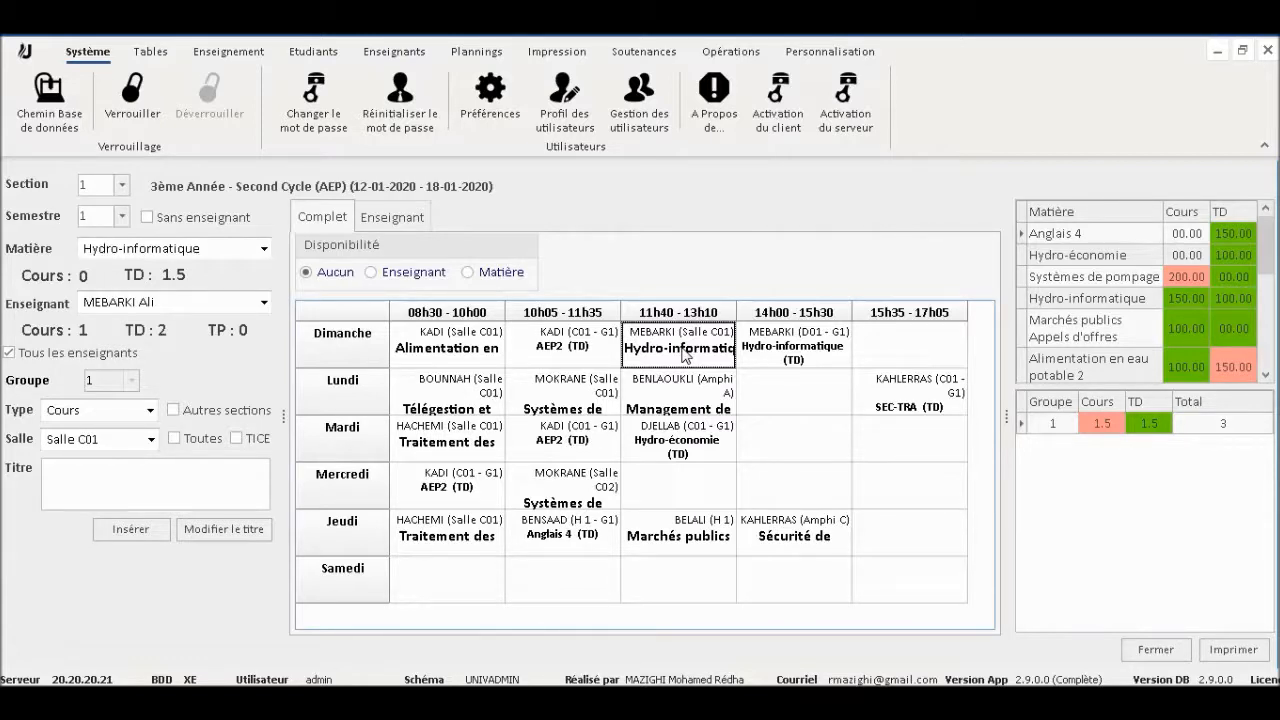
# Step: Select the 3ème Année - Second Cycle (Ass) entry in the Hydro-informatique course's list of other specialties and validate the list
pyautogui.rightClick(684, 355)
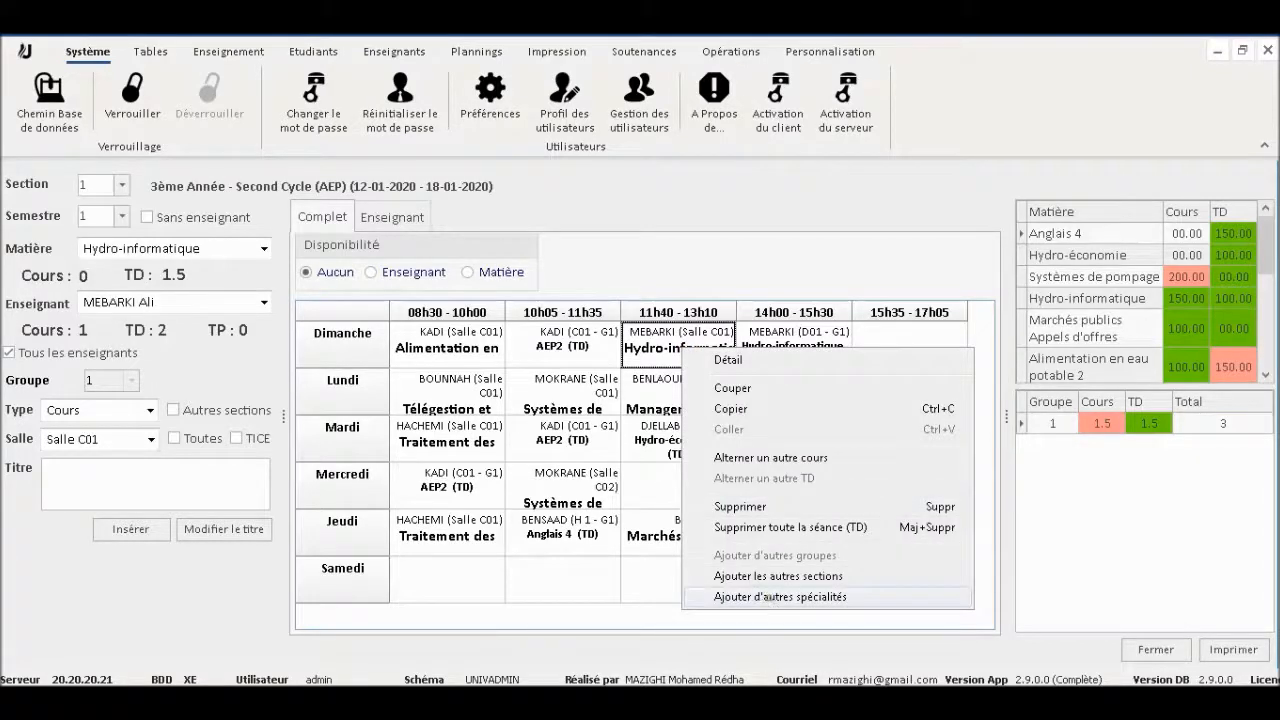
pyautogui.click(762, 597)
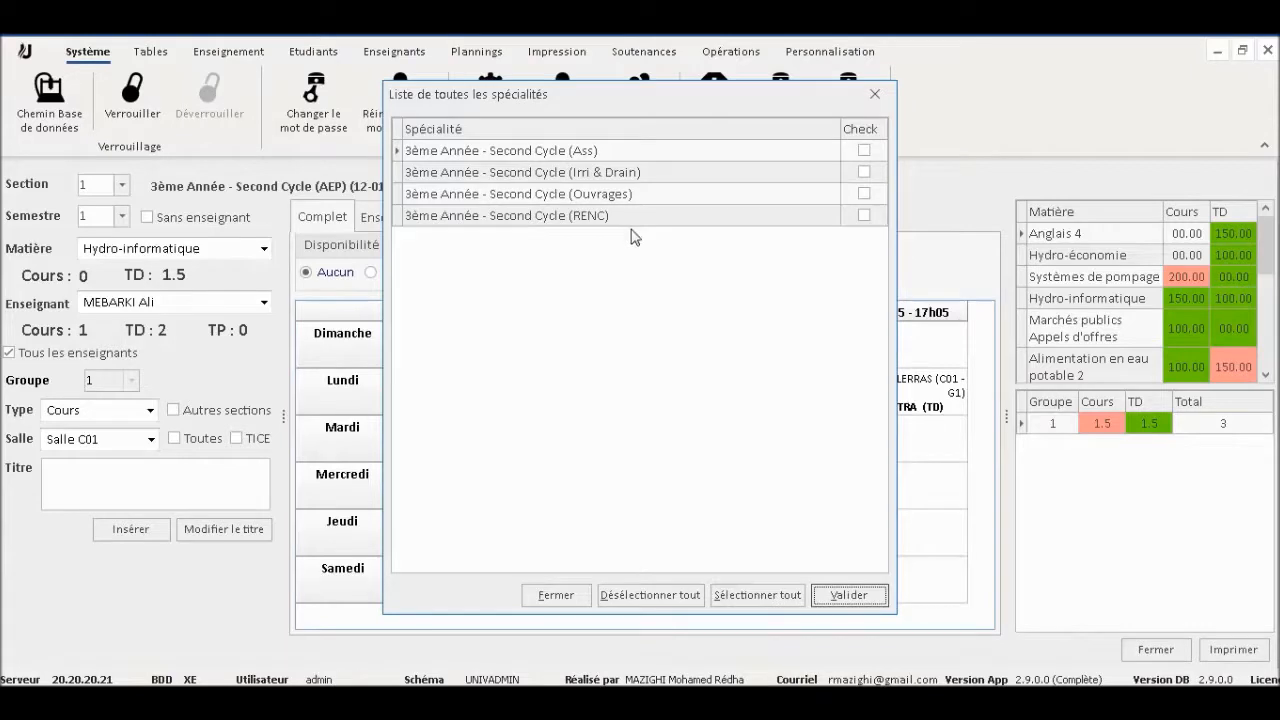
pyautogui.click(864, 150)
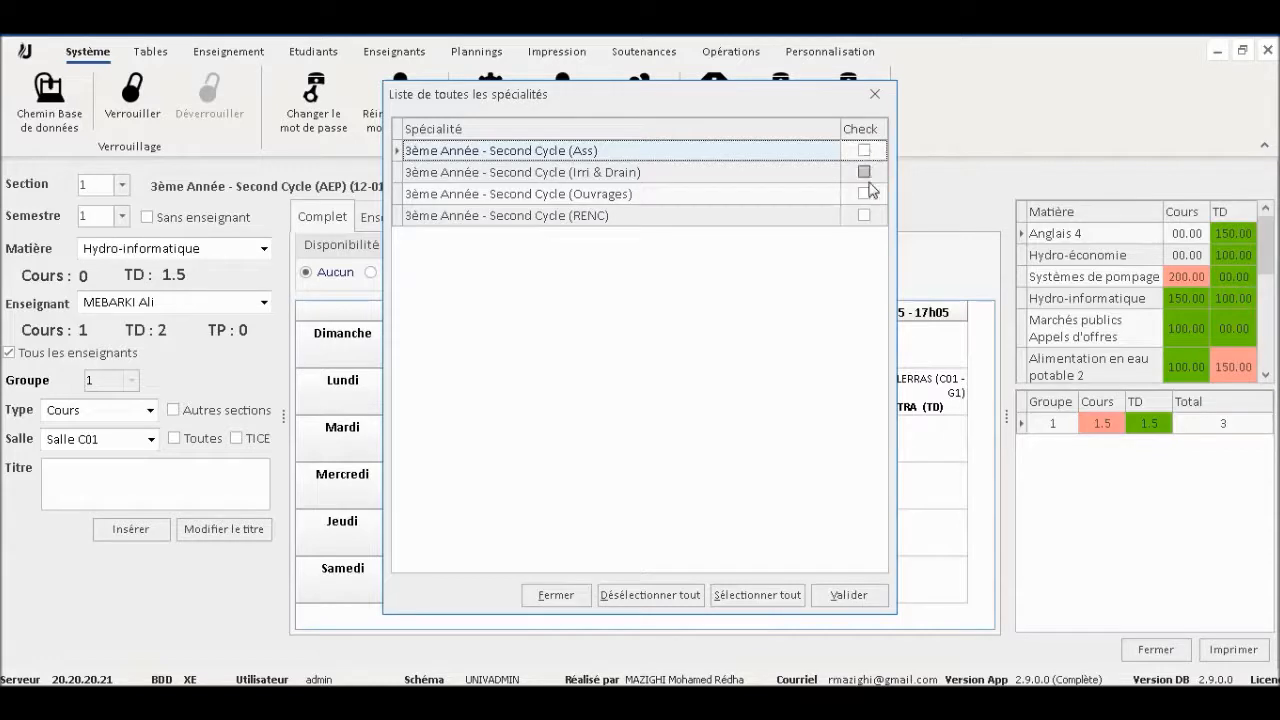
pyautogui.click(864, 597)
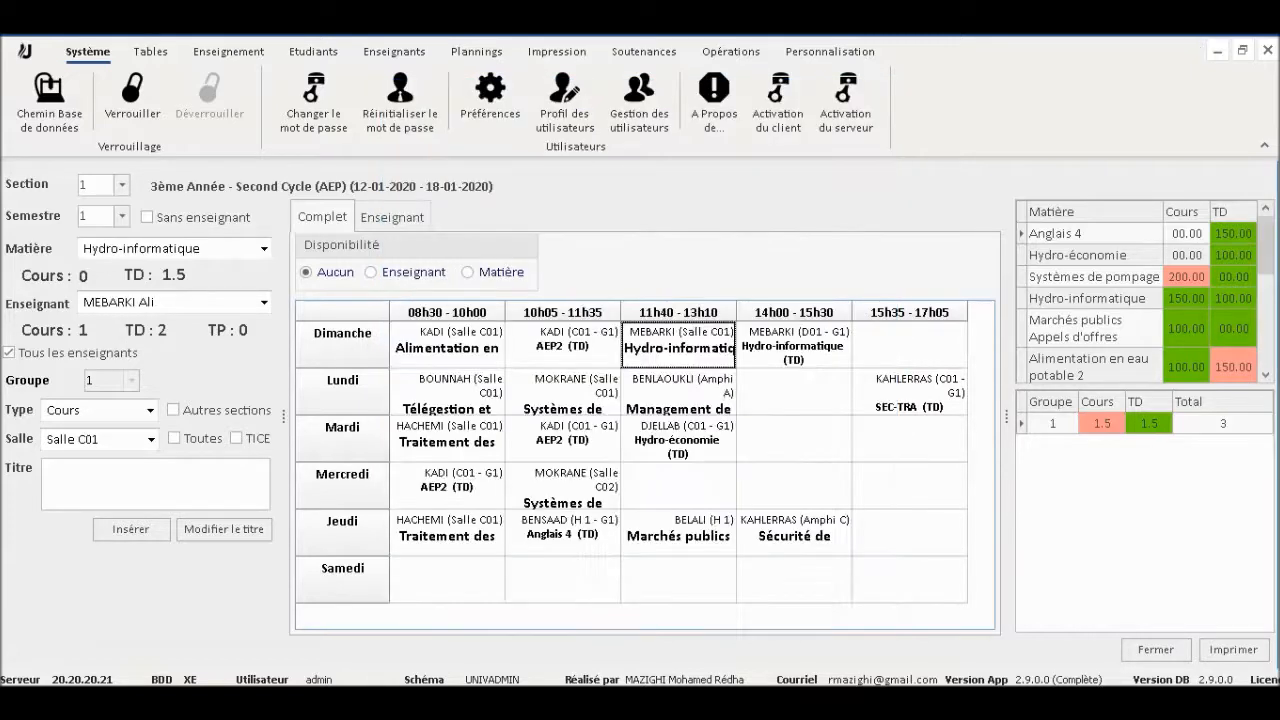
# Step: Return to the 1ère Année - CPST planning of 09-02-2020 - 15-02-2020 and open its detail
pyautogui.click(1267, 50)
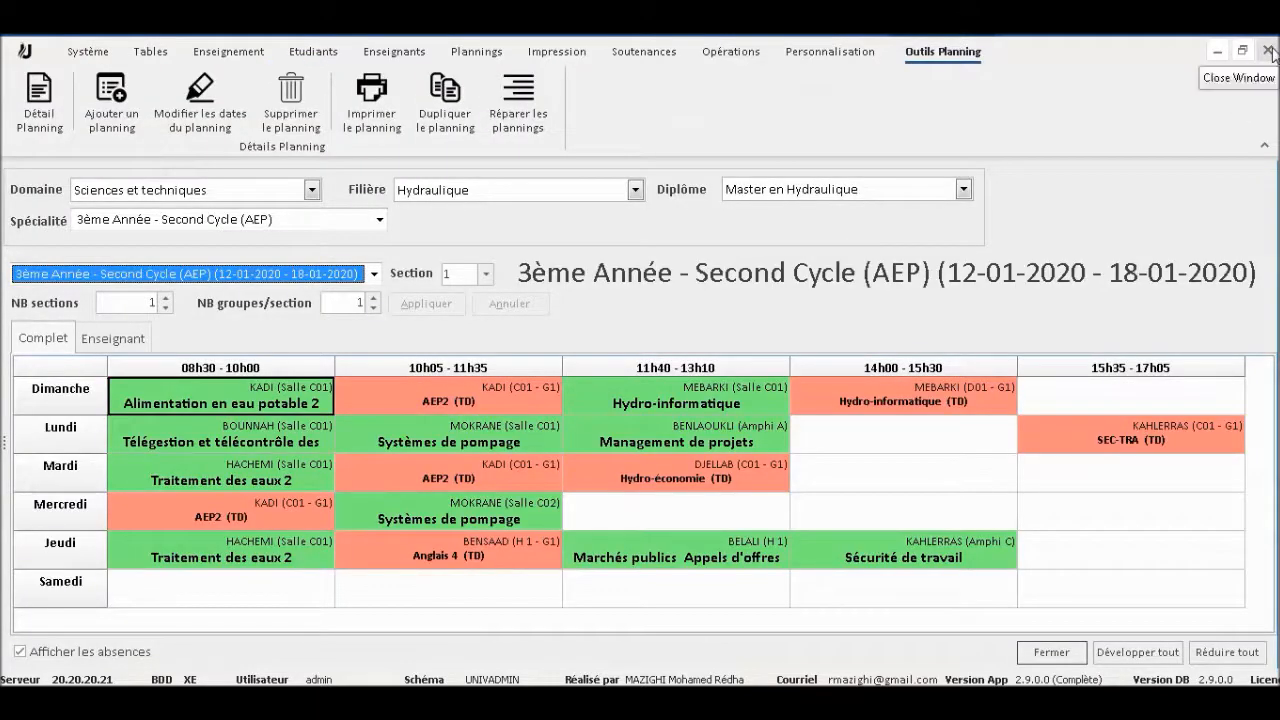
pyautogui.click(190, 222)
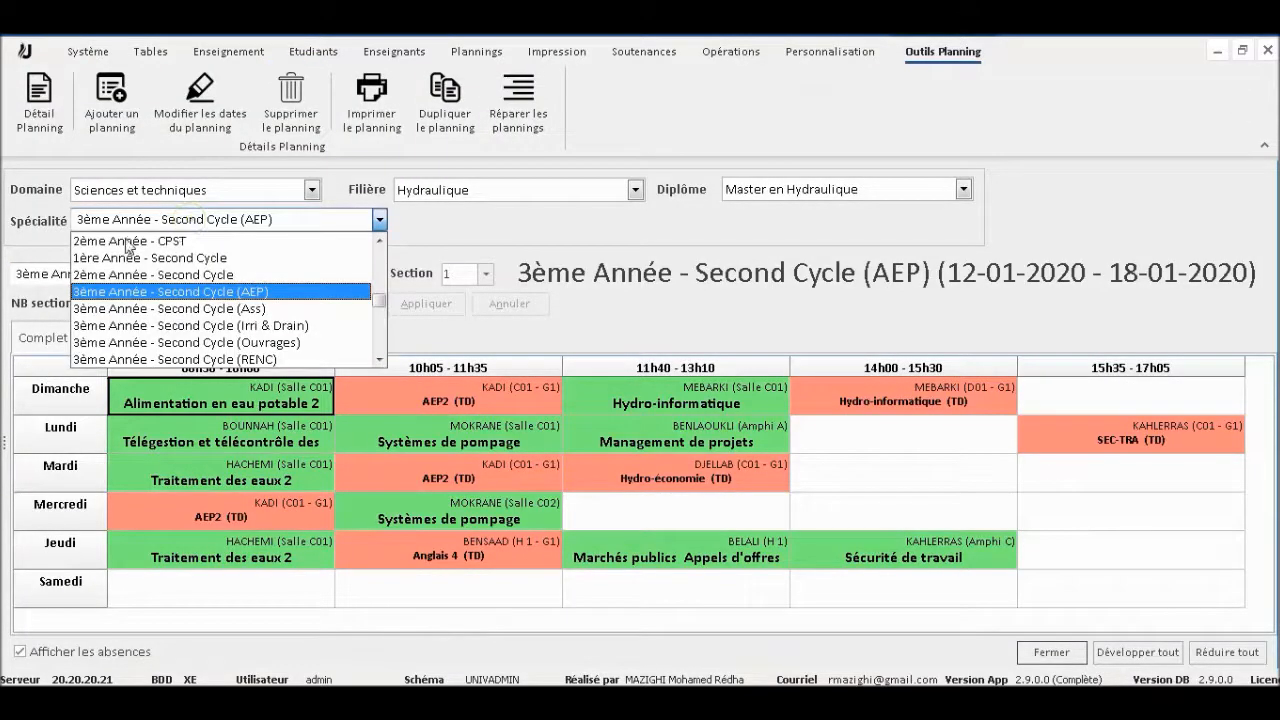
pyautogui.scroll(1, 380, 252)
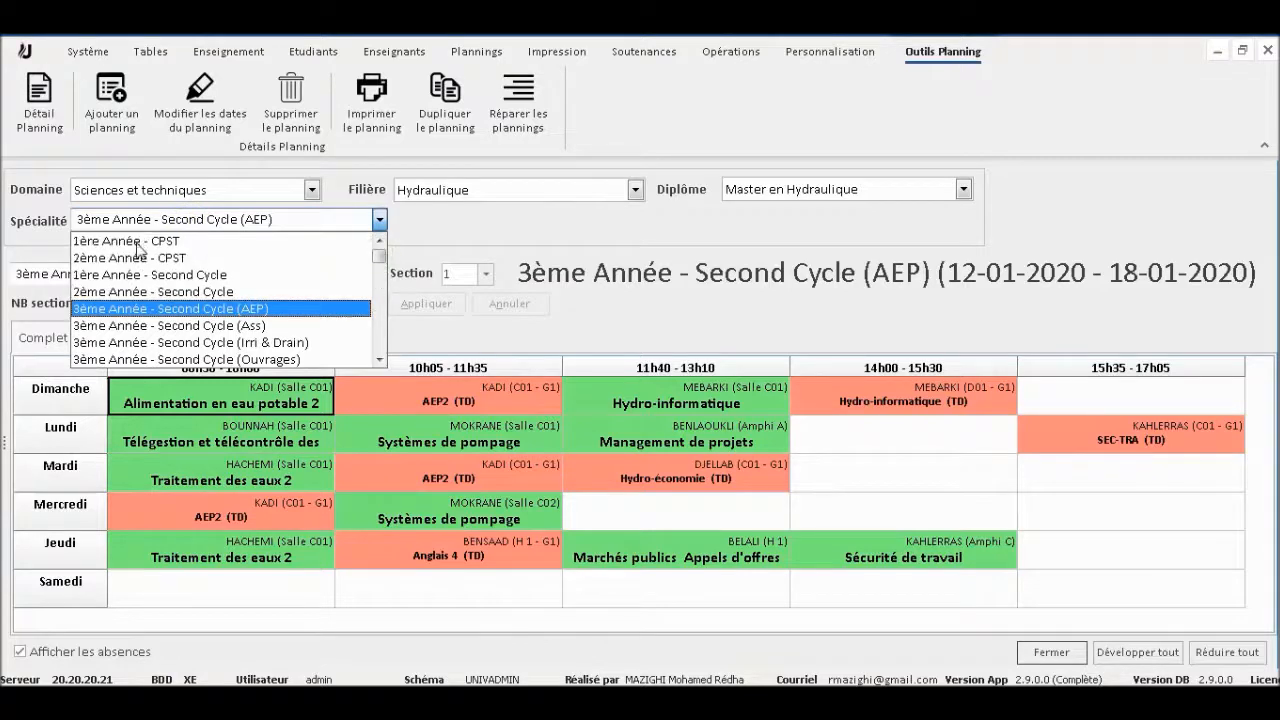
pyautogui.click(138, 243)
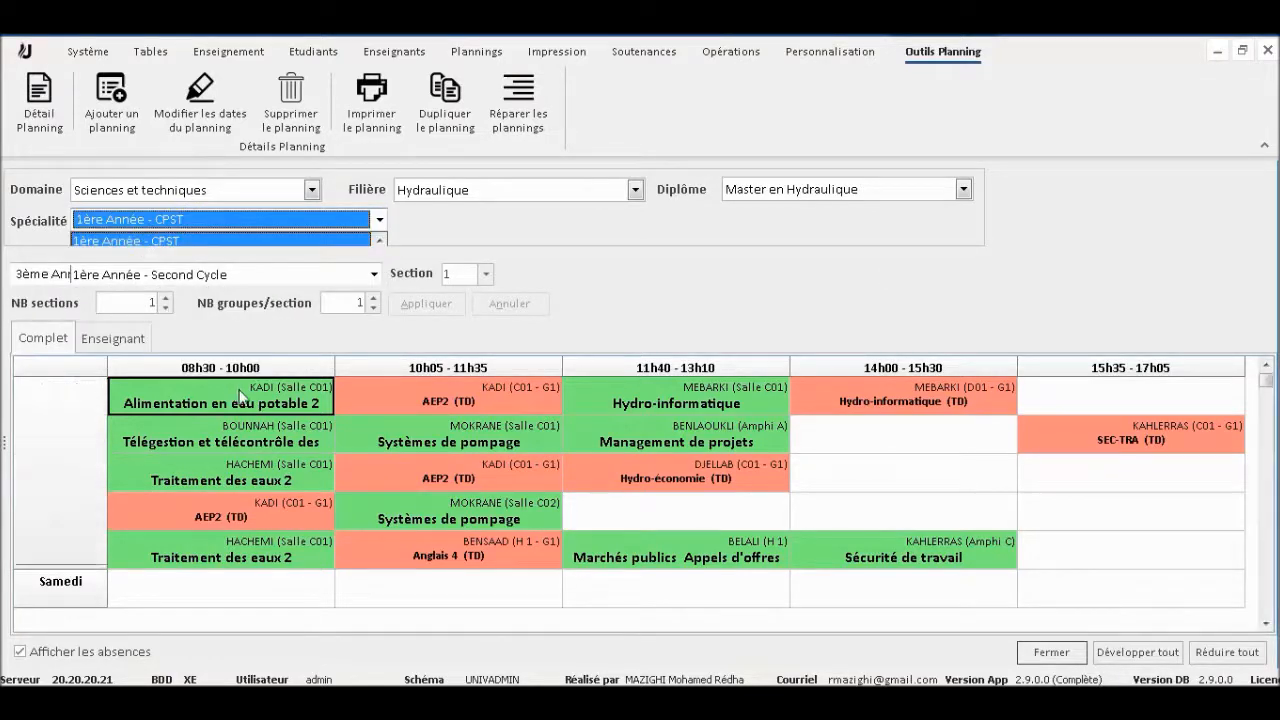
pyautogui.click(37, 118)
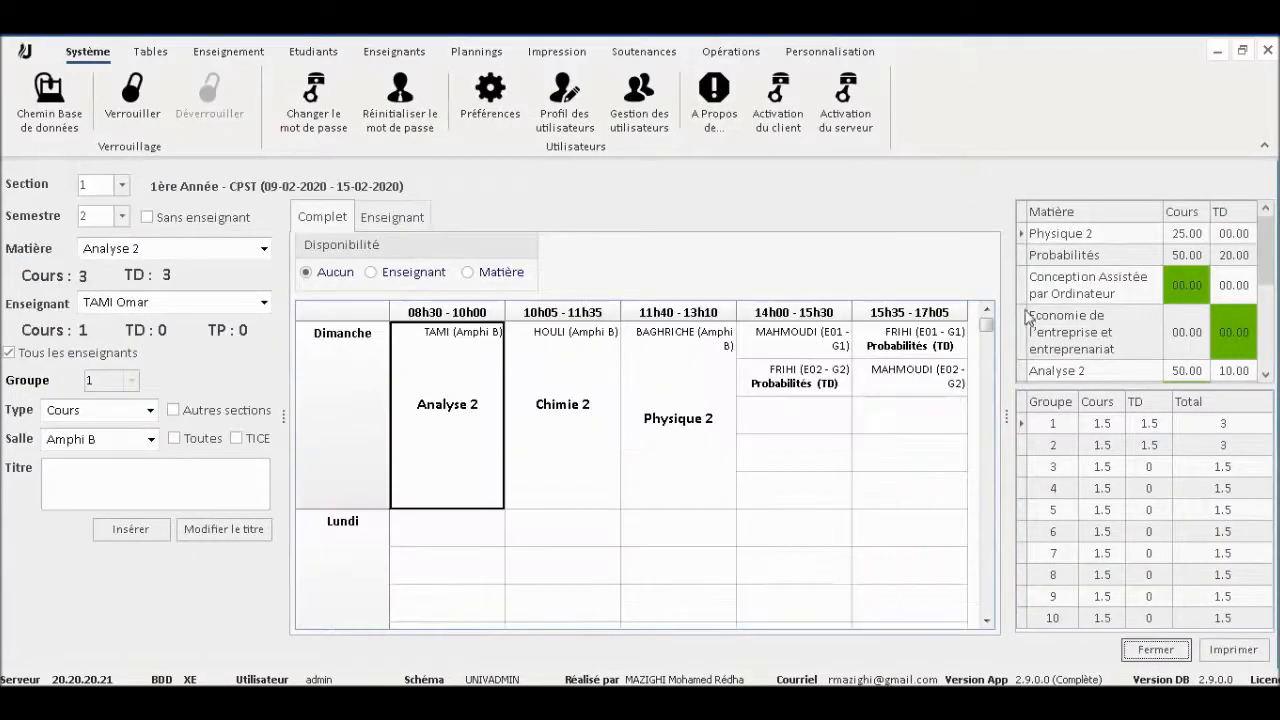
# Step: Check Dimanche's Chimie 2, Physique 2 and group 2 Probabilités sessions, including the Probabilités teacher's timetable, and return to the complete timetable
pyautogui.click(550, 415)
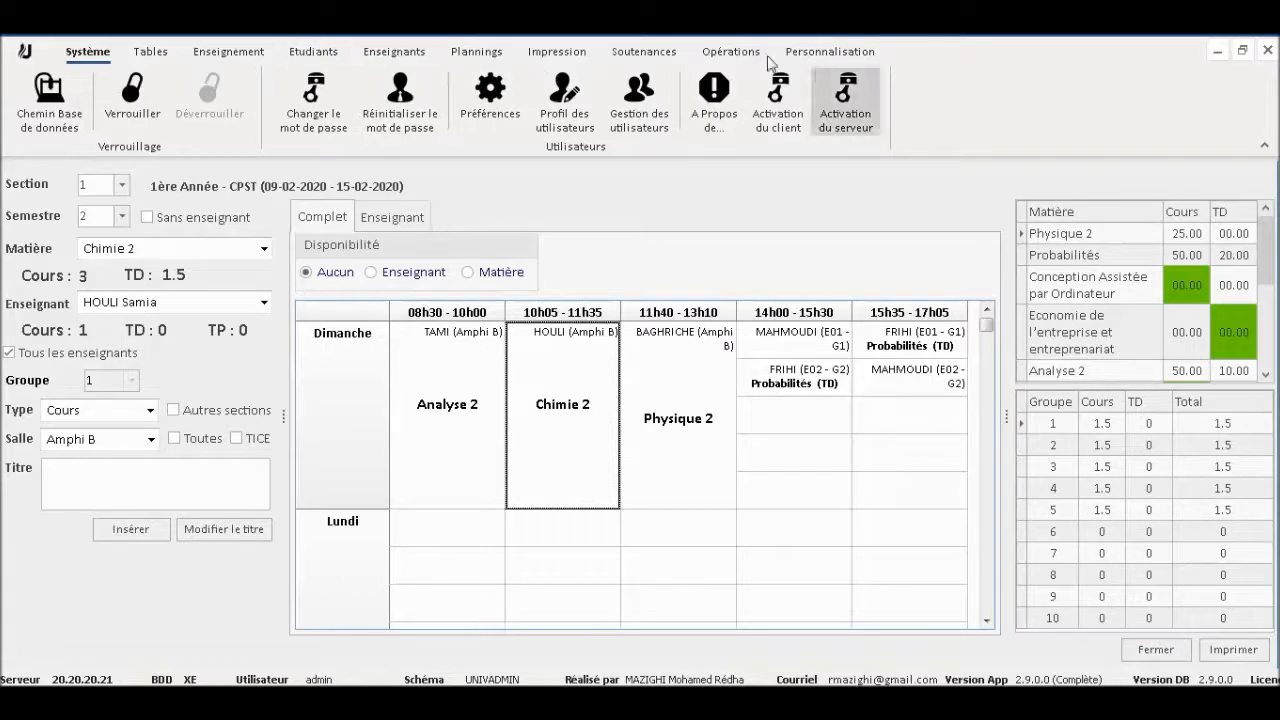
pyautogui.doubleClick(92, 53)
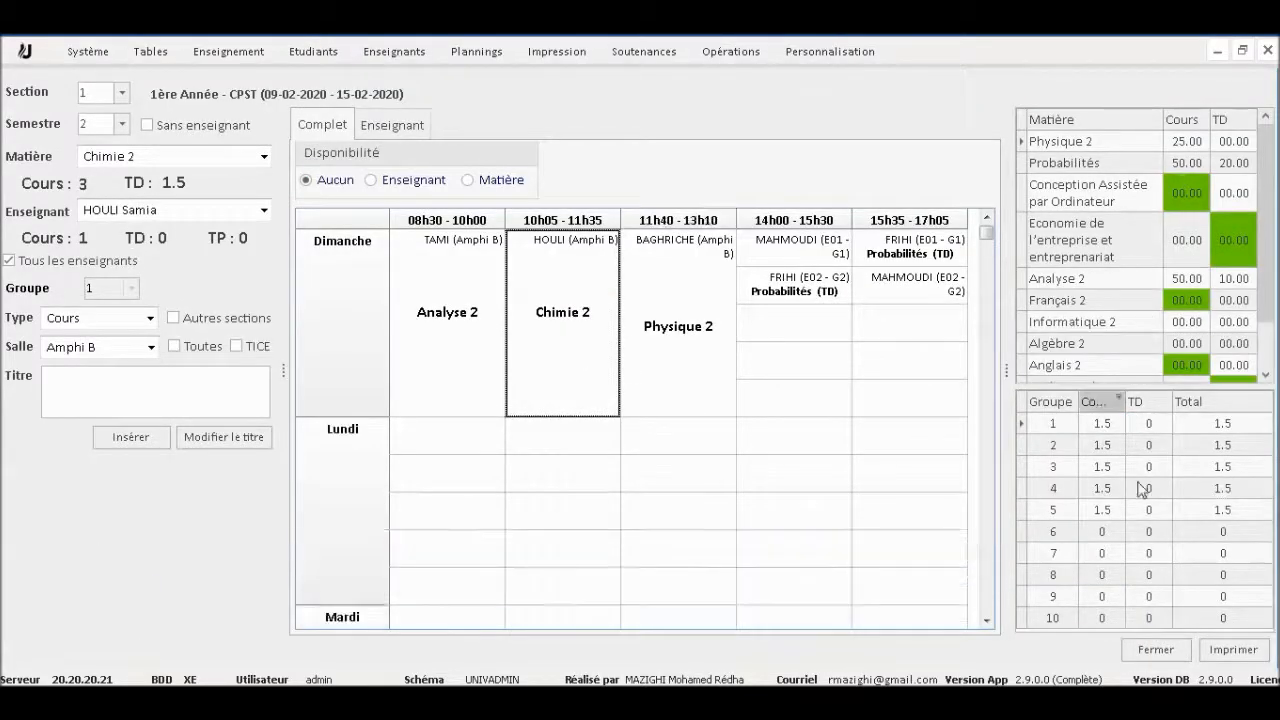
pyautogui.click(678, 330)
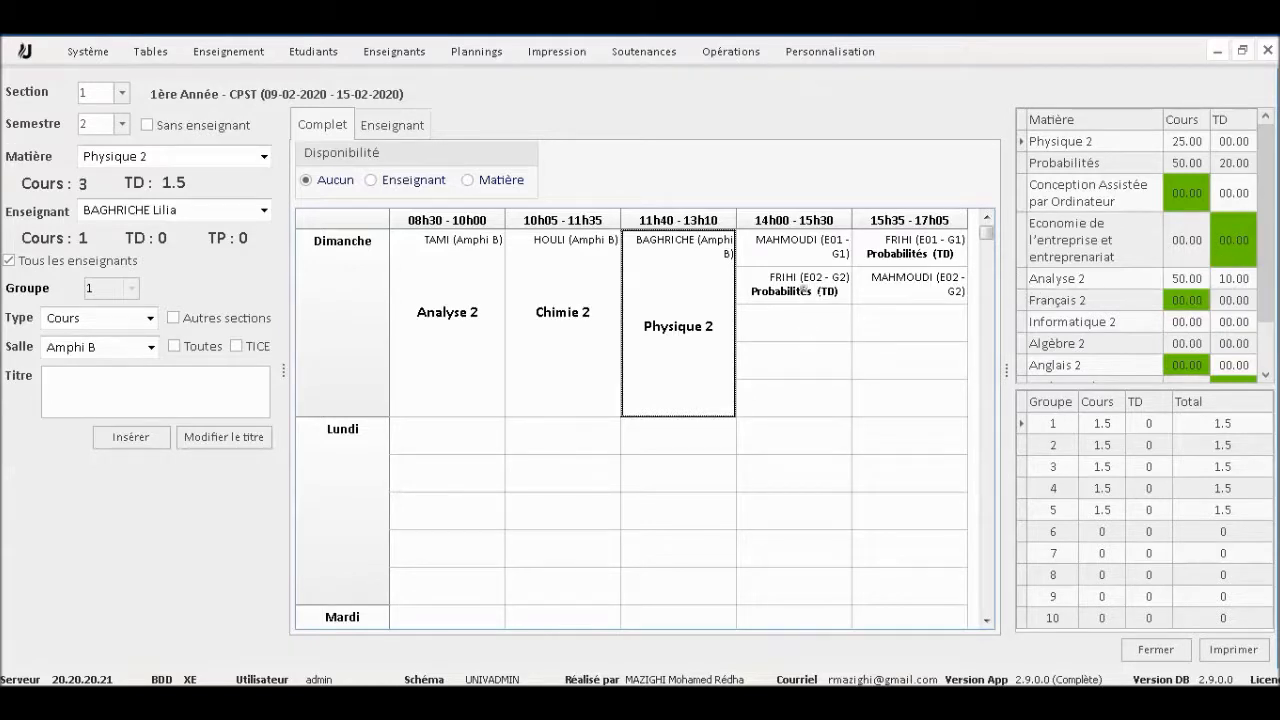
pyautogui.click(800, 285)
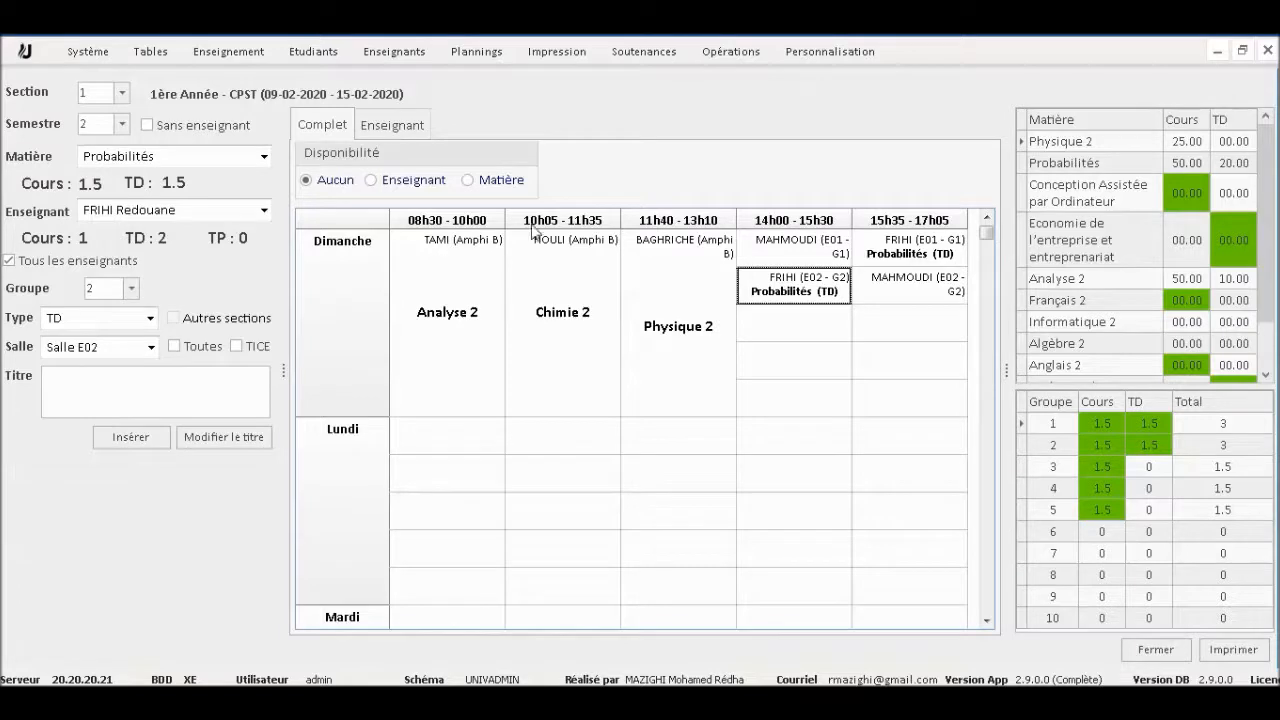
pyautogui.click(406, 133)
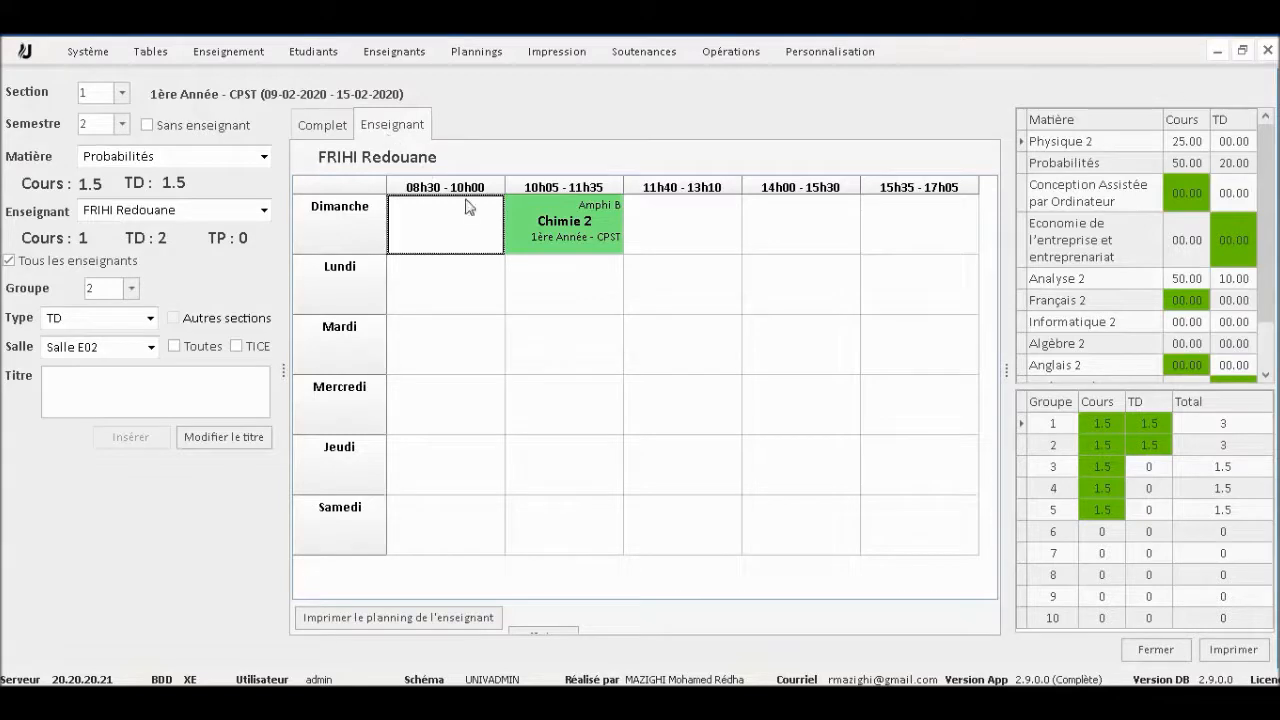
pyautogui.click(341, 126)
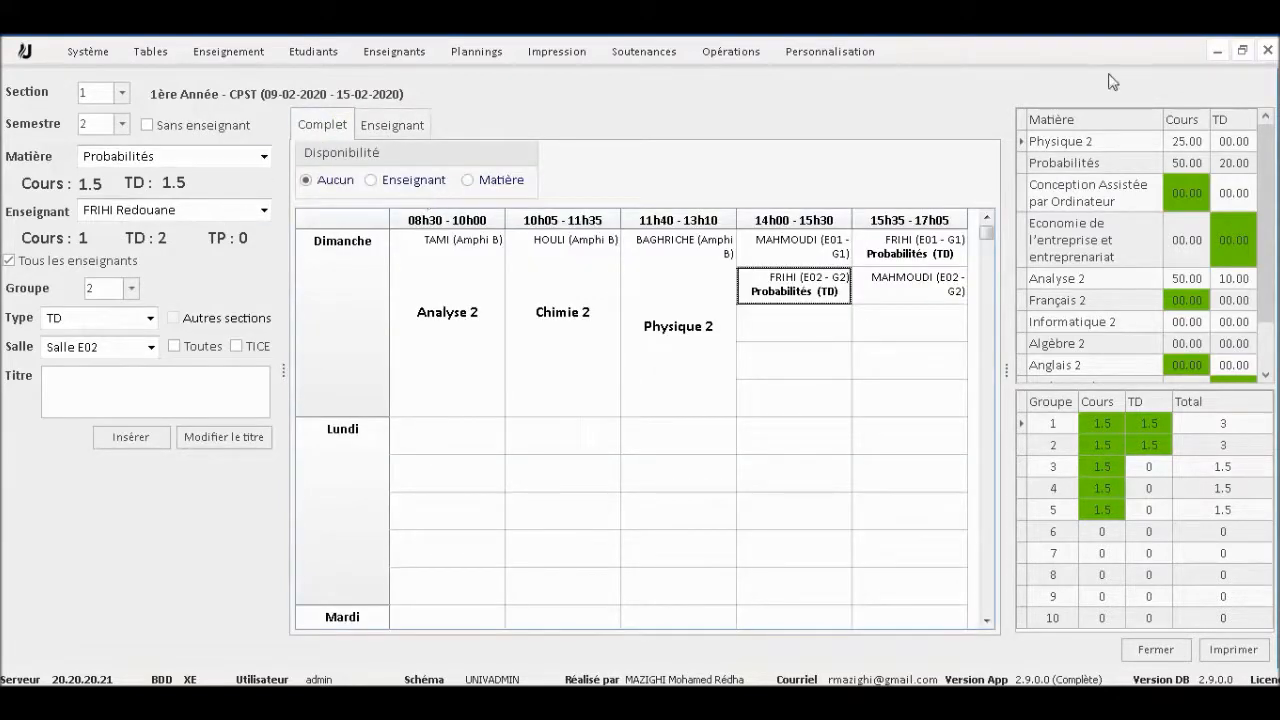
# Step: Close the planning detail, look up the Probabilités teacher's weekly timetable in the teacher list, and return to the complete timetable
pyautogui.click(1267, 50)
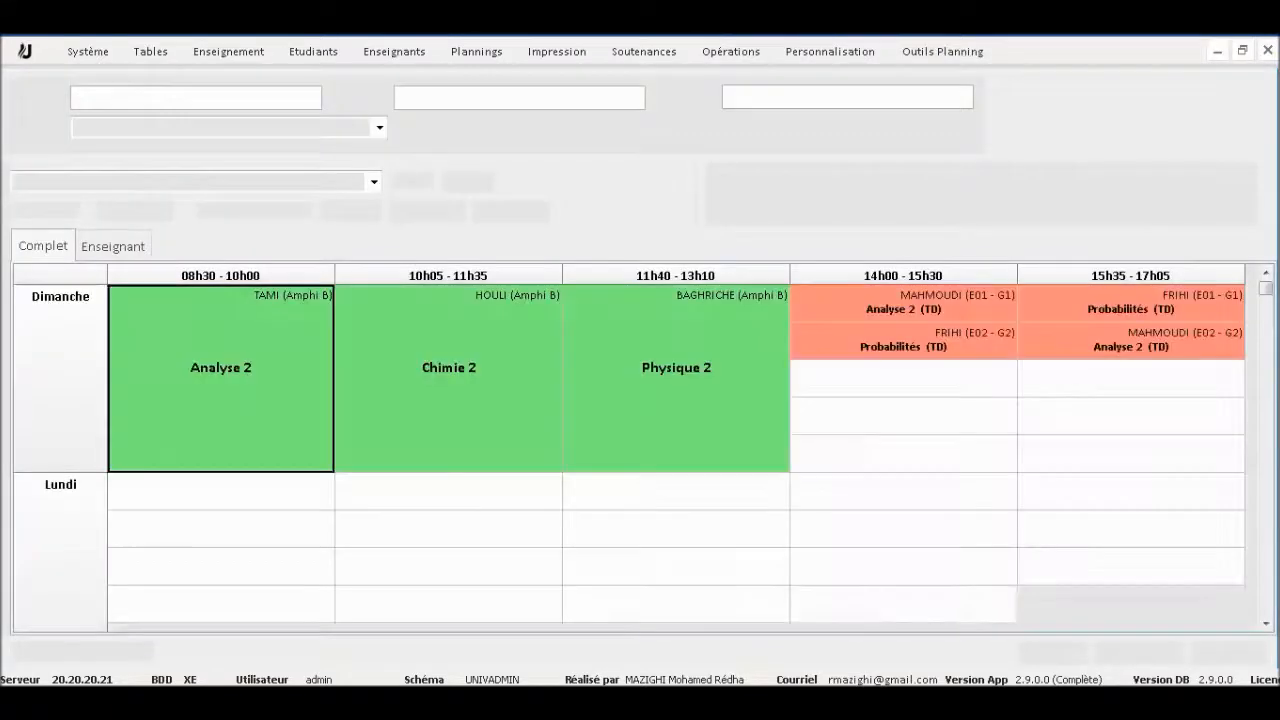
pyautogui.click(111, 249)
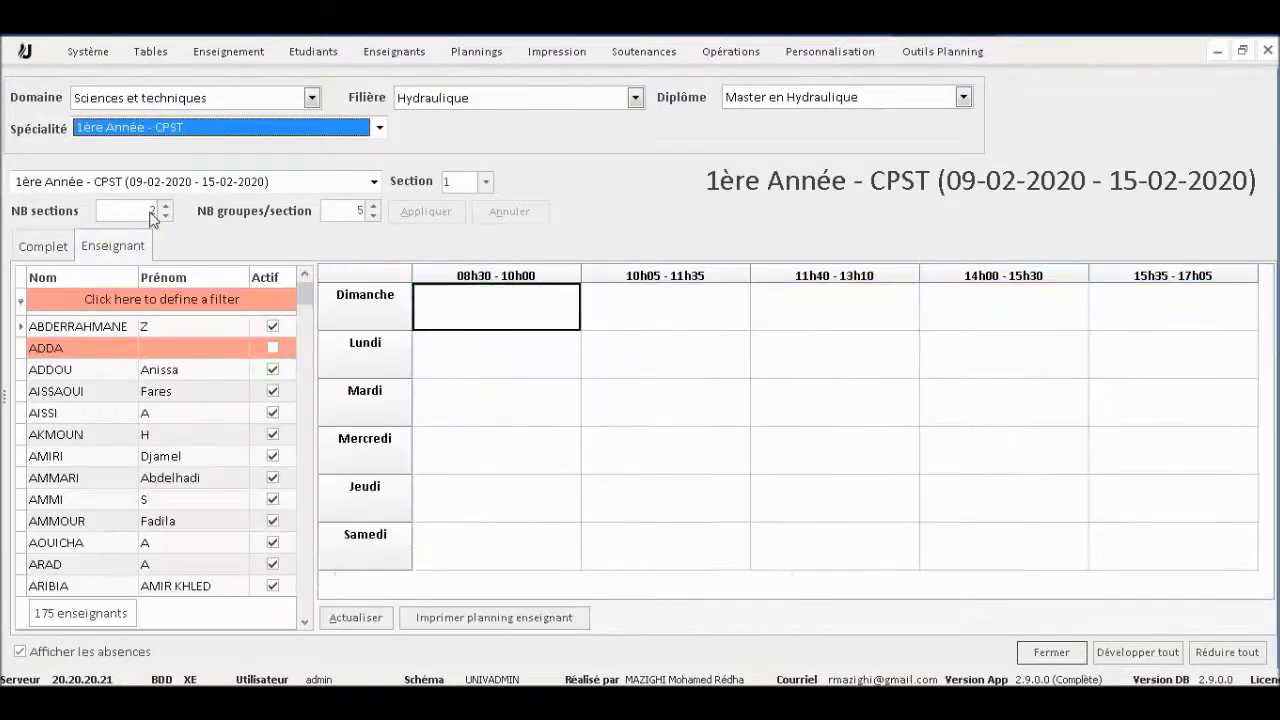
pyautogui.click(75, 372)
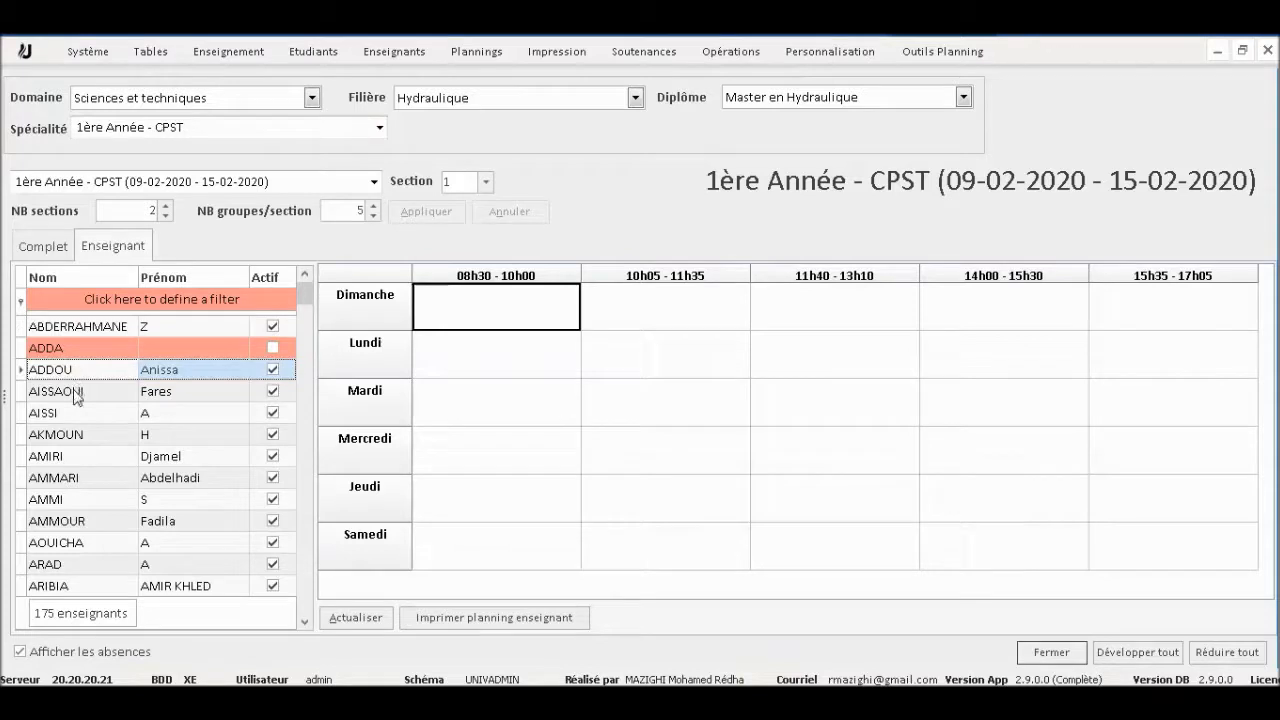
pyautogui.click(77, 392)
pyautogui.click(75, 432)
pyautogui.moveTo(306, 300); pyautogui.dragTo(311, 490)
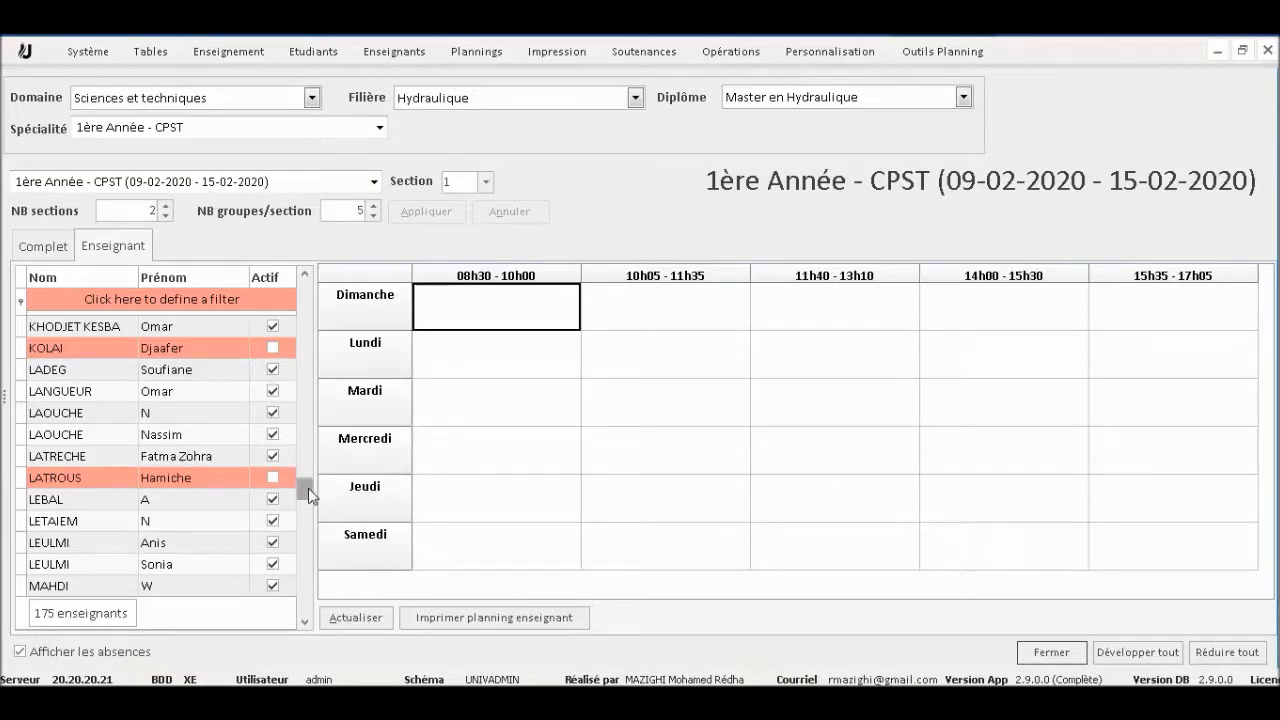
pyautogui.moveTo(308, 486); pyautogui.dragTo(302, 414)
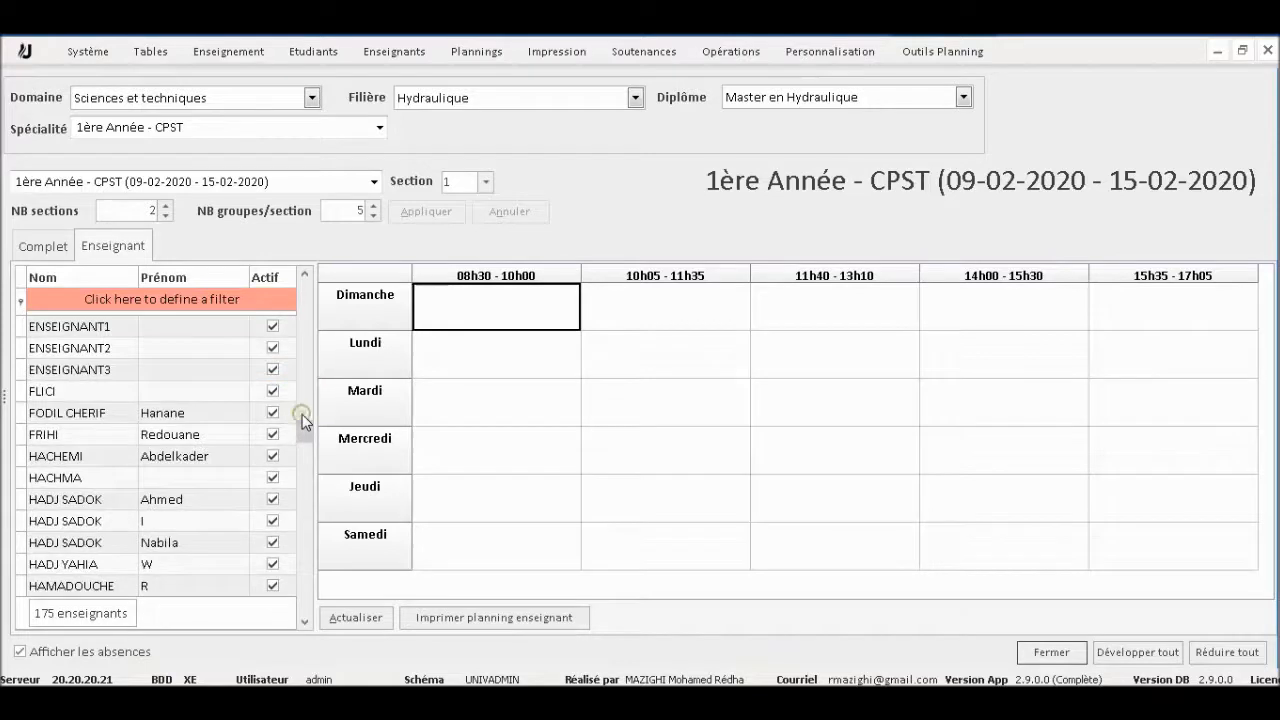
pyautogui.click(104, 434)
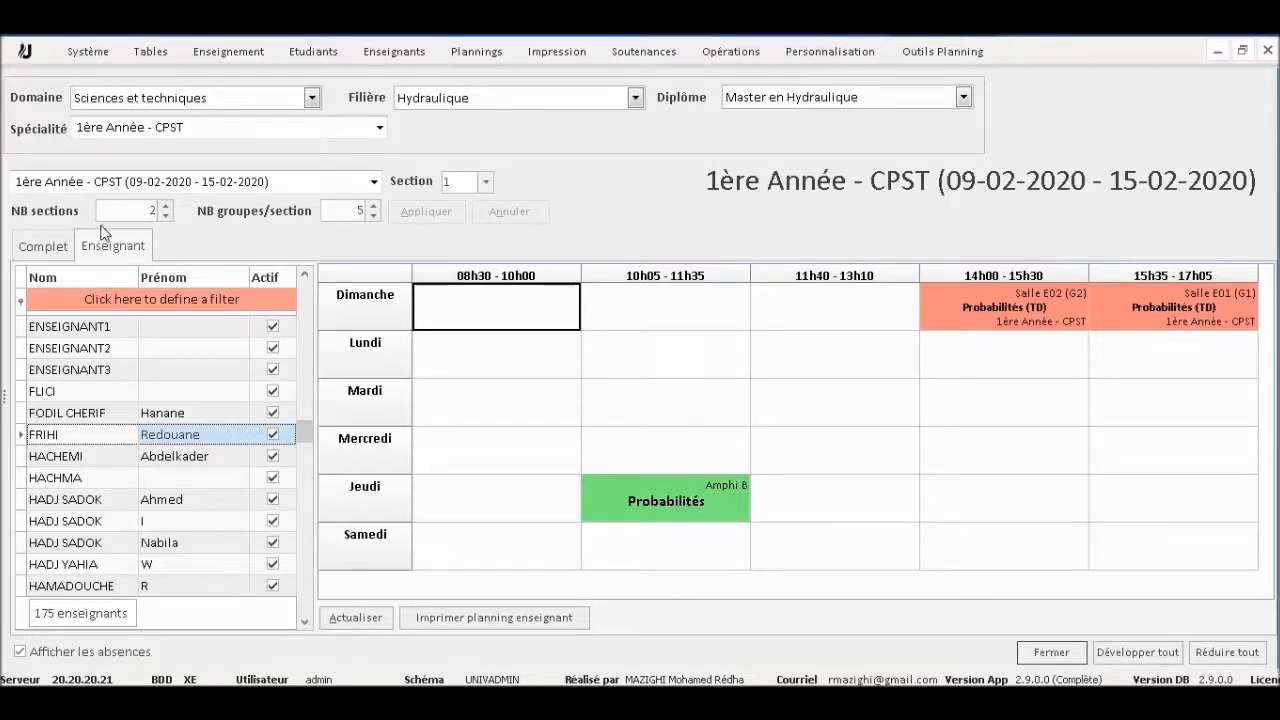
pyautogui.click(57, 246)
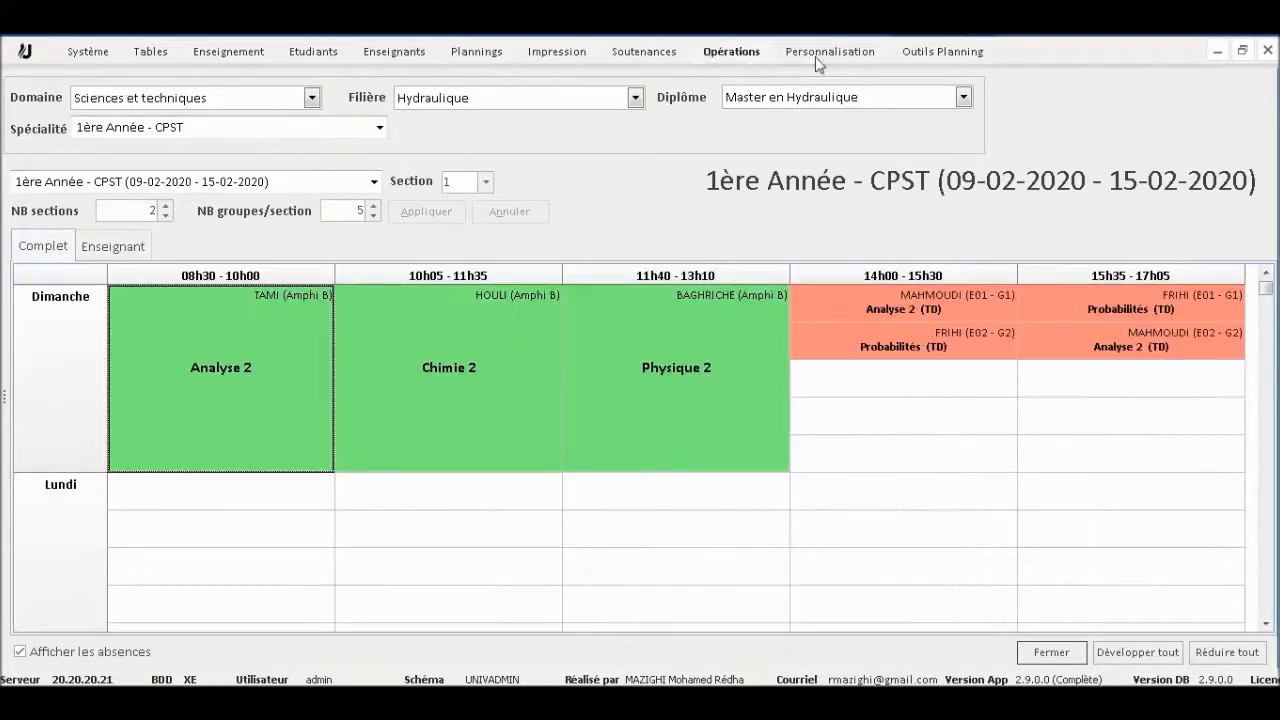
# Step: Preview the printed 1ère Année - CPST planning for 09-02-2020 - 15-02-2020, review all its days and close the preview
pyautogui.click(945, 55)
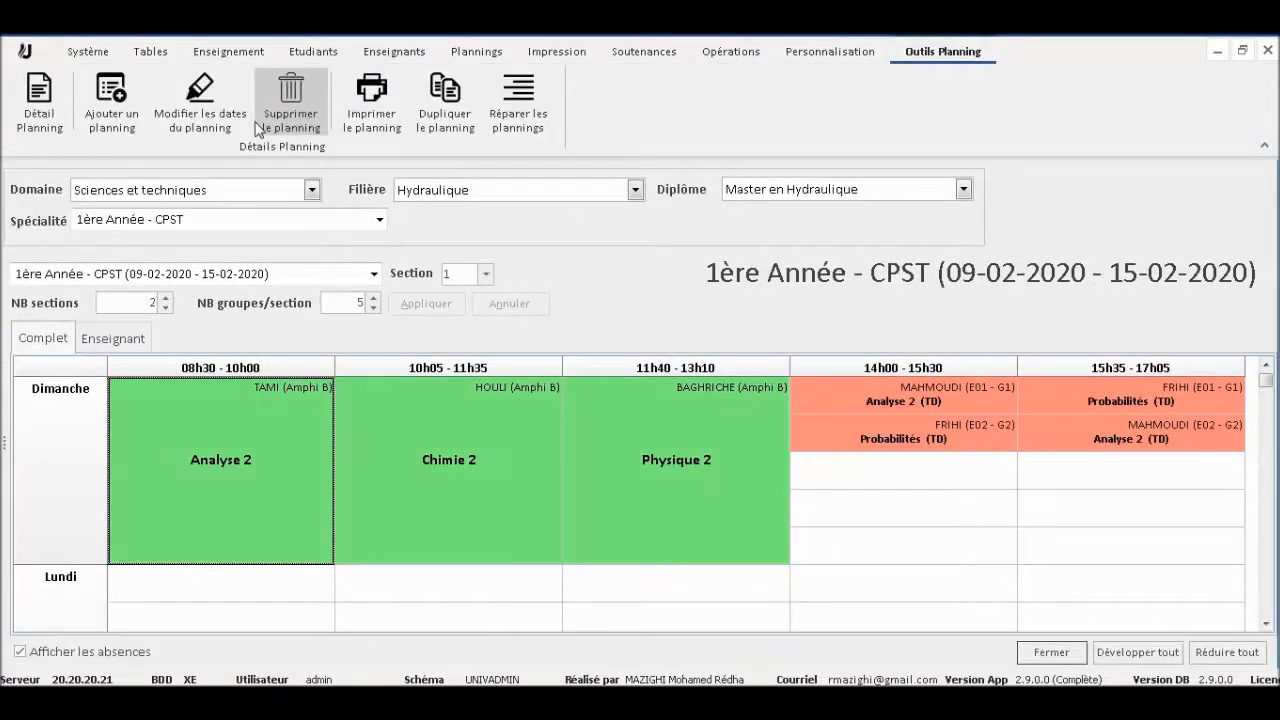
pyautogui.click(385, 115)
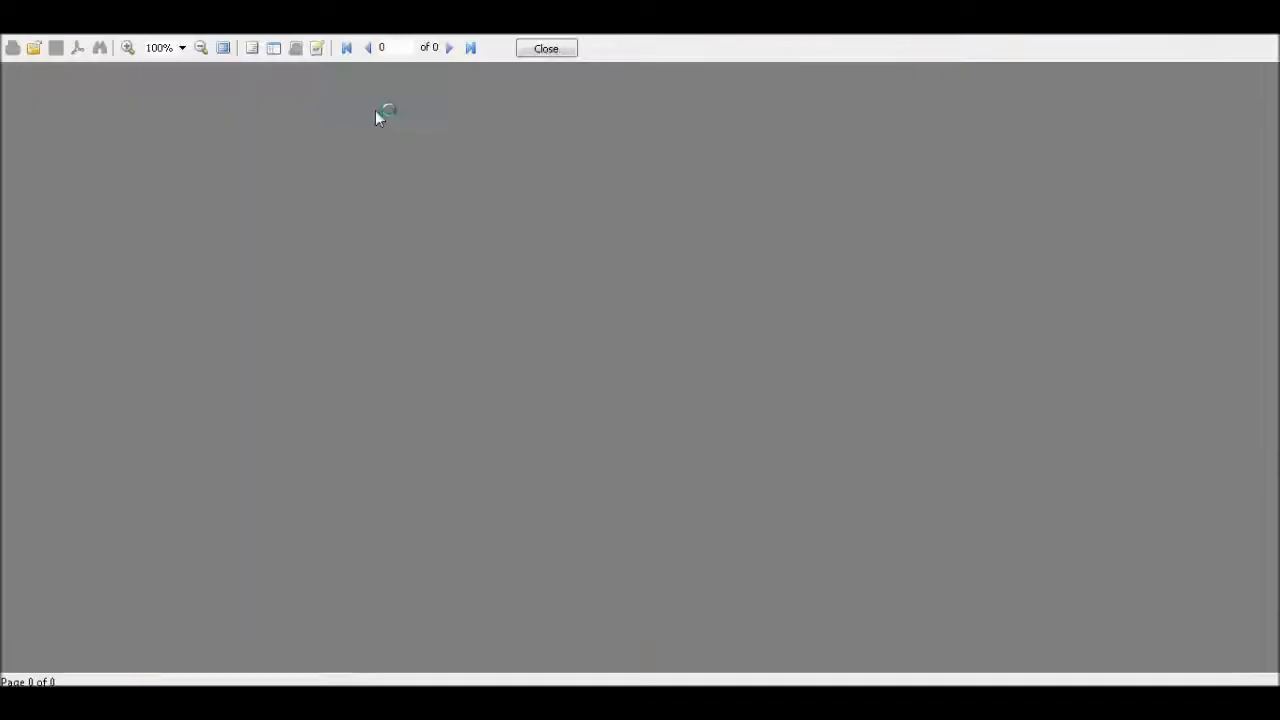
pyautogui.scroll(-2, 628, 360)
pyautogui.scroll(1, 628, 365)
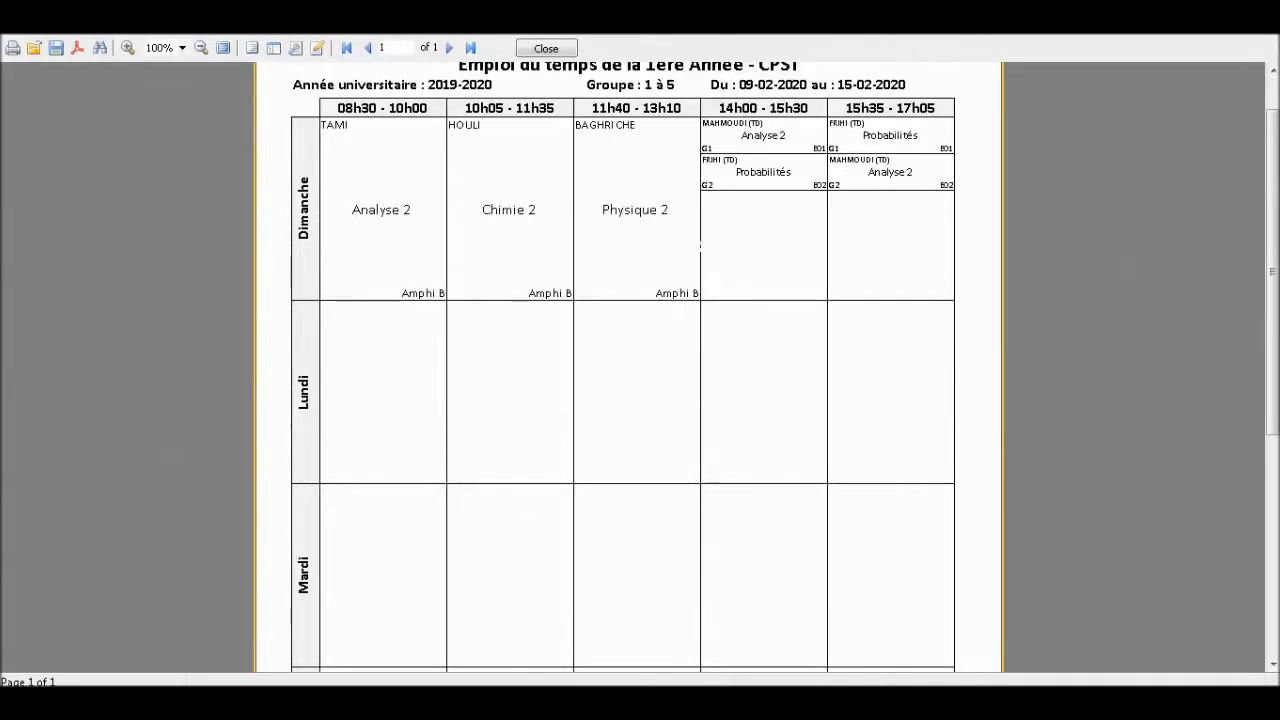
pyautogui.scroll(-5, 628, 365)
pyautogui.scroll(-3, 628, 365)
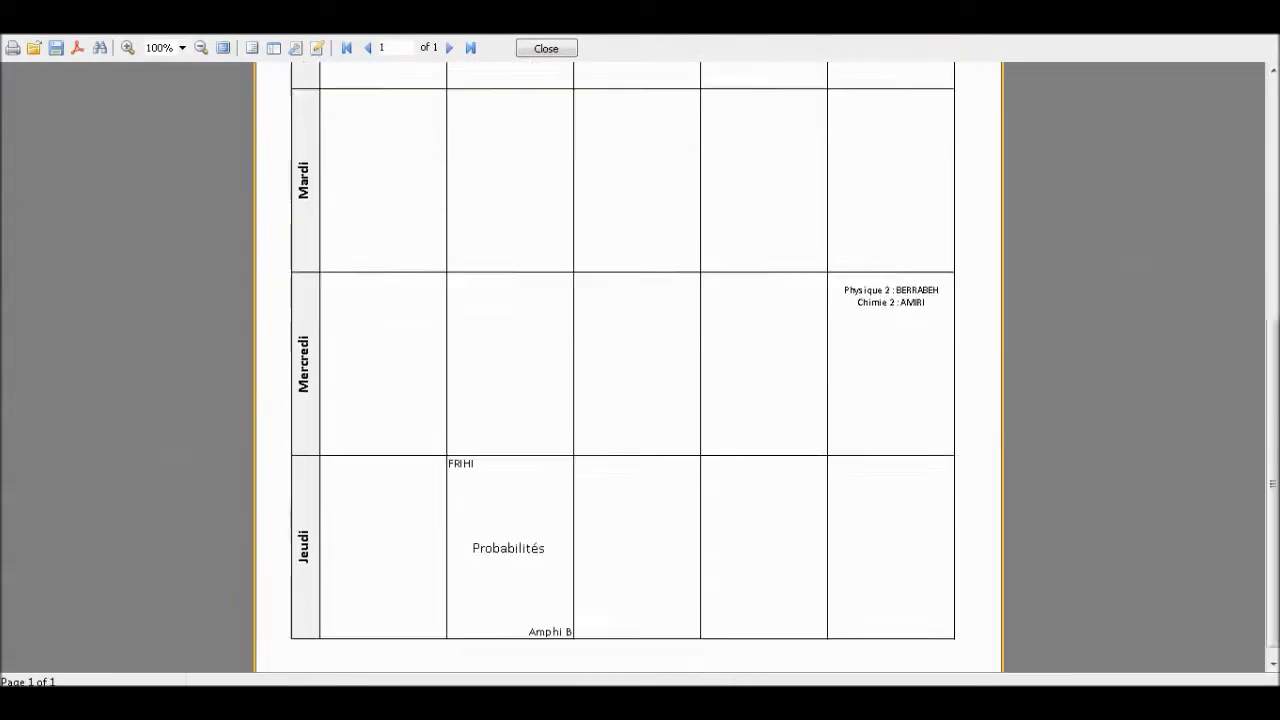
pyautogui.scroll(12, 628, 365)
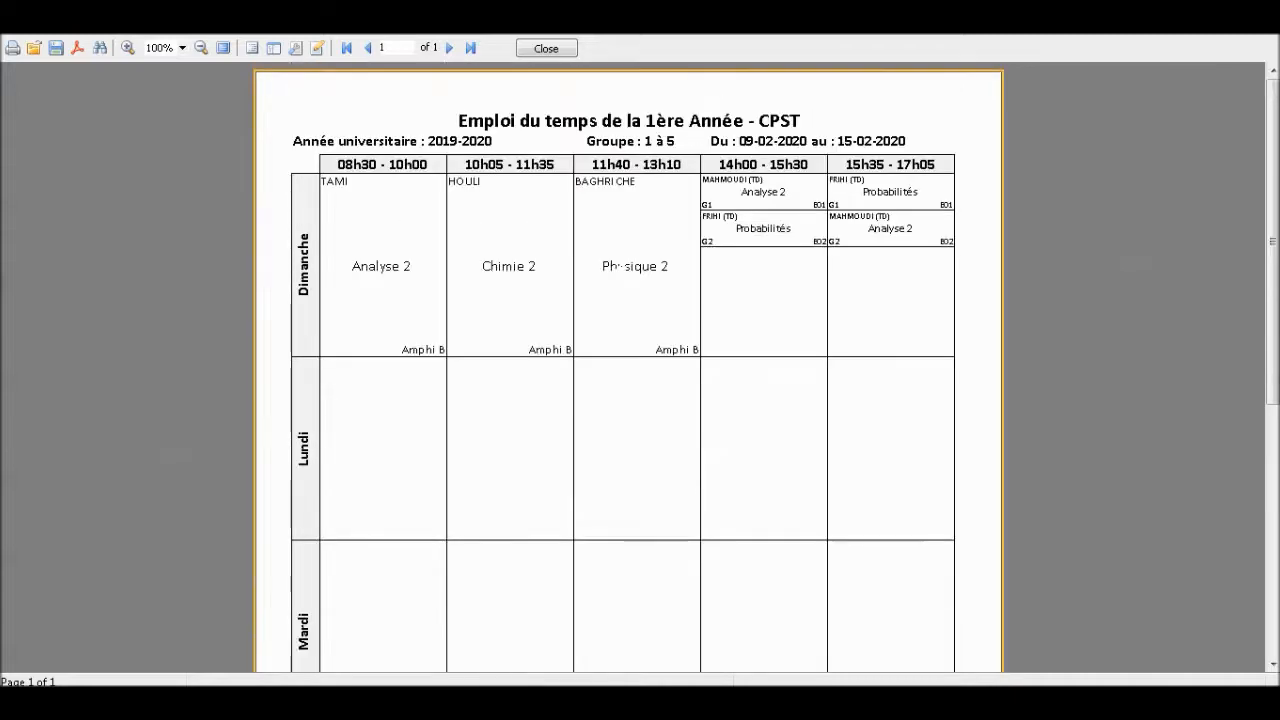
pyautogui.click(545, 49)
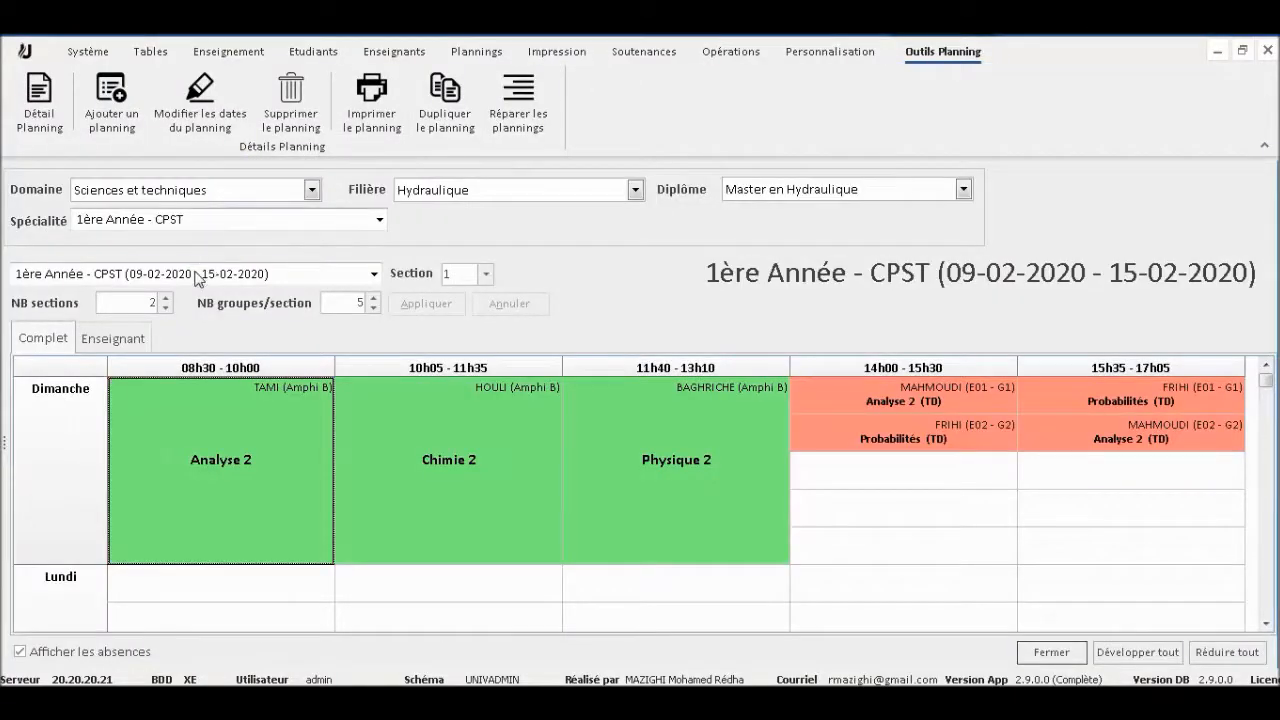
# Step: Switch to the 1ère Année - CPST planning of 02-02-2020 - 08-02-2020, review its print preview and close it
pyautogui.click(100, 273)
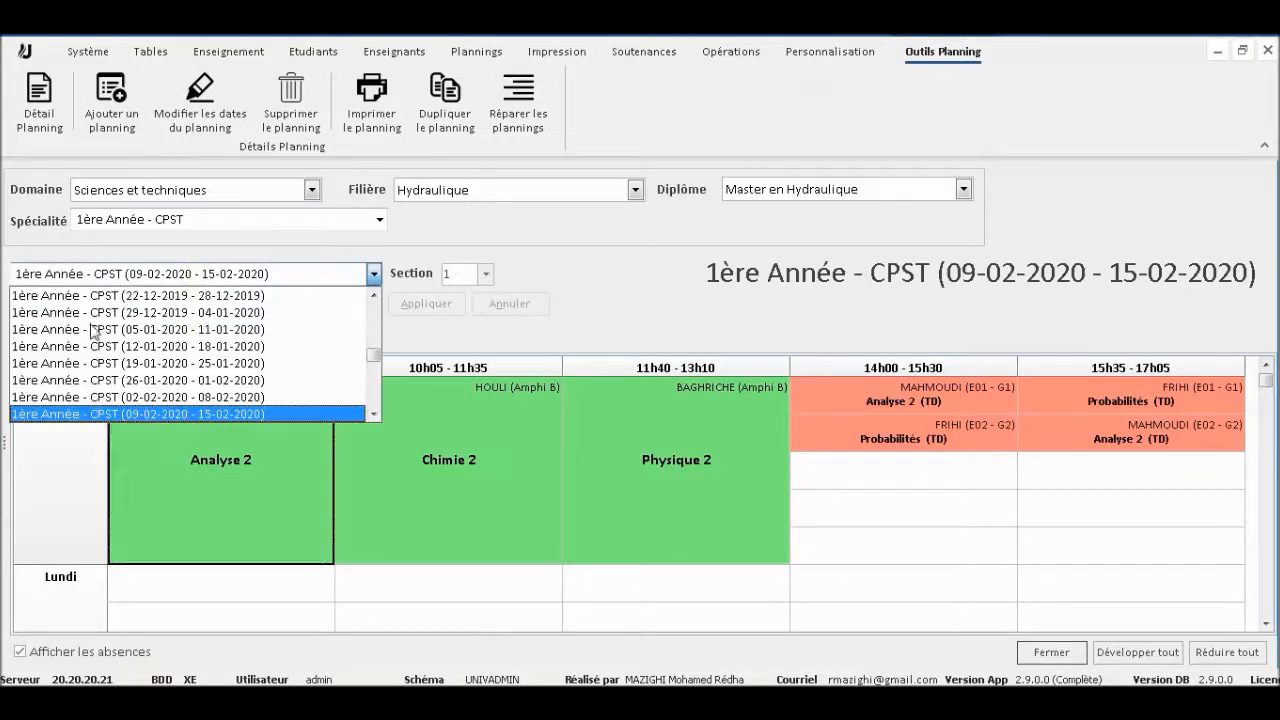
pyautogui.click(138, 396)
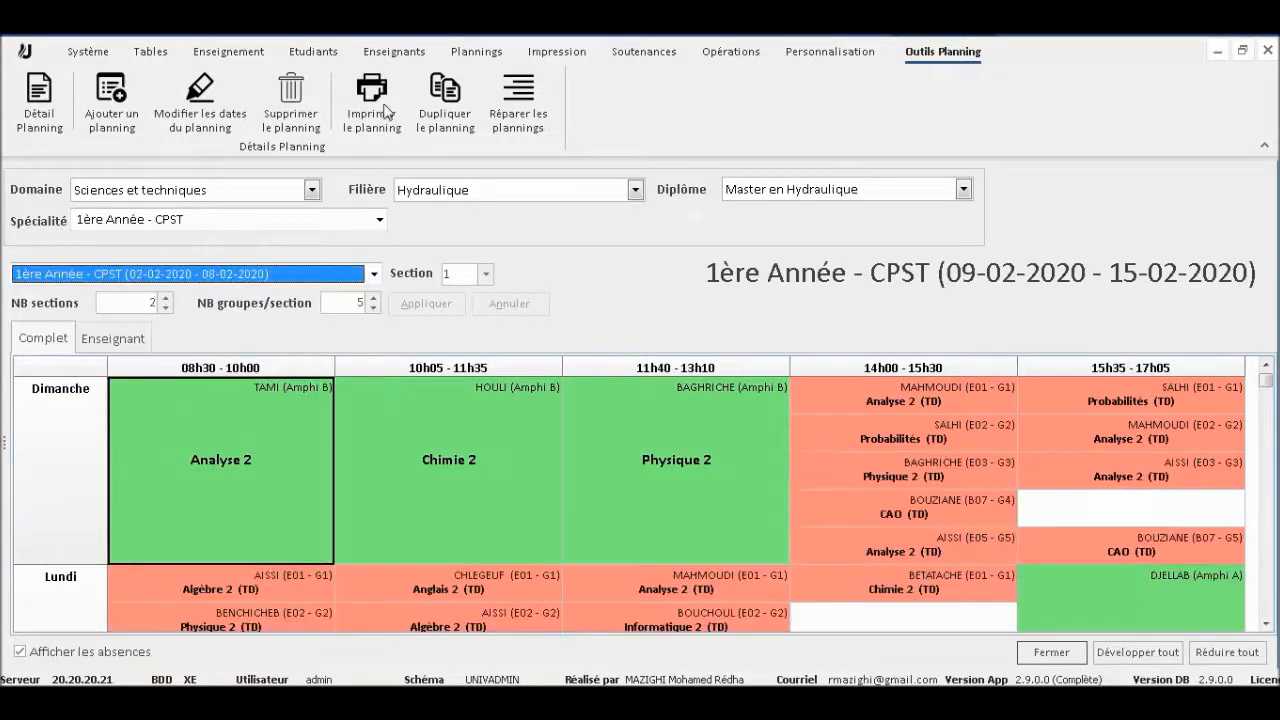
pyautogui.click(371, 100)
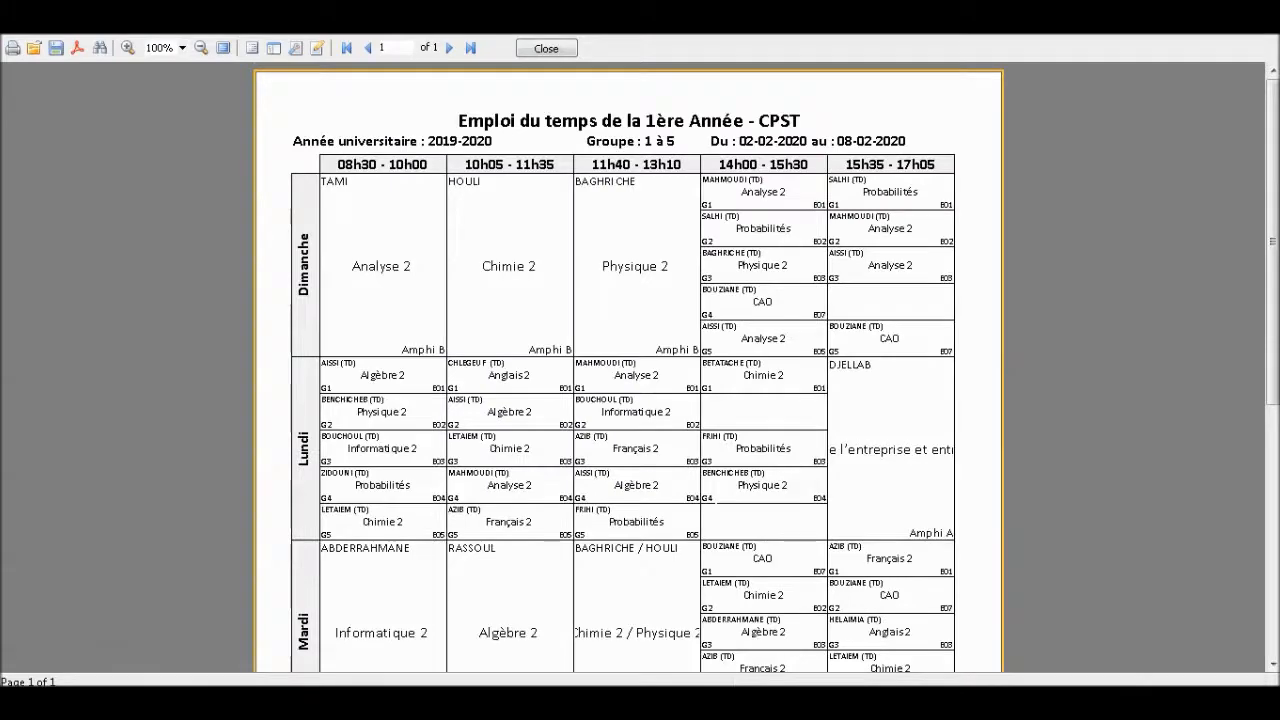
pyautogui.scroll(-5, 628, 360)
pyautogui.scroll(3, 628, 360)
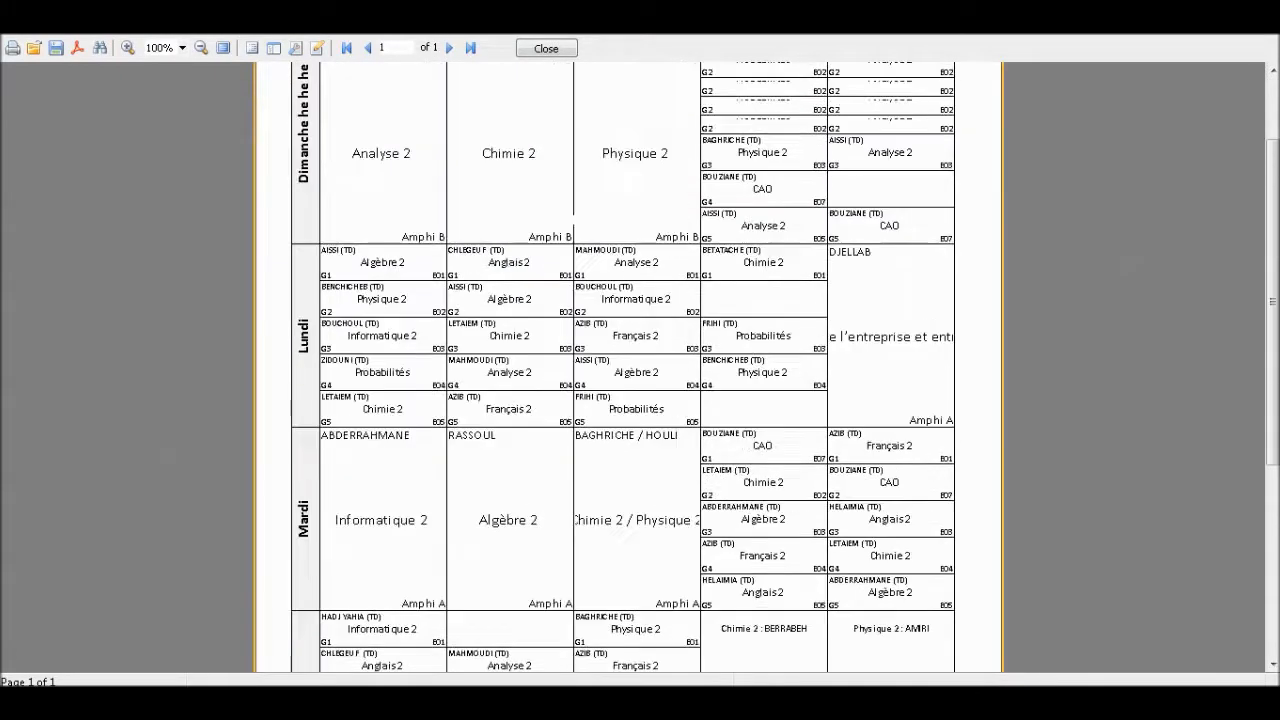
pyautogui.scroll(3, 628, 360)
pyautogui.click(546, 48)
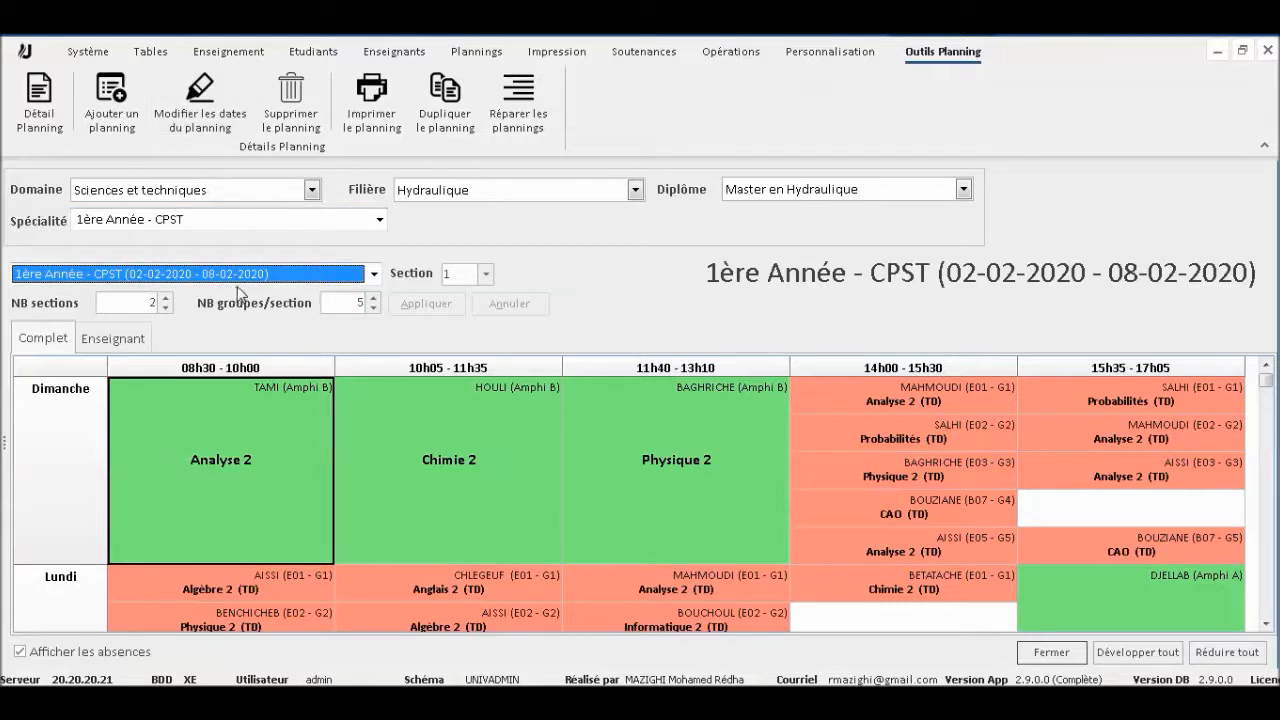
# Step: View the planning's date modification settings and the start dates available for duplicating it, cancelling both dialogs
pyautogui.click(210, 112)
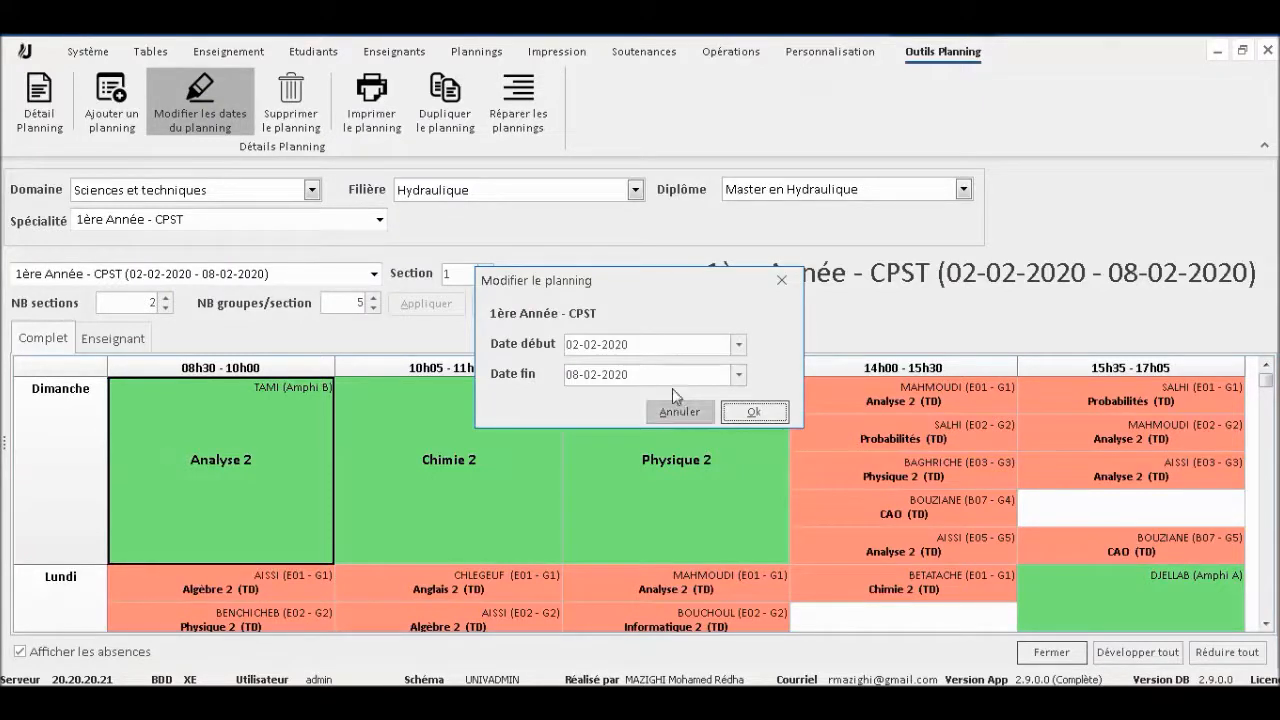
pyautogui.click(685, 414)
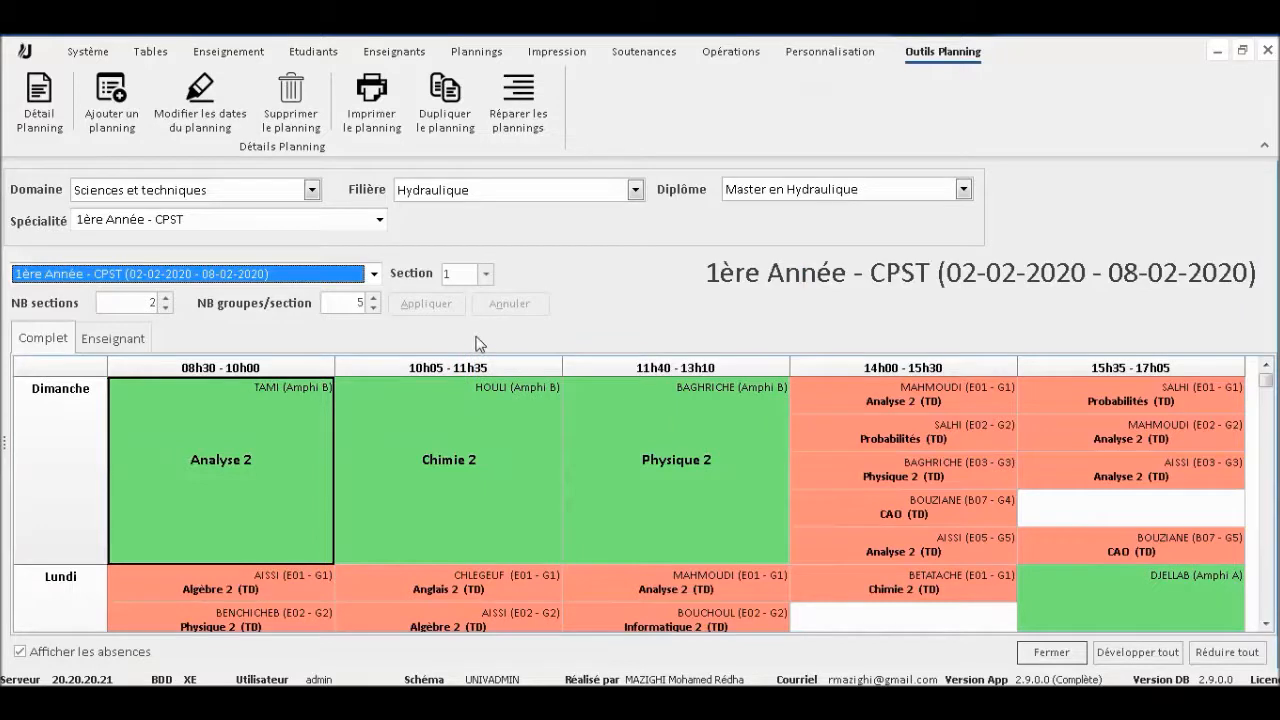
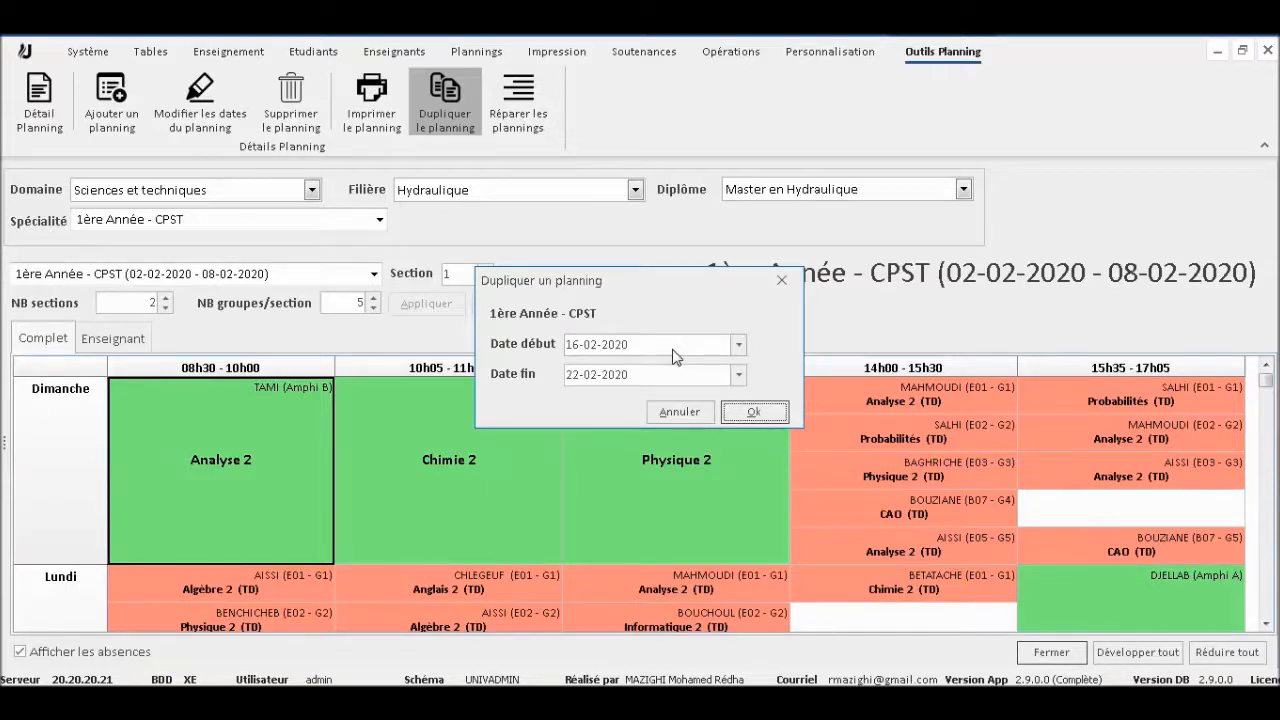
pyautogui.click(673, 355)
pyautogui.click(643, 366)
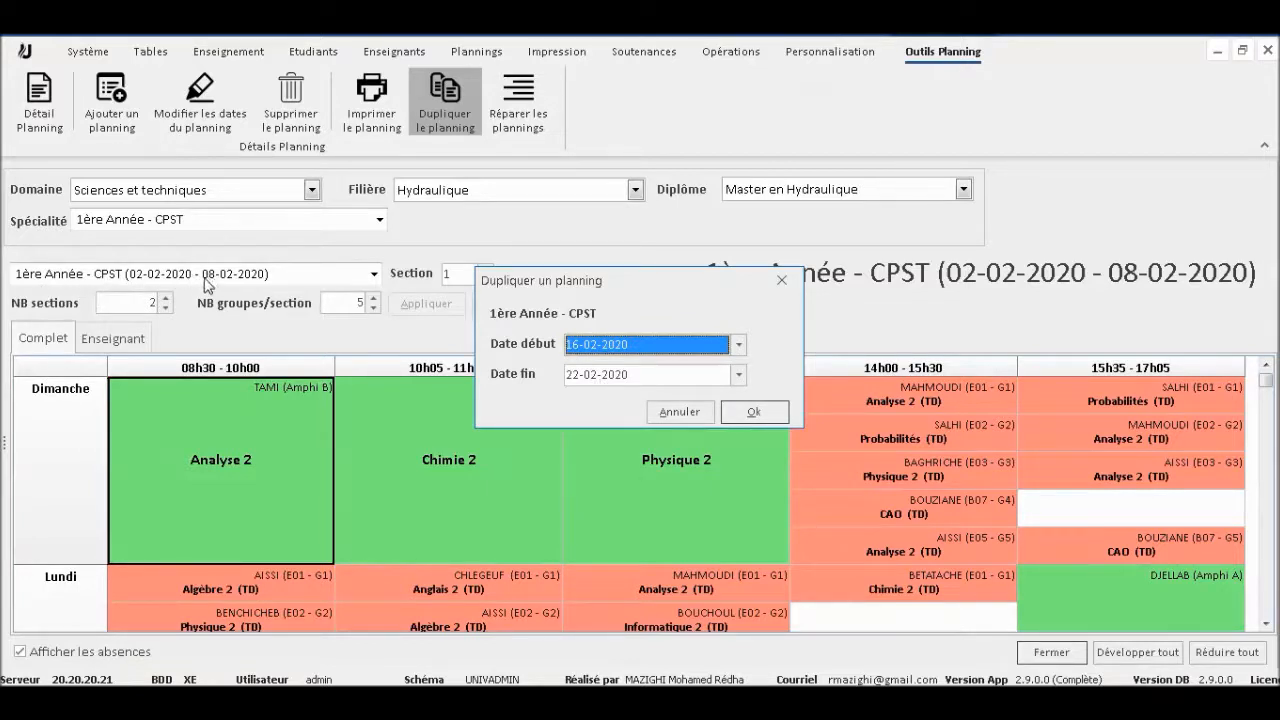
pyautogui.click(594, 346)
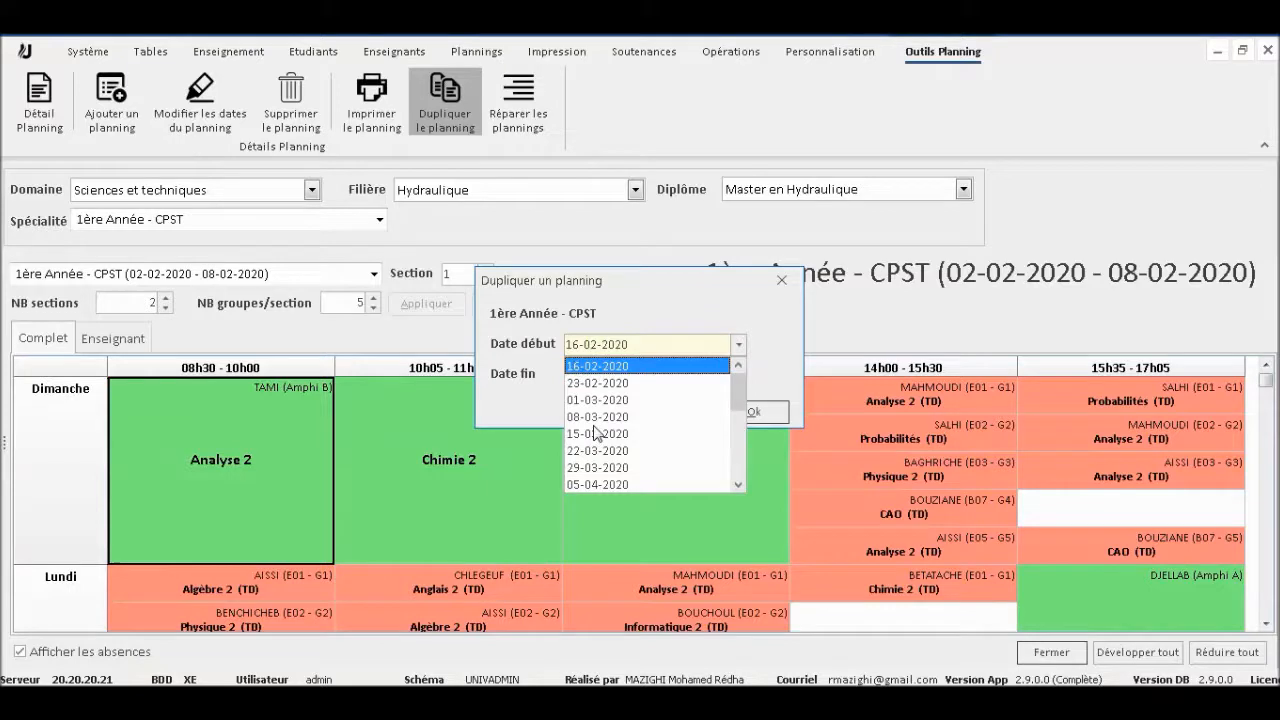
pyautogui.click(636, 296)
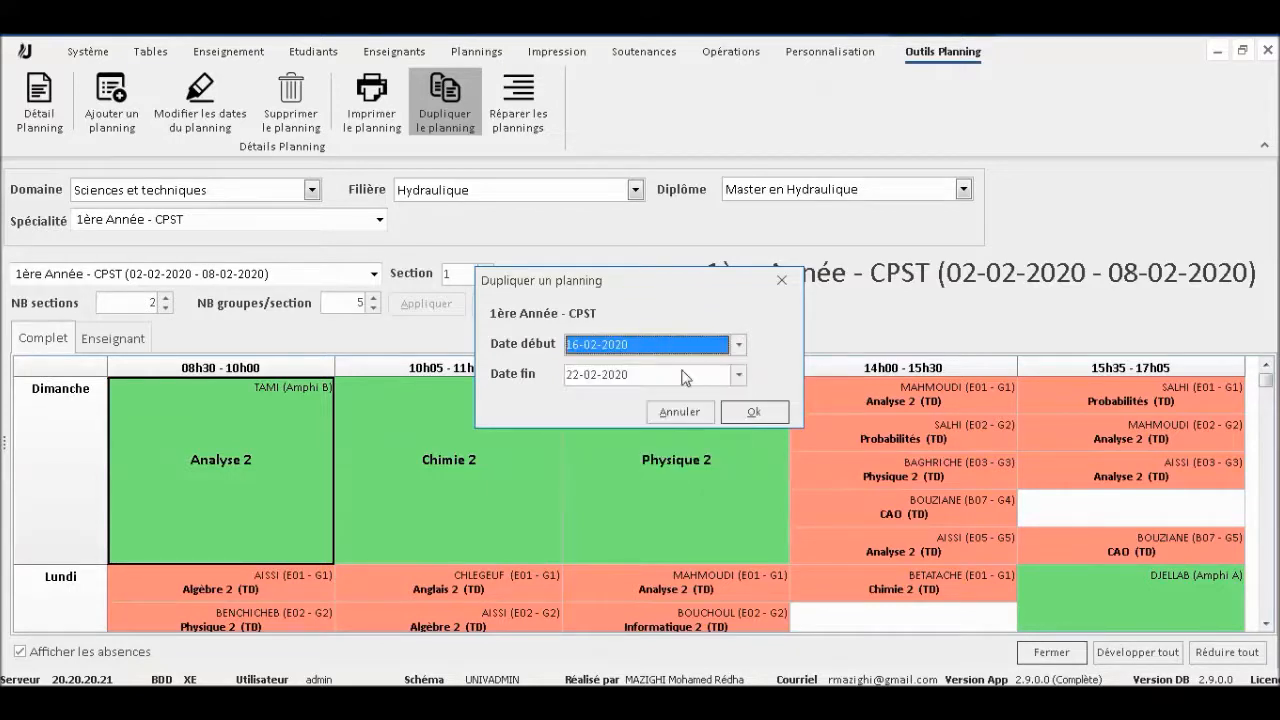
pyautogui.click(704, 412)
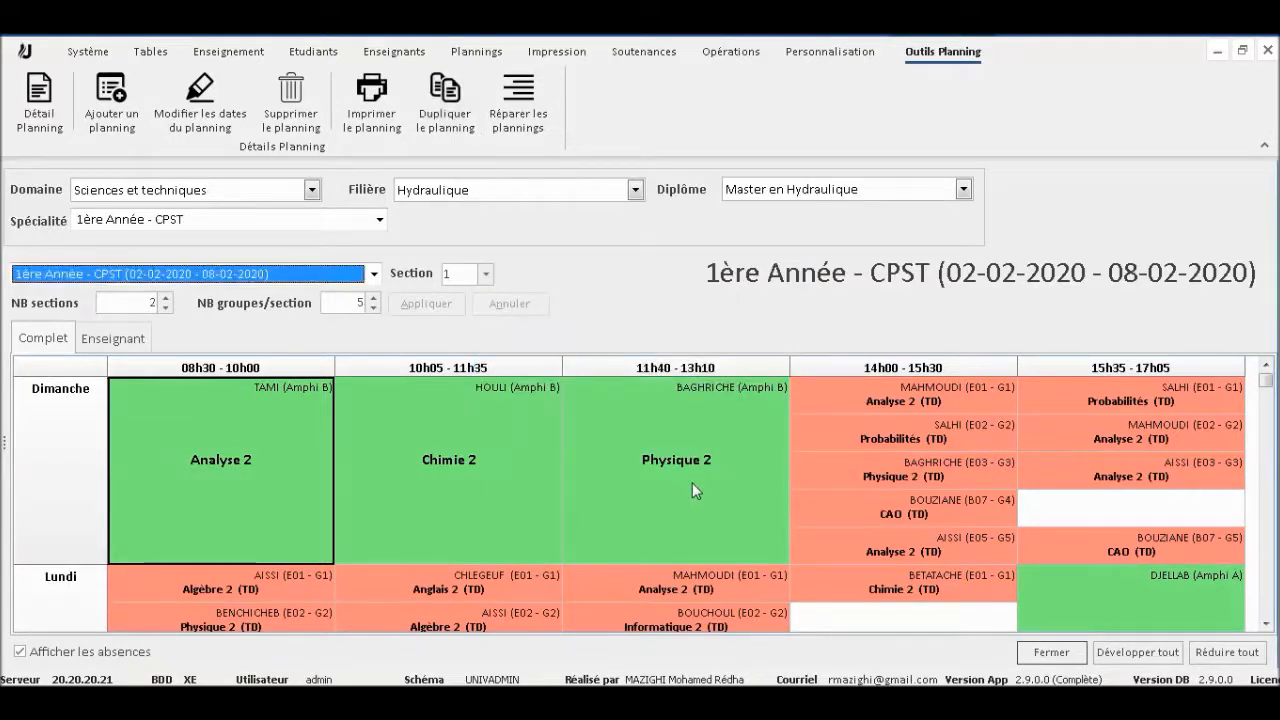
# Step: View the absence options of group 1's Analyse 2 TD on Dimanche 14h00 - 15h30 and preview its teacher's printed timetable
pyautogui.rightClick(884, 400)
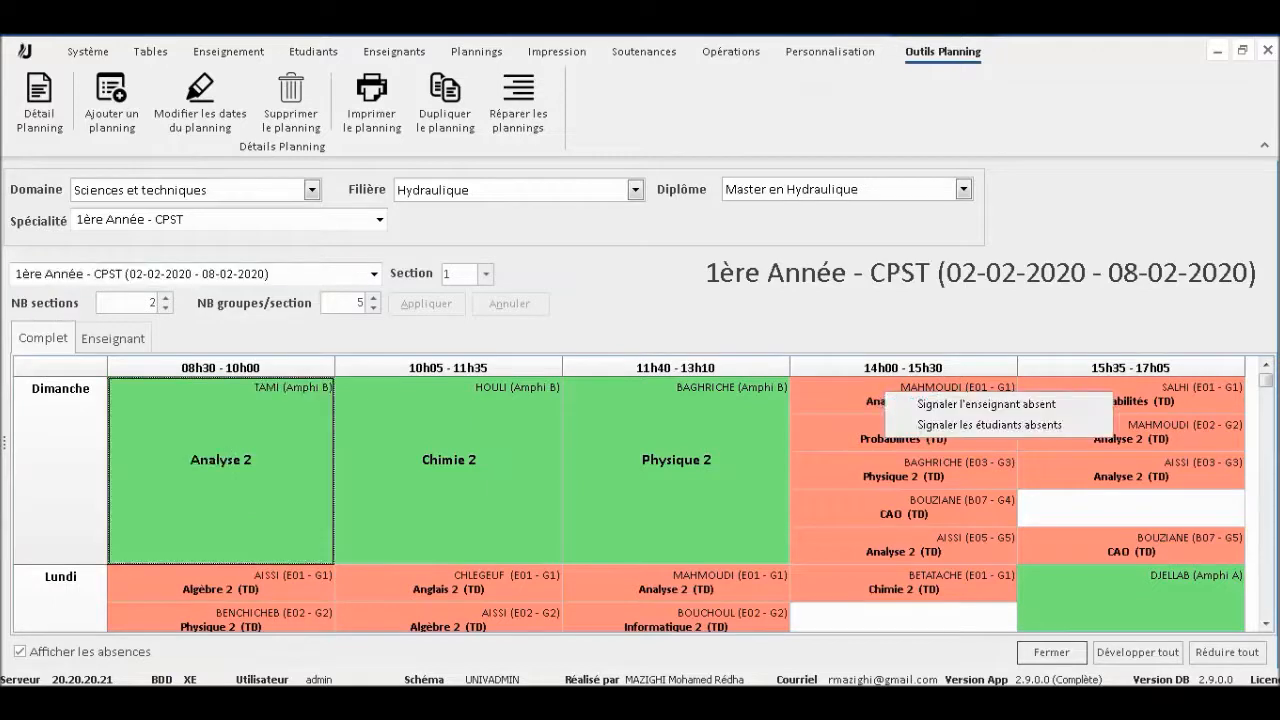
pyautogui.rightClick(873, 397)
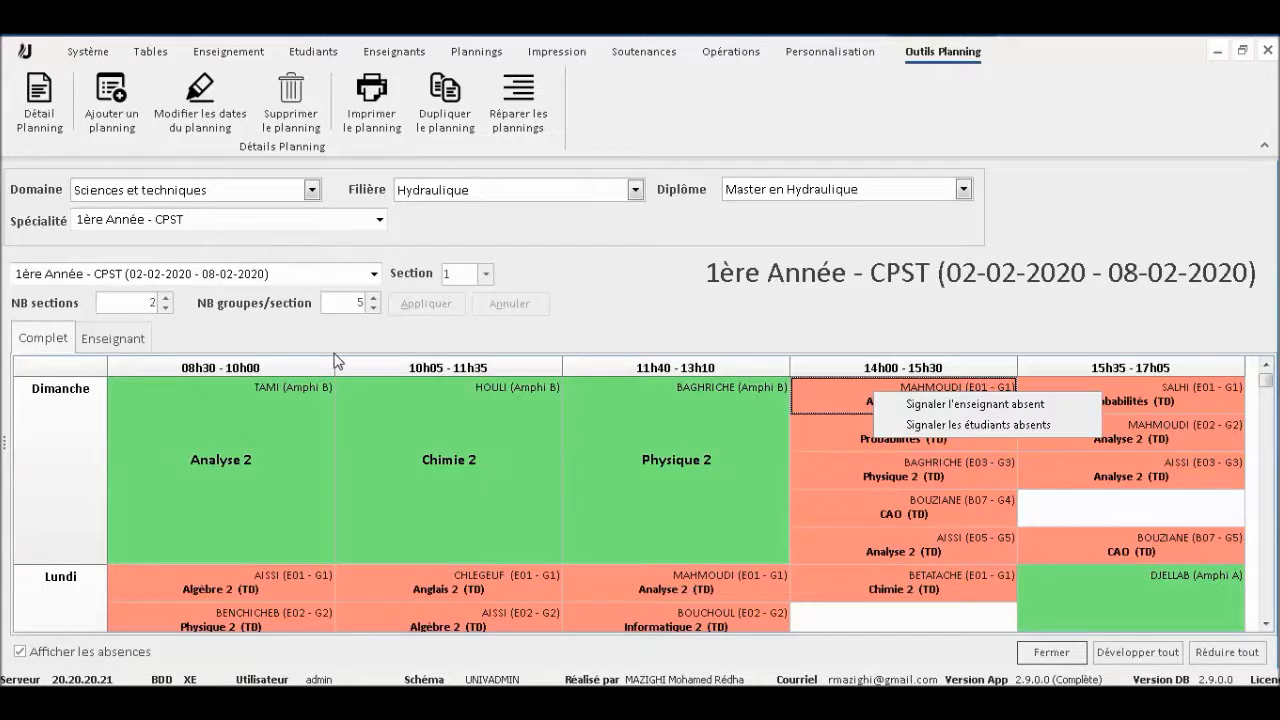
pyautogui.click(116, 339)
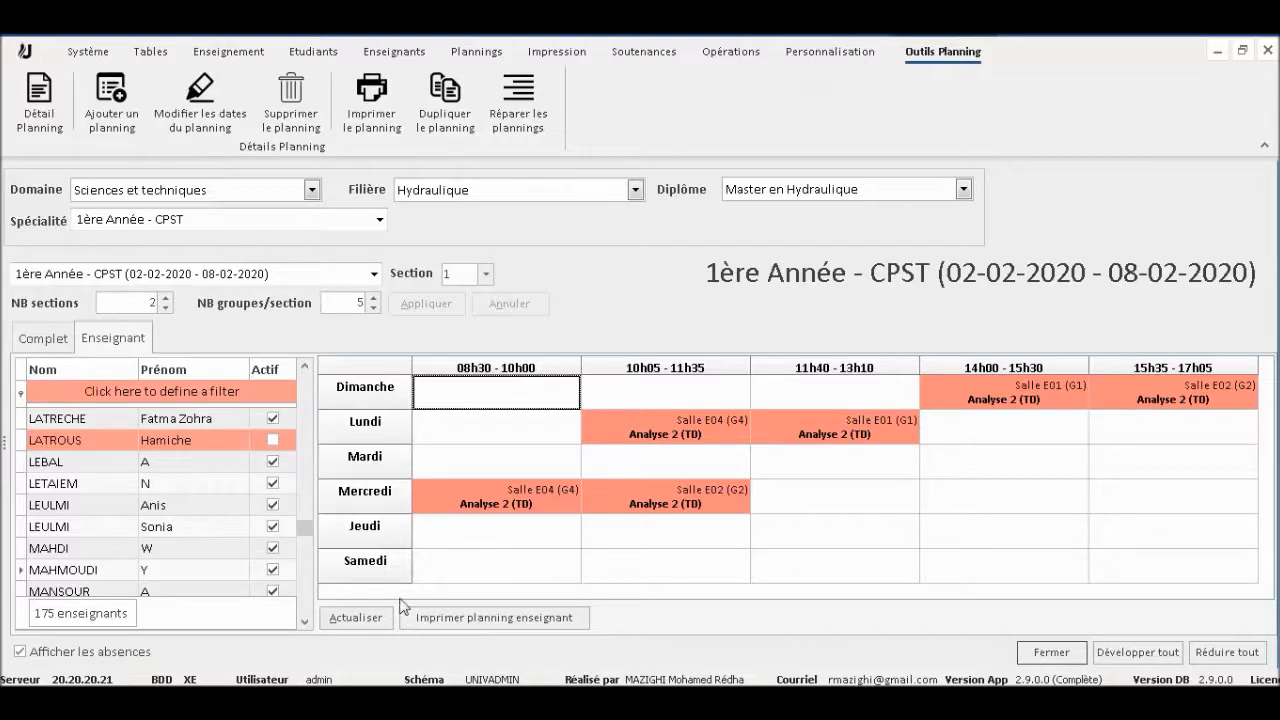
pyautogui.click(436, 620)
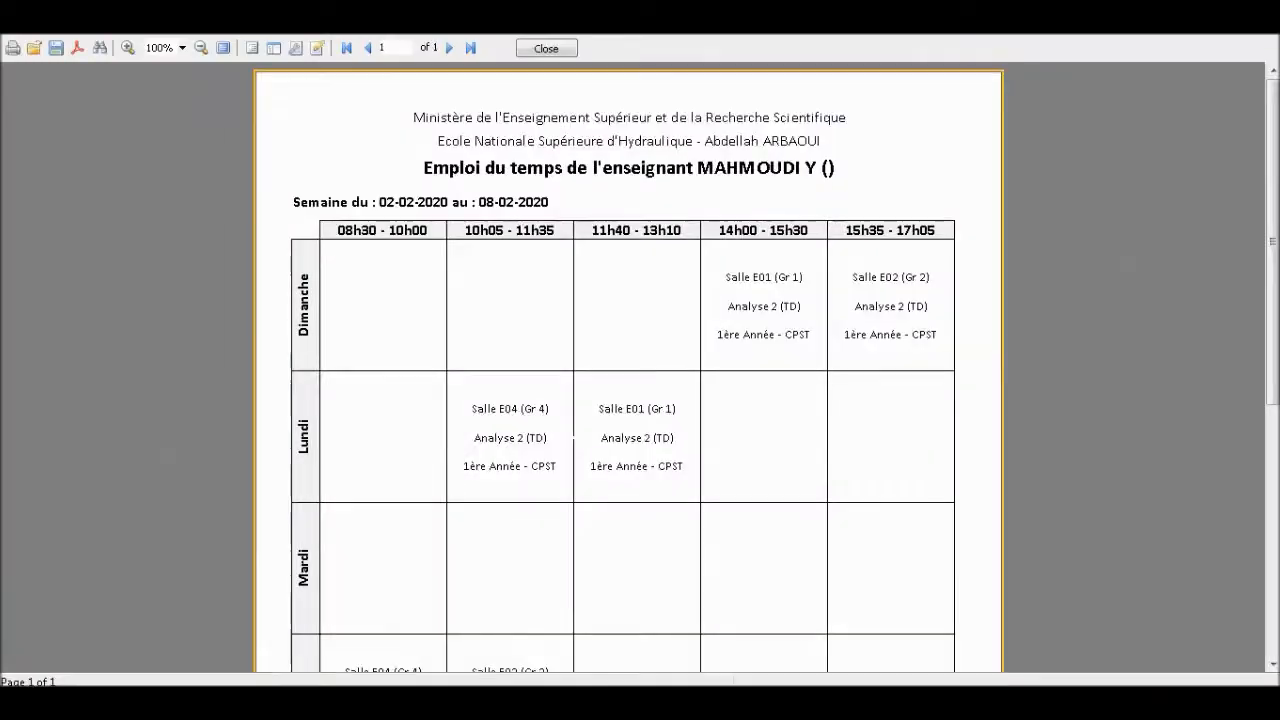
pyautogui.click(566, 52)
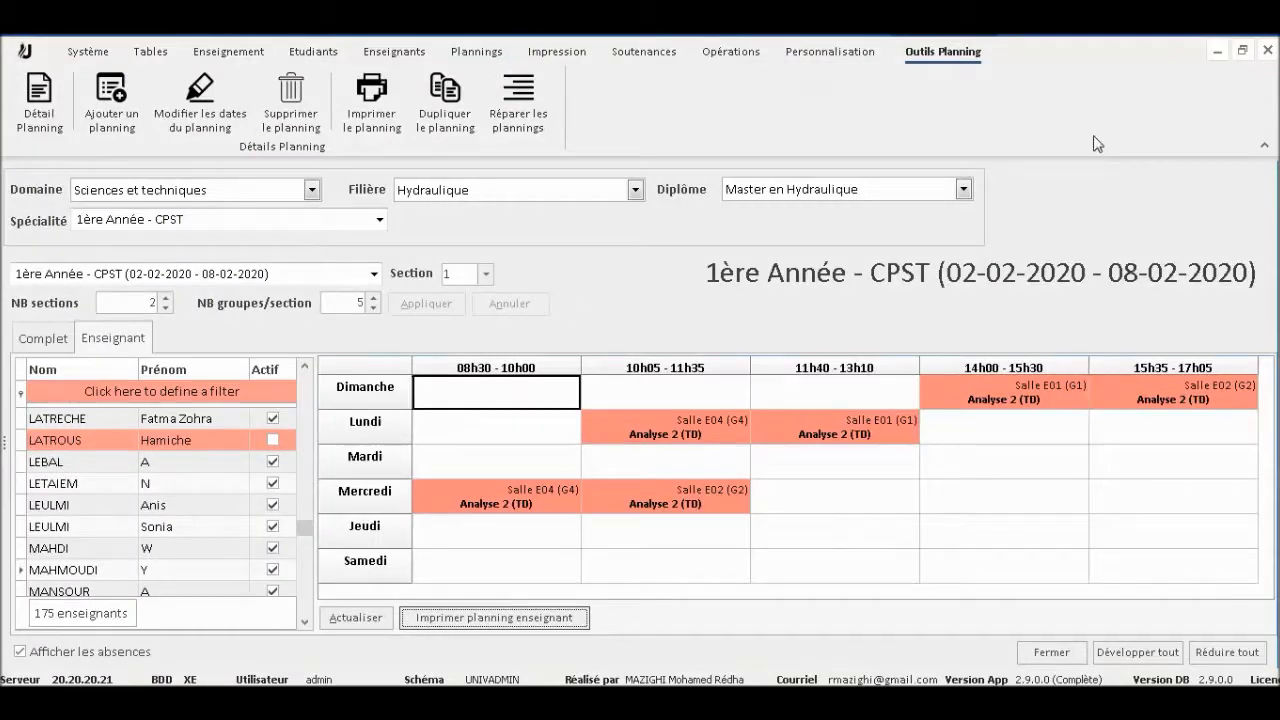
# Step: Open the planning's detail and view the actions available for Dimanche's Analyse 2 course and group 1 Analyse 2 TD
pyautogui.click(42, 100)
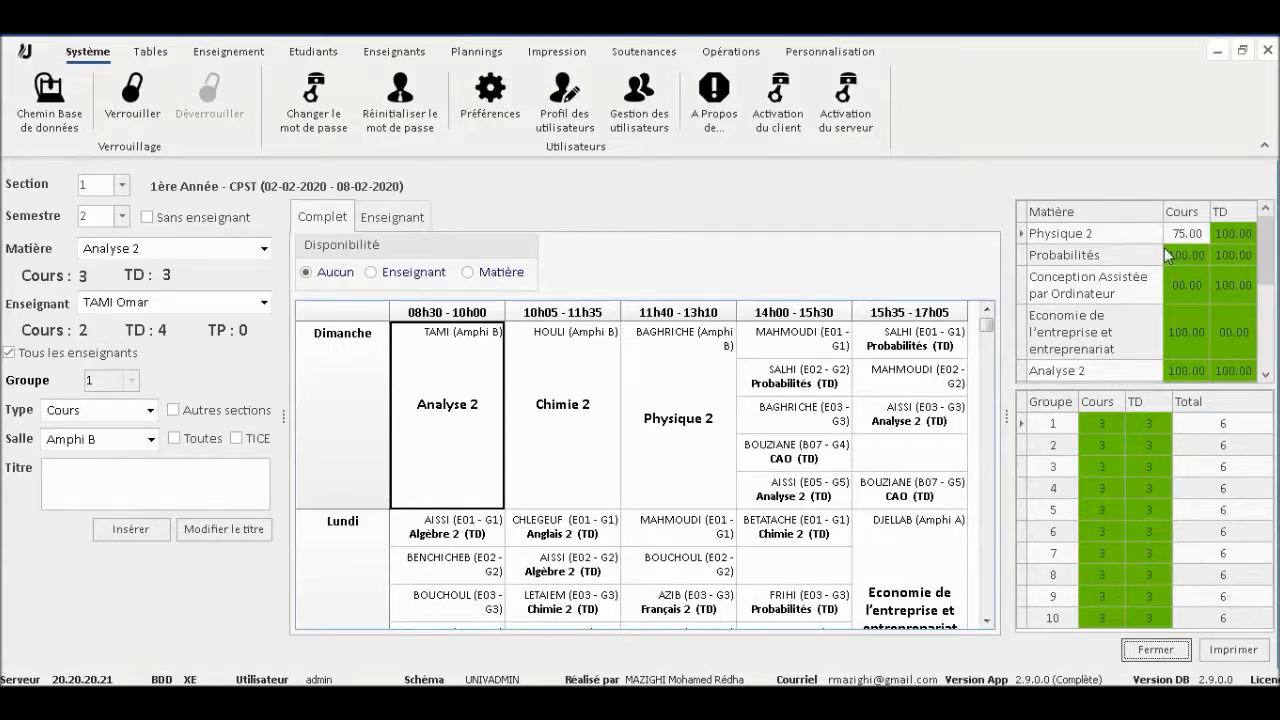
pyautogui.rightClick(427, 362)
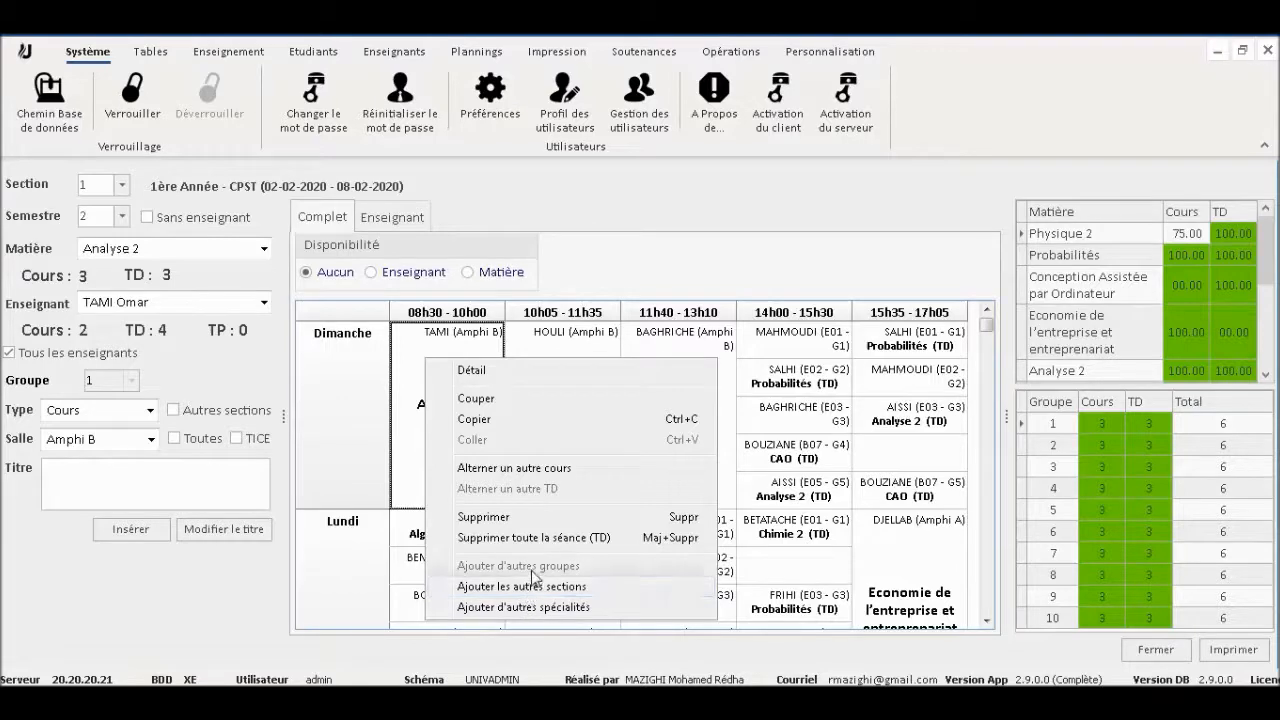
pyautogui.rightClick(460, 436)
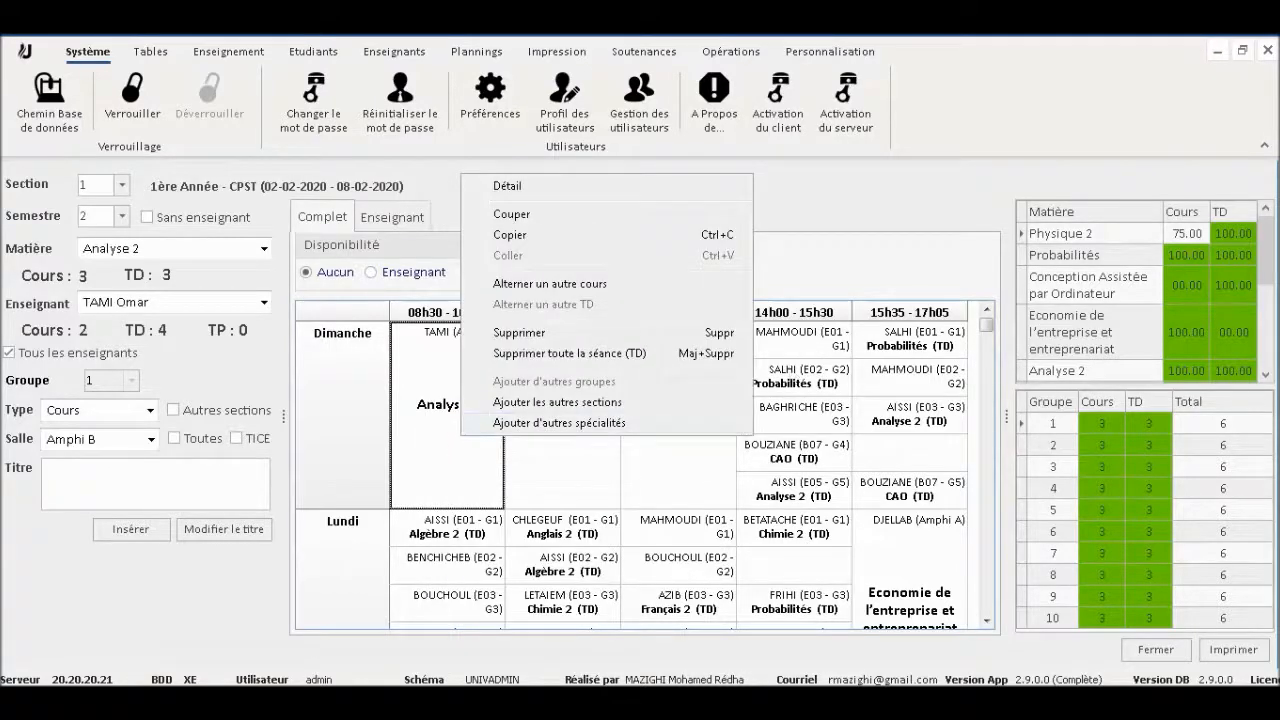
pyautogui.click(811, 346)
pyautogui.rightClick(811, 346)
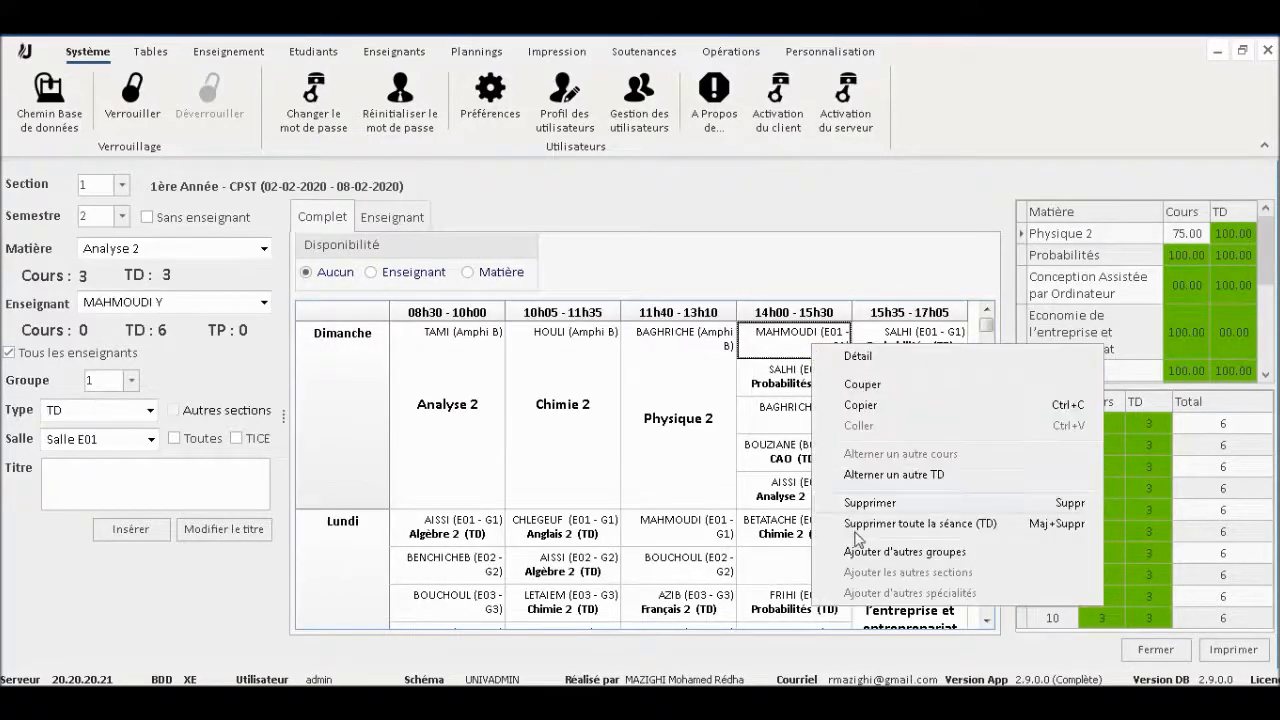
pyautogui.click(806, 346)
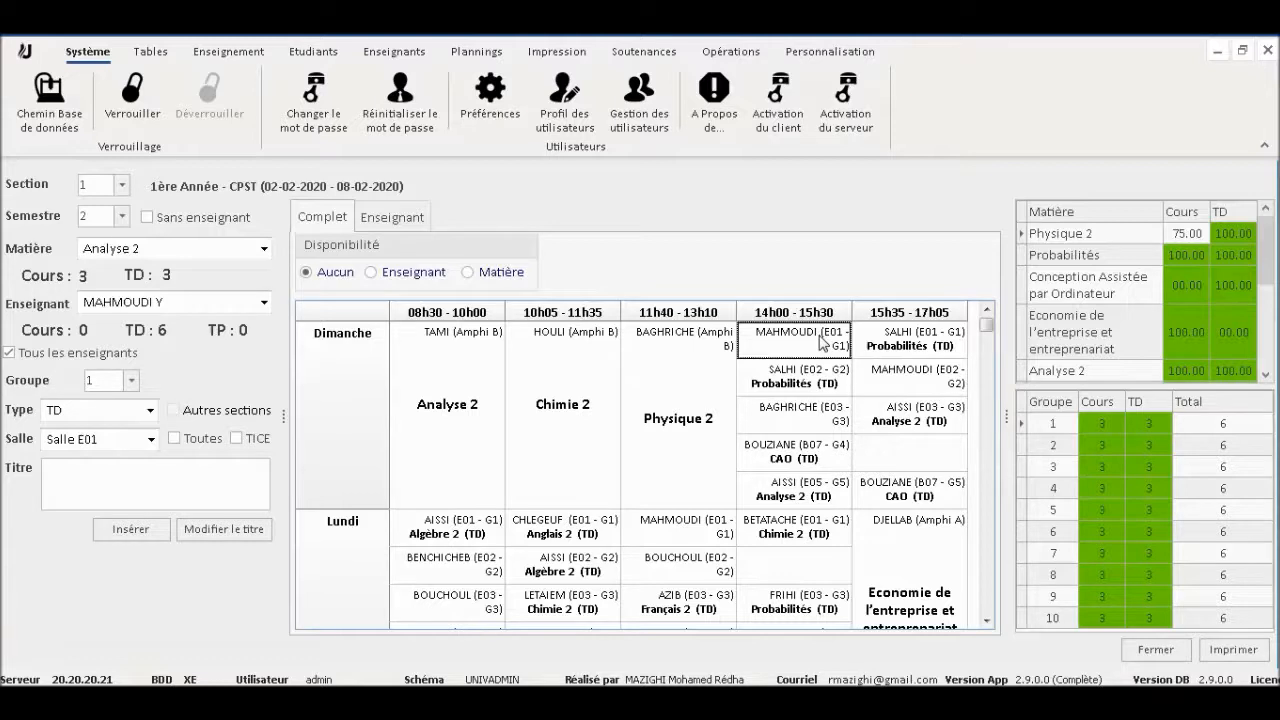
# Step: View the session actions available for group 1's TD on Dimanche 14h00 - 15h30
pyautogui.rightClick(820, 340)
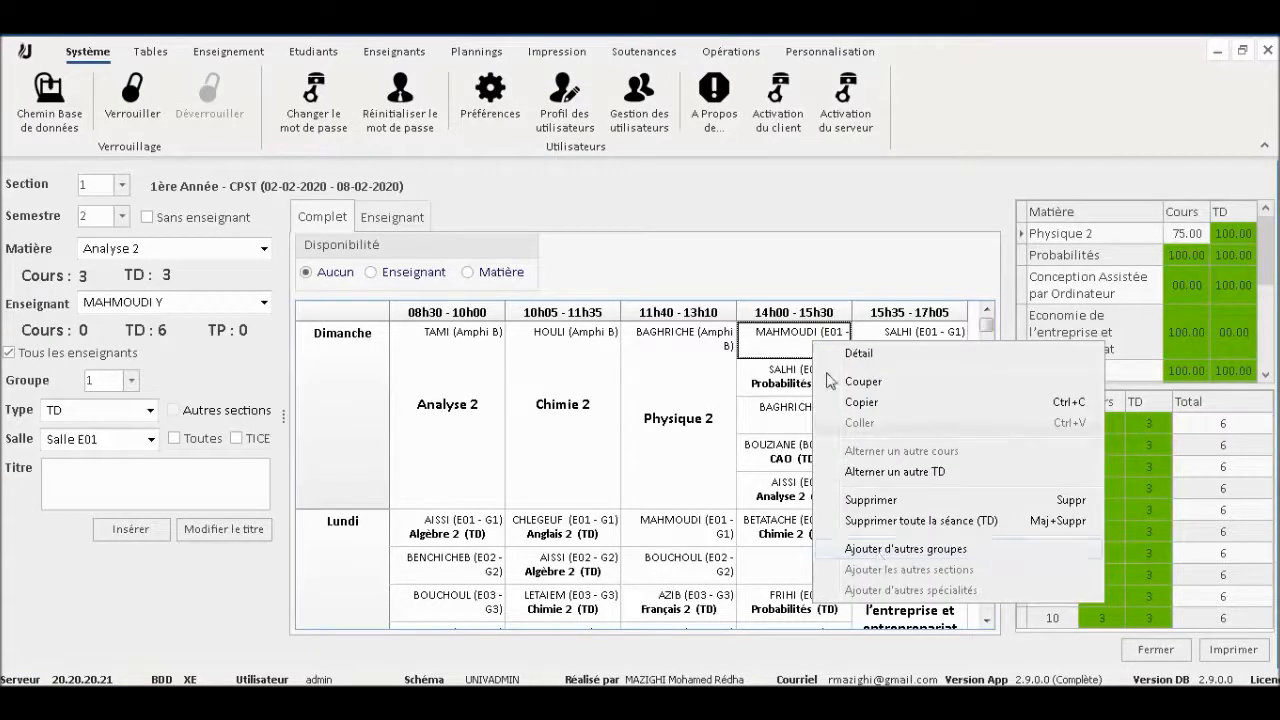
pyautogui.click(781, 338)
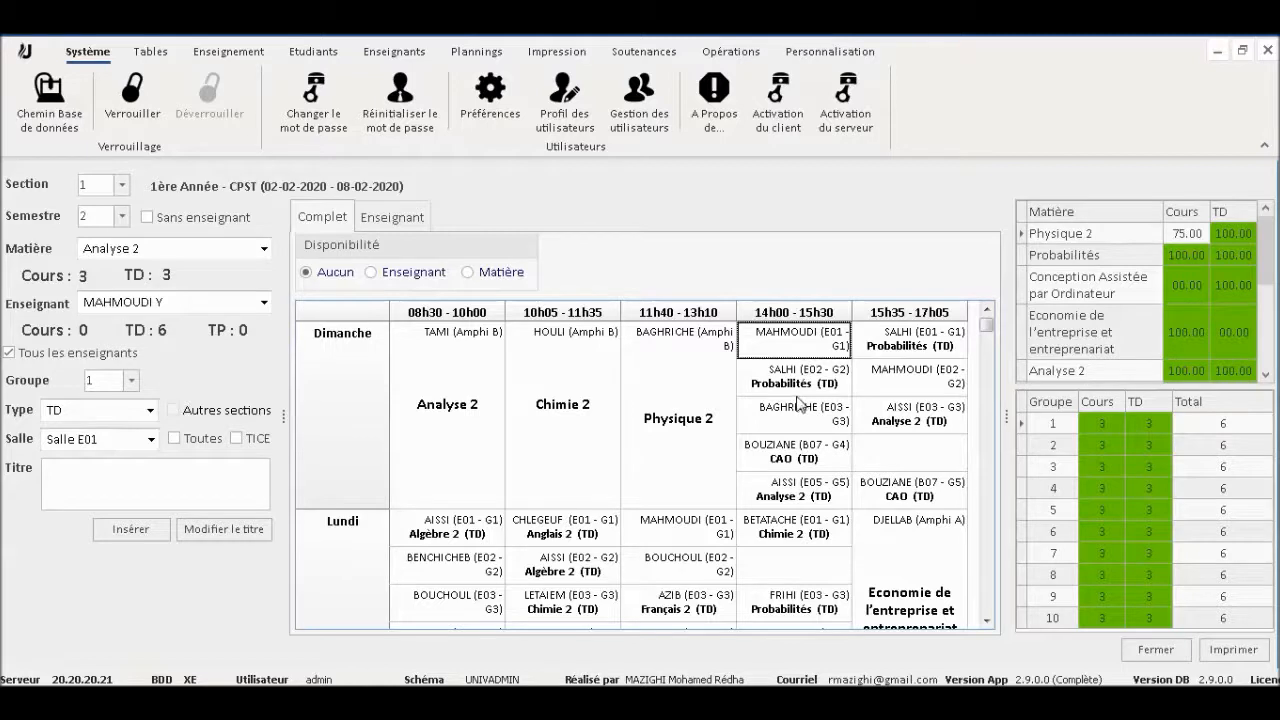
pyautogui.rightClick(790, 341)
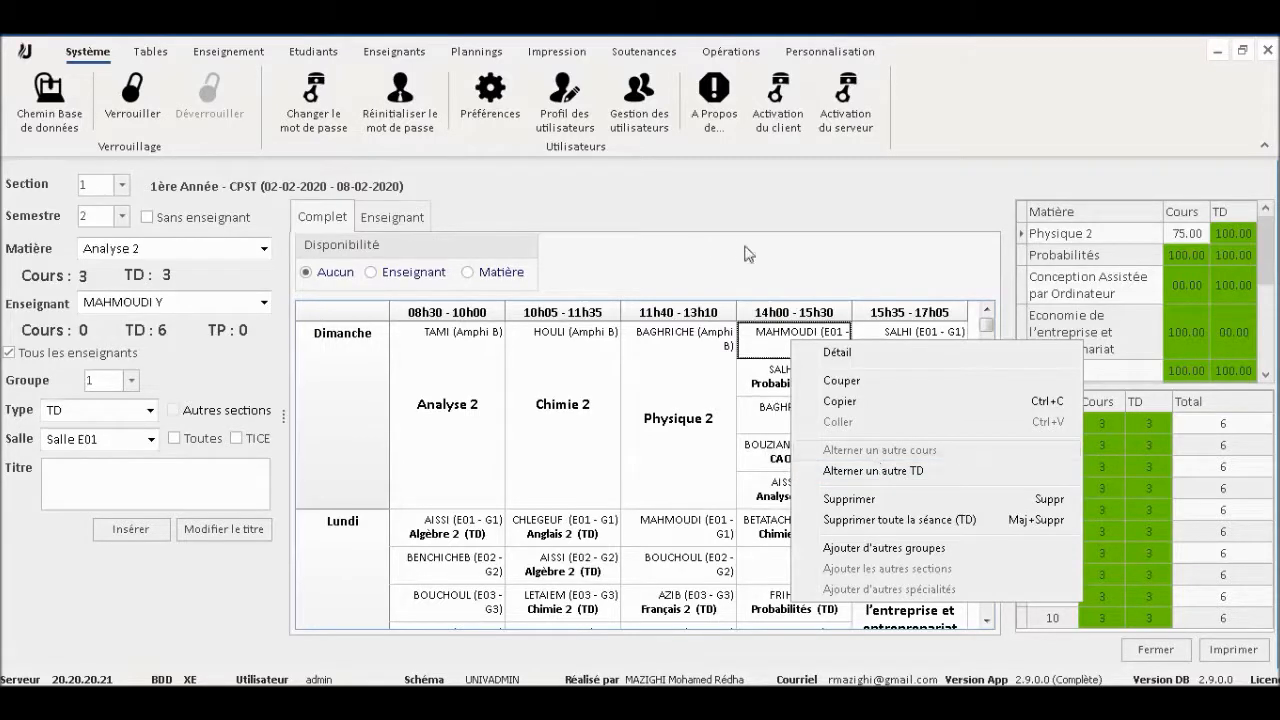
pyautogui.click(677, 185)
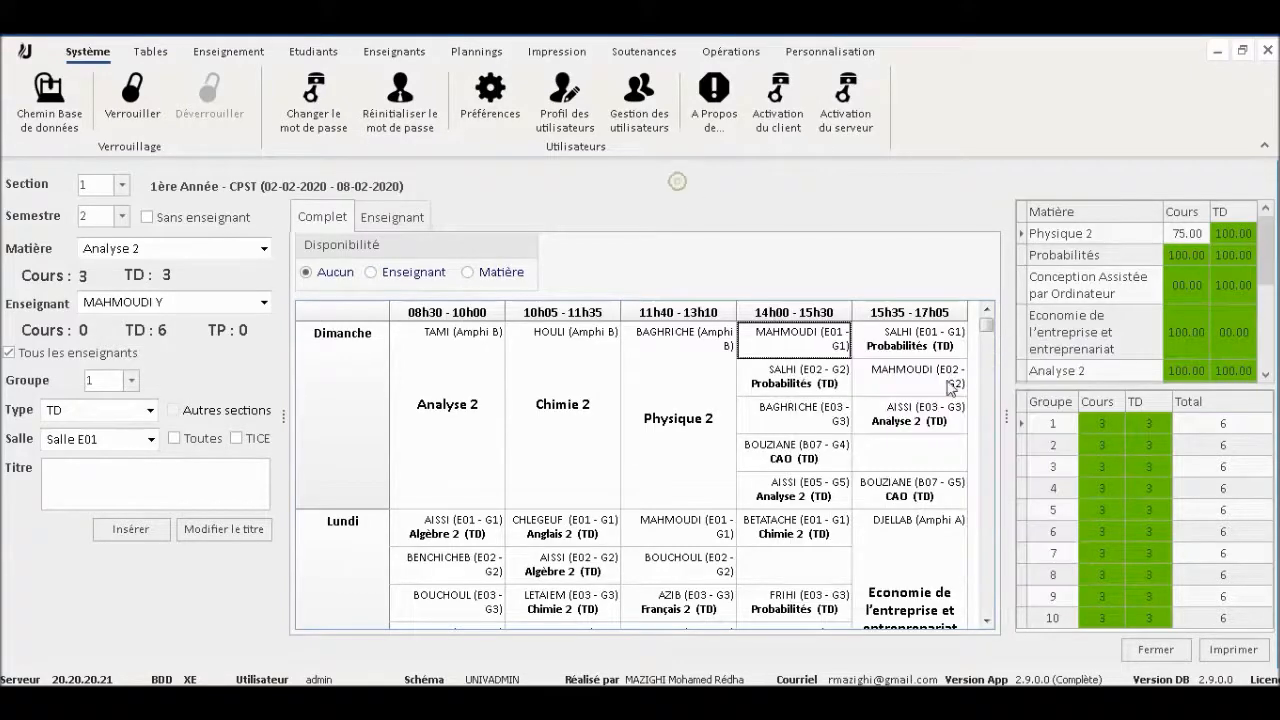
# Step: Try alternating Mardi's 10h05 - 11h35 Algèbre 2 course with Analyse 2 under a different teacher, and cancel the dialog
pyautogui.scroll(-5, 985, 490)
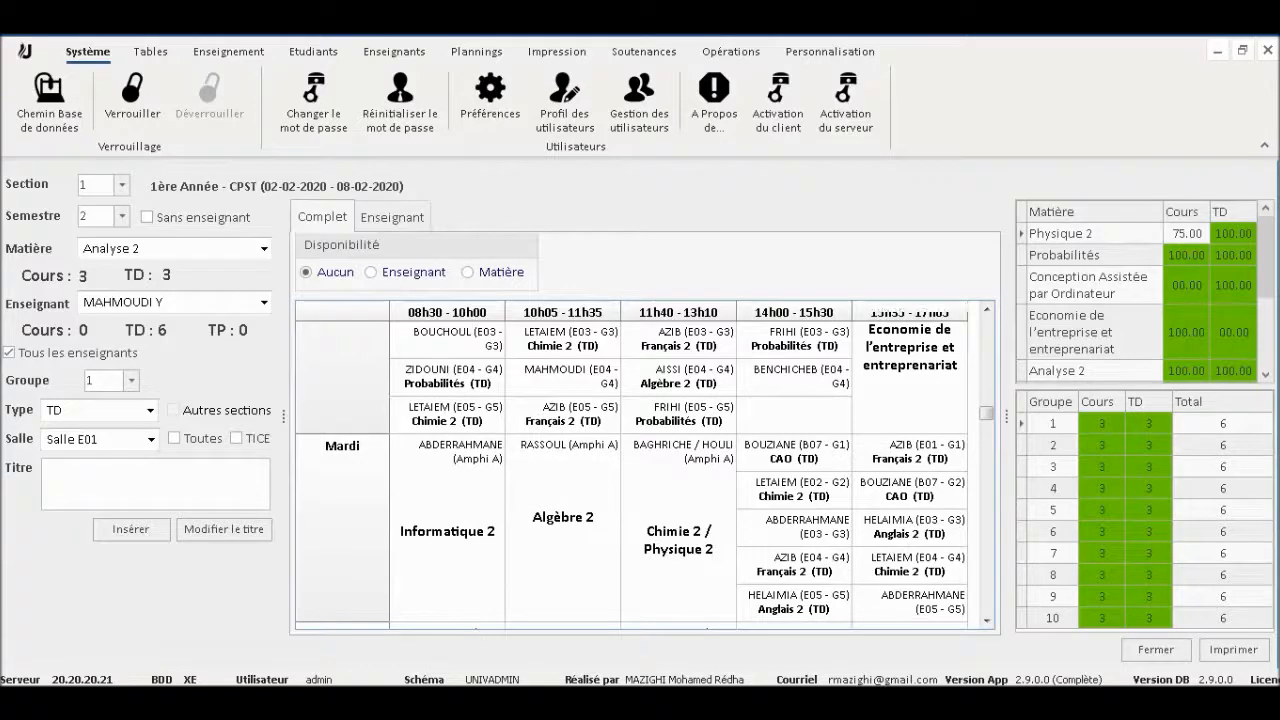
pyautogui.click(662, 533)
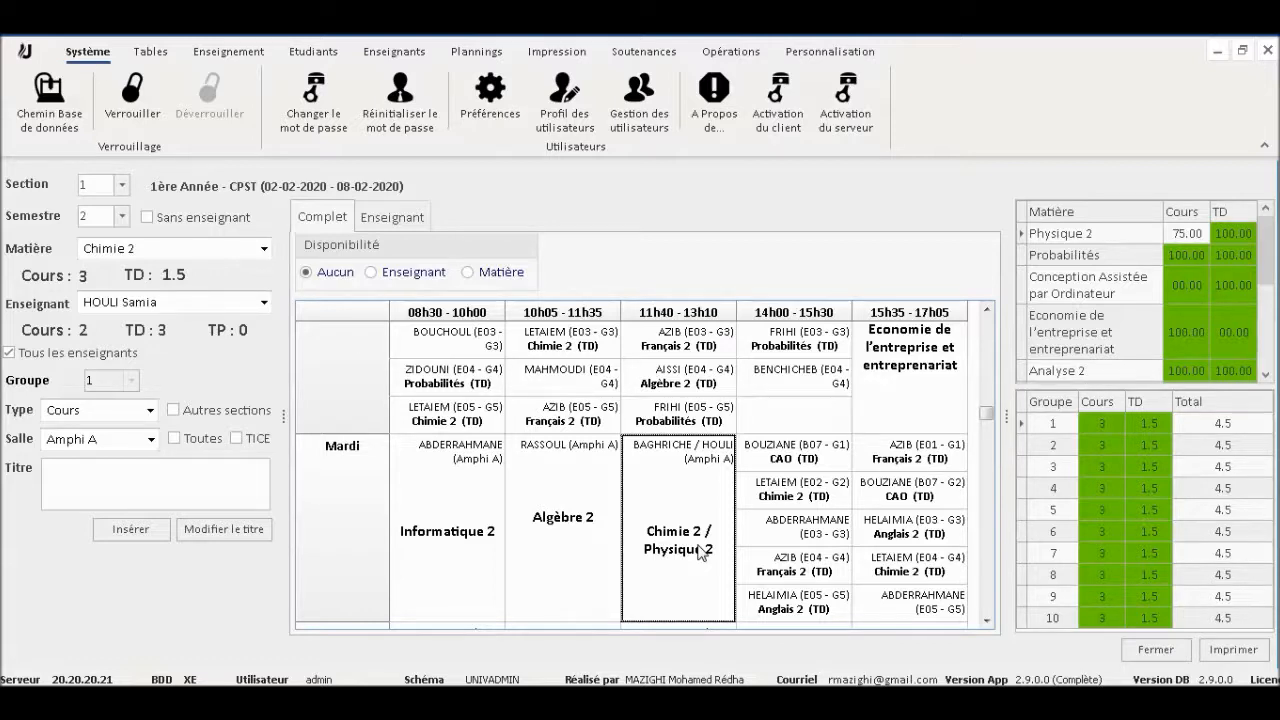
pyautogui.click(547, 505)
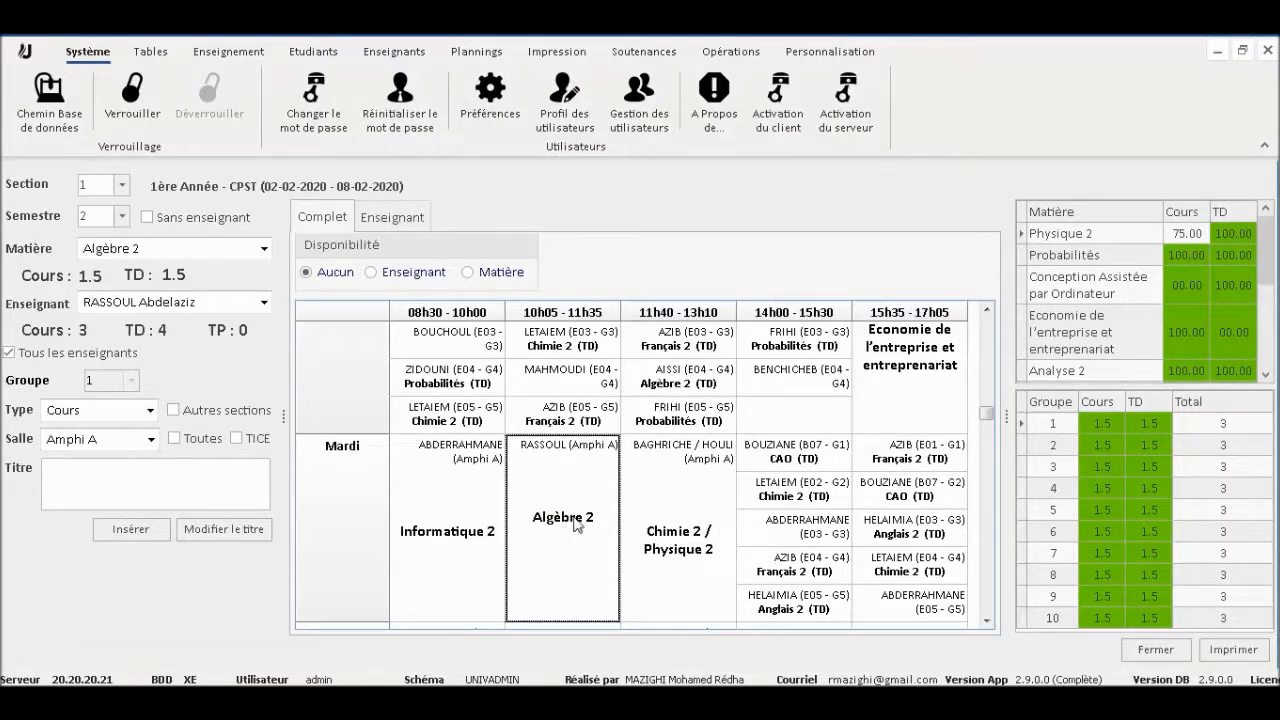
pyautogui.rightClick(576, 522)
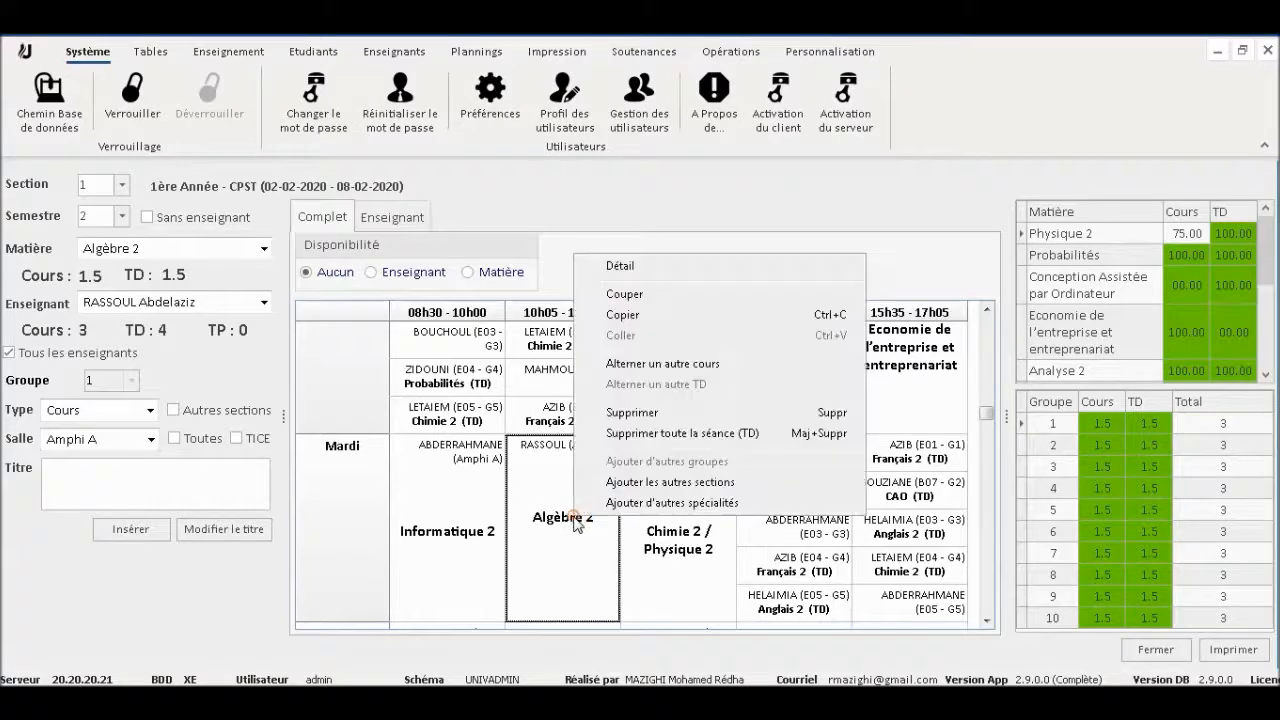
pyautogui.click(657, 366)
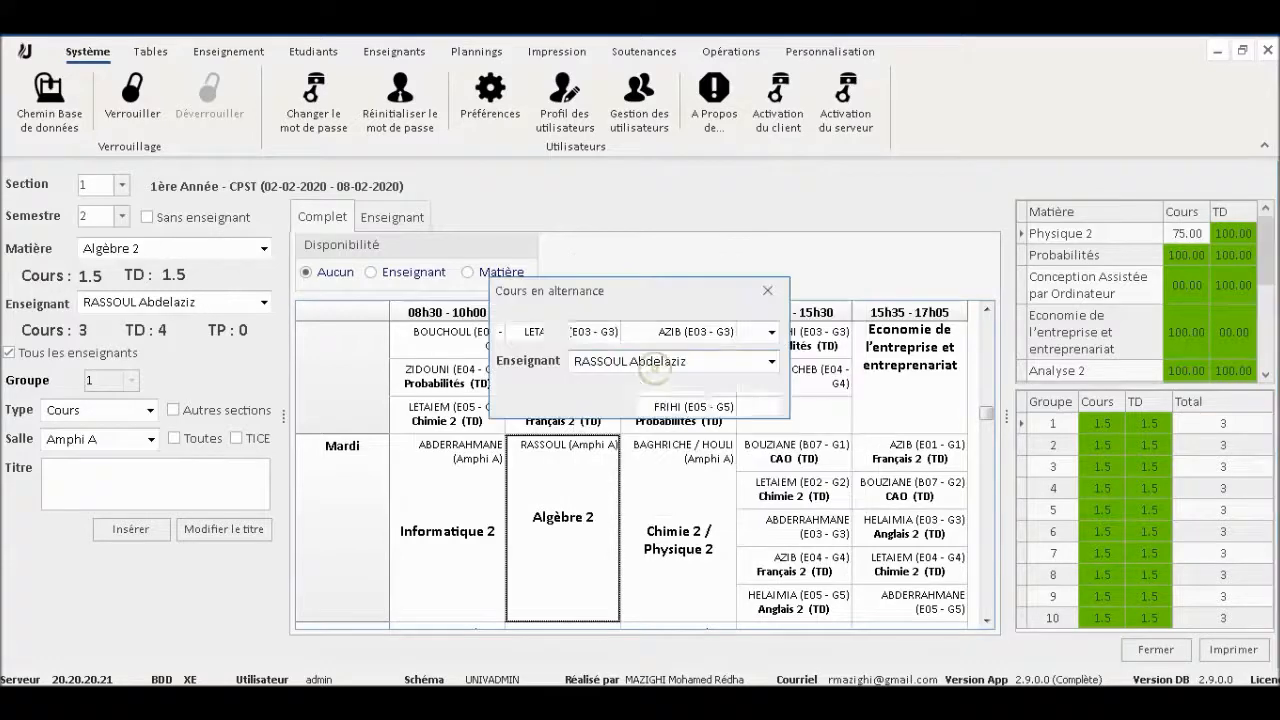
pyautogui.click(660, 333)
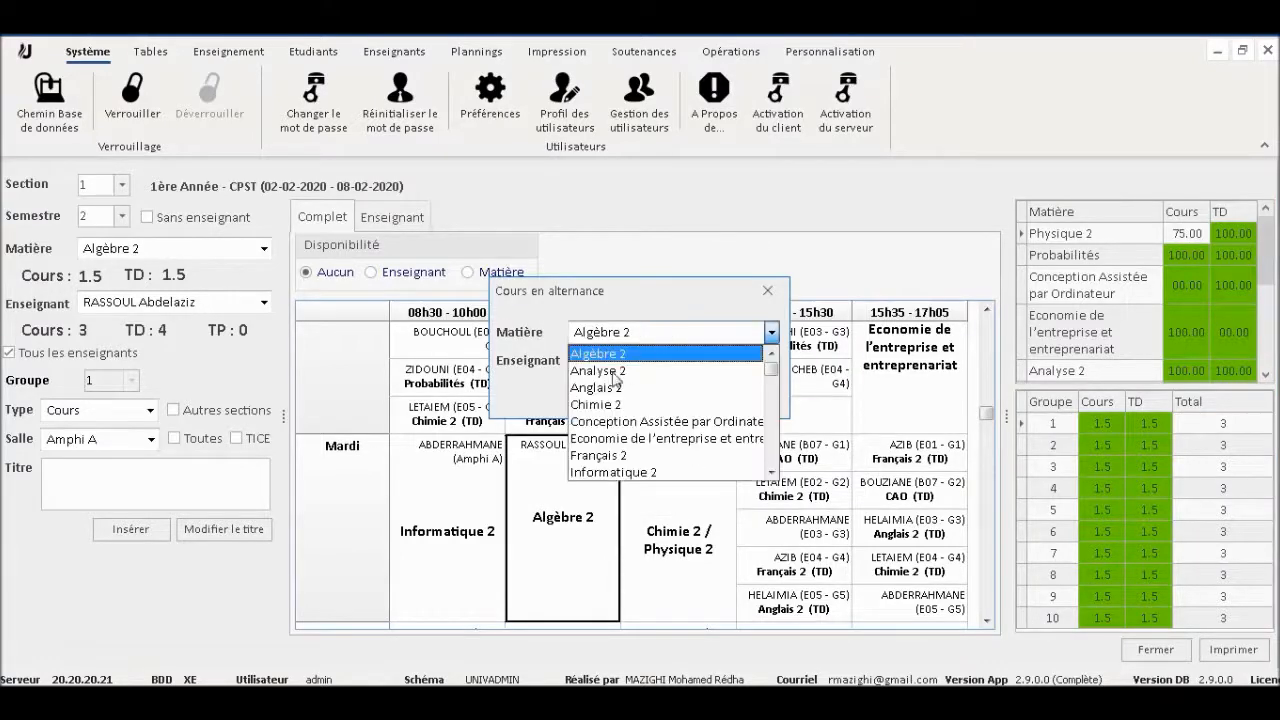
pyautogui.click(622, 371)
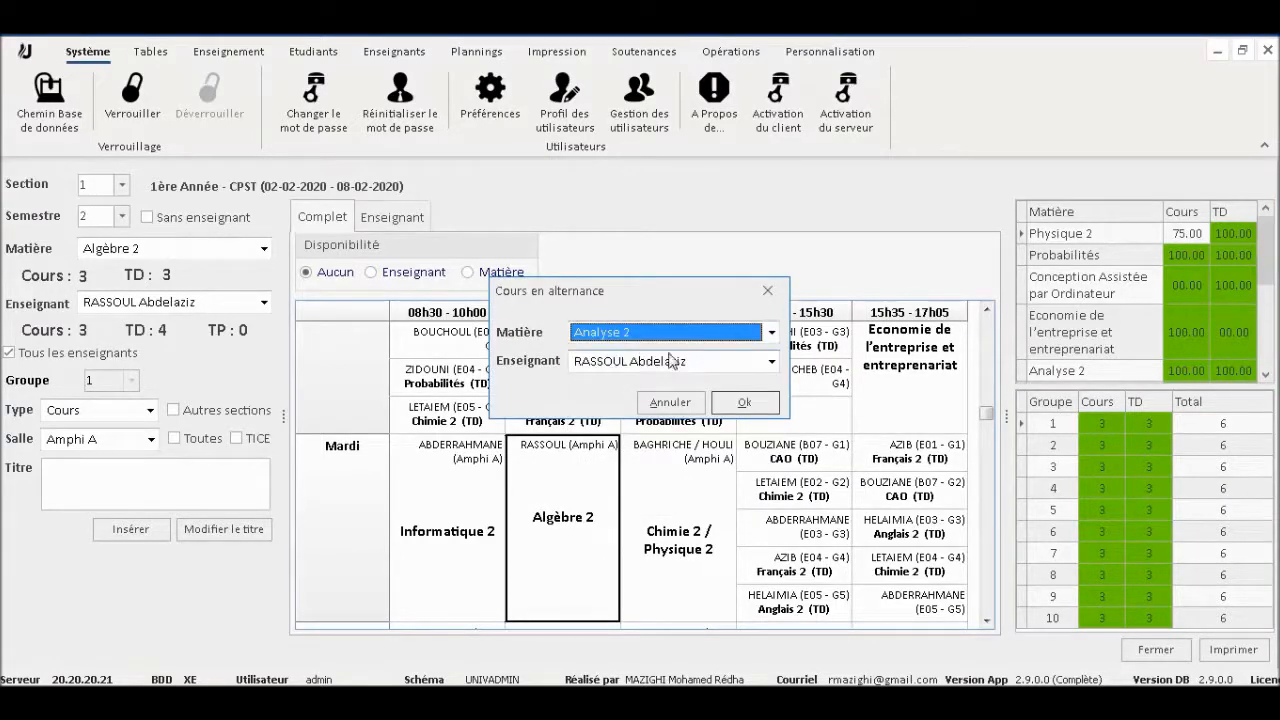
pyautogui.click(678, 361)
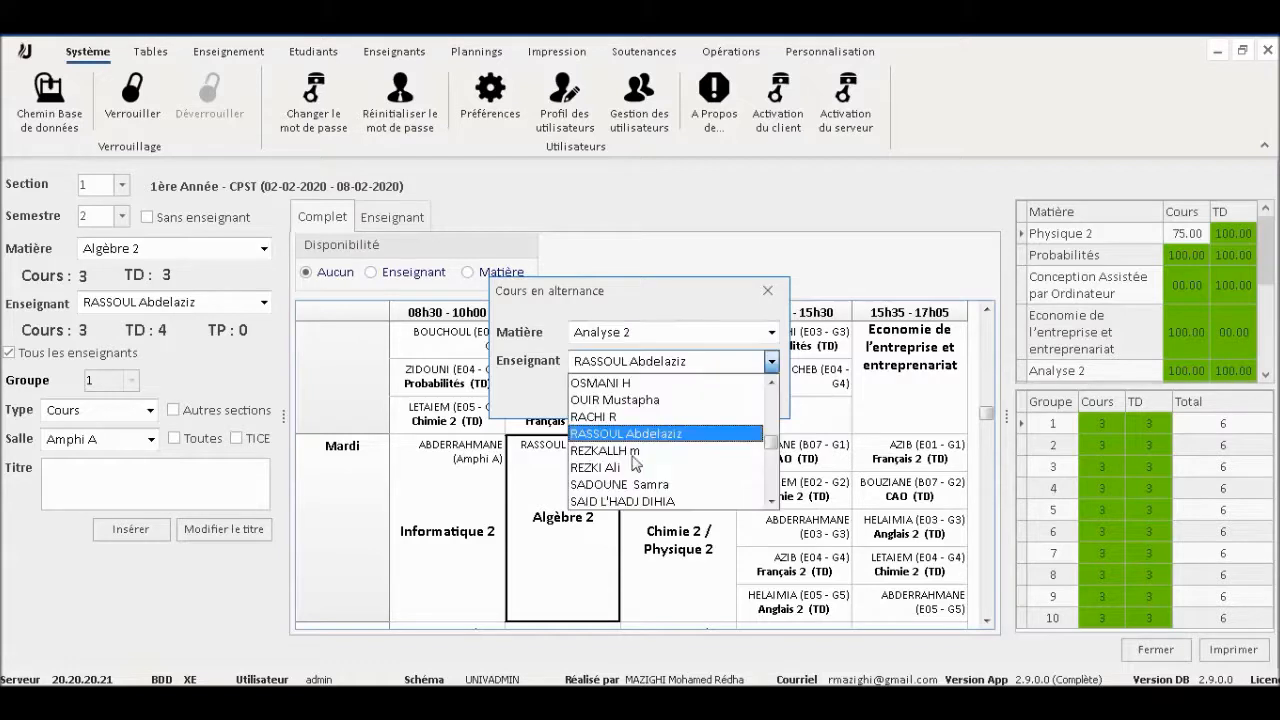
pyautogui.click(622, 451)
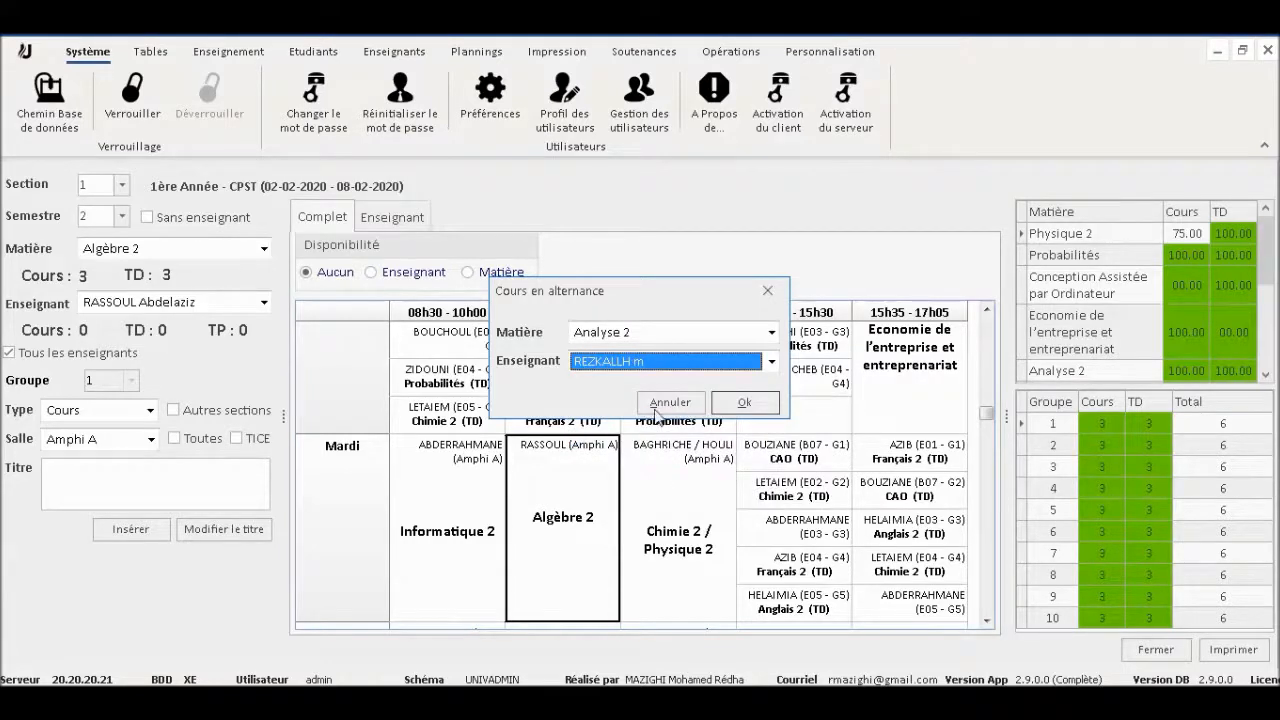
pyautogui.click(656, 404)
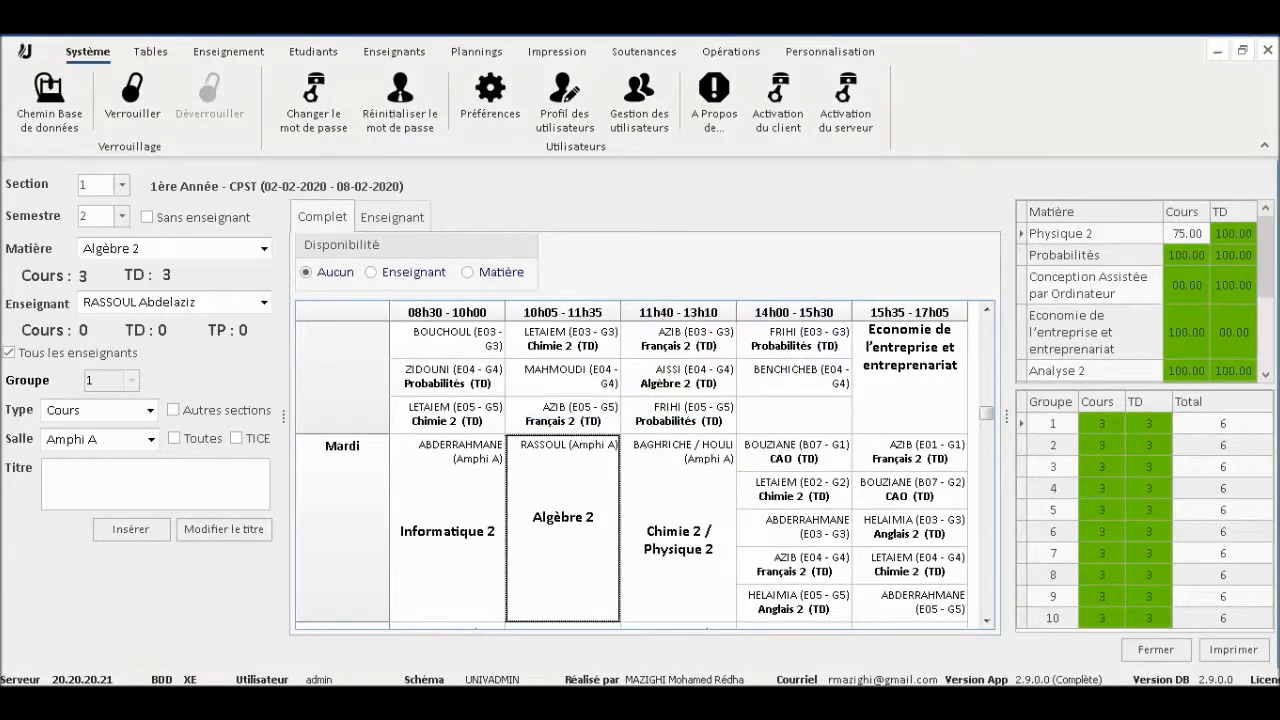
# Step: View the alternation options of Mardi's Chimie 2 / Physique 2 course and group 2's CAO TD at 15h35 - 17h05
pyautogui.click(670, 550)
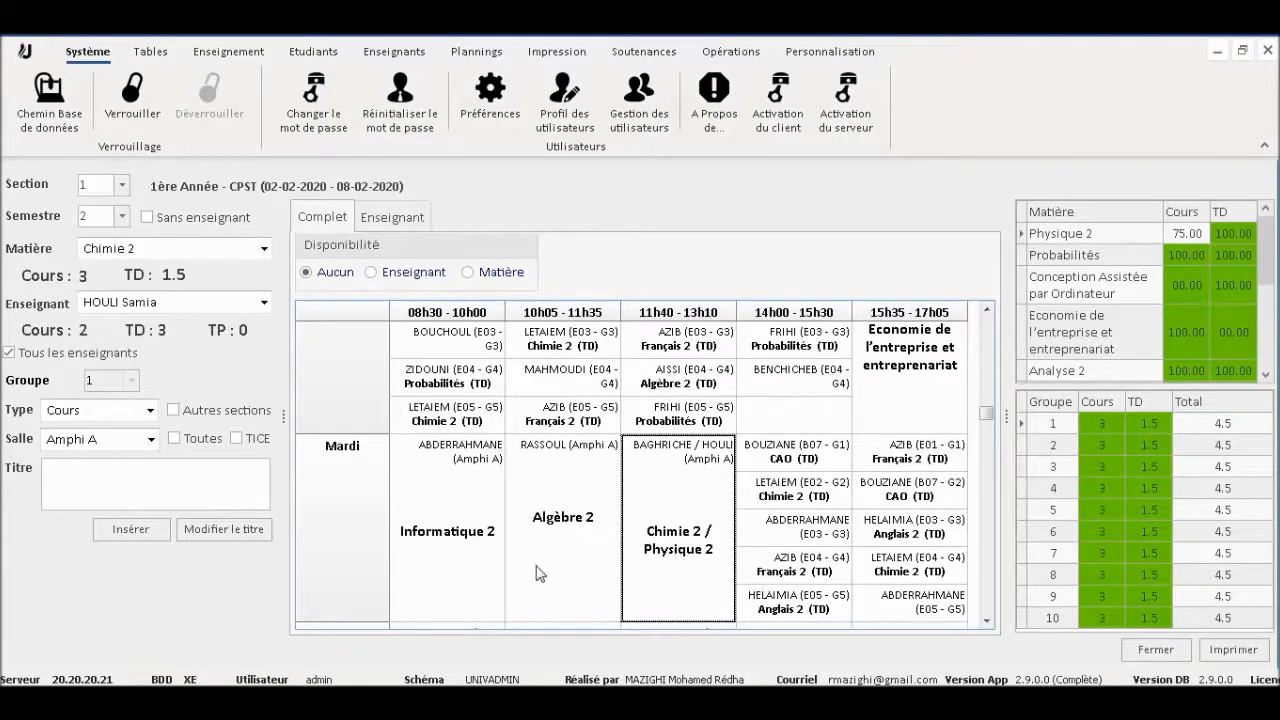
pyautogui.rightClick(676, 490)
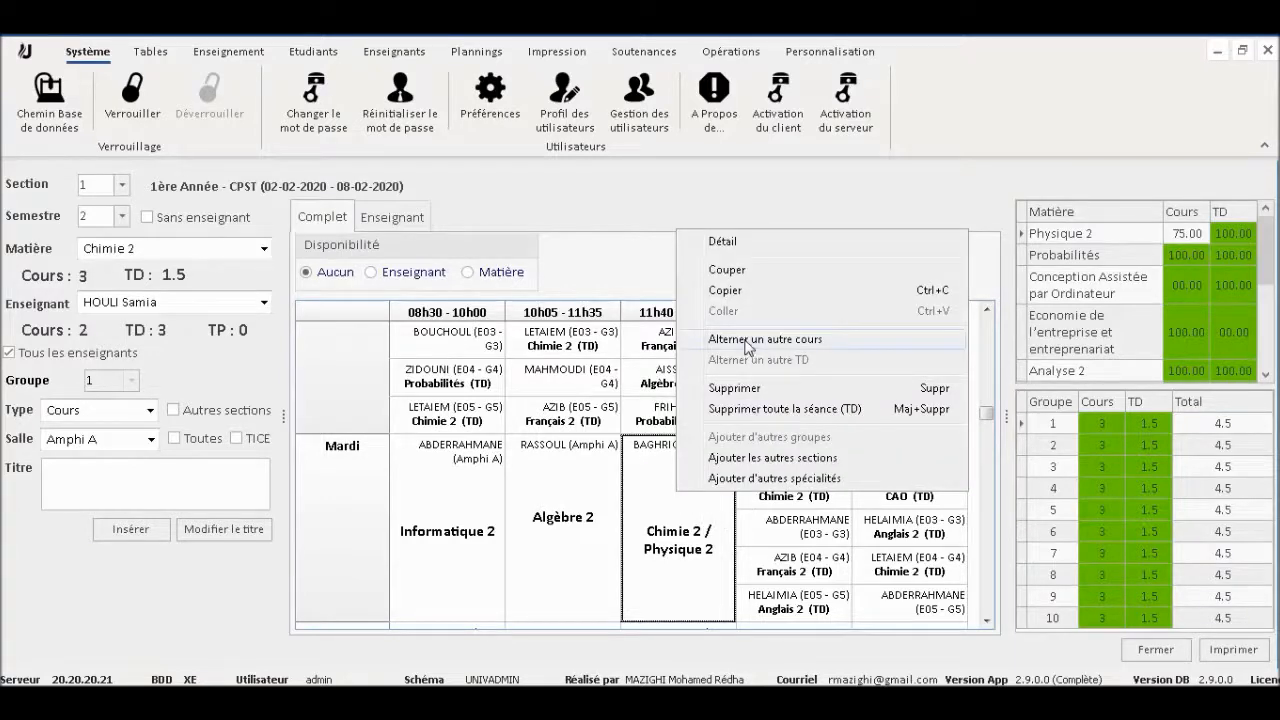
pyautogui.click(892, 503)
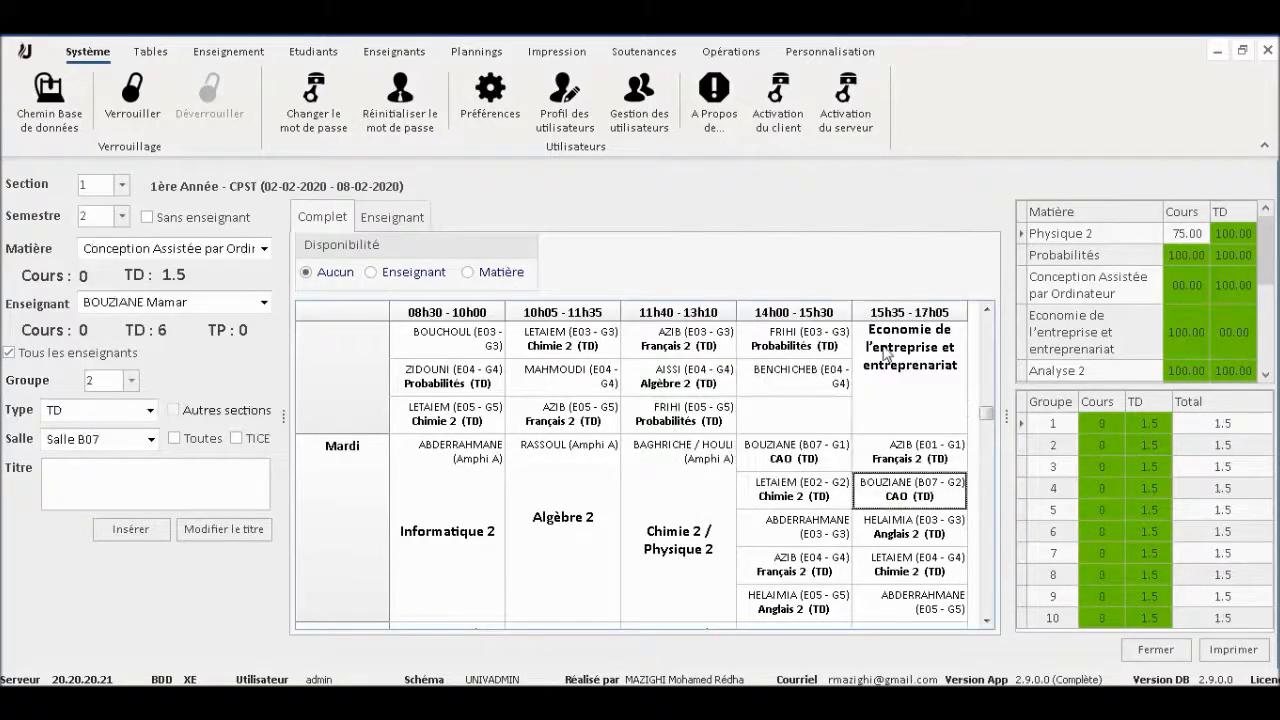
pyautogui.rightClick(897, 488)
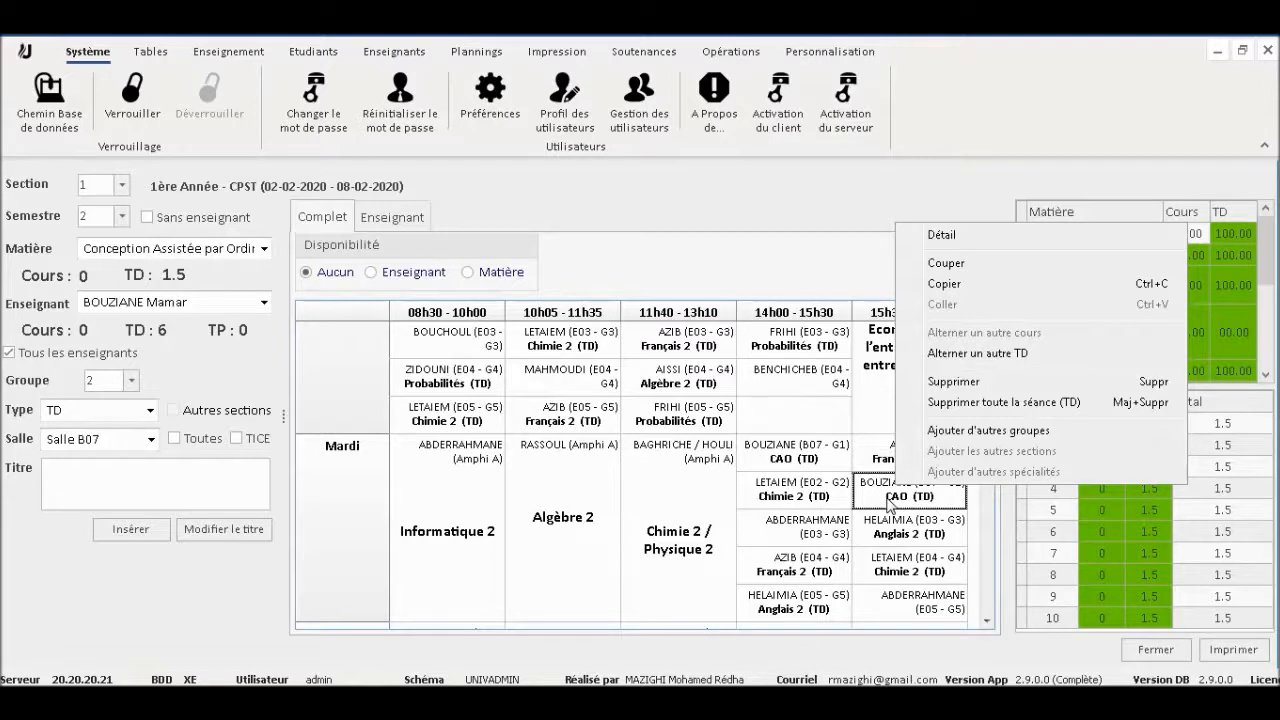
pyautogui.click(896, 507)
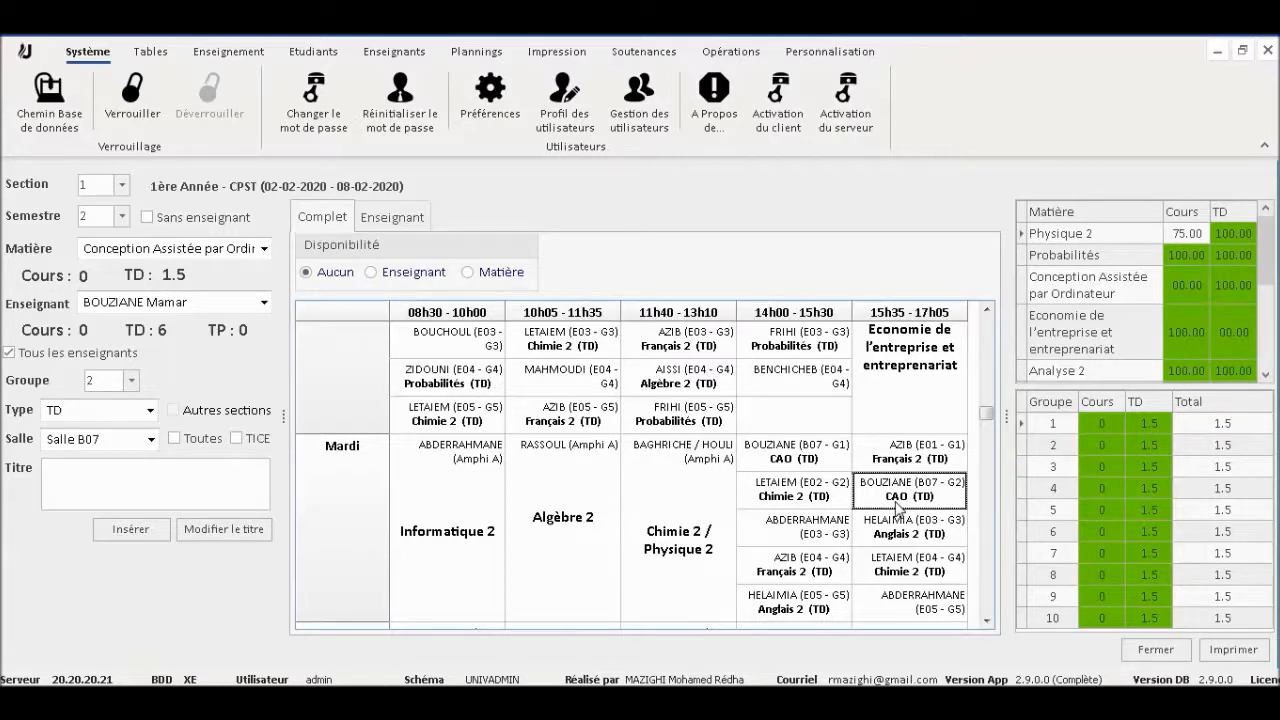
pyautogui.rightClick(896, 505)
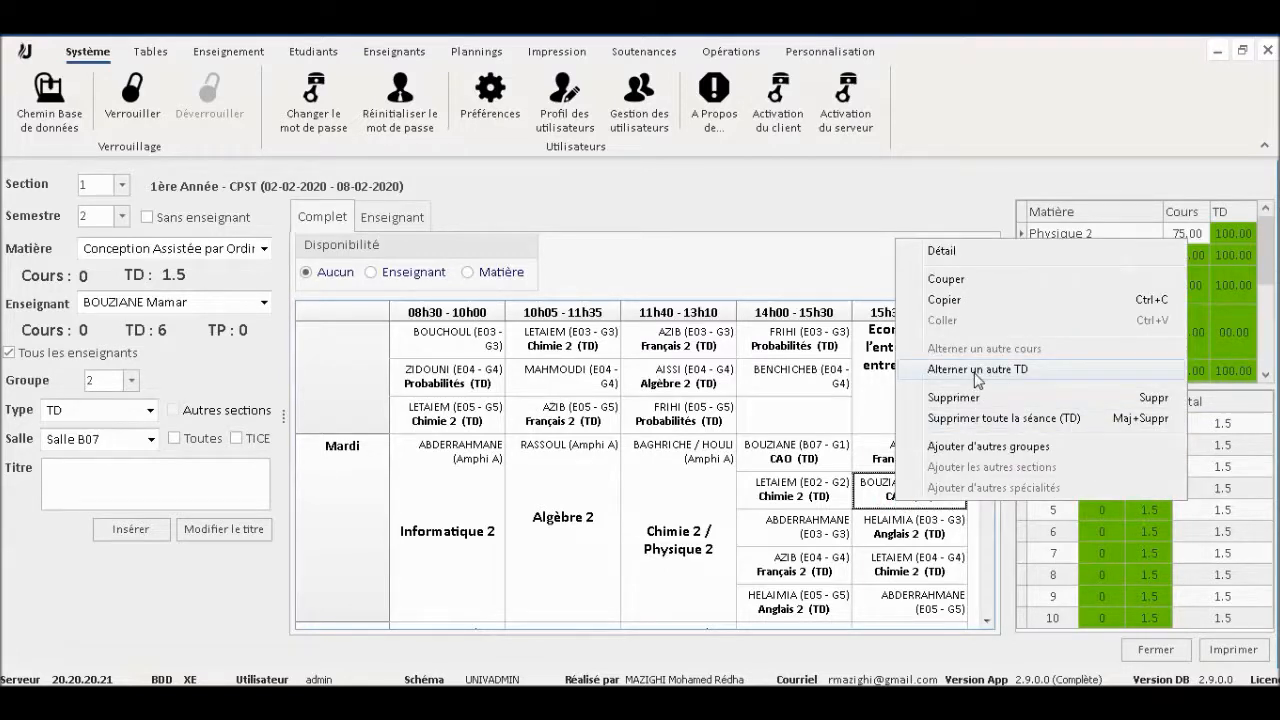
pyautogui.click(540, 440)
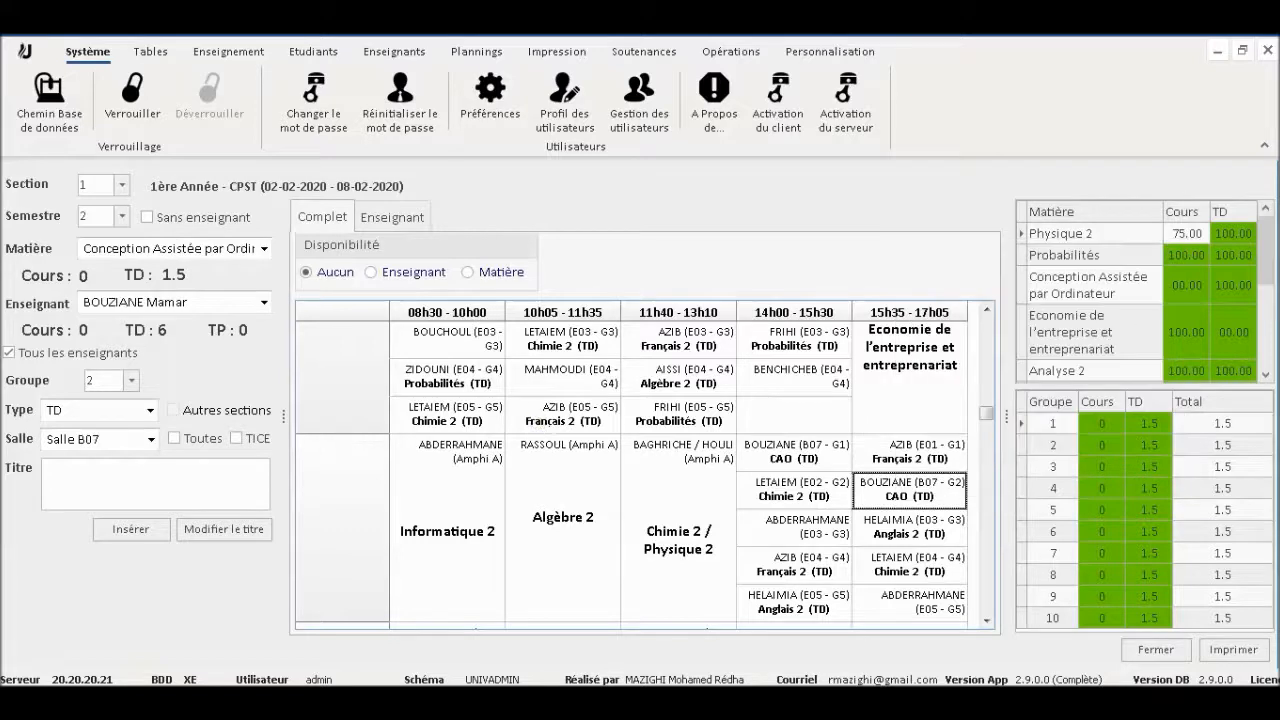
pyautogui.click(541, 425)
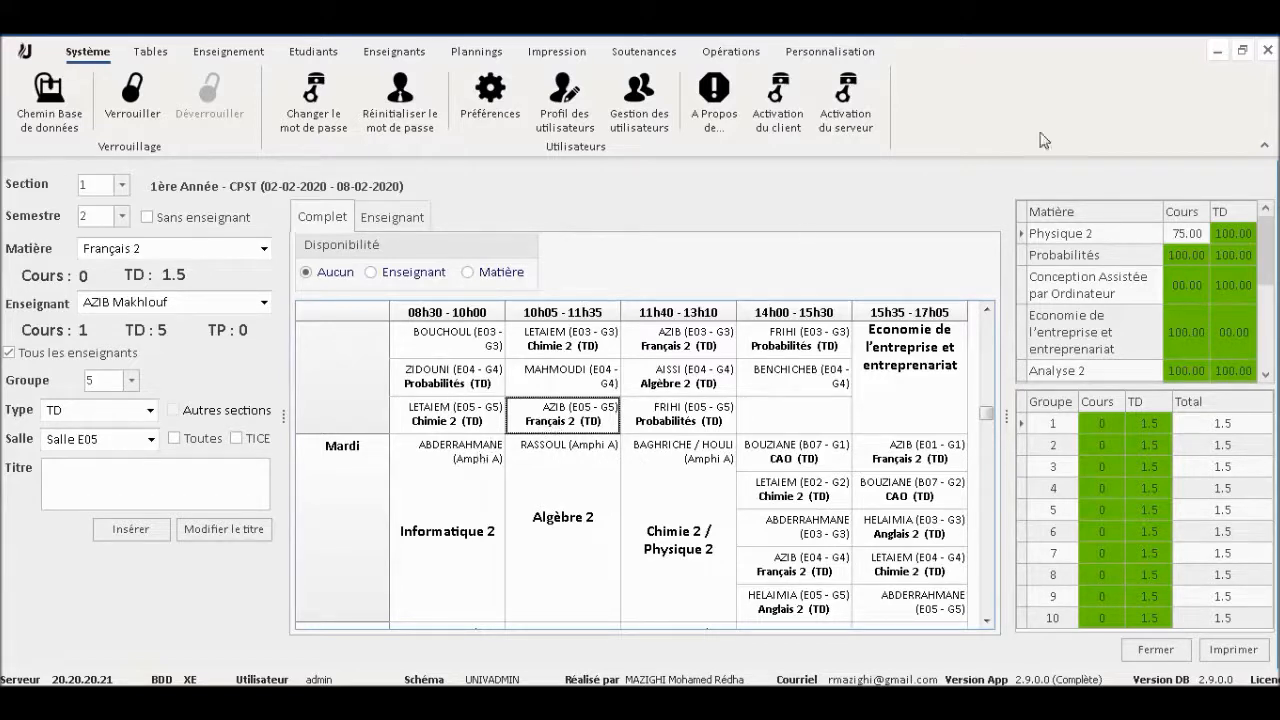
# Step: Close the planning windows and open the student absences module
pyautogui.click(1268, 50)
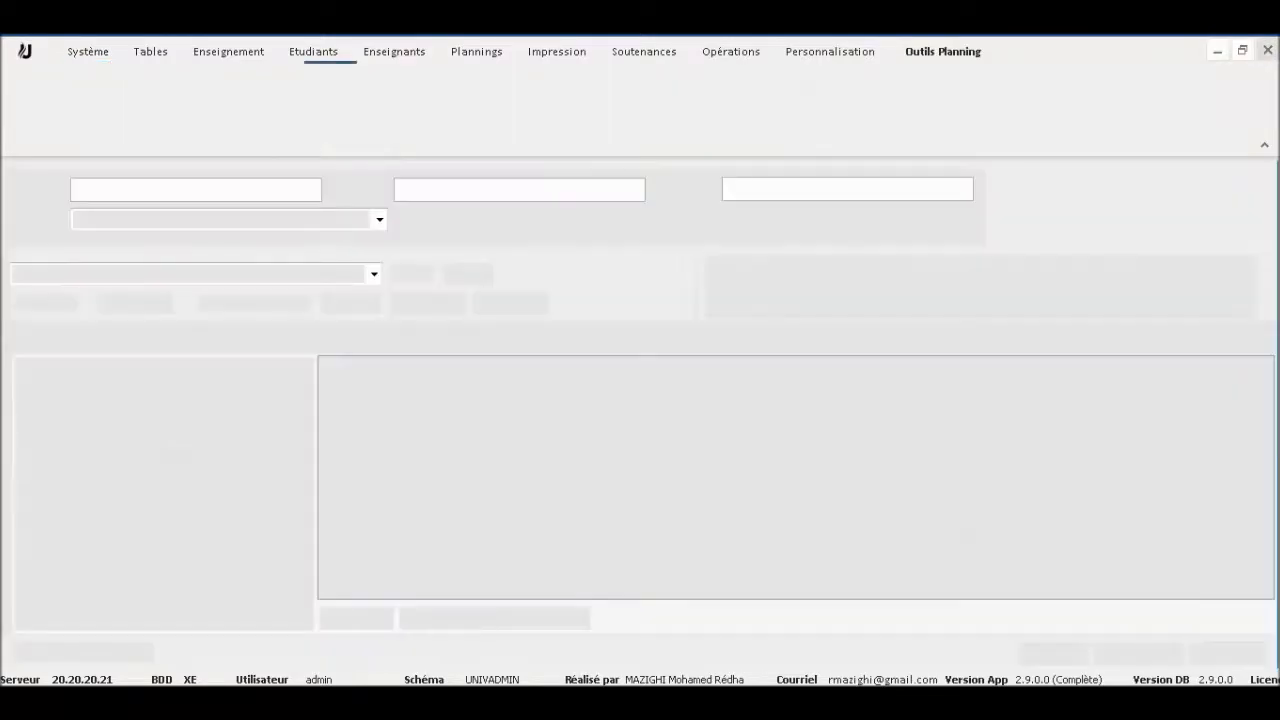
pyautogui.click(1268, 50)
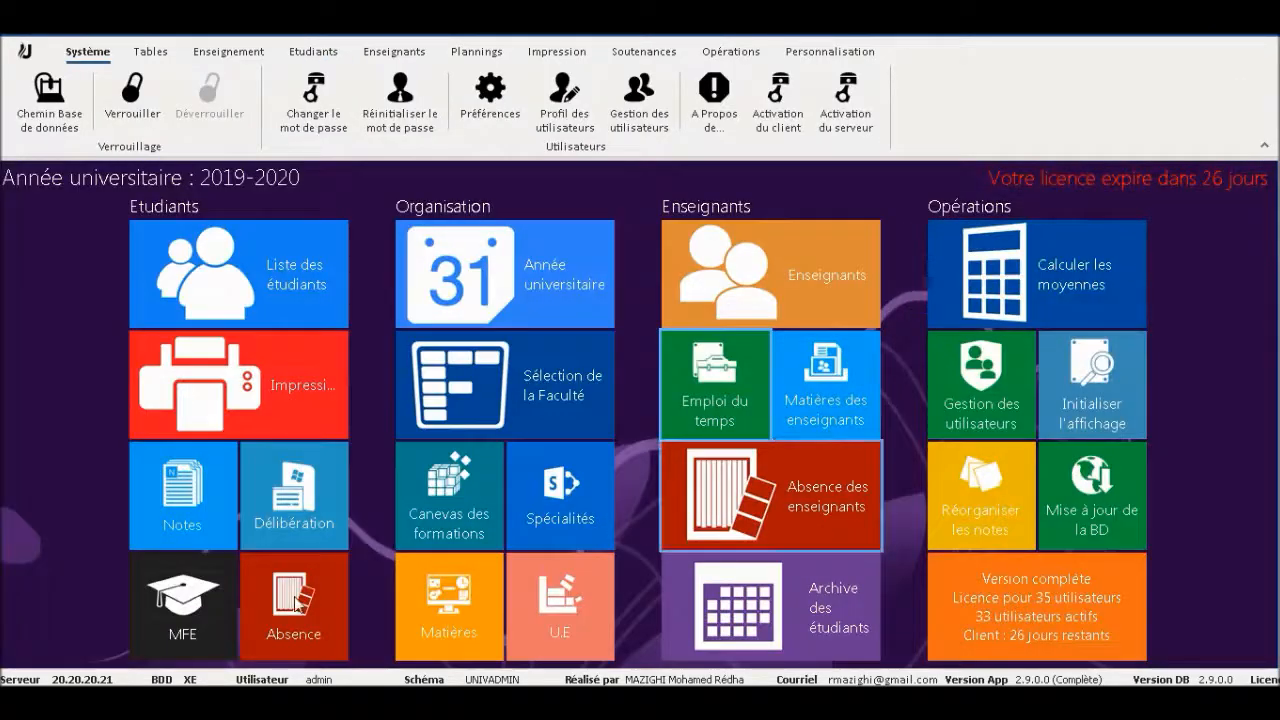
pyautogui.click(293, 605)
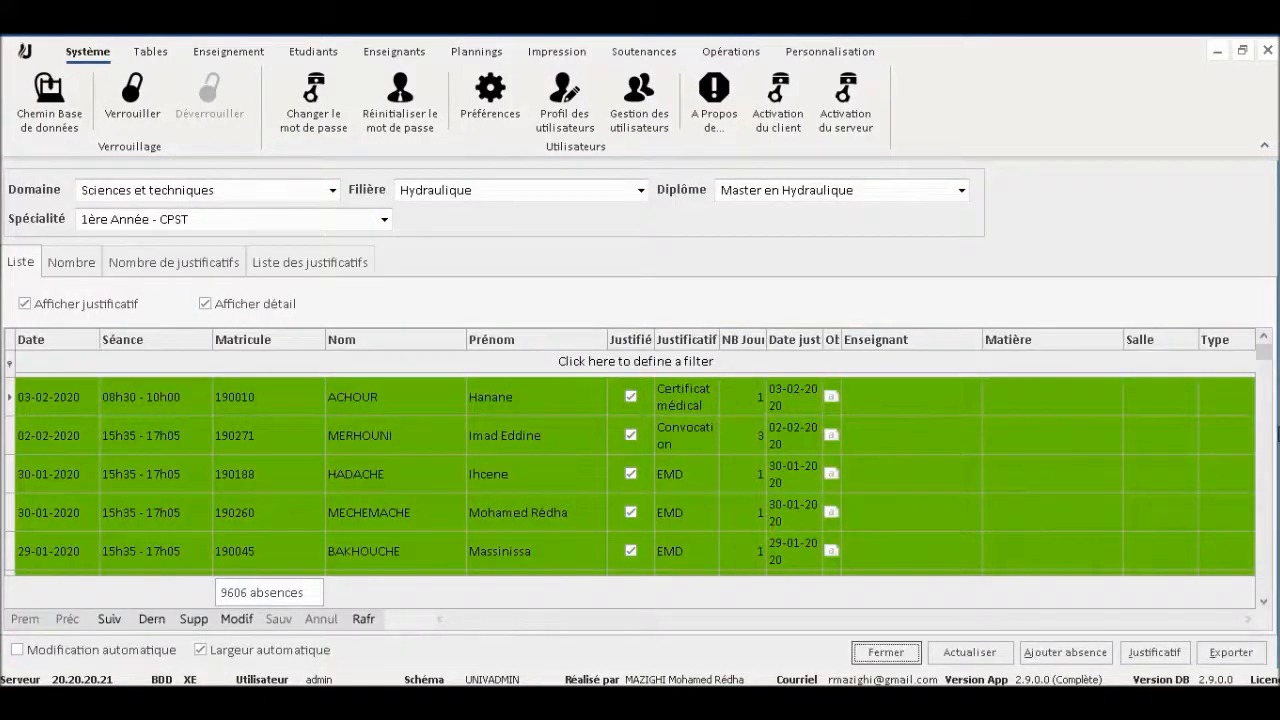
# Step: Show the absence list of the 2ème Année - CPST speciality and browse its entries
pyautogui.click(1264, 446)
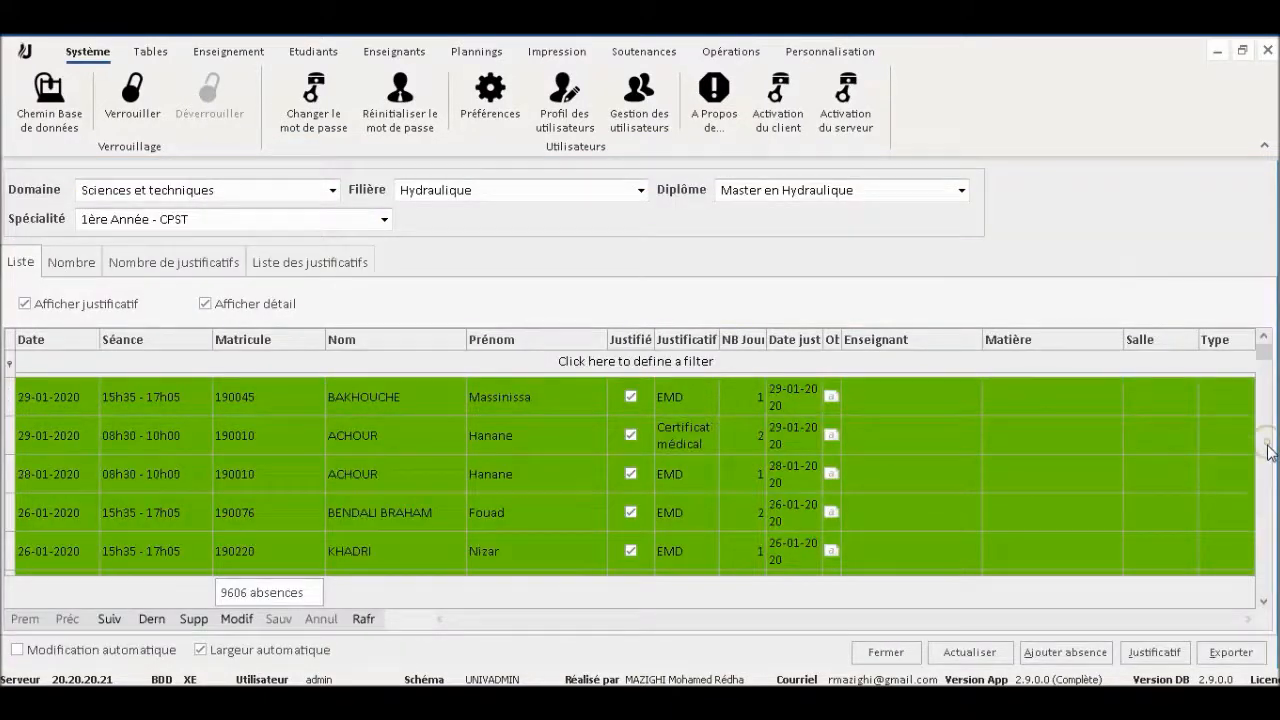
pyautogui.click(194, 222)
pyautogui.click(178, 252)
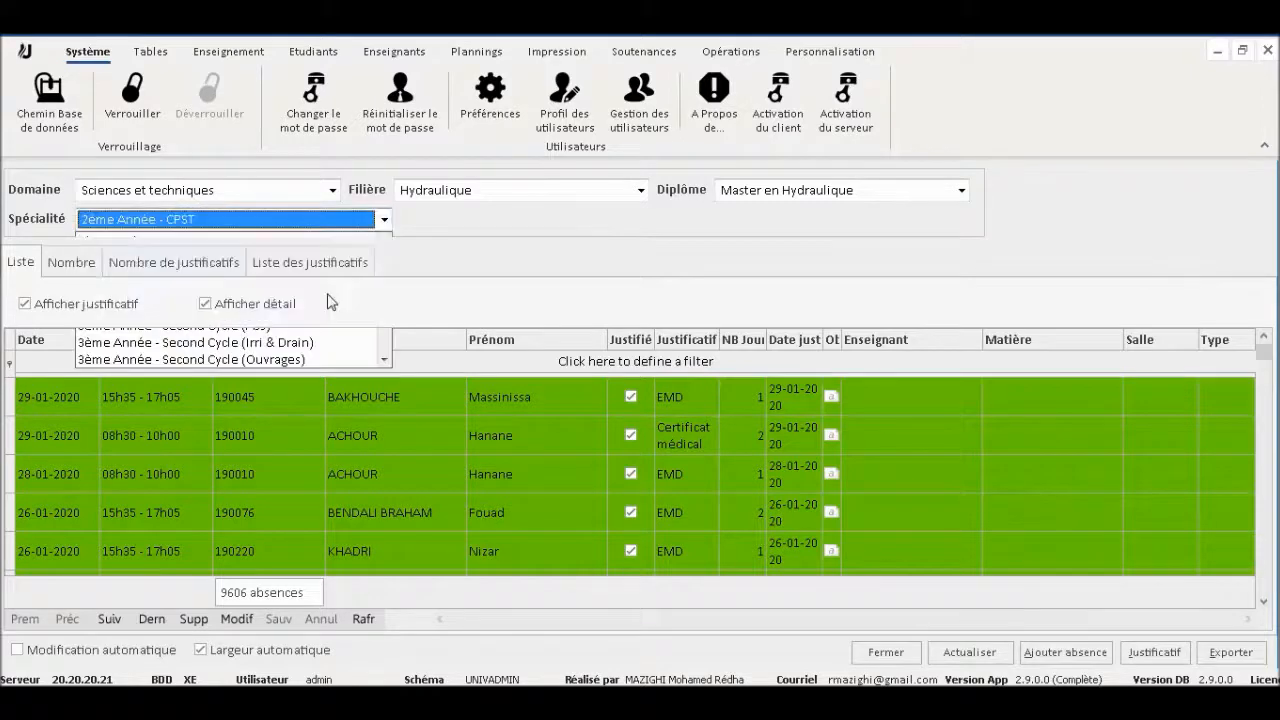
pyautogui.click(1268, 537)
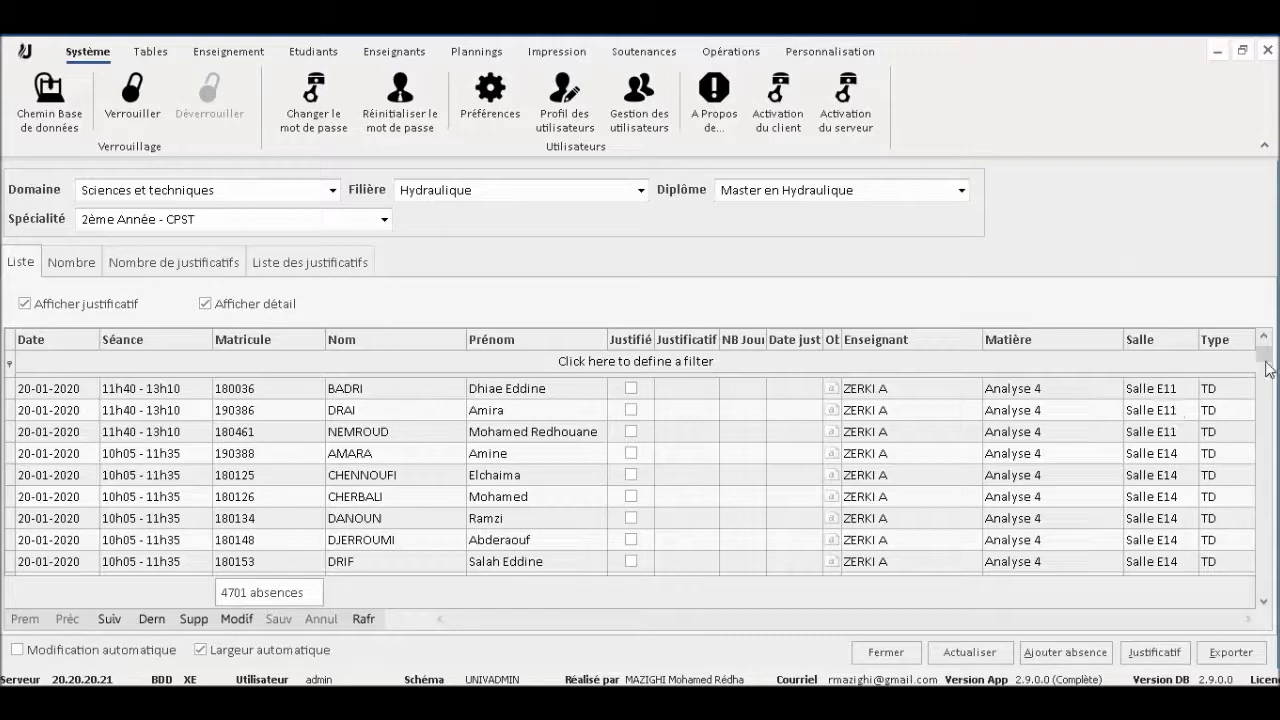
pyautogui.click(1021, 426)
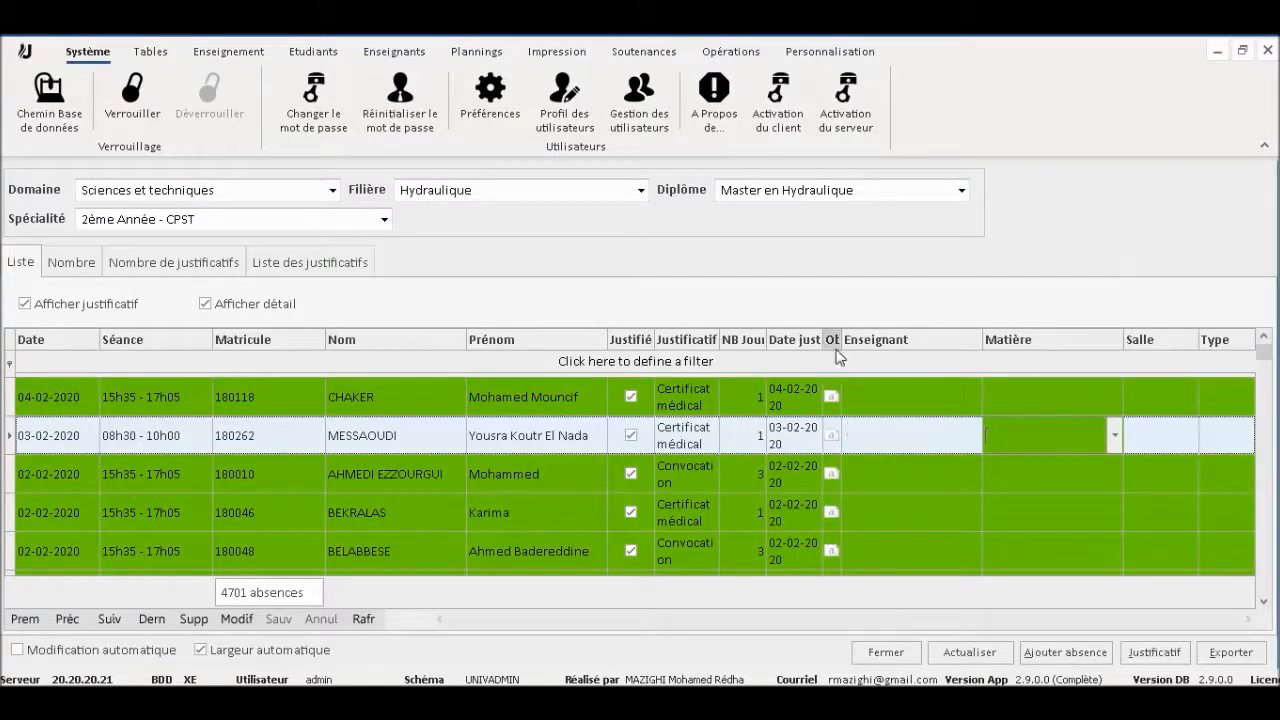
pyautogui.click(1268, 540)
pyautogui.click(1269, 541)
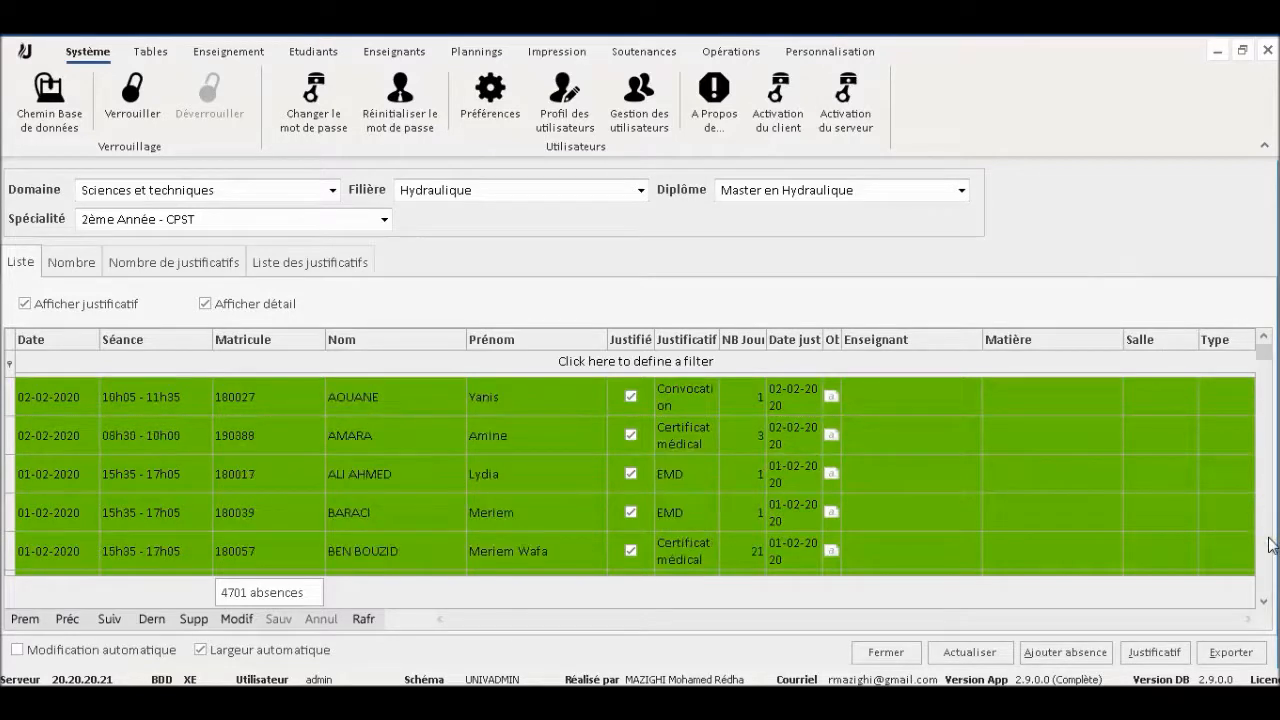
pyautogui.click(1269, 541)
pyautogui.click(1269, 541)
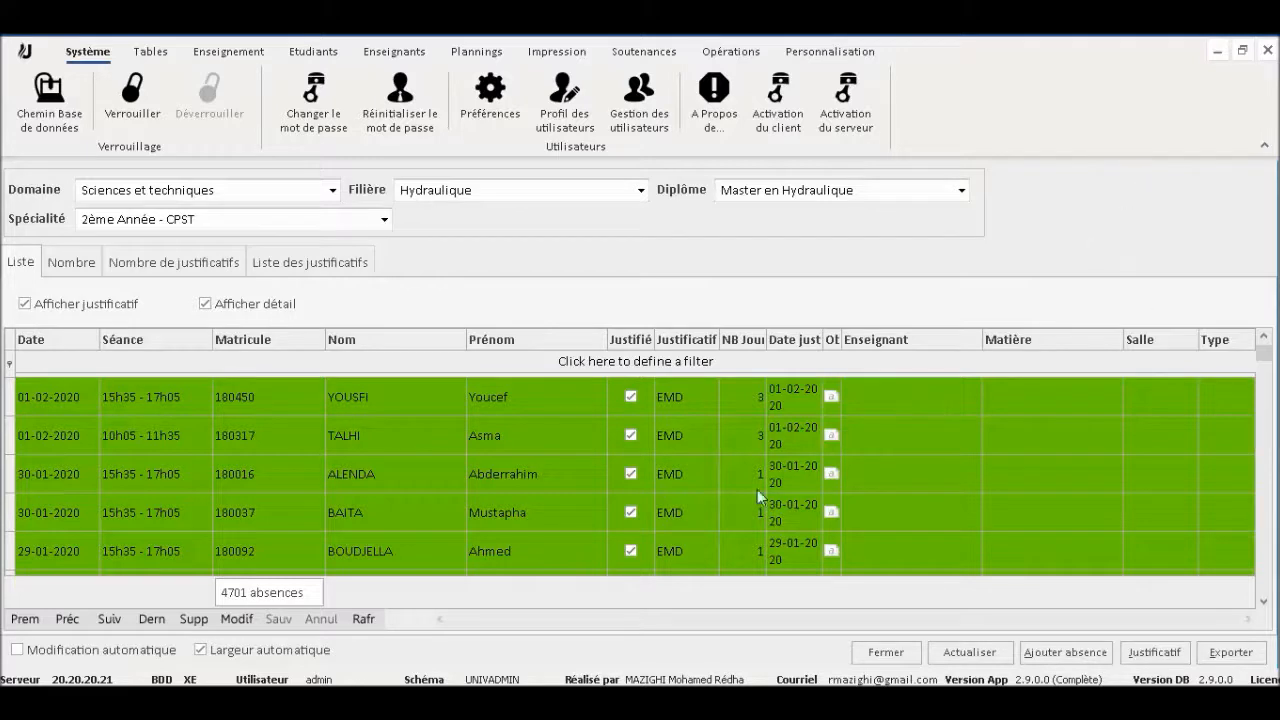
# Step: Examine the Justificatif and Matière fields of the justified absences dated 29-01-2020 to 01-02-2020
pyautogui.click(668, 406)
pyautogui.click(673, 435)
pyautogui.press('Down')
pyautogui.press('Down')
pyautogui.press('Up')
pyautogui.press('Up')
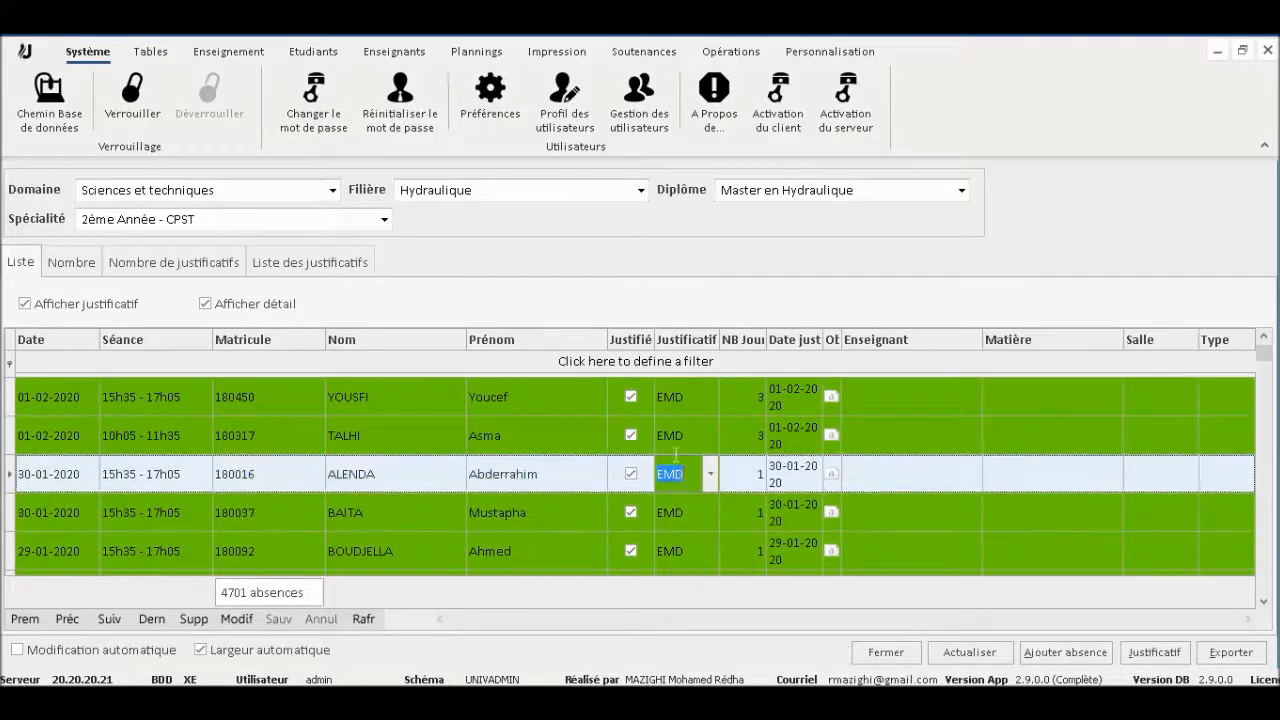
pyautogui.click(679, 405)
pyautogui.click(683, 435)
pyautogui.click(684, 474)
pyautogui.click(686, 514)
pyautogui.click(686, 551)
pyautogui.click(682, 514)
pyautogui.click(682, 475)
pyautogui.click(682, 435)
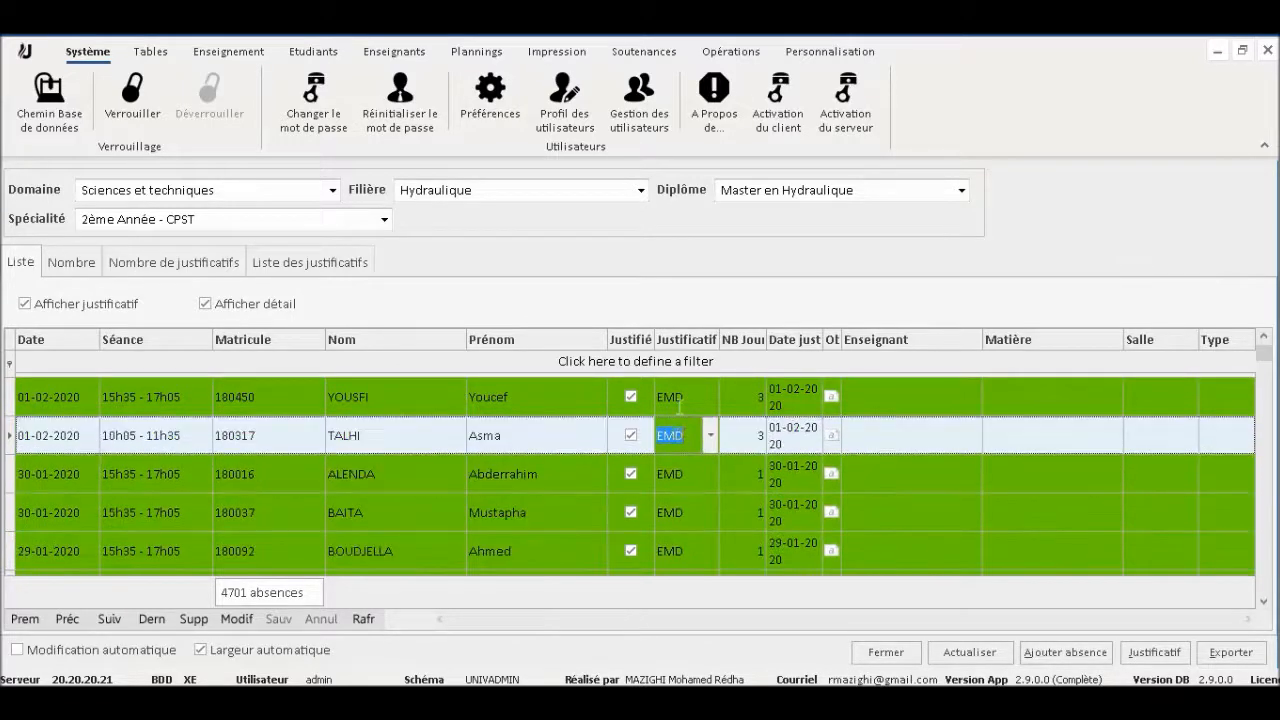
pyautogui.click(680, 400)
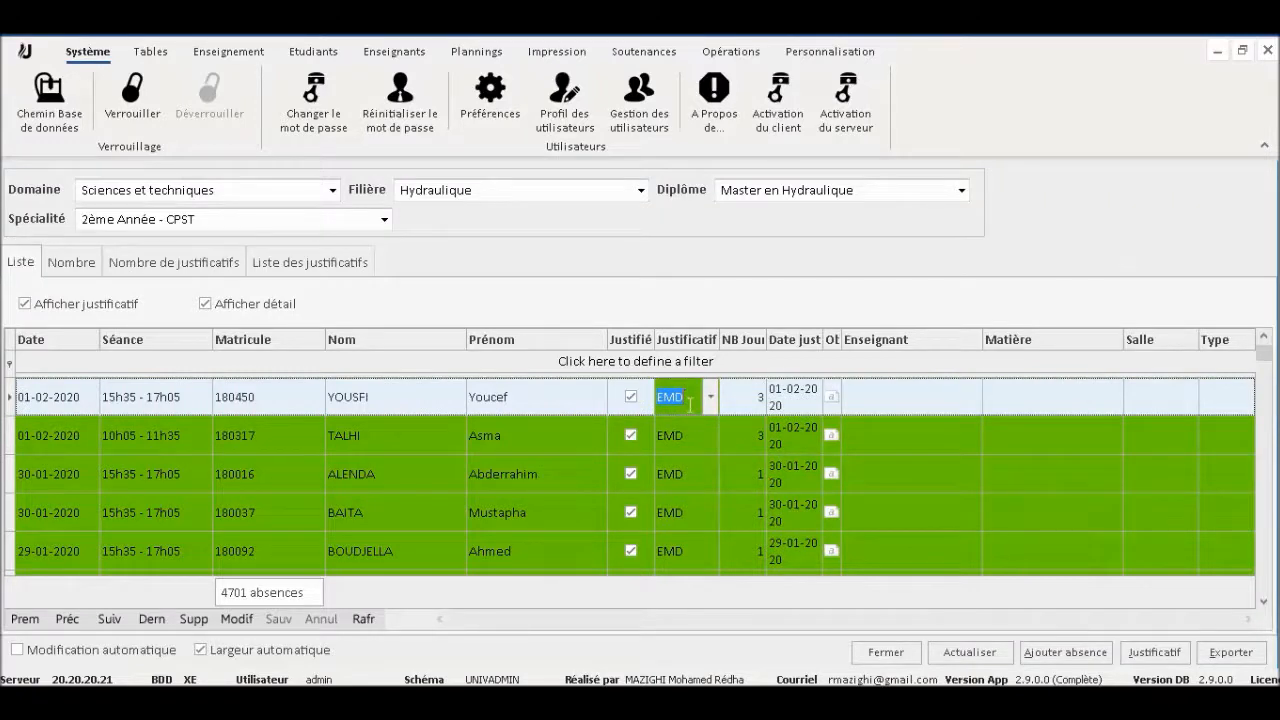
pyautogui.click(1012, 436)
pyautogui.click(1048, 474)
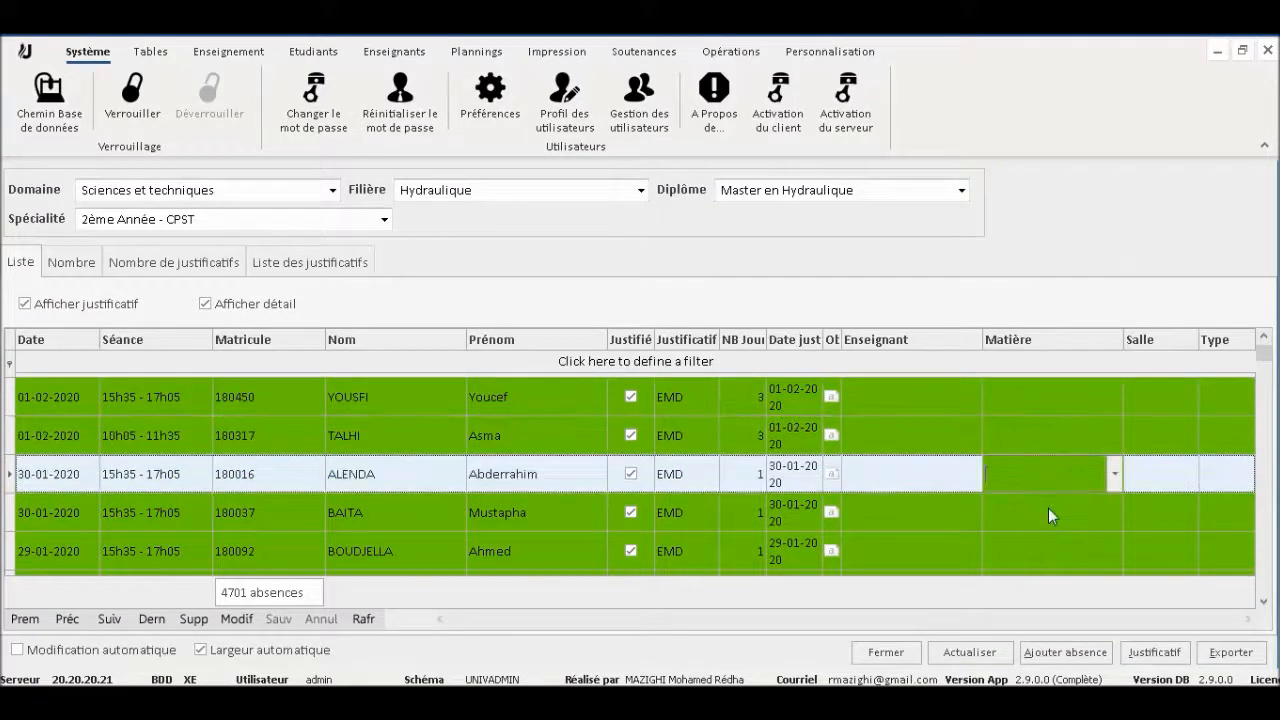
# Step: Examine the Matière field of the absences dated 20-01-2020 for the 11h40 - 13h10 session, and close the student absences module
pyautogui.click(1048, 510)
pyautogui.scroll(-10, 990, 495)
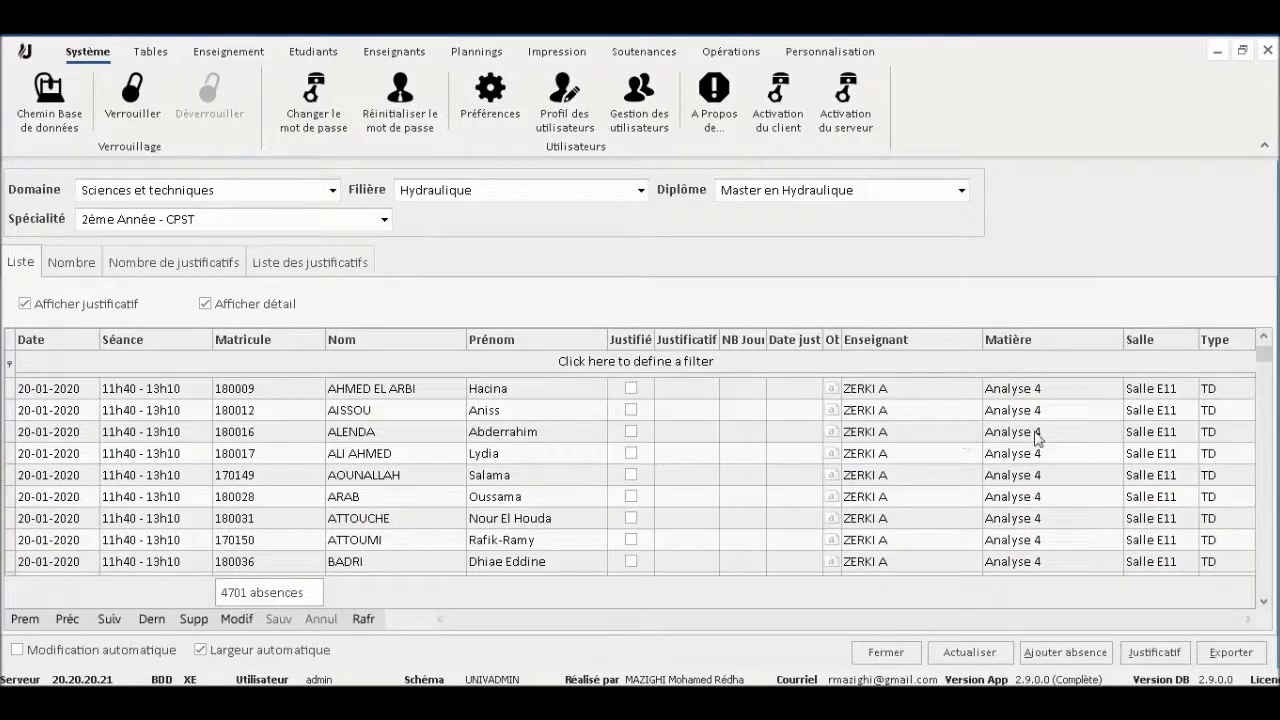
pyautogui.click(1043, 455)
pyautogui.click(1045, 495)
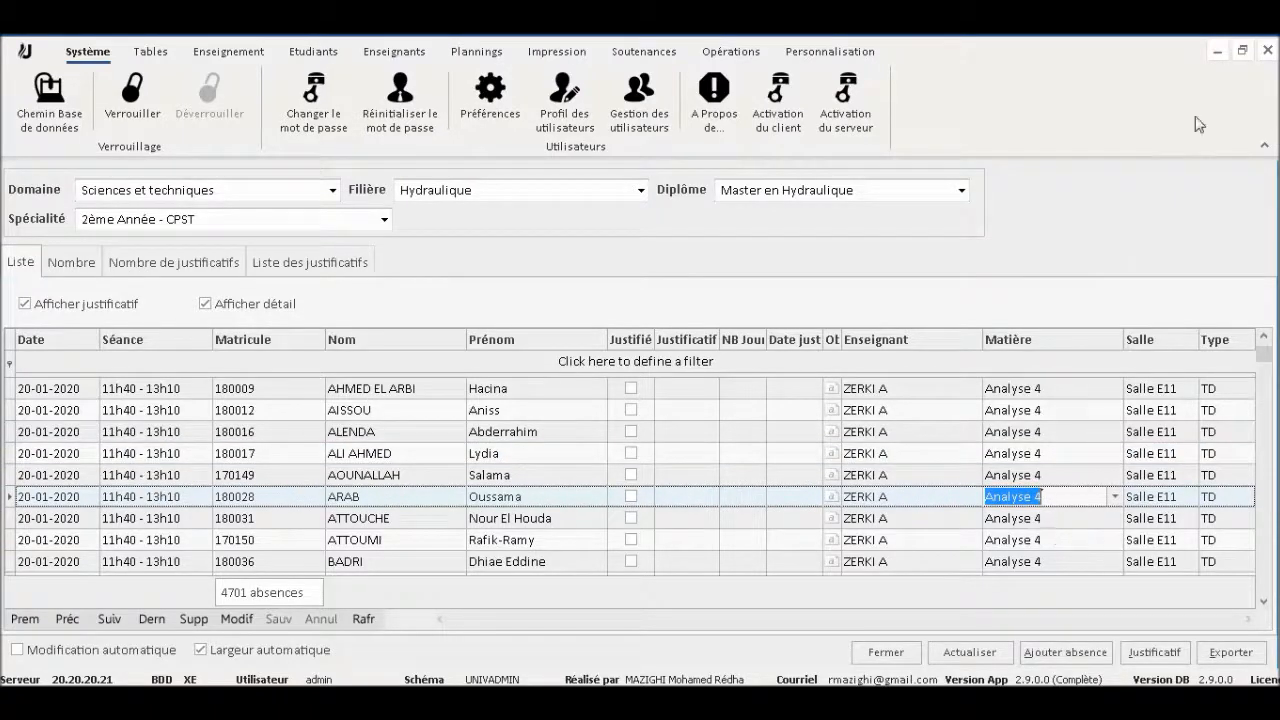
pyautogui.click(1267, 52)
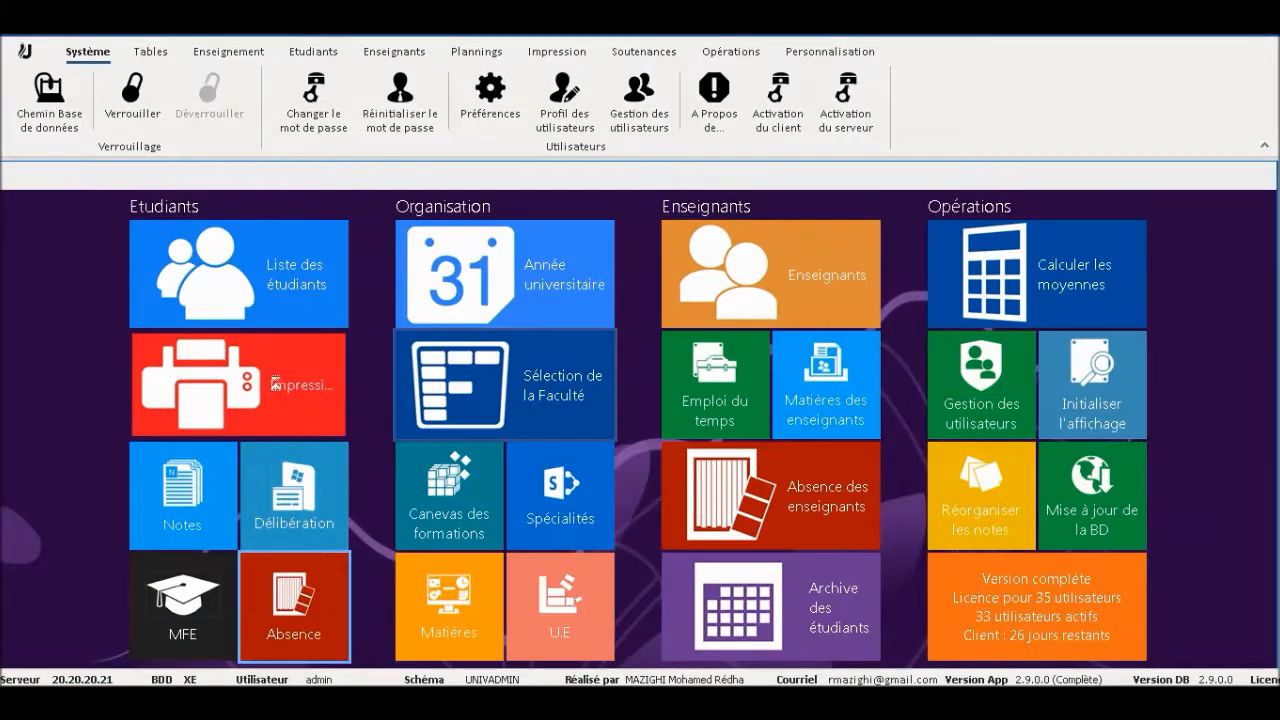
# Step: Open the printing module and view the options of the Planning par année and Planning par enseignant reports
pyautogui.click(277, 382)
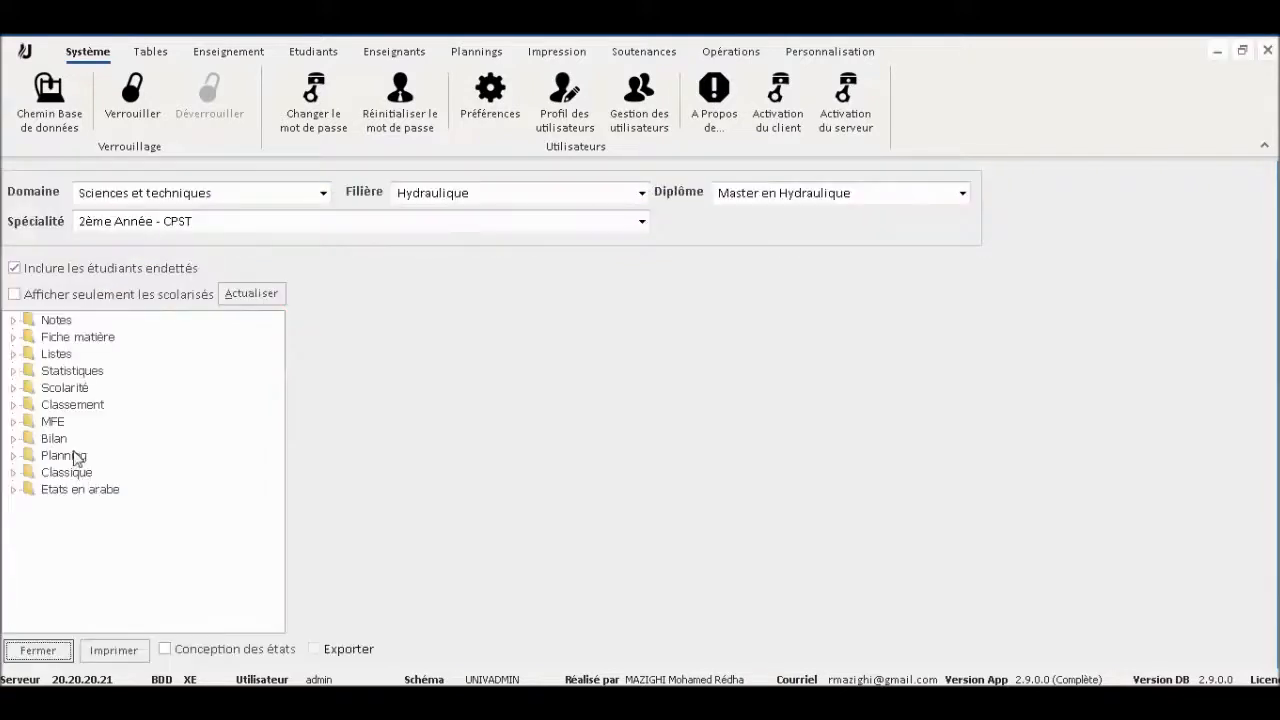
pyautogui.doubleClick(72, 453)
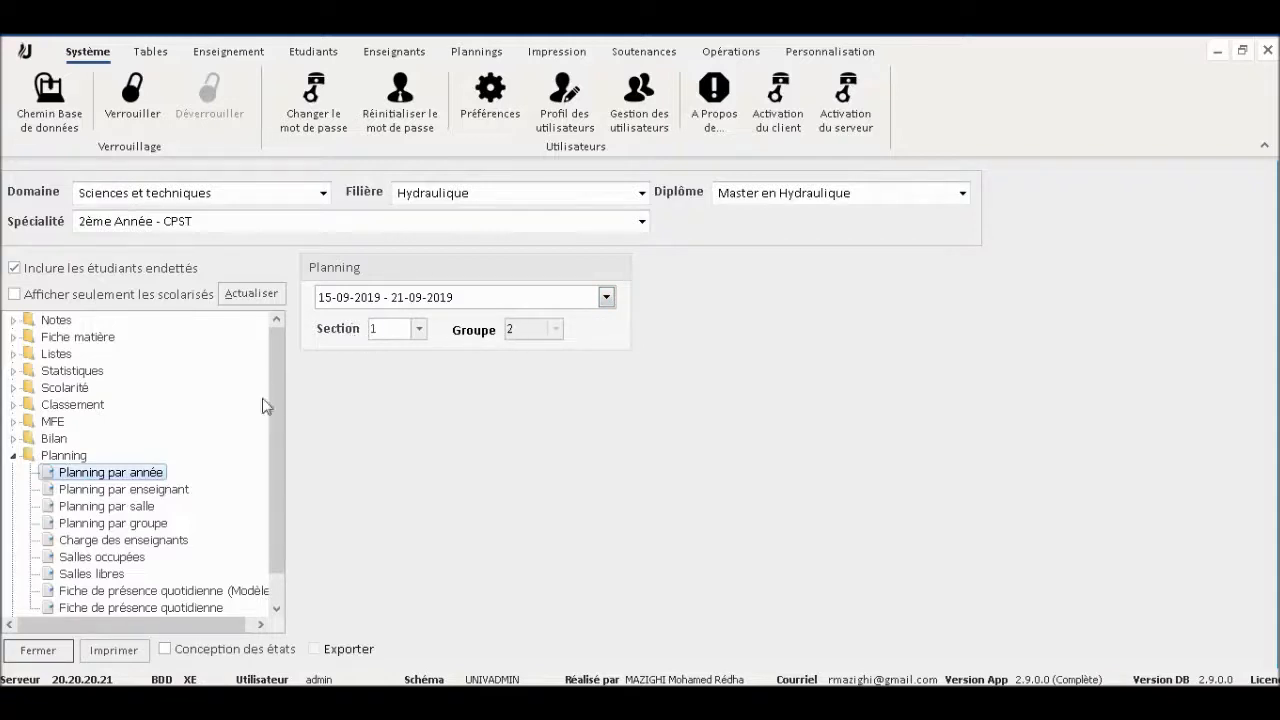
pyautogui.click(138, 490)
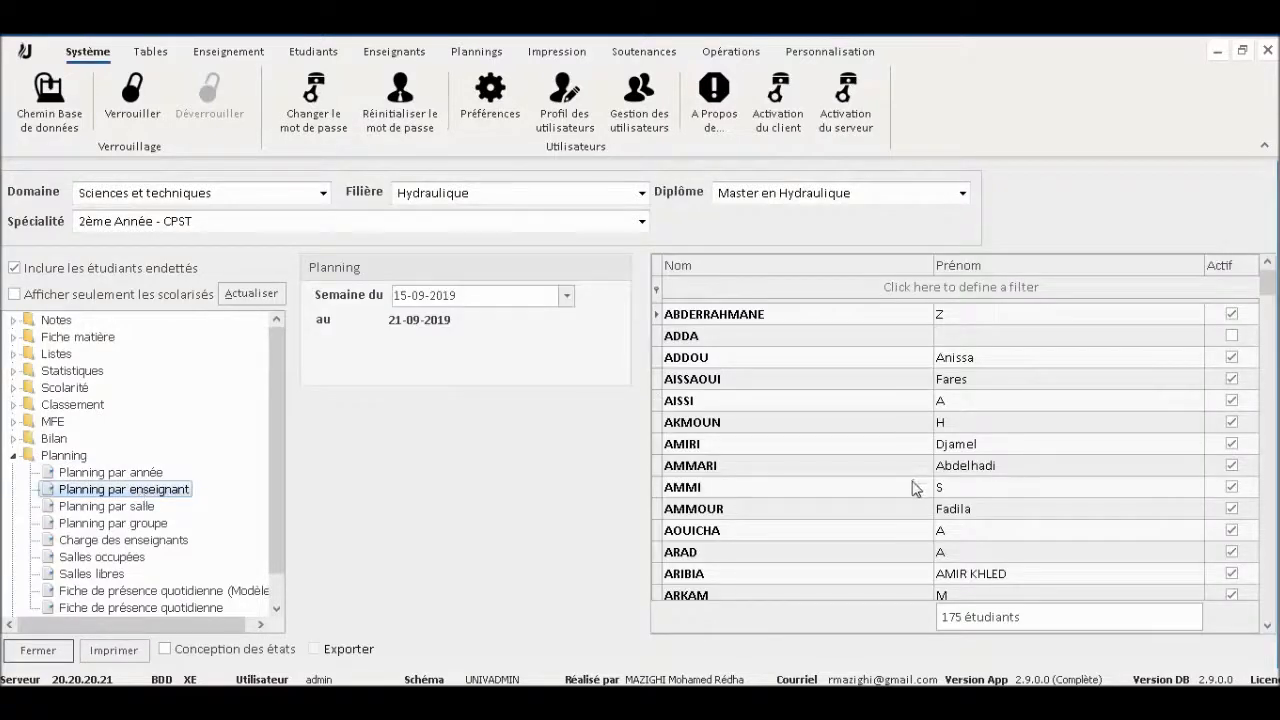
# Step: Generate the print preview of the Planning par salle report for room Amphi B
pyautogui.click(134, 506)
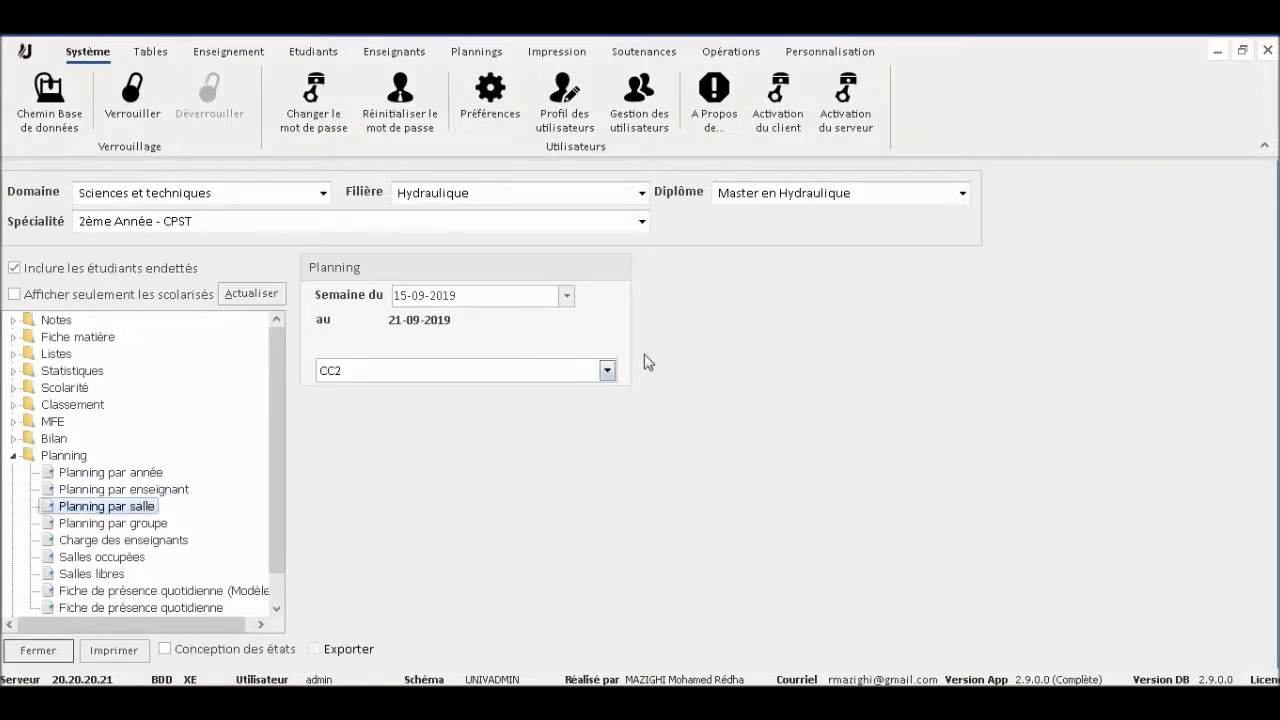
pyautogui.click(608, 372)
pyautogui.click(440, 392)
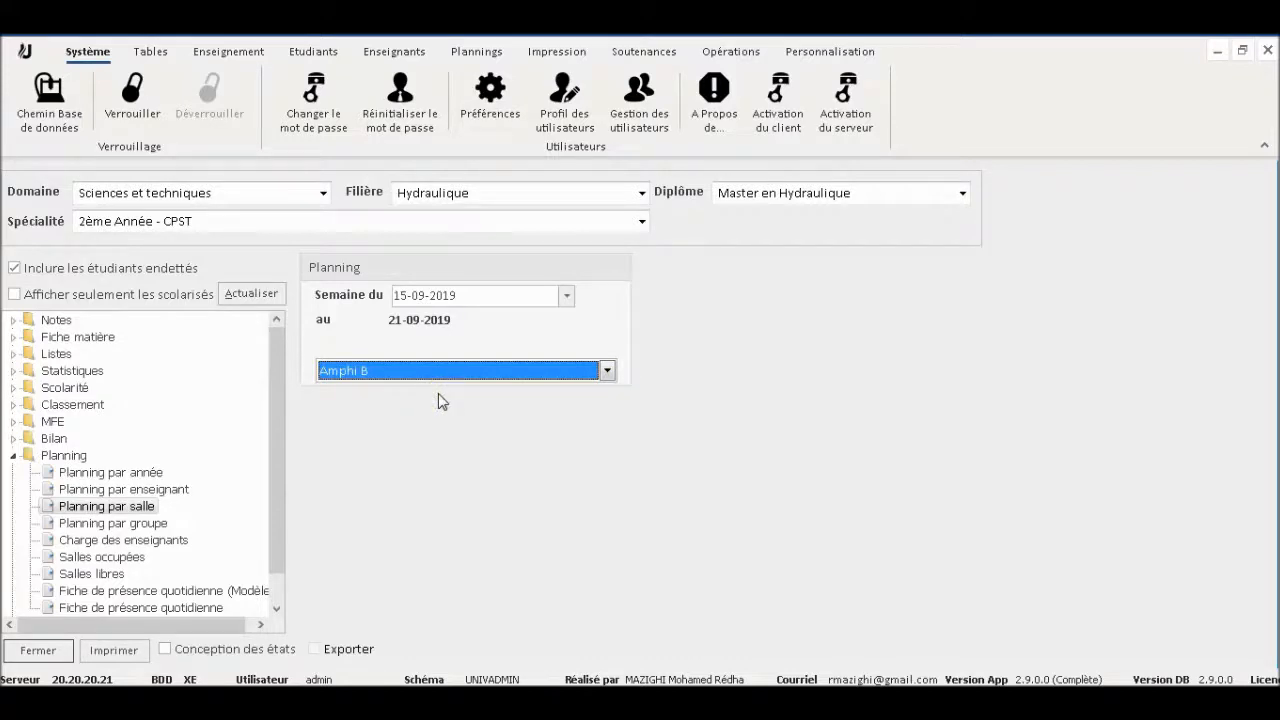
pyautogui.moveTo(279, 447); pyautogui.dragTo(290, 487)
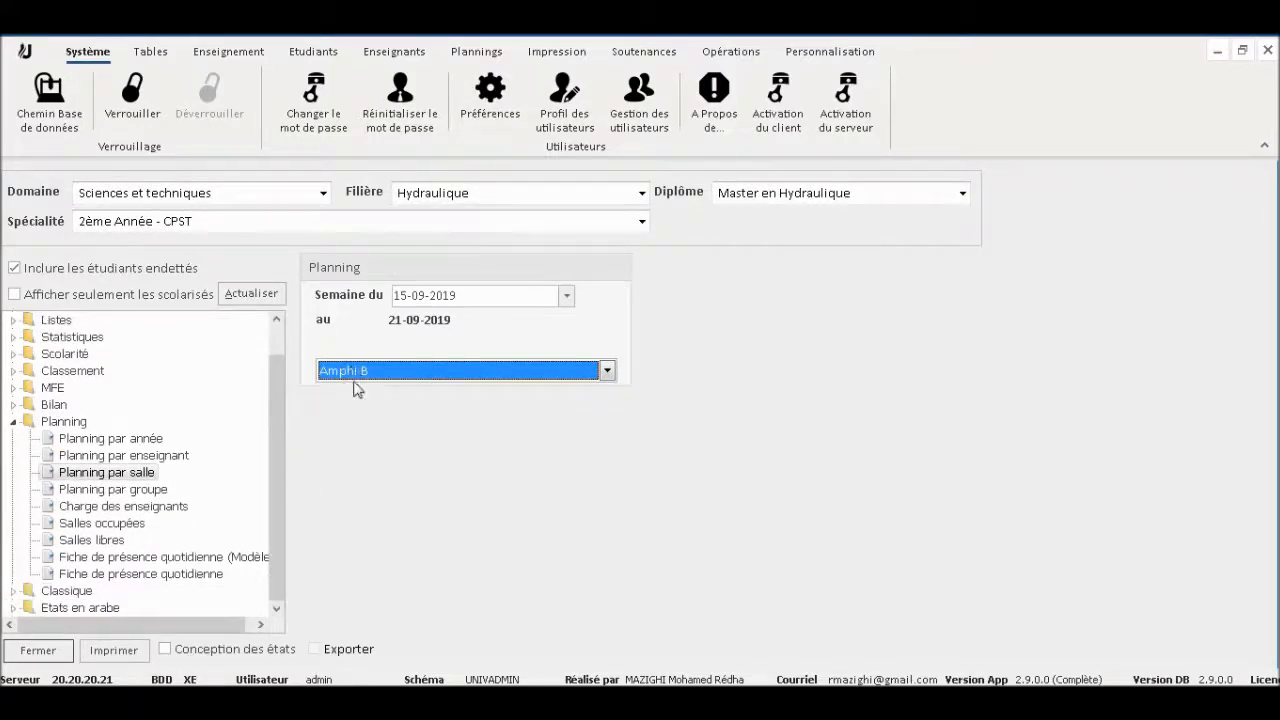
pyautogui.click(113, 650)
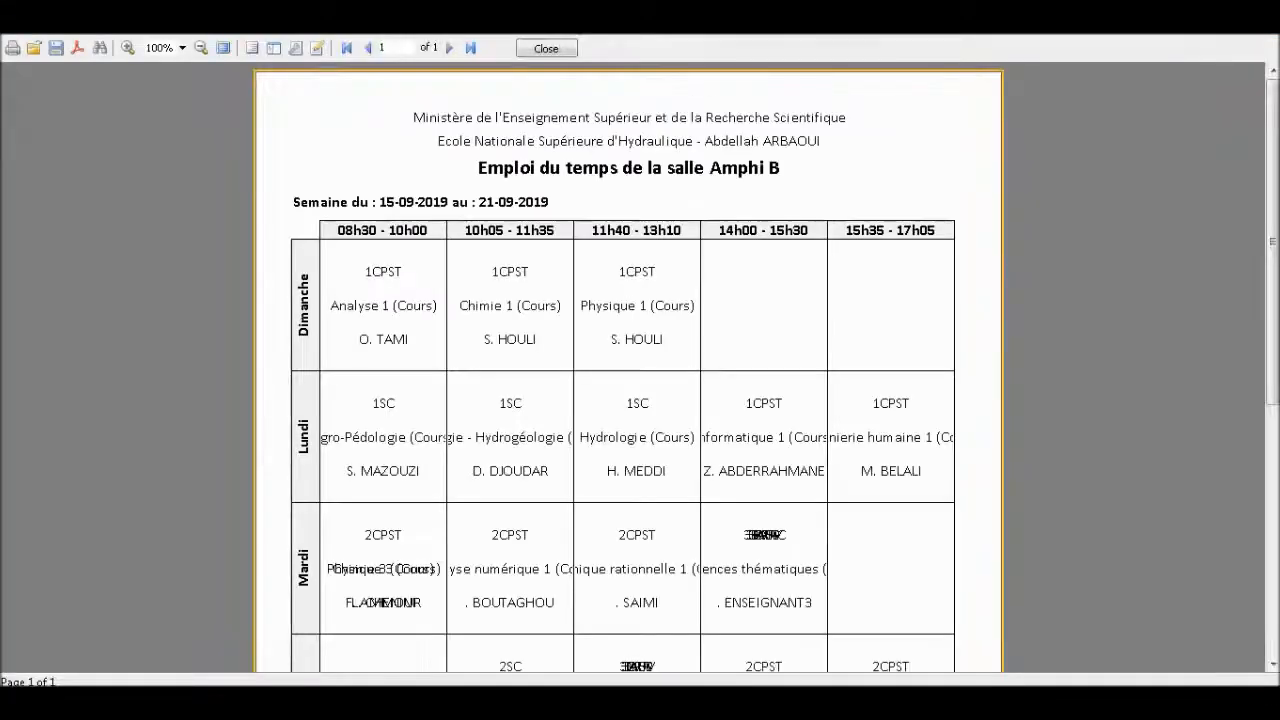
# Step: Review the weekly timetable of room Amphi B through Samedi, and close the report preview and the printing module
pyautogui.scroll(-3, 628, 365)
pyautogui.scroll(-6, 628, 365)
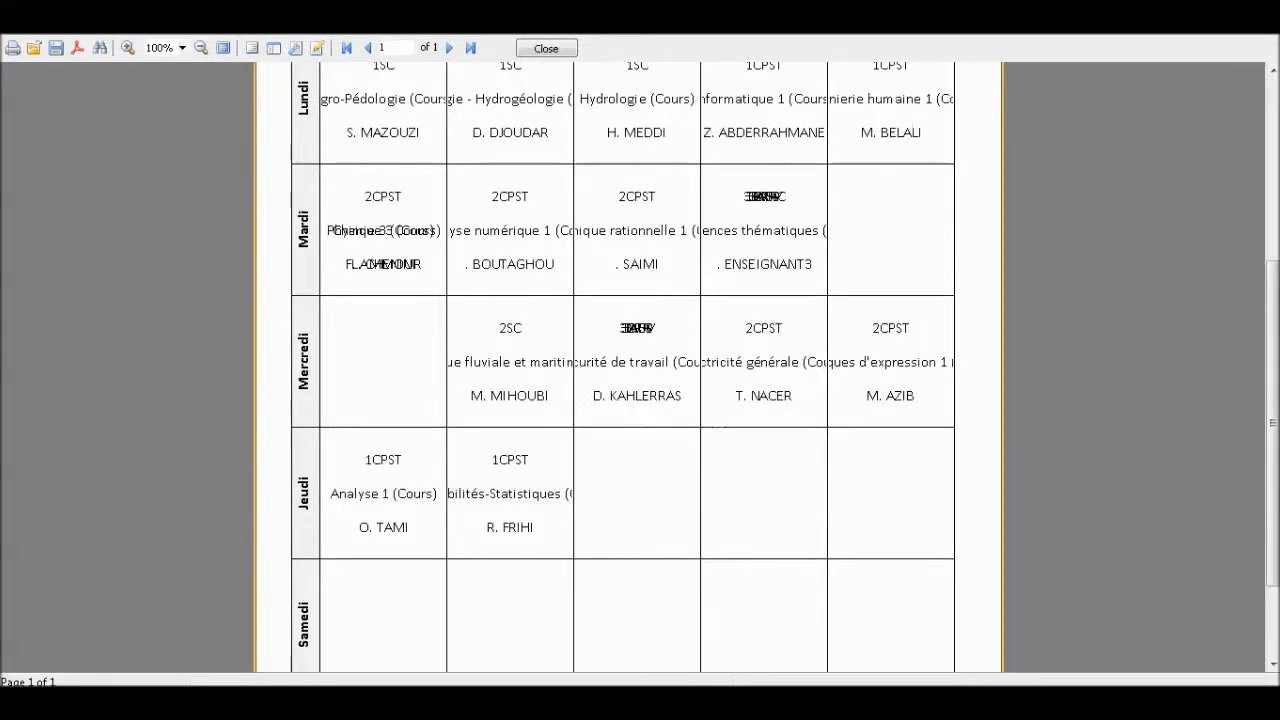
pyautogui.click(546, 48)
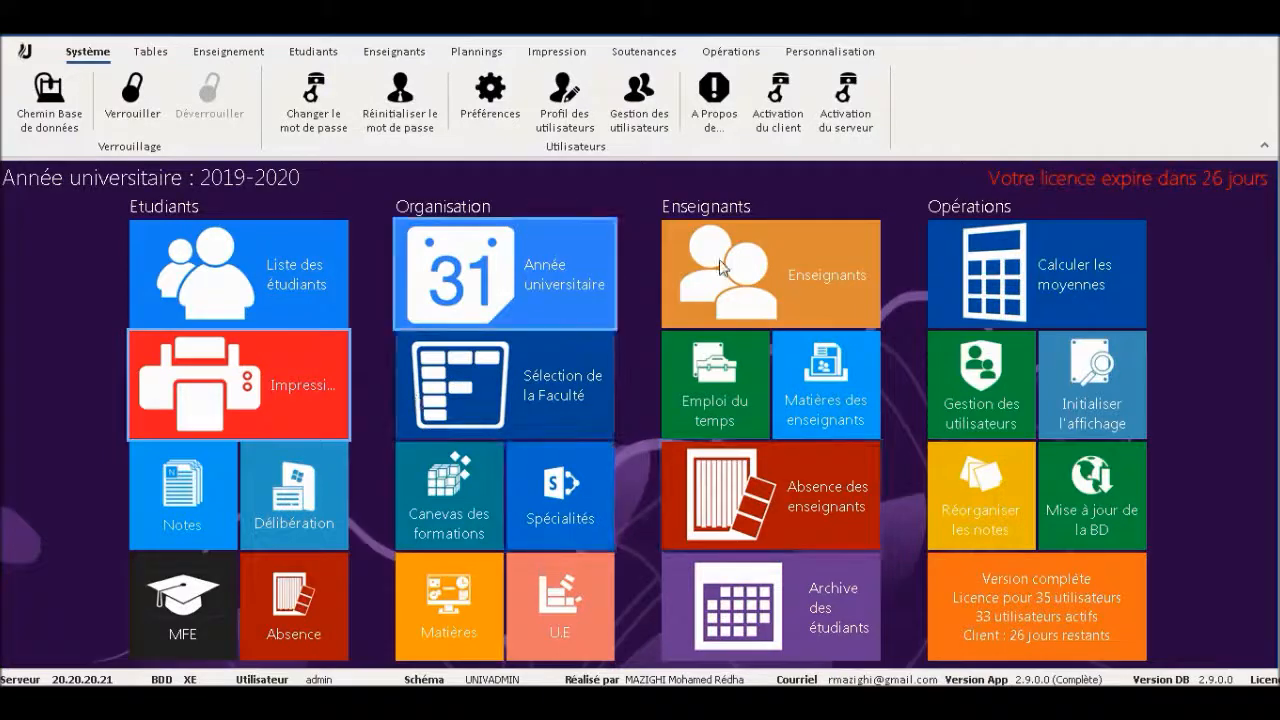